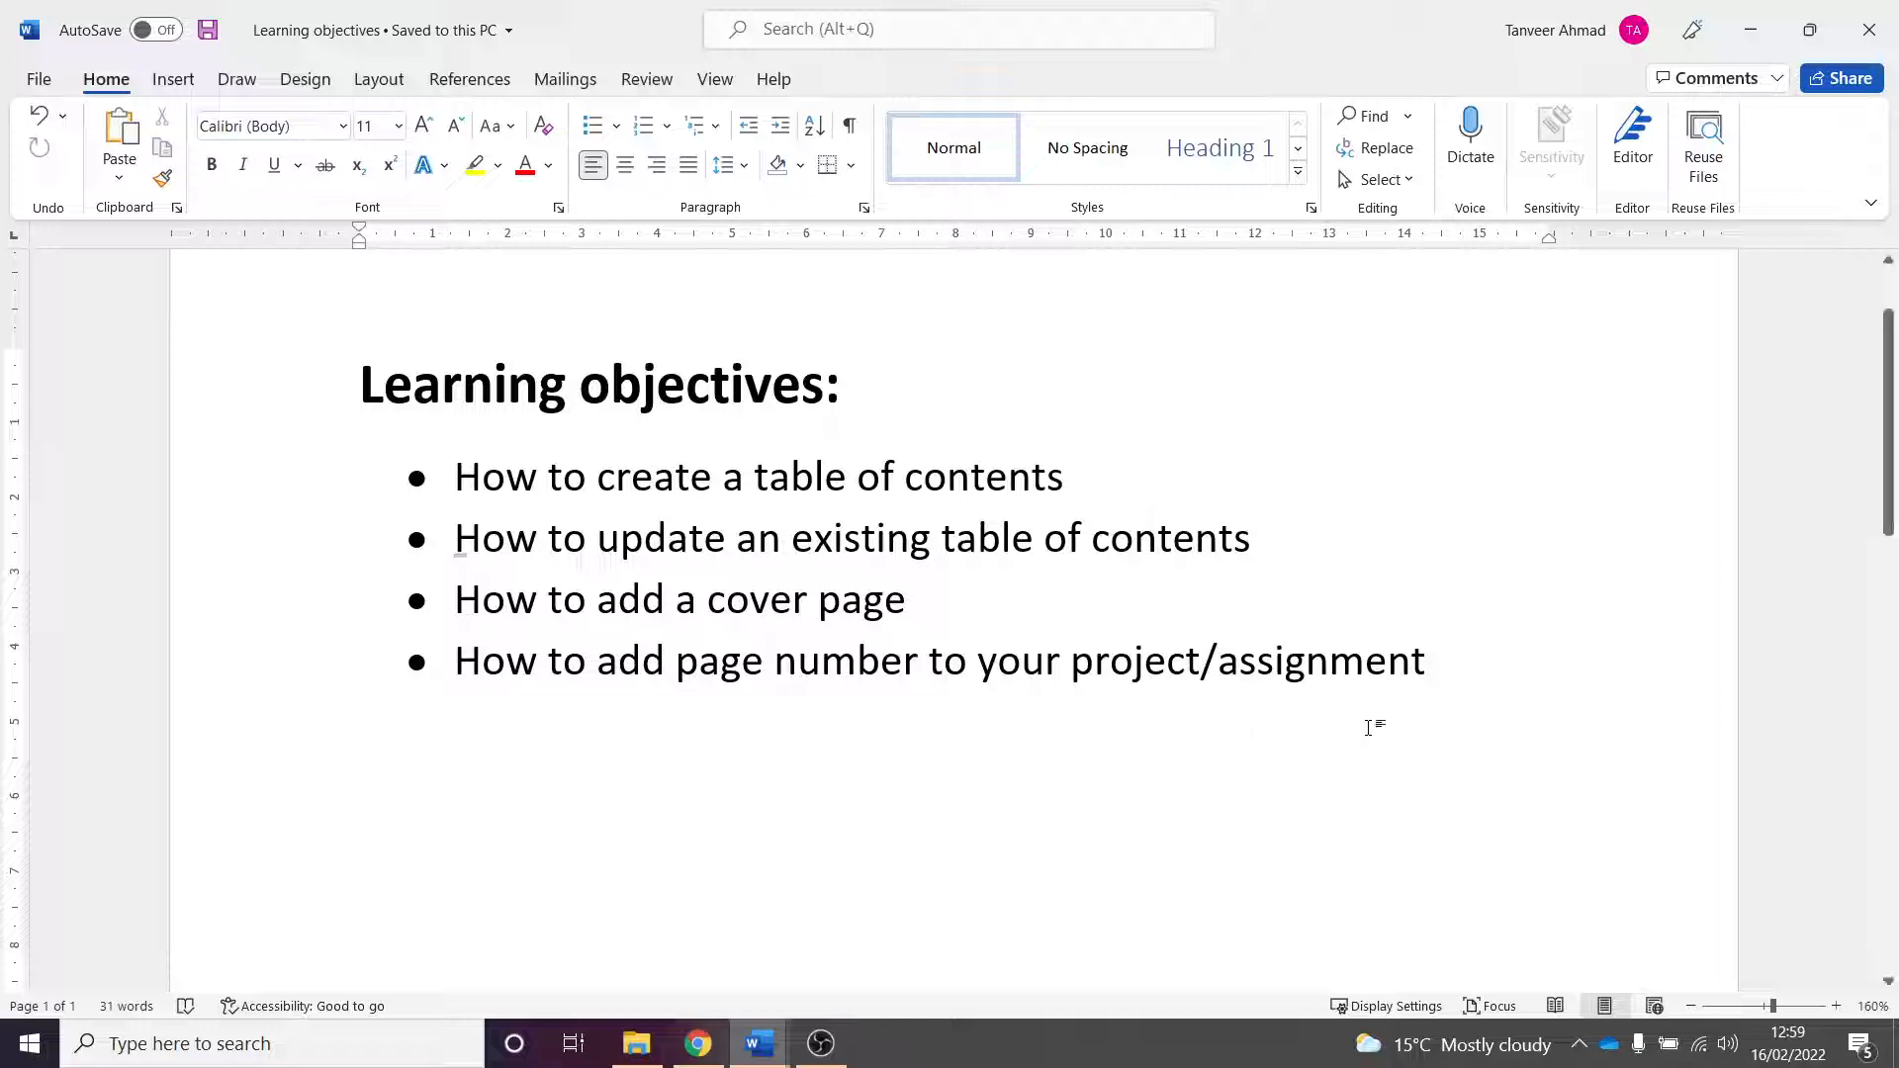
- Switch to the Adding MVC Controllers and Views document and scroll through its sections and content
click(1431, 704)
click(1753, 29)
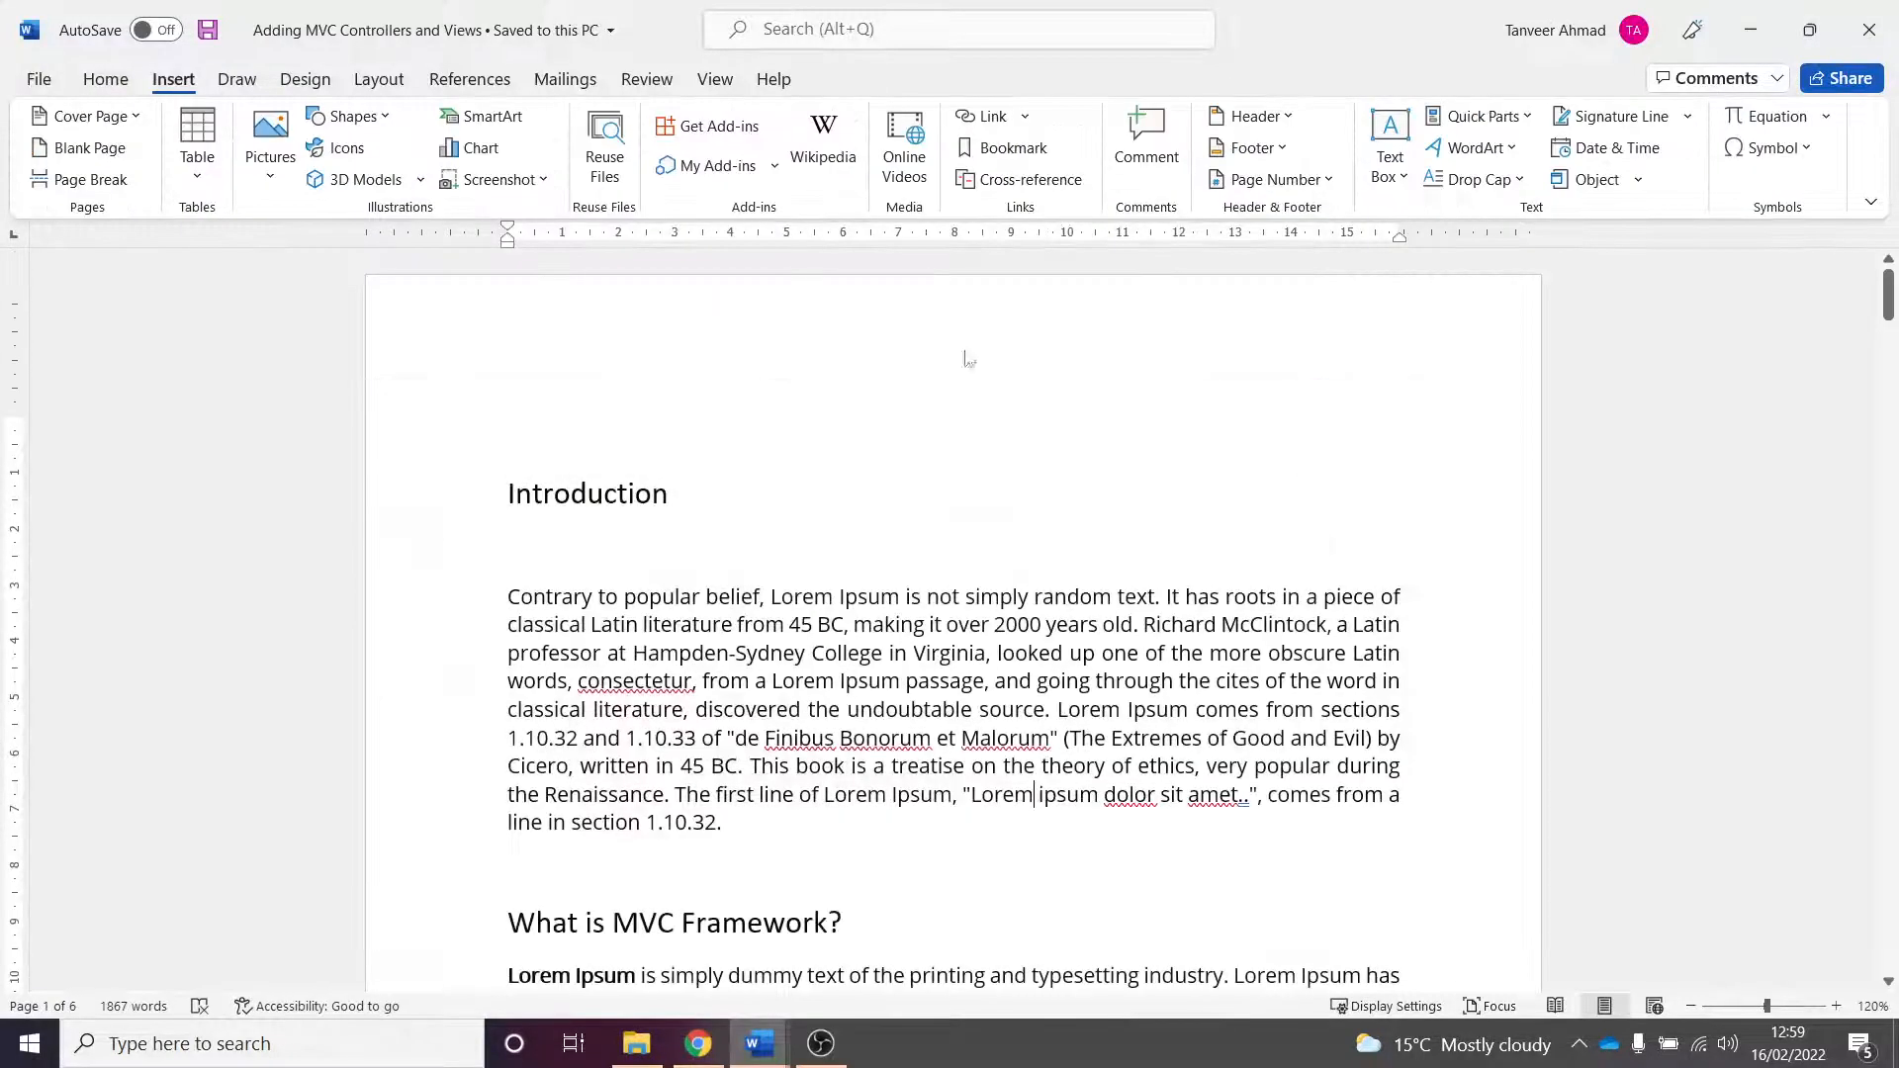
click(1098, 536)
scroll(1070, 562, down, 3)
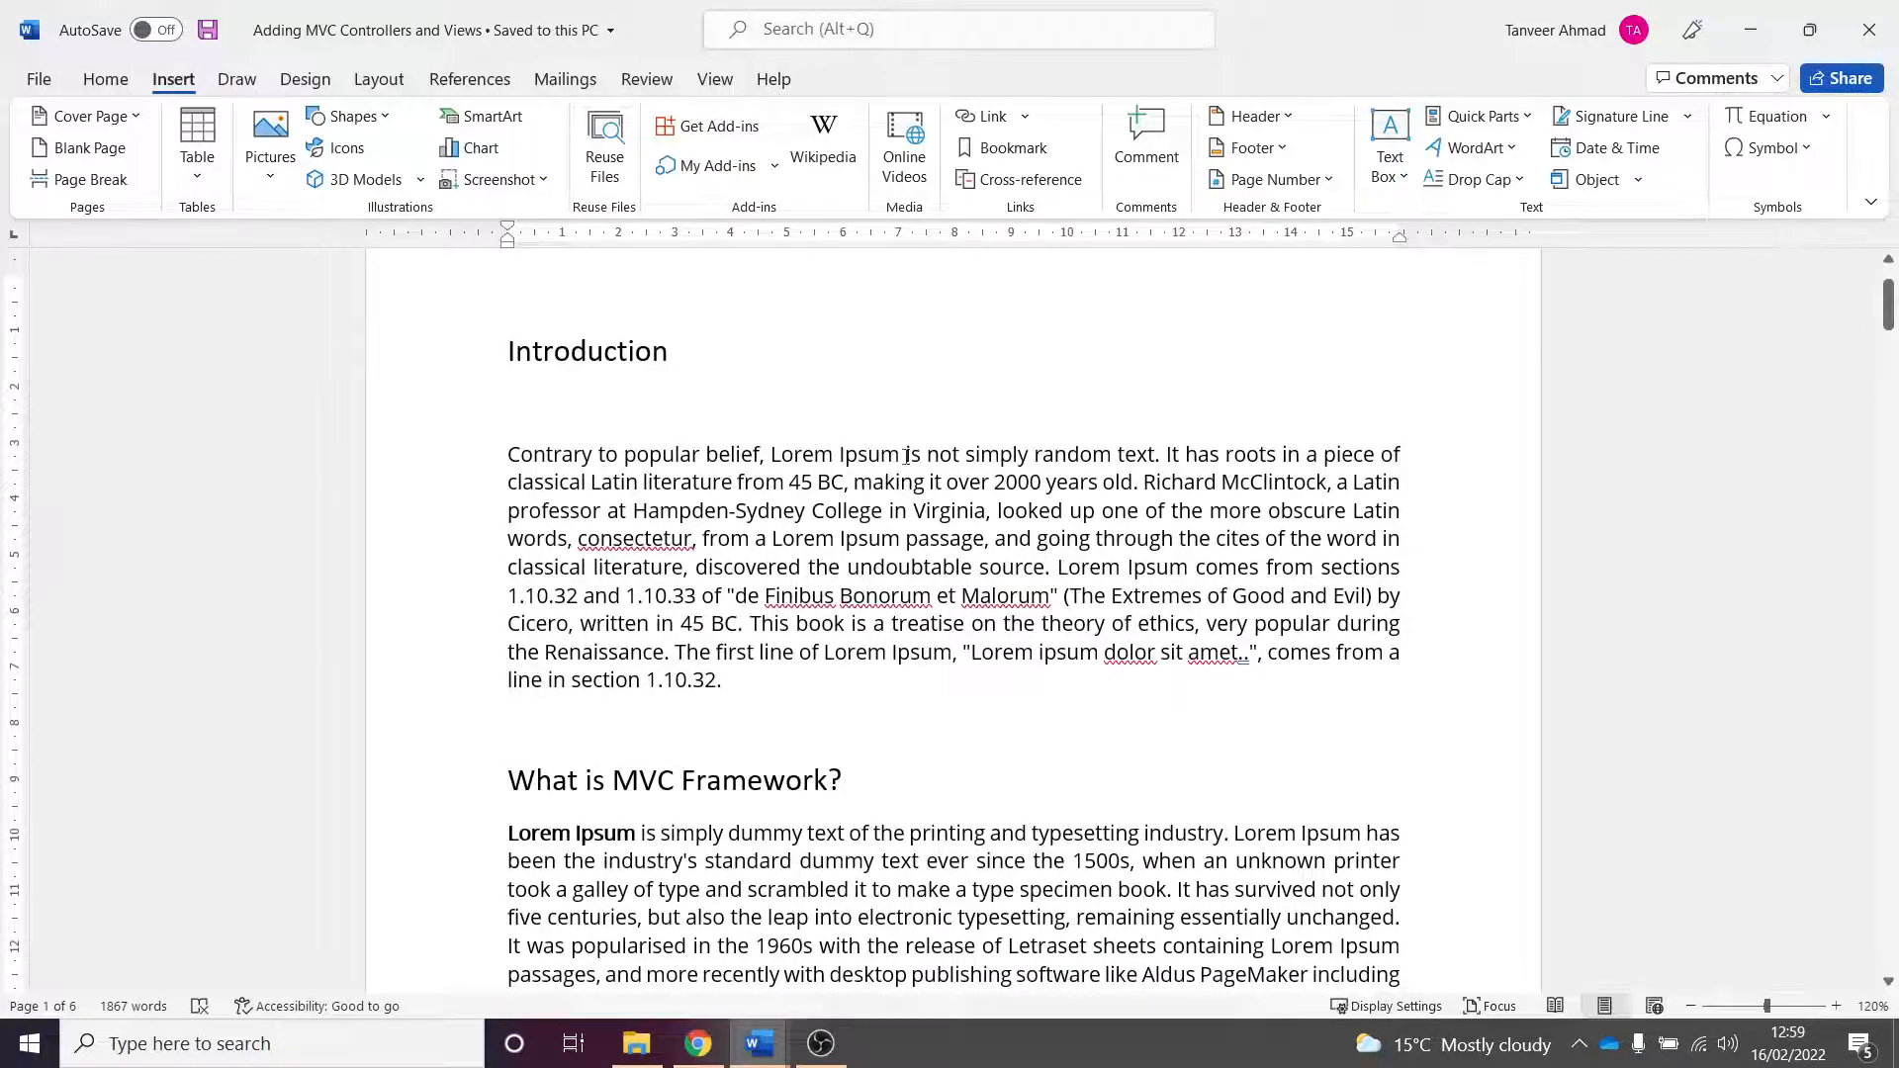
scroll(887, 487, down, 19)
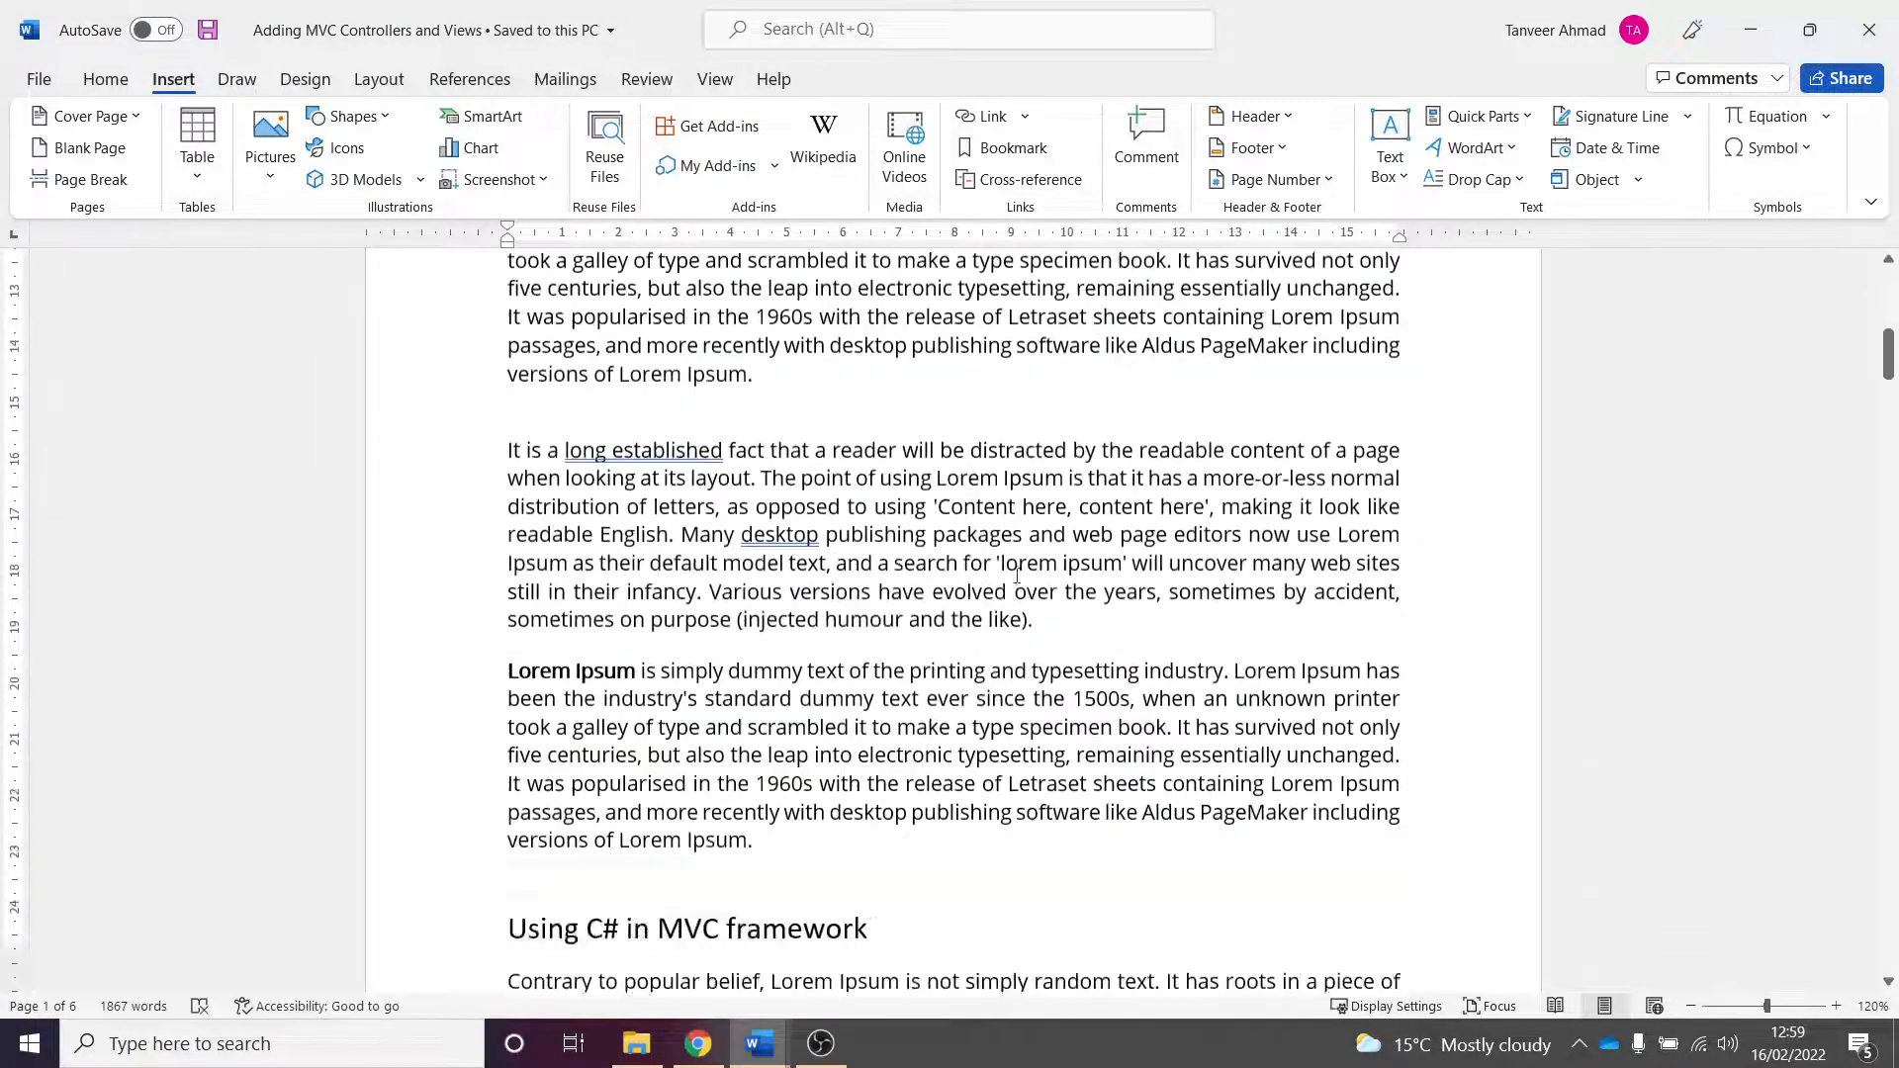
scroll(911, 527, down, 20)
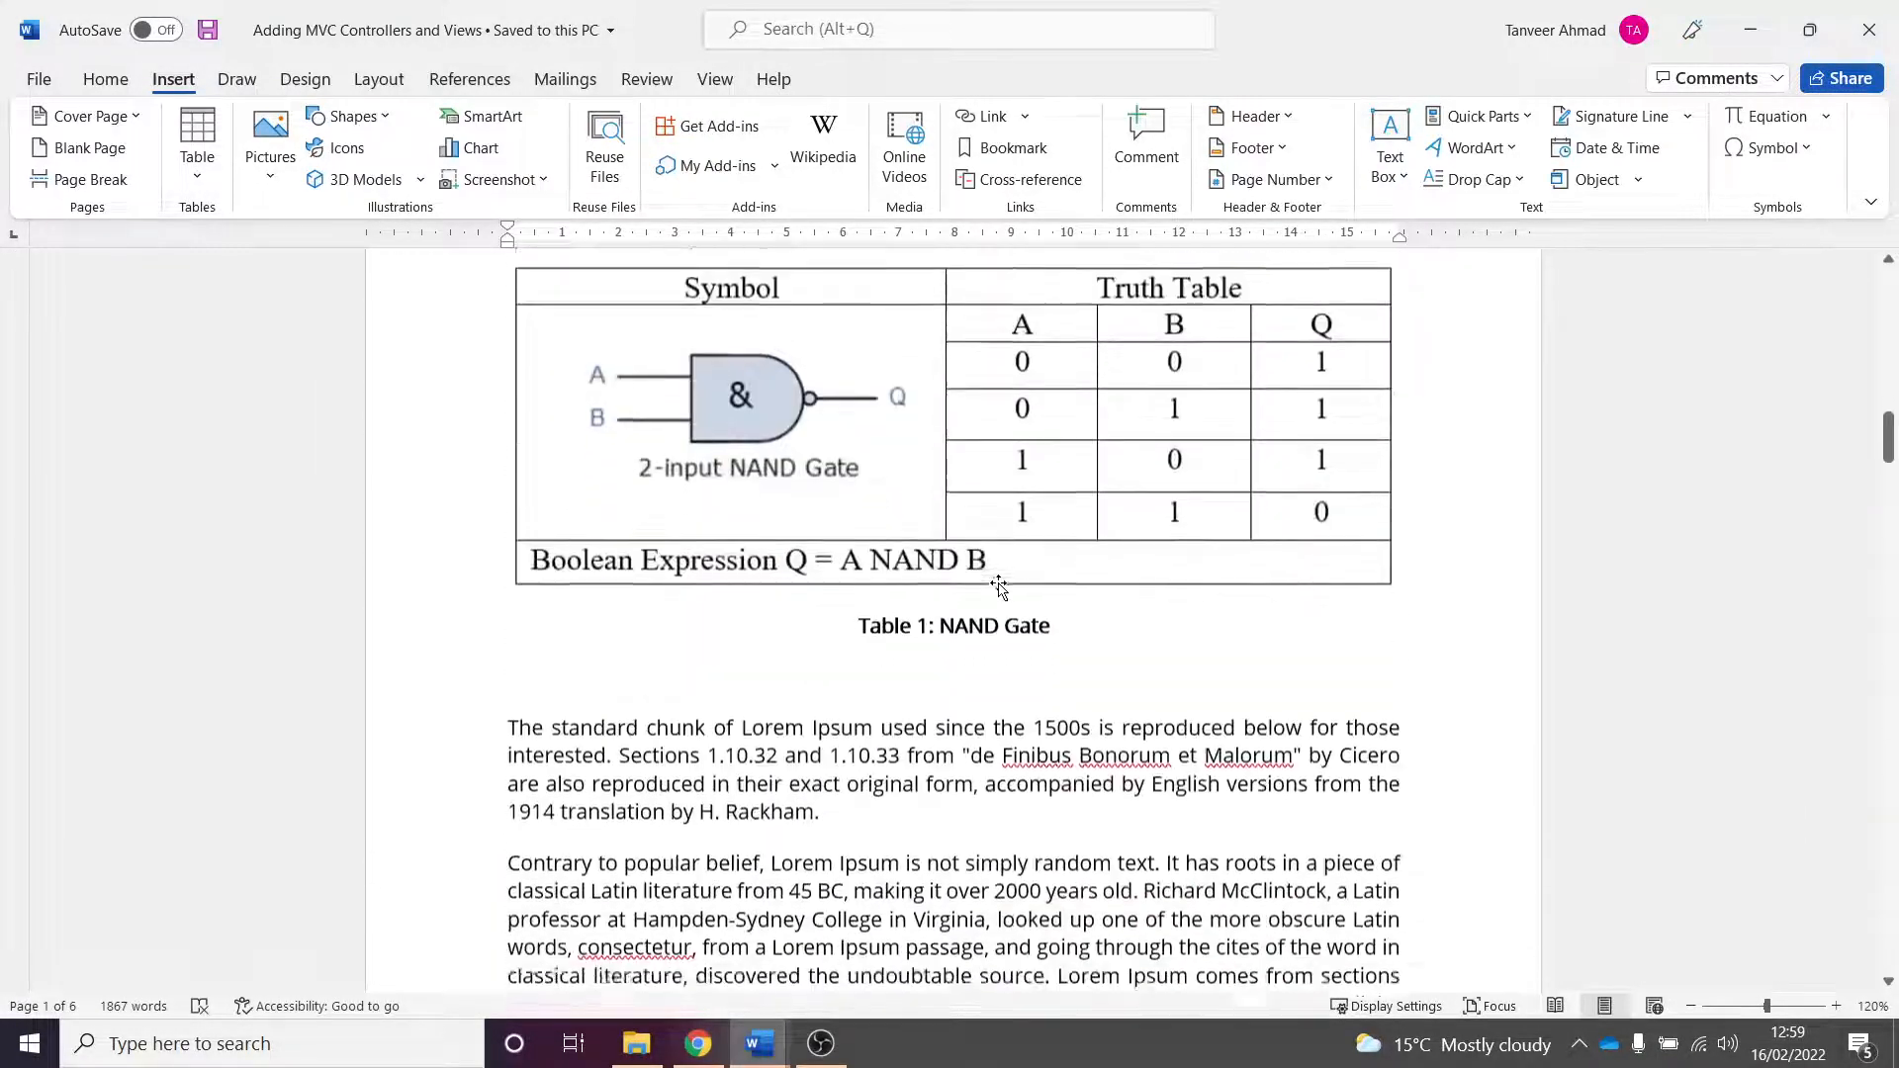
scroll(1000, 584, down, 20)
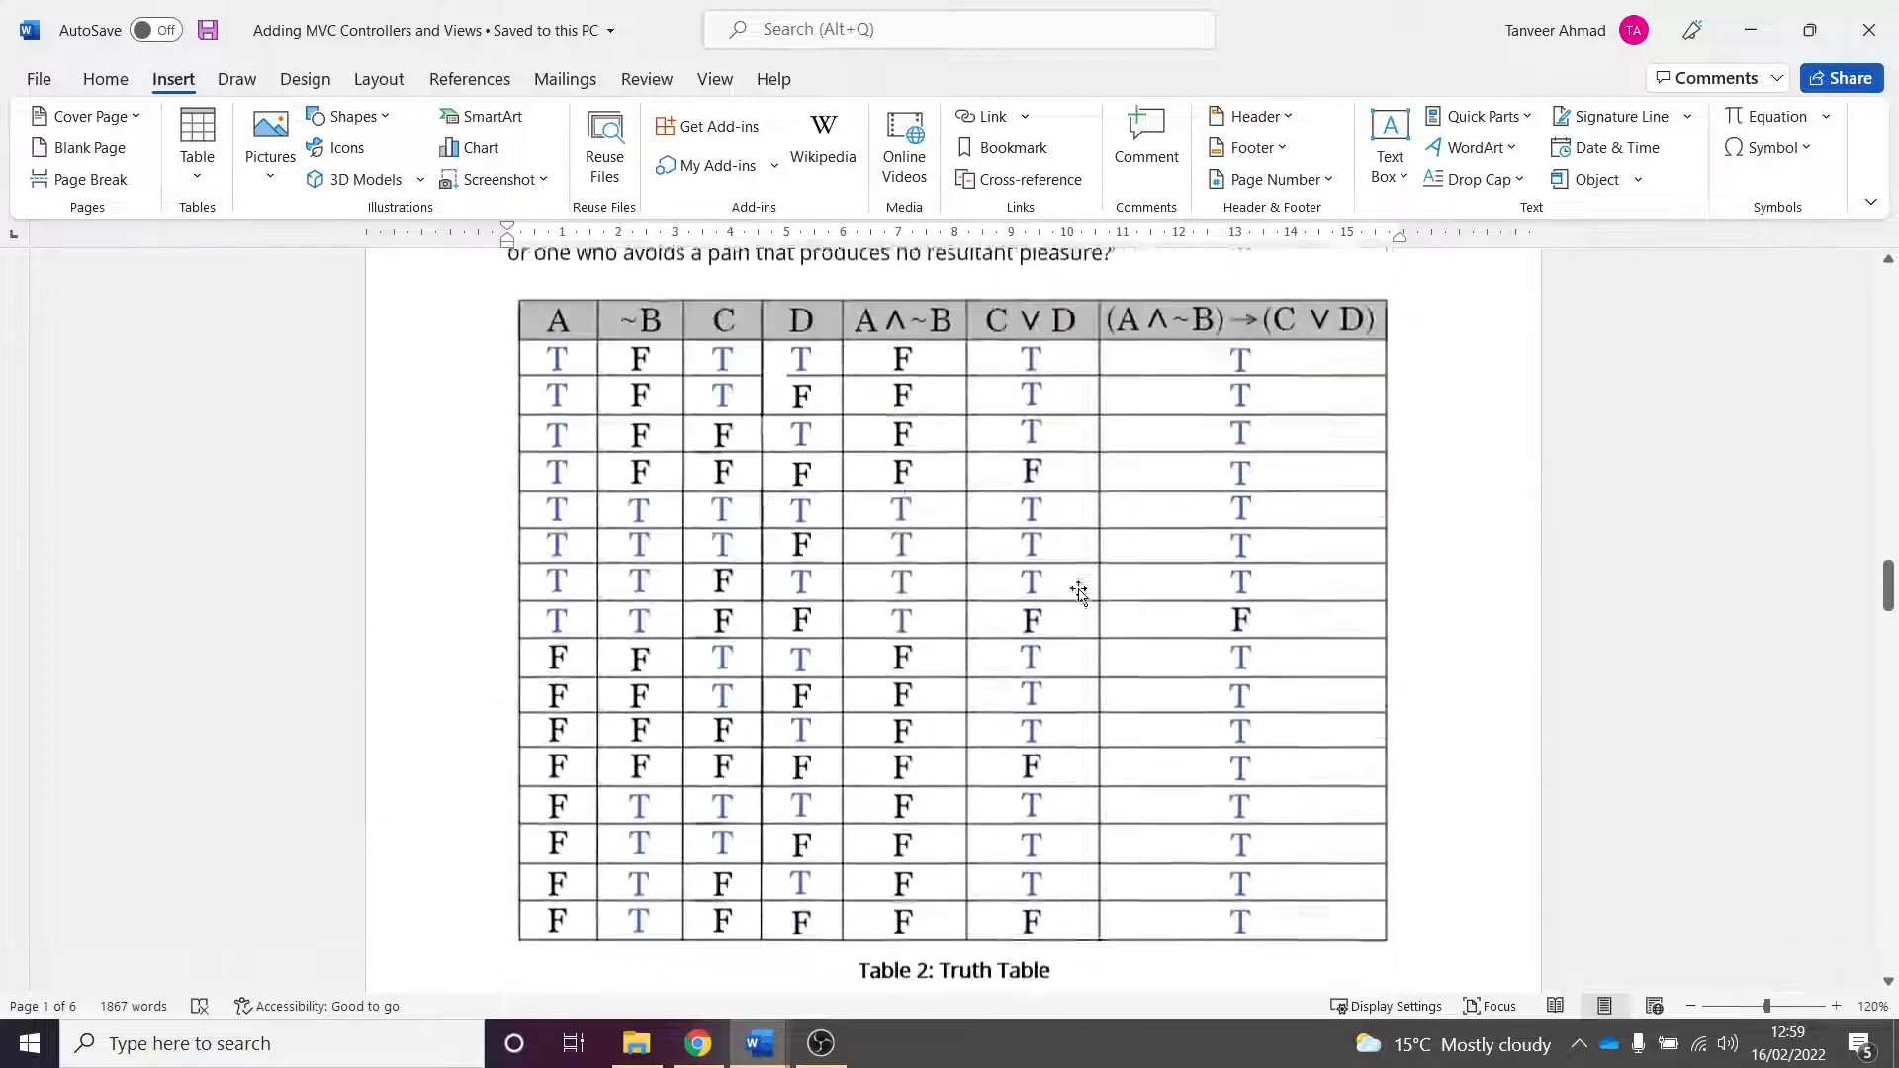
scroll(1082, 604, down, 20)
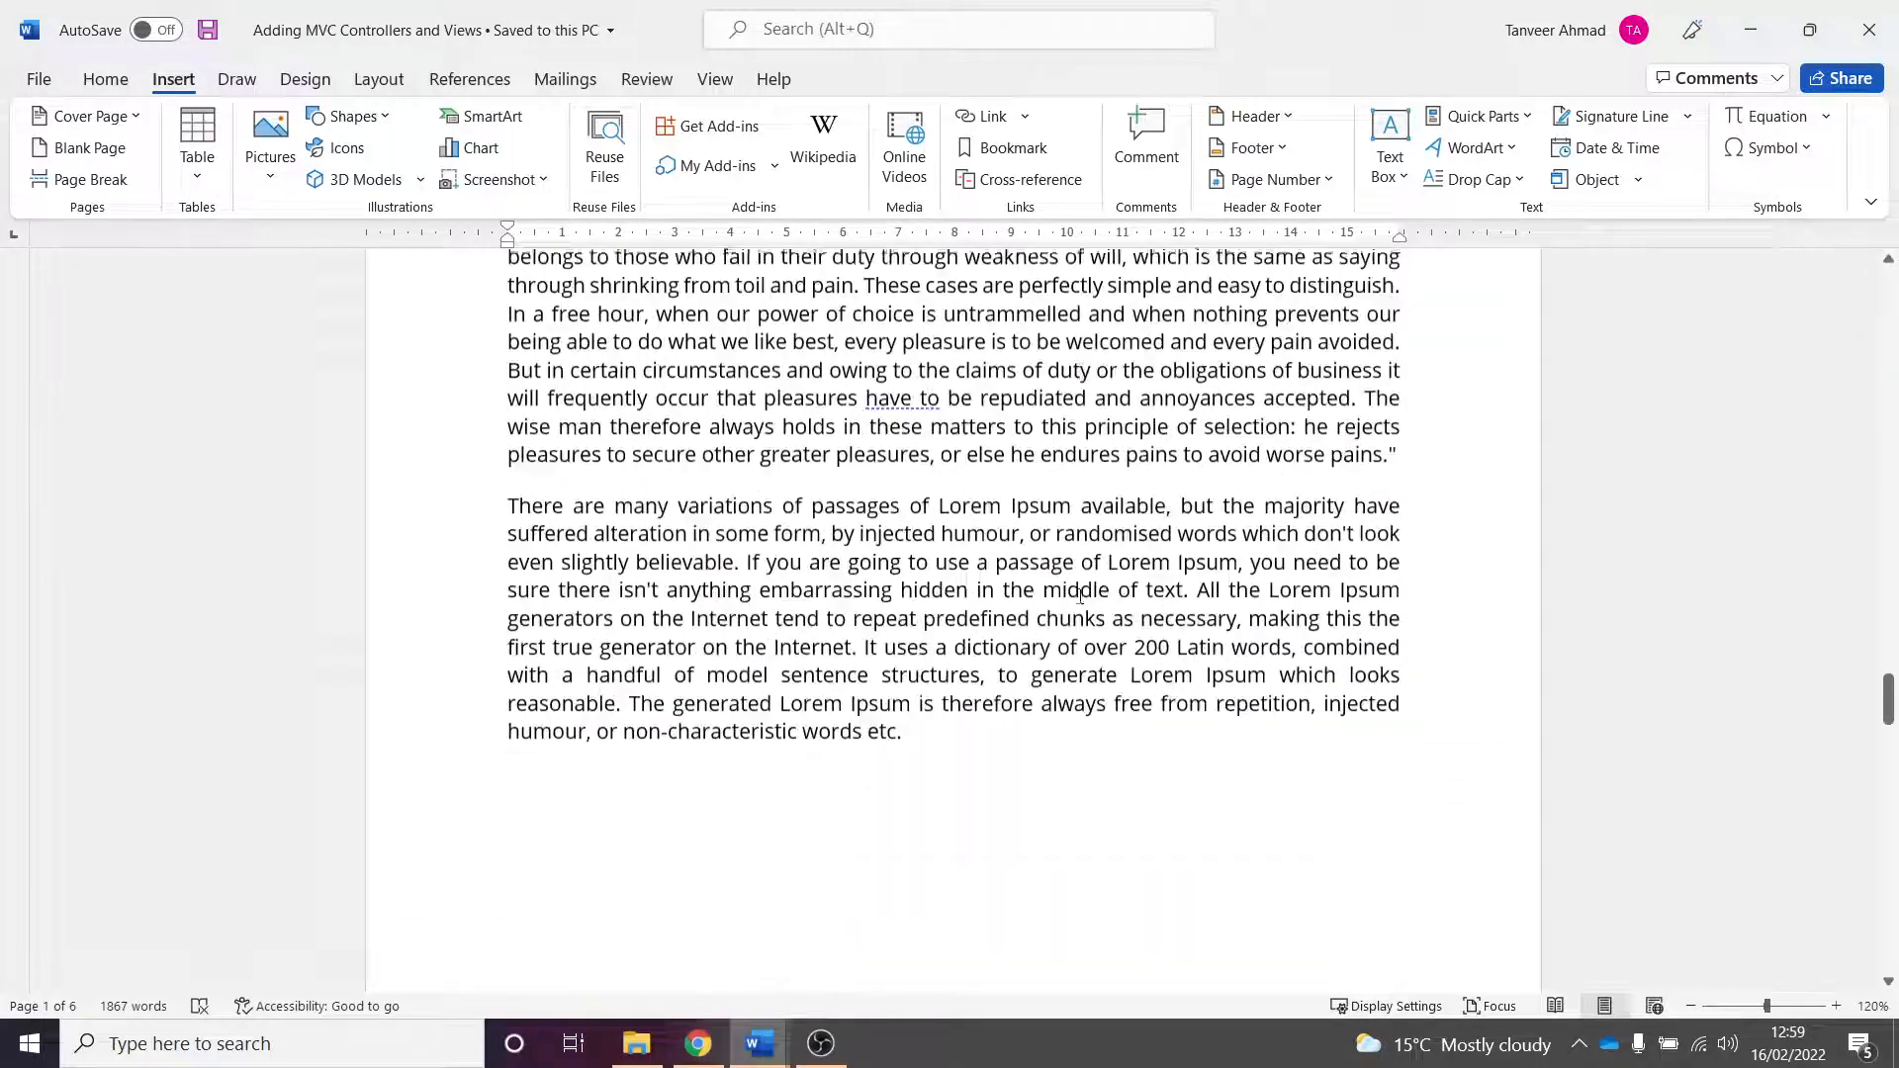
scroll(1082, 604, down, 20)
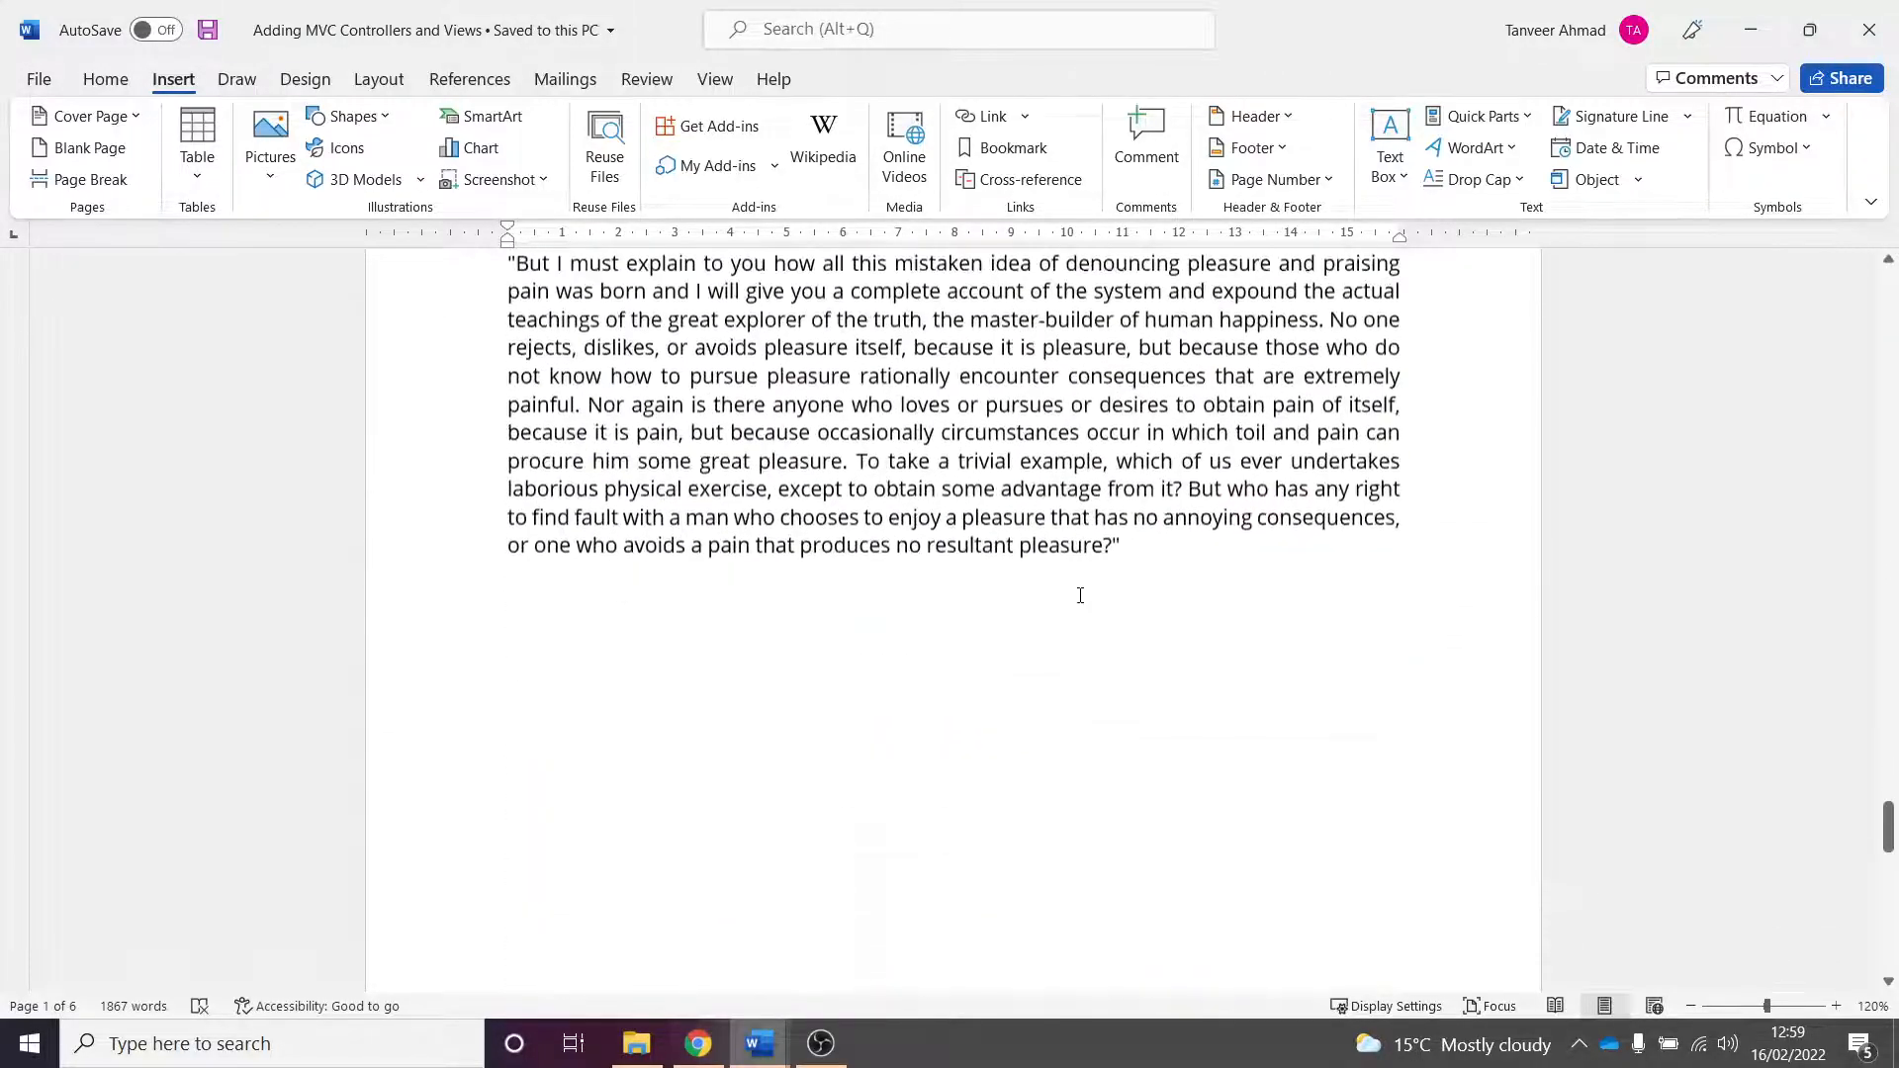
scroll(1080, 594, down, 4)
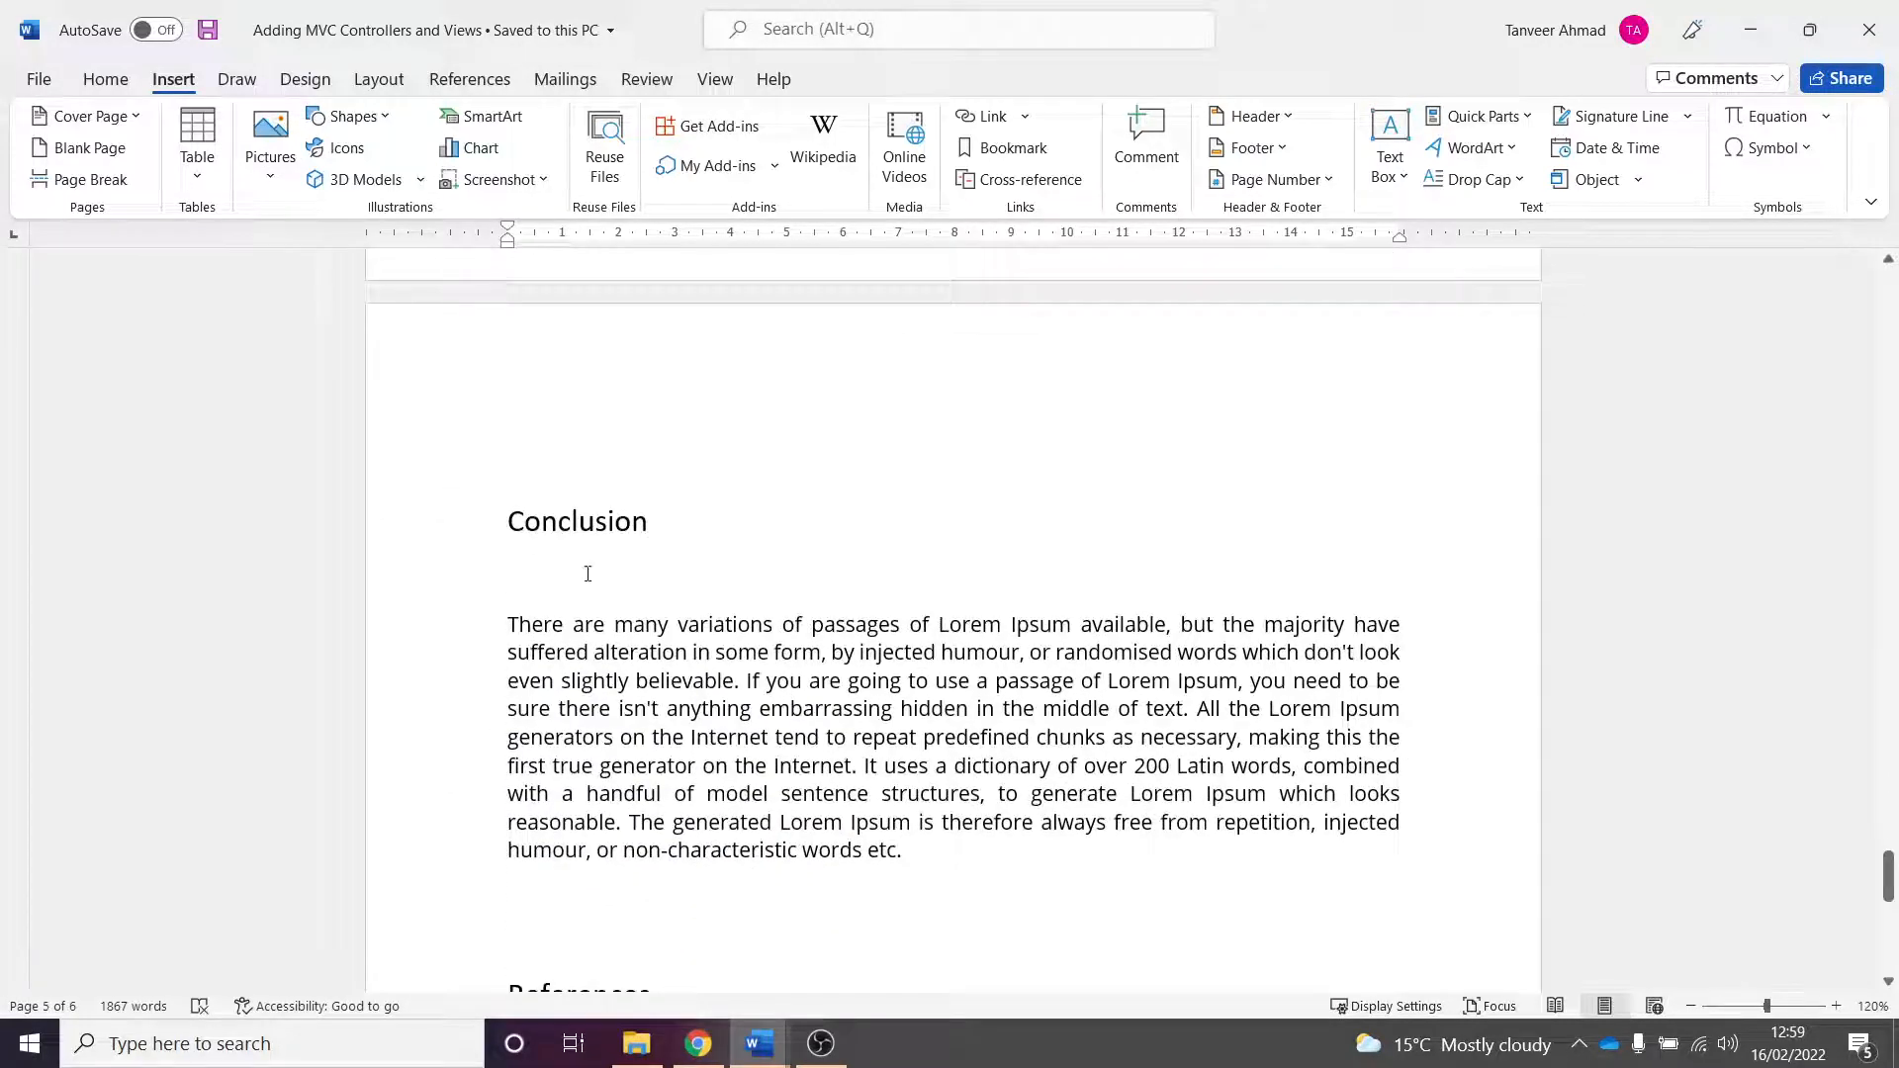
- Delete the blank line between the Conclusion heading and its paragraph
click(553, 587)
key(Delete)
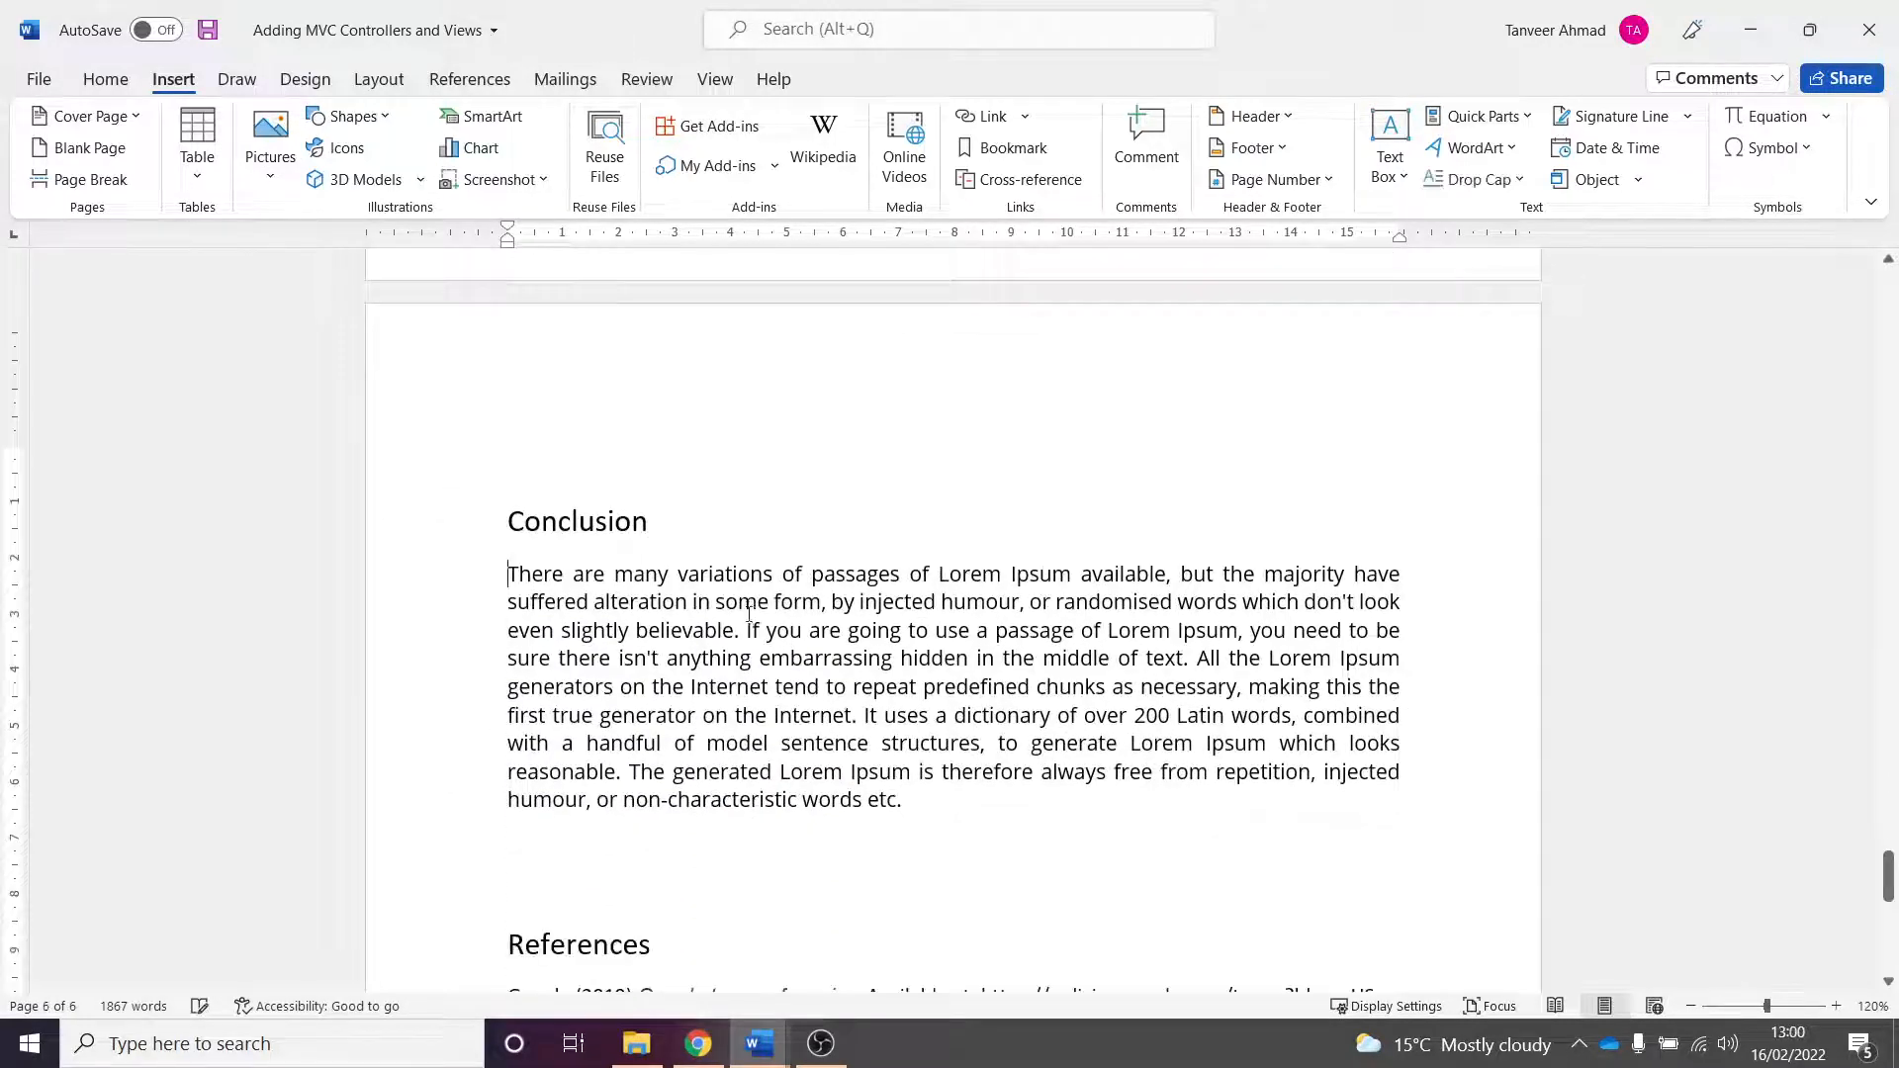
scroll(750, 623, down, 5)
scroll(766, 738, down, 3)
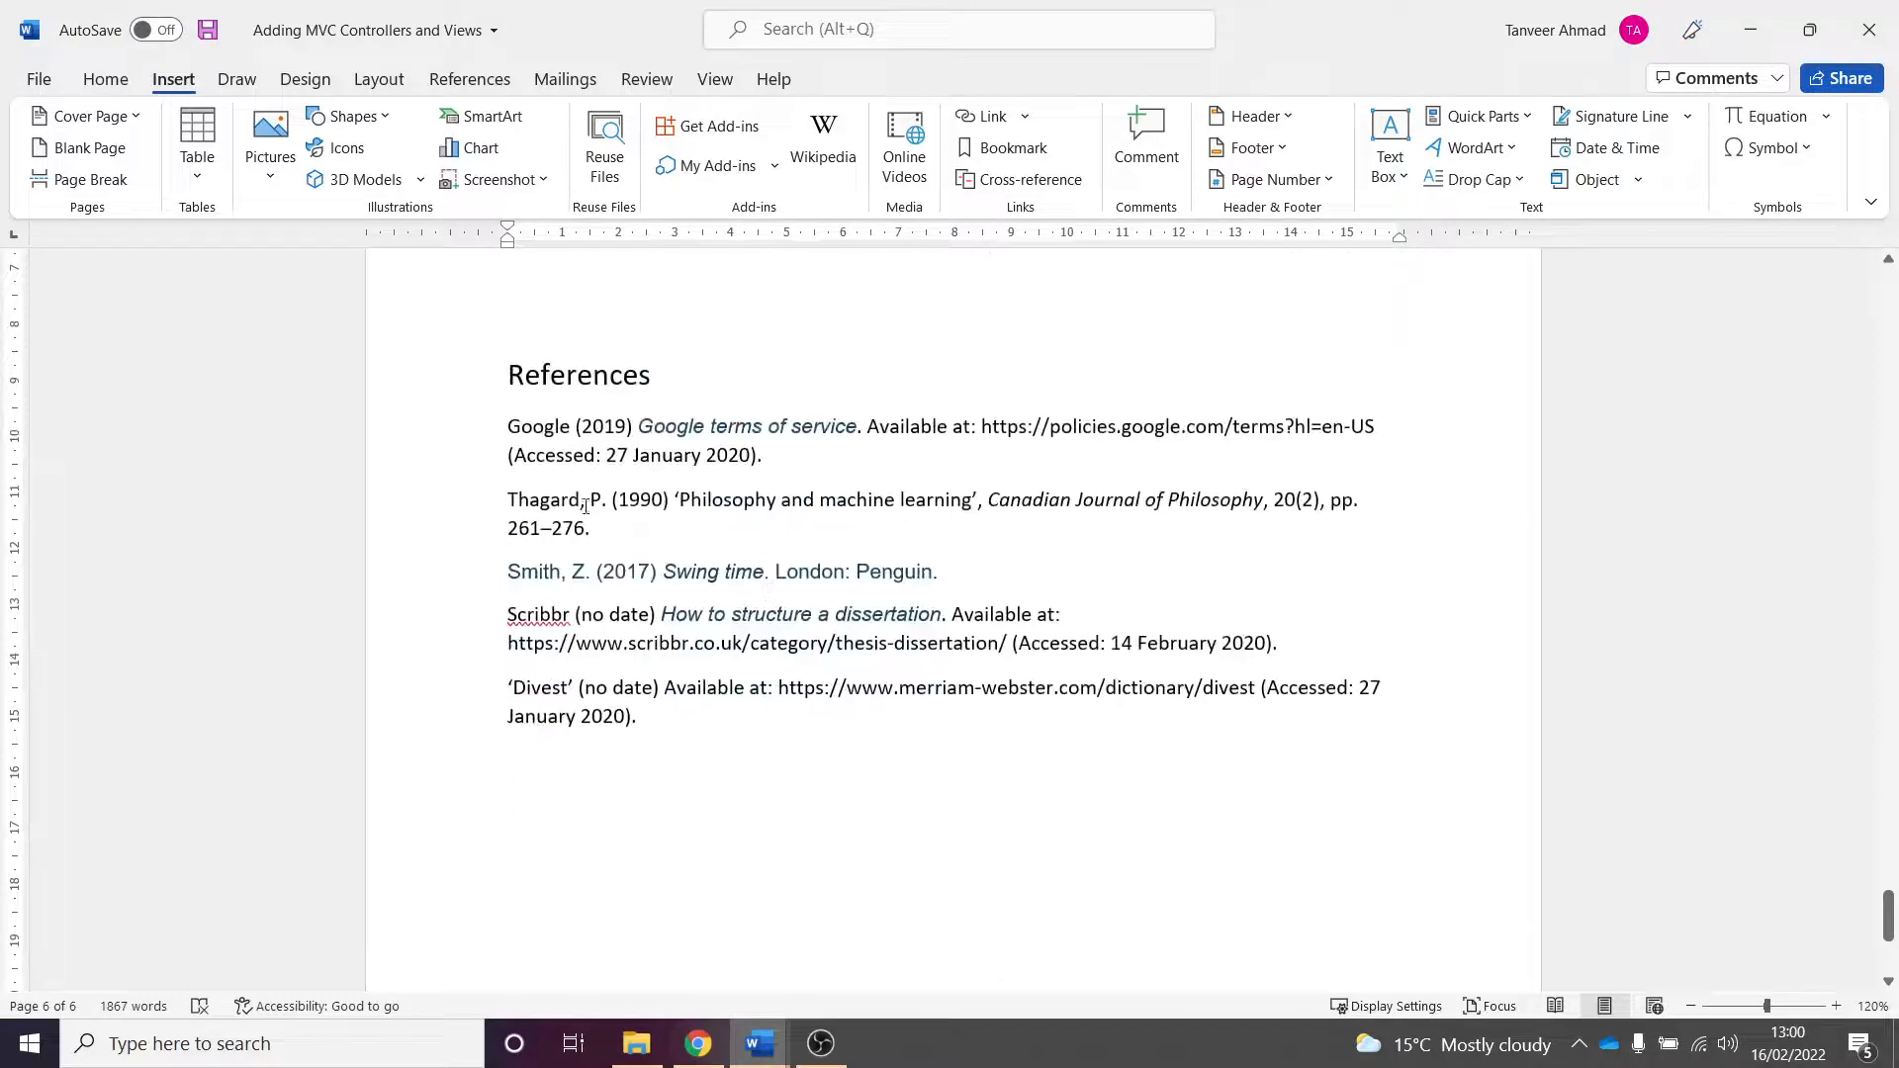
scroll(1289, 685, up, 3)
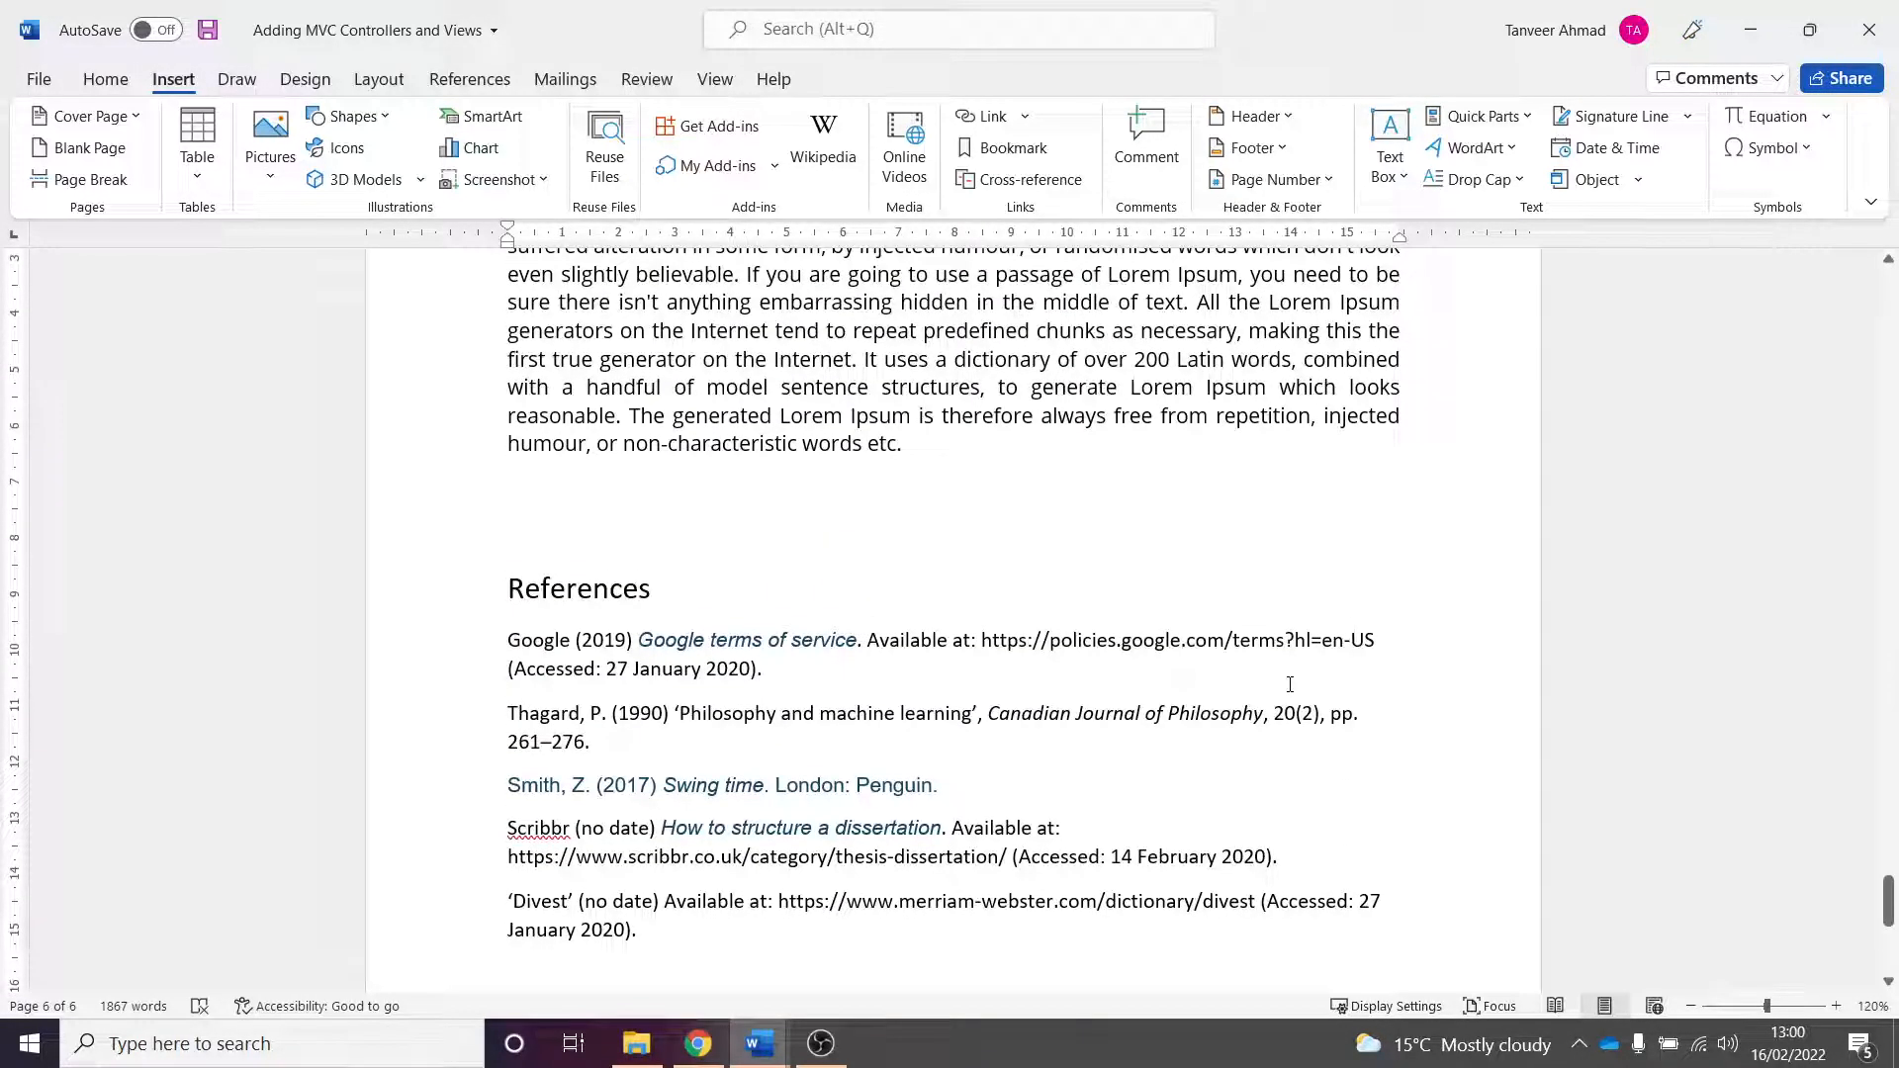
- Insert an empty paragraph above the Introduction heading at the top of the document
drag(1888, 905, 1888, 409)
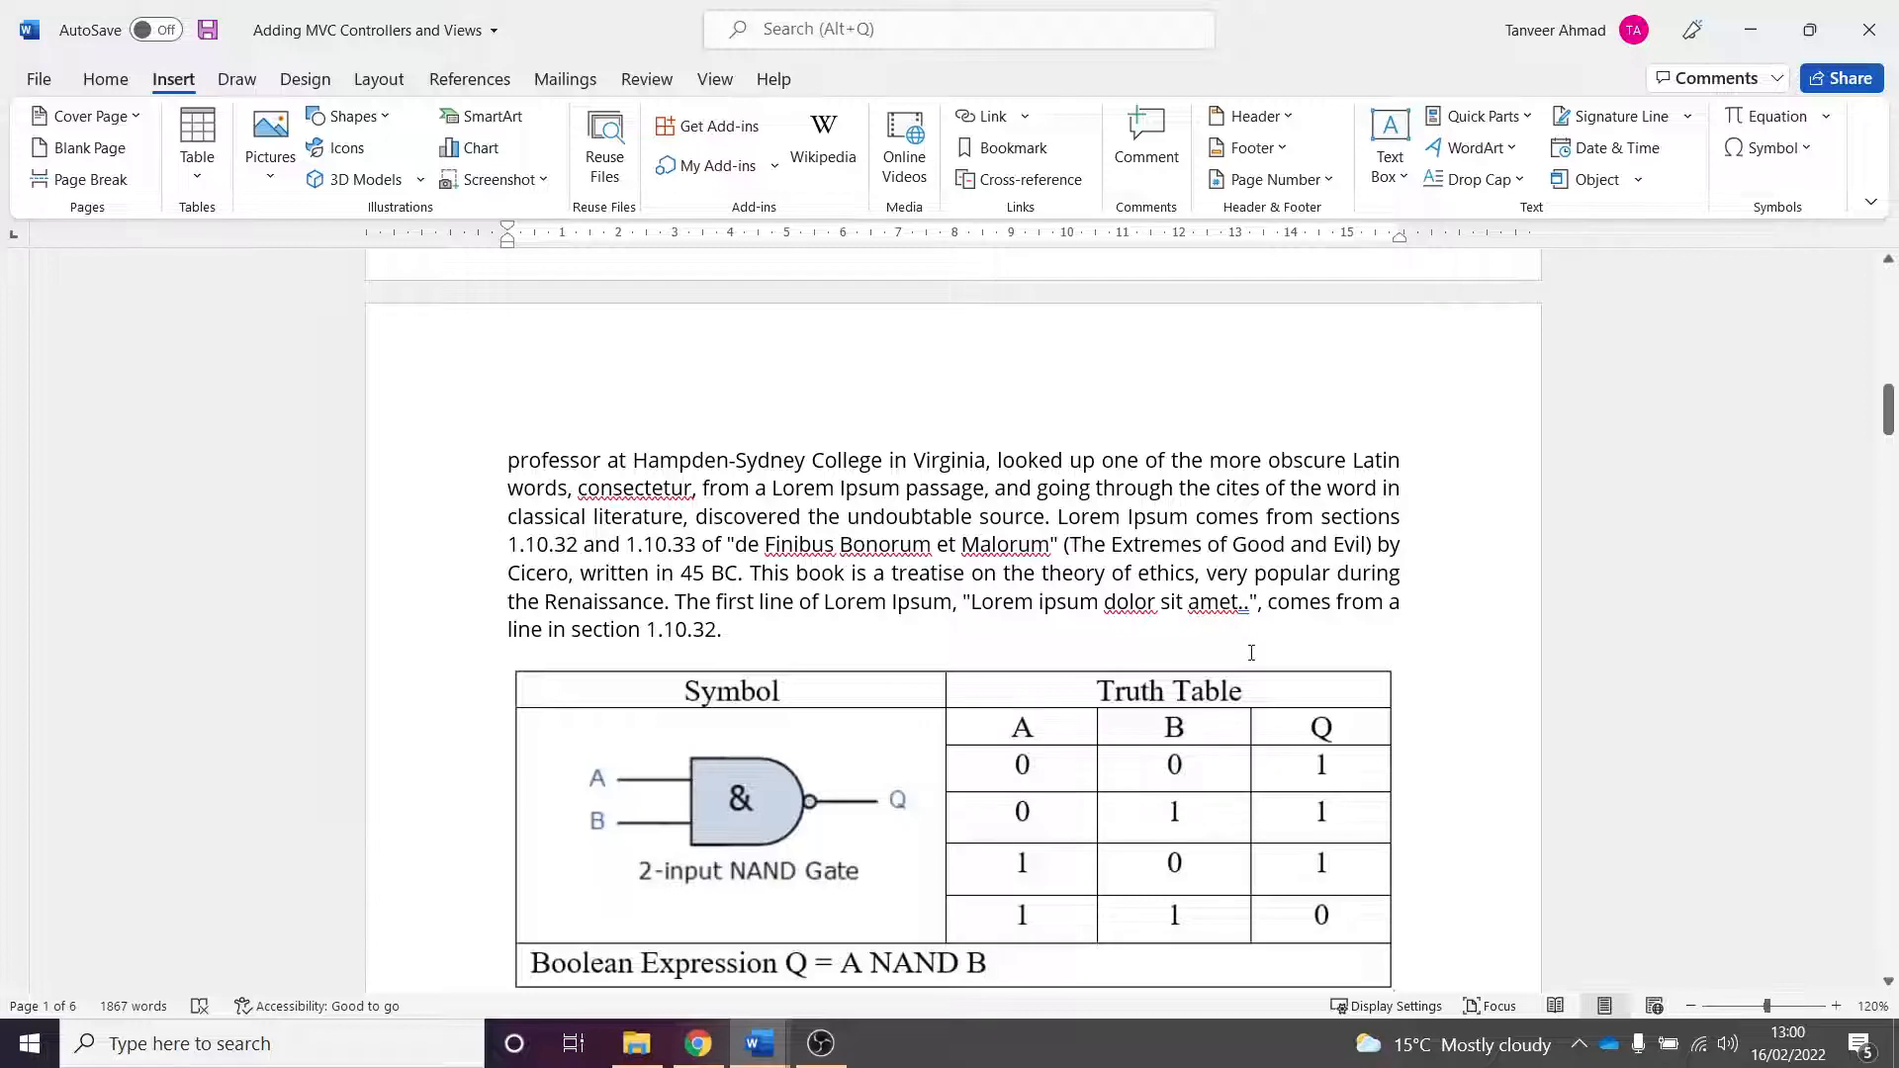
scroll(1251, 653, up, 3)
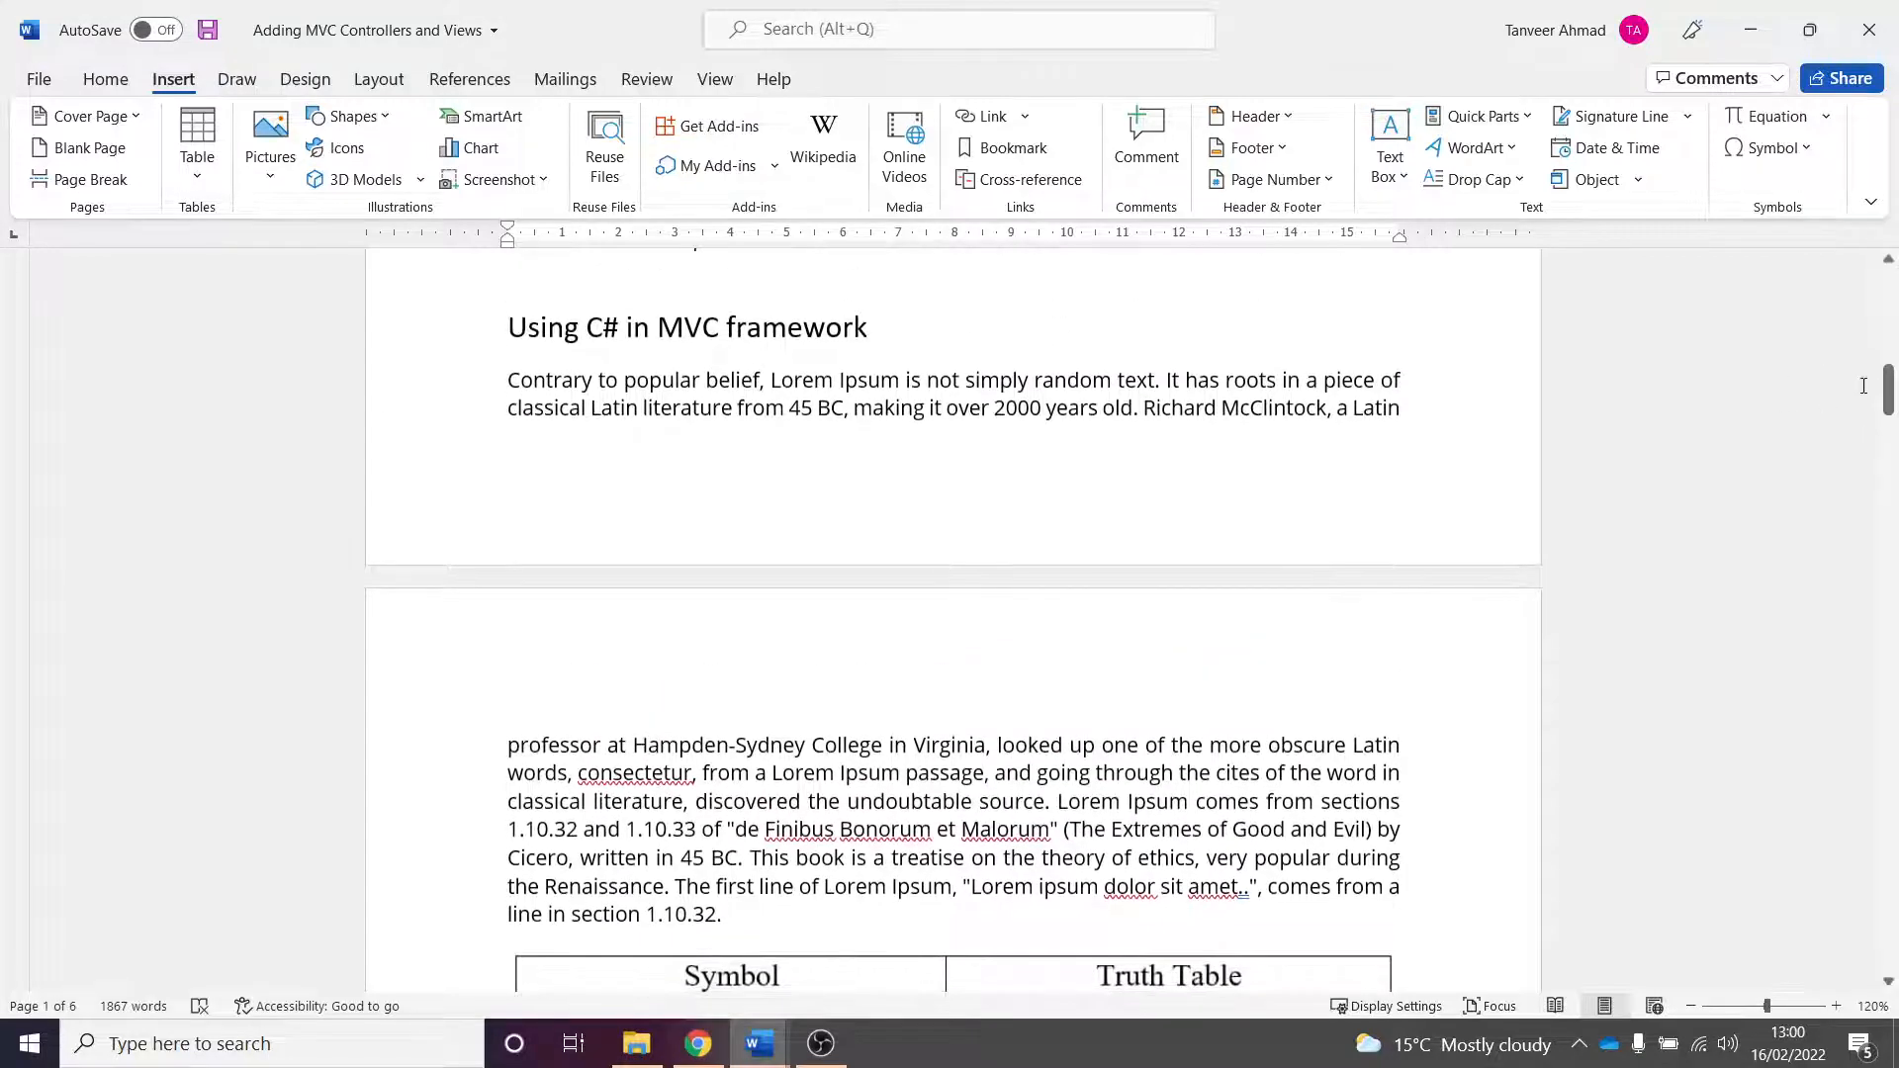
drag(1887, 391, 1887, 293)
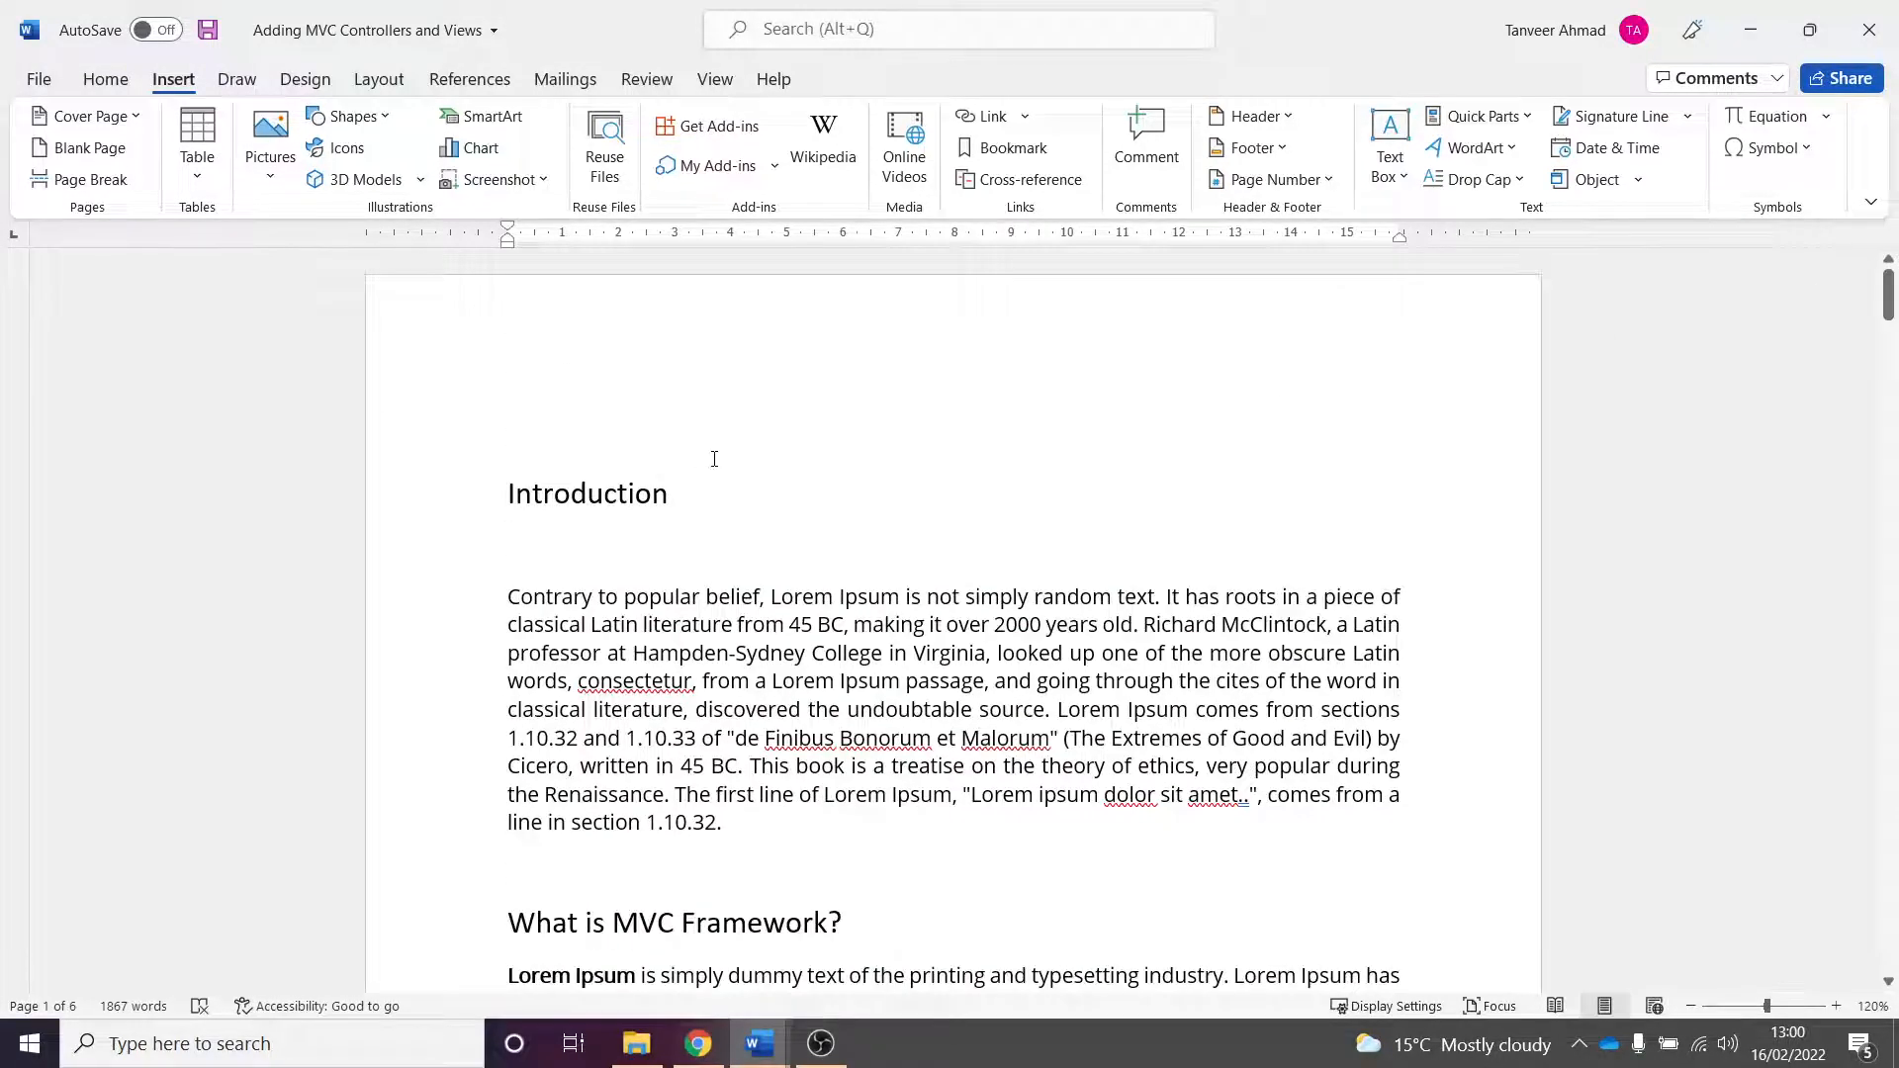
click(608, 418)
key(Return)
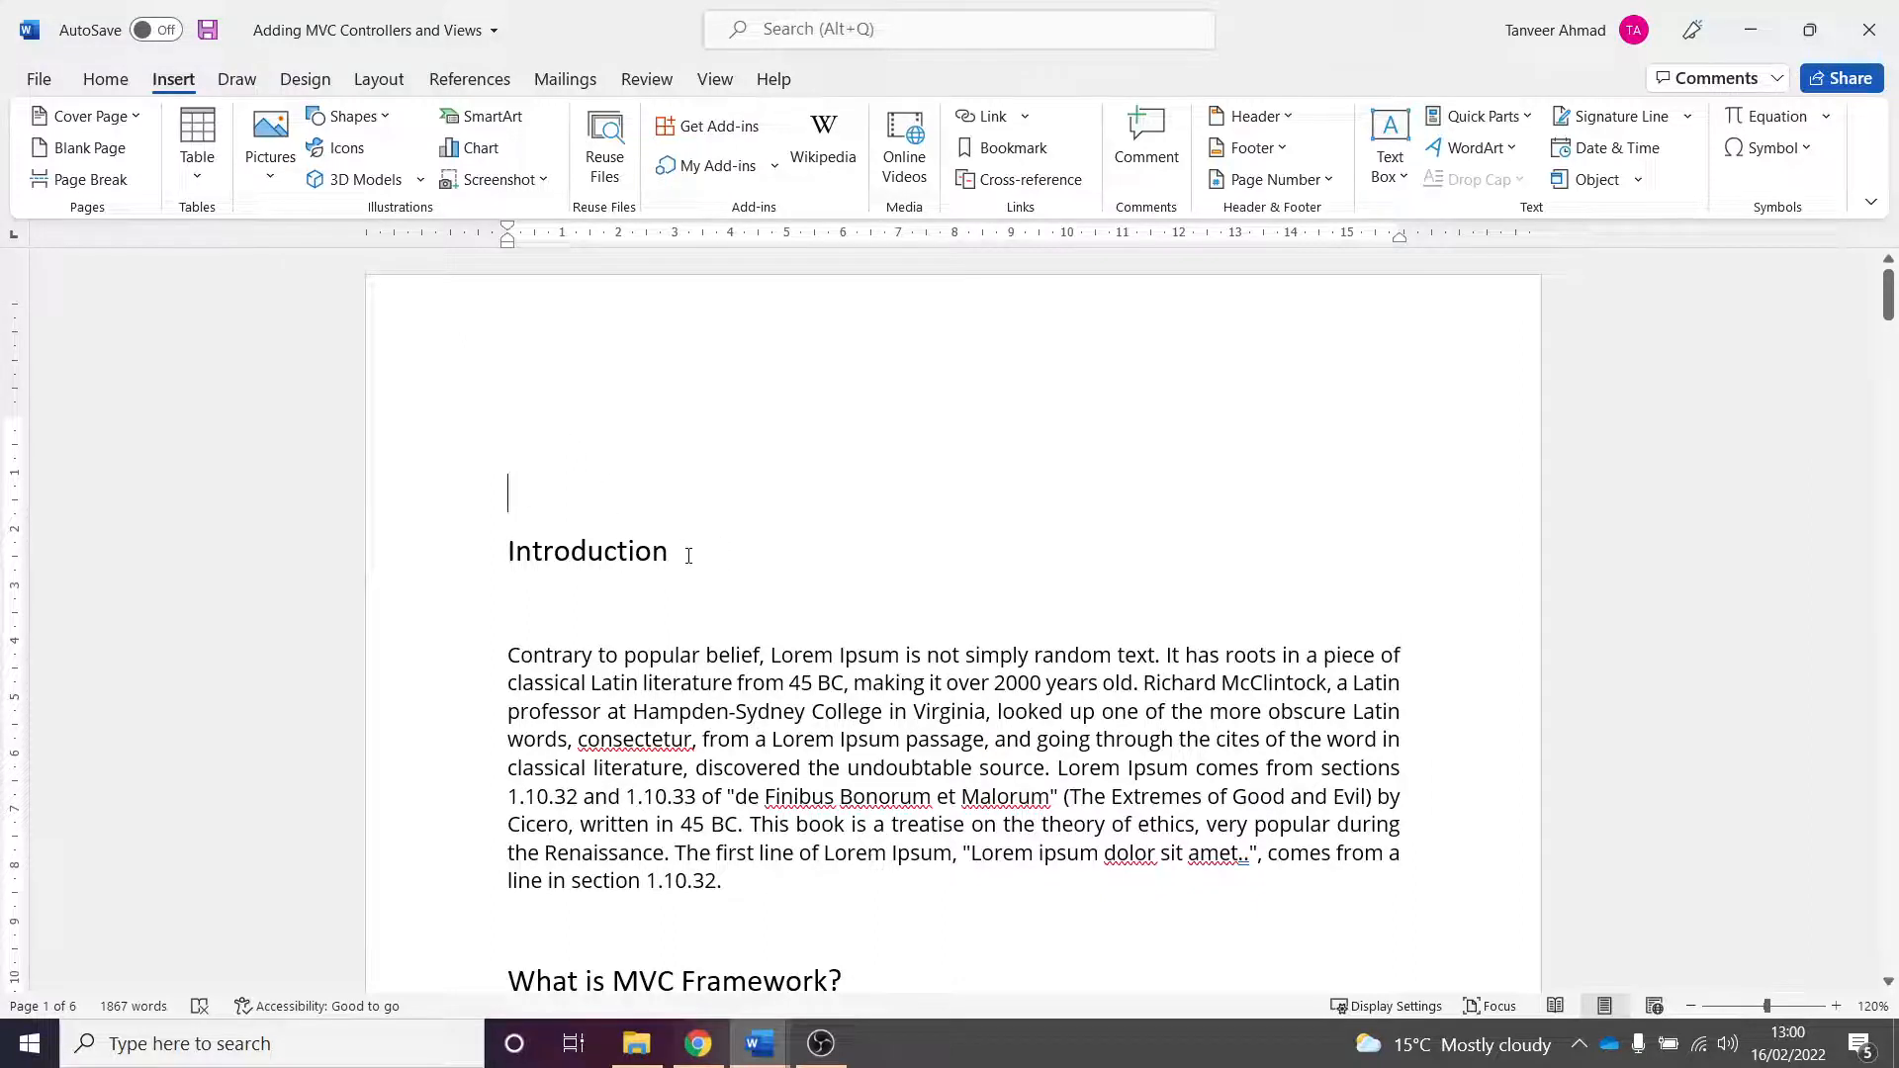
- Apply the Heading 1 style to the Introduction heading
click(661, 712)
click(615, 549)
drag(708, 563, 500, 558)
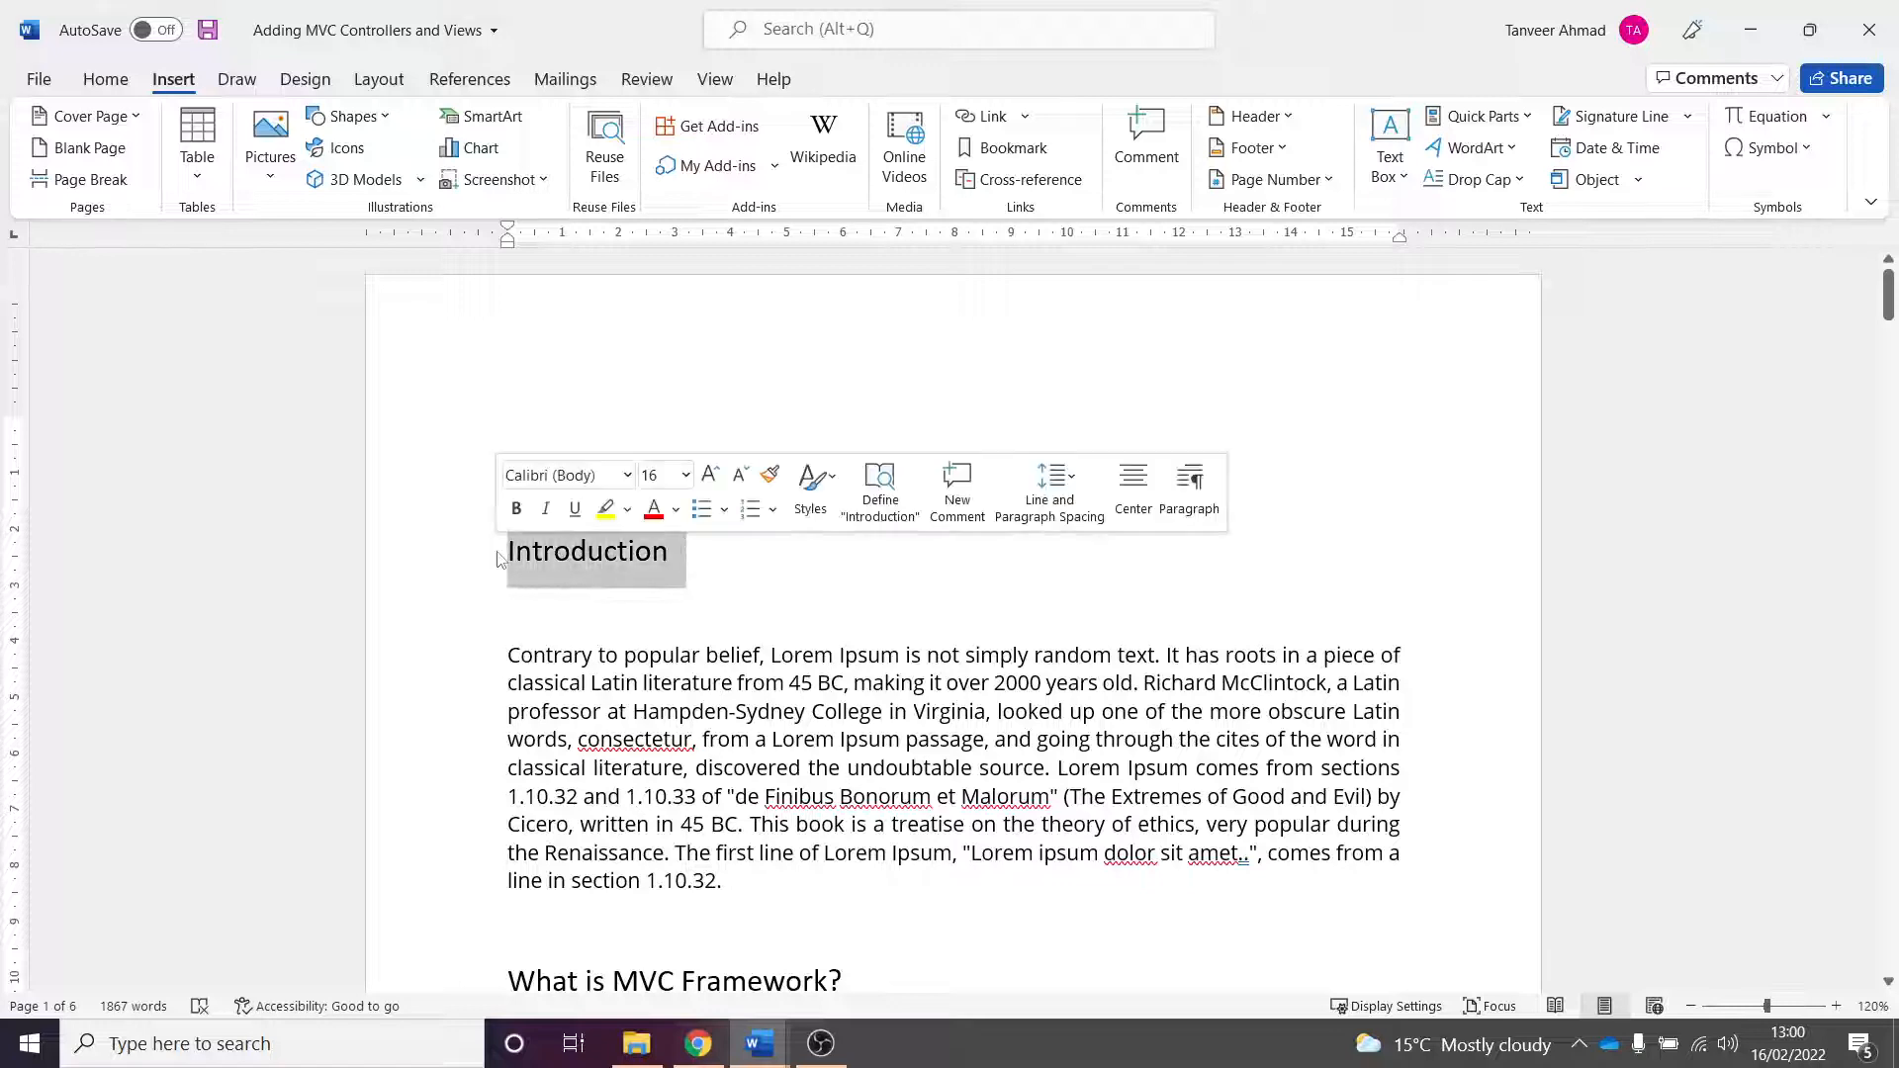
click(305, 79)
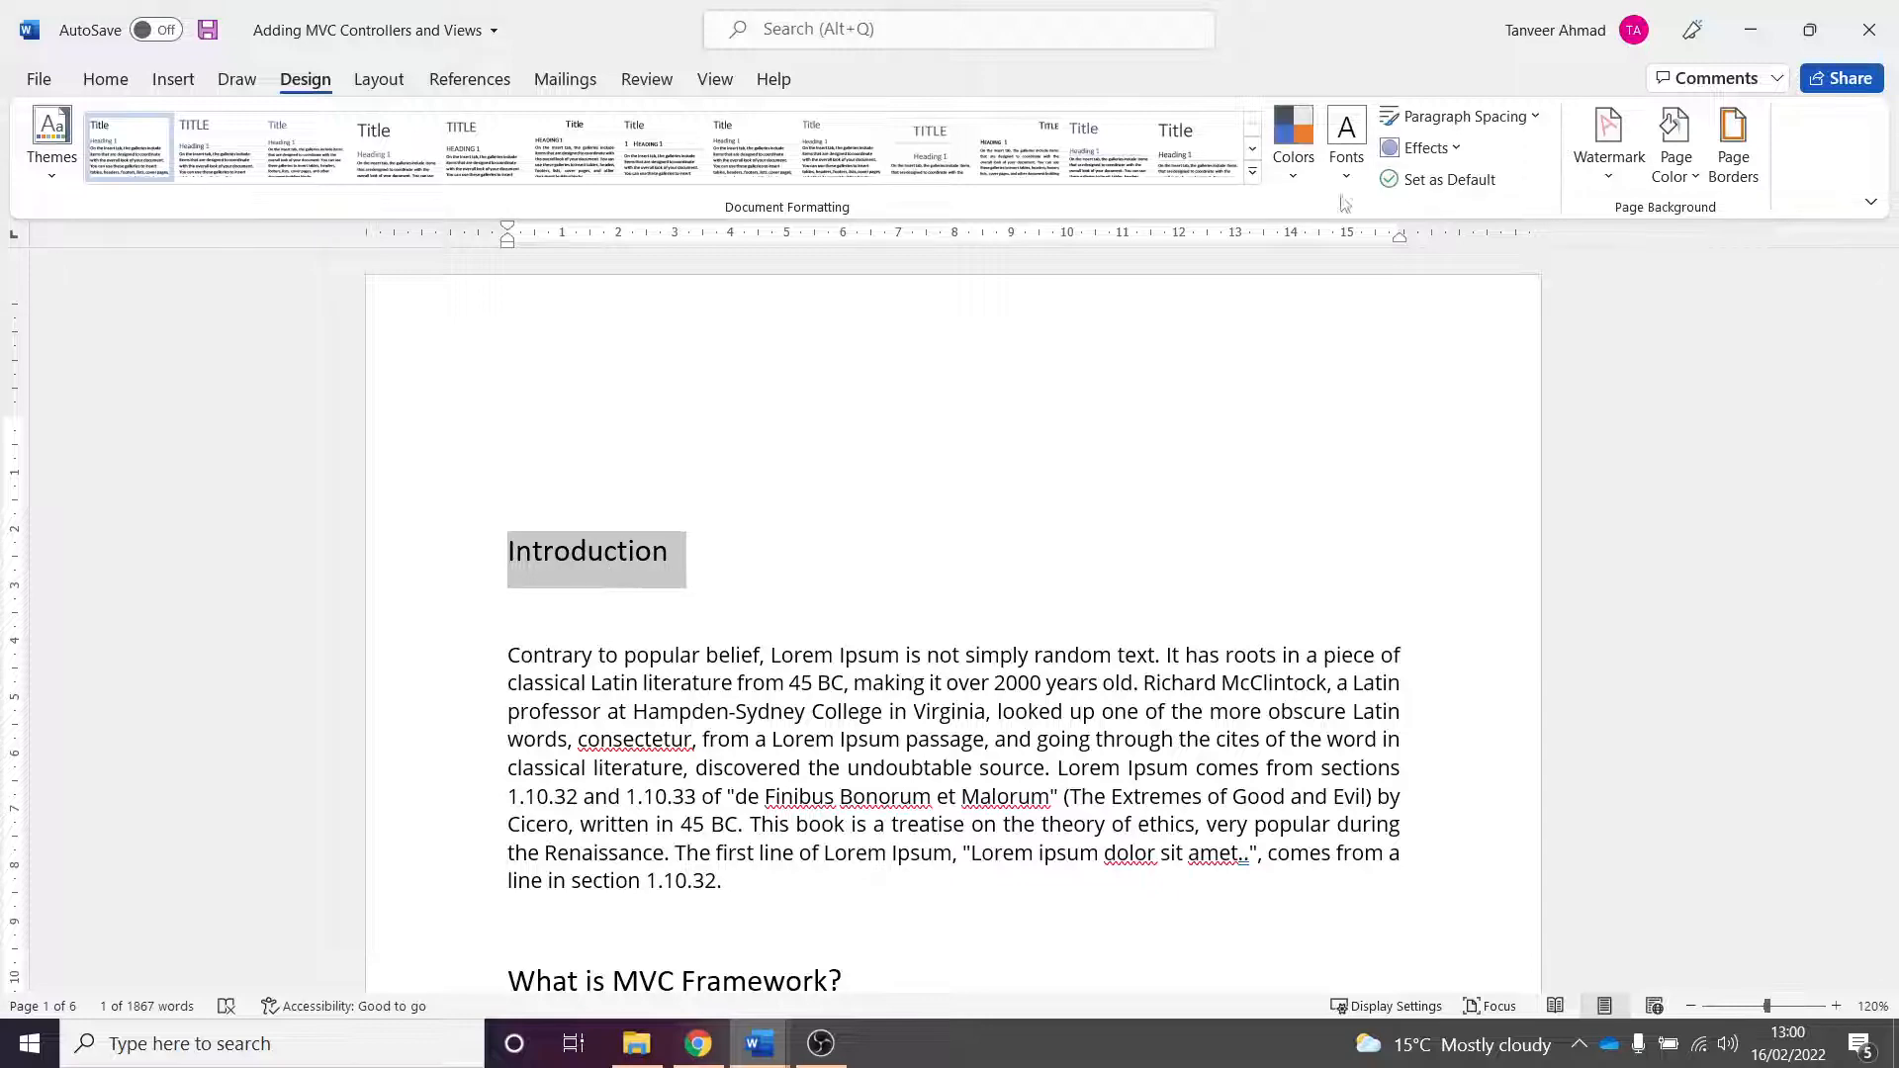
click(105, 79)
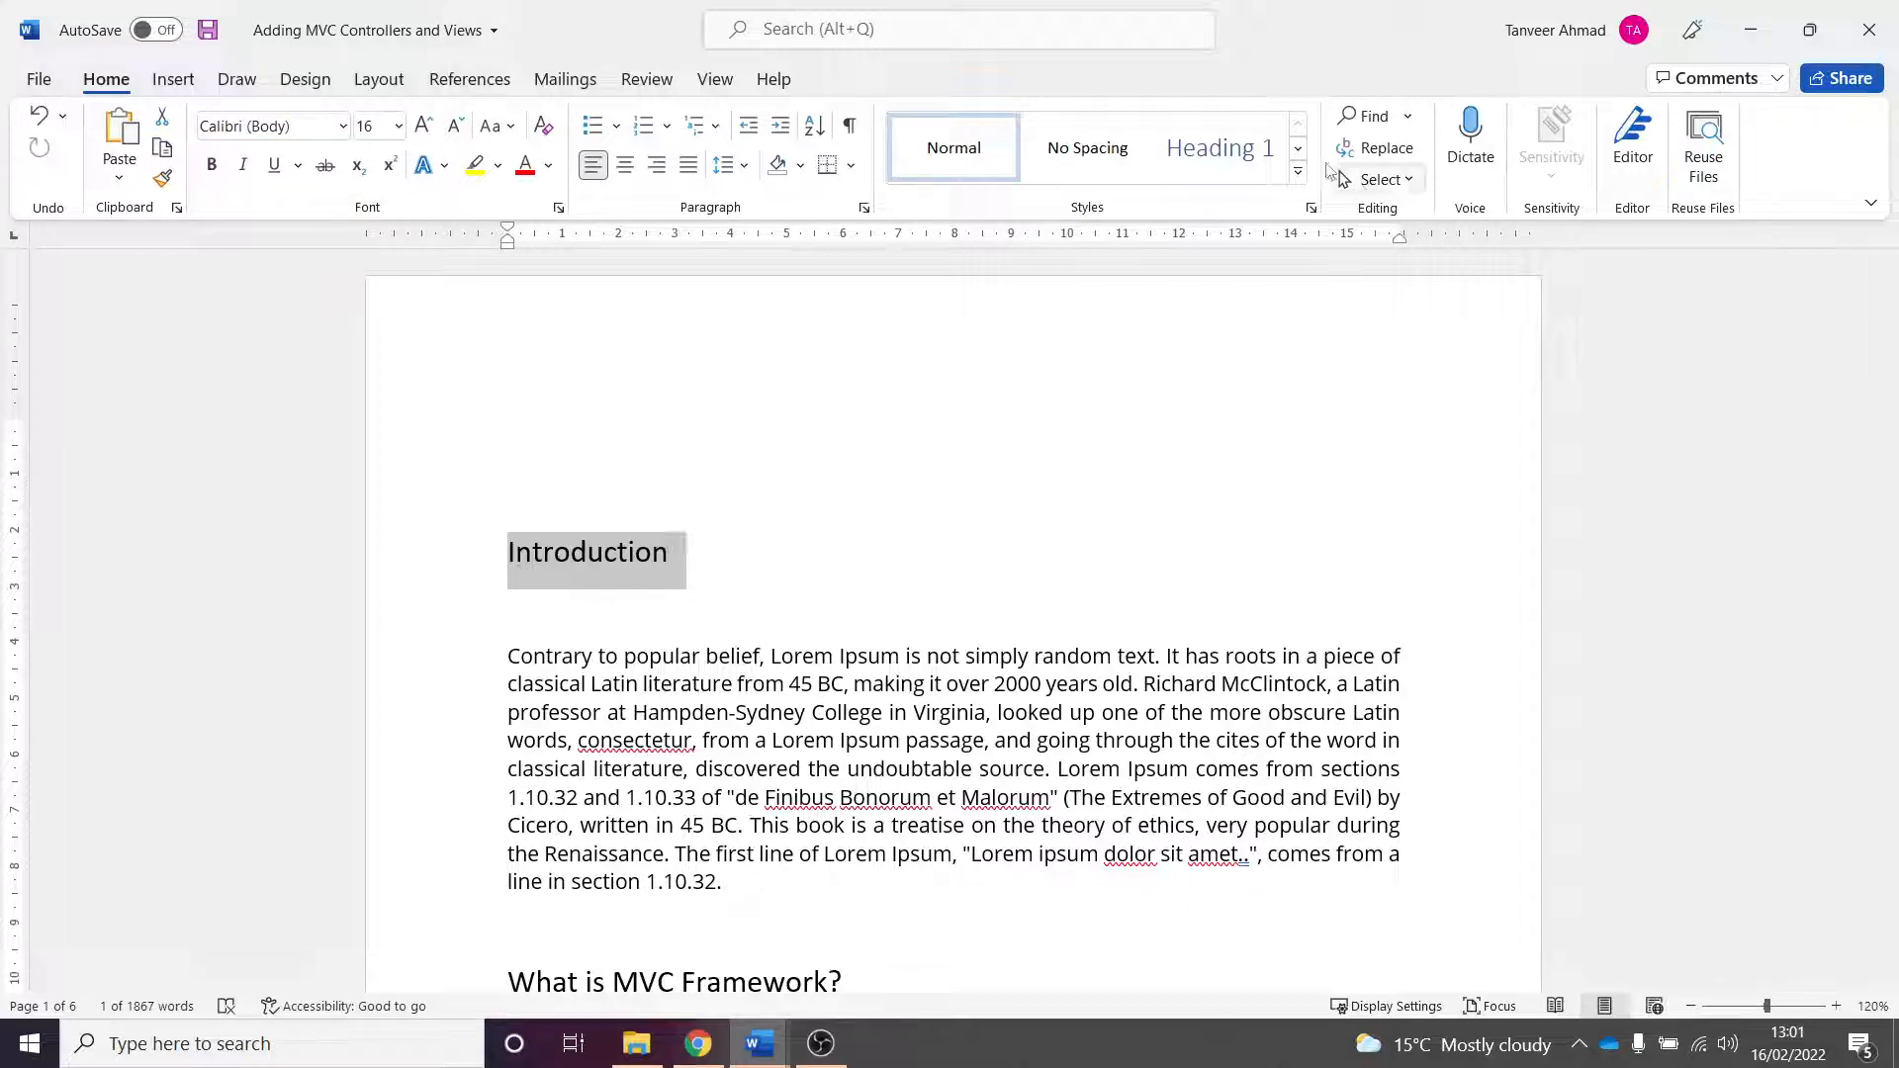
click(1298, 173)
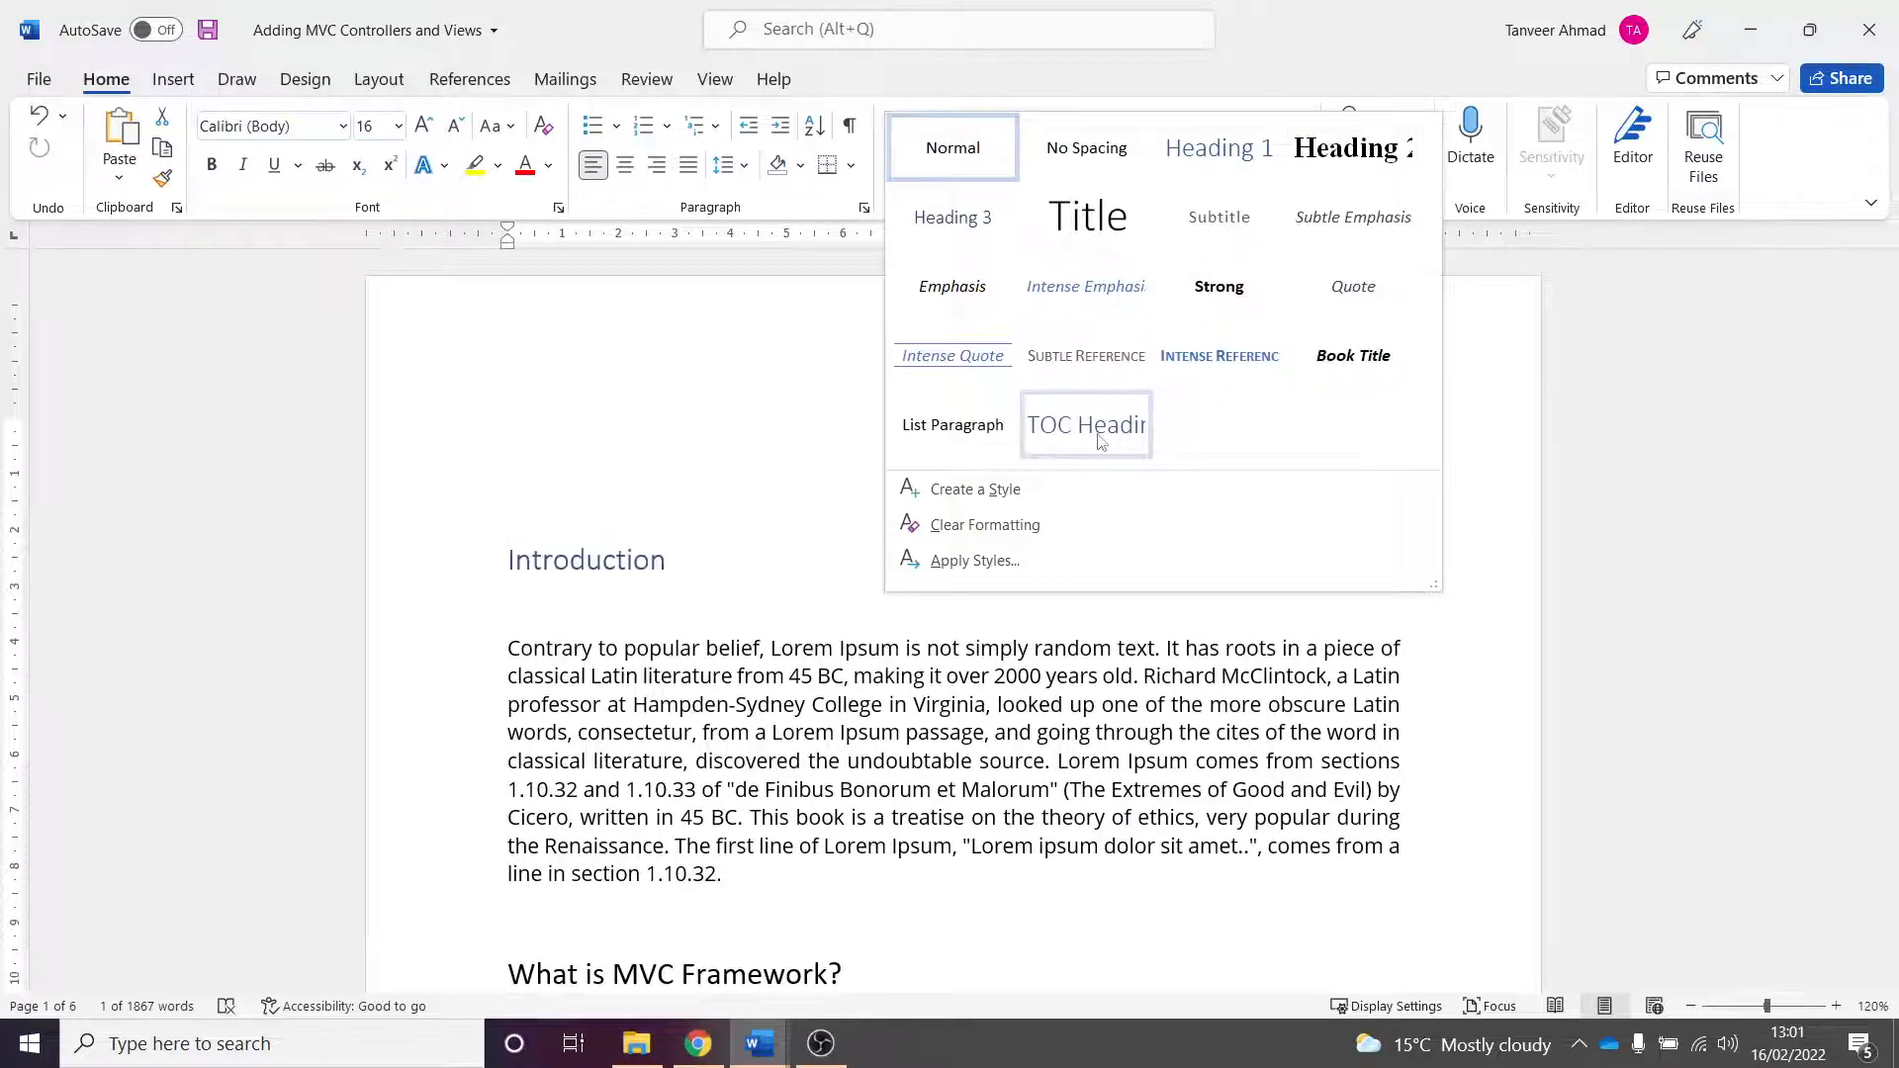
click(1218, 148)
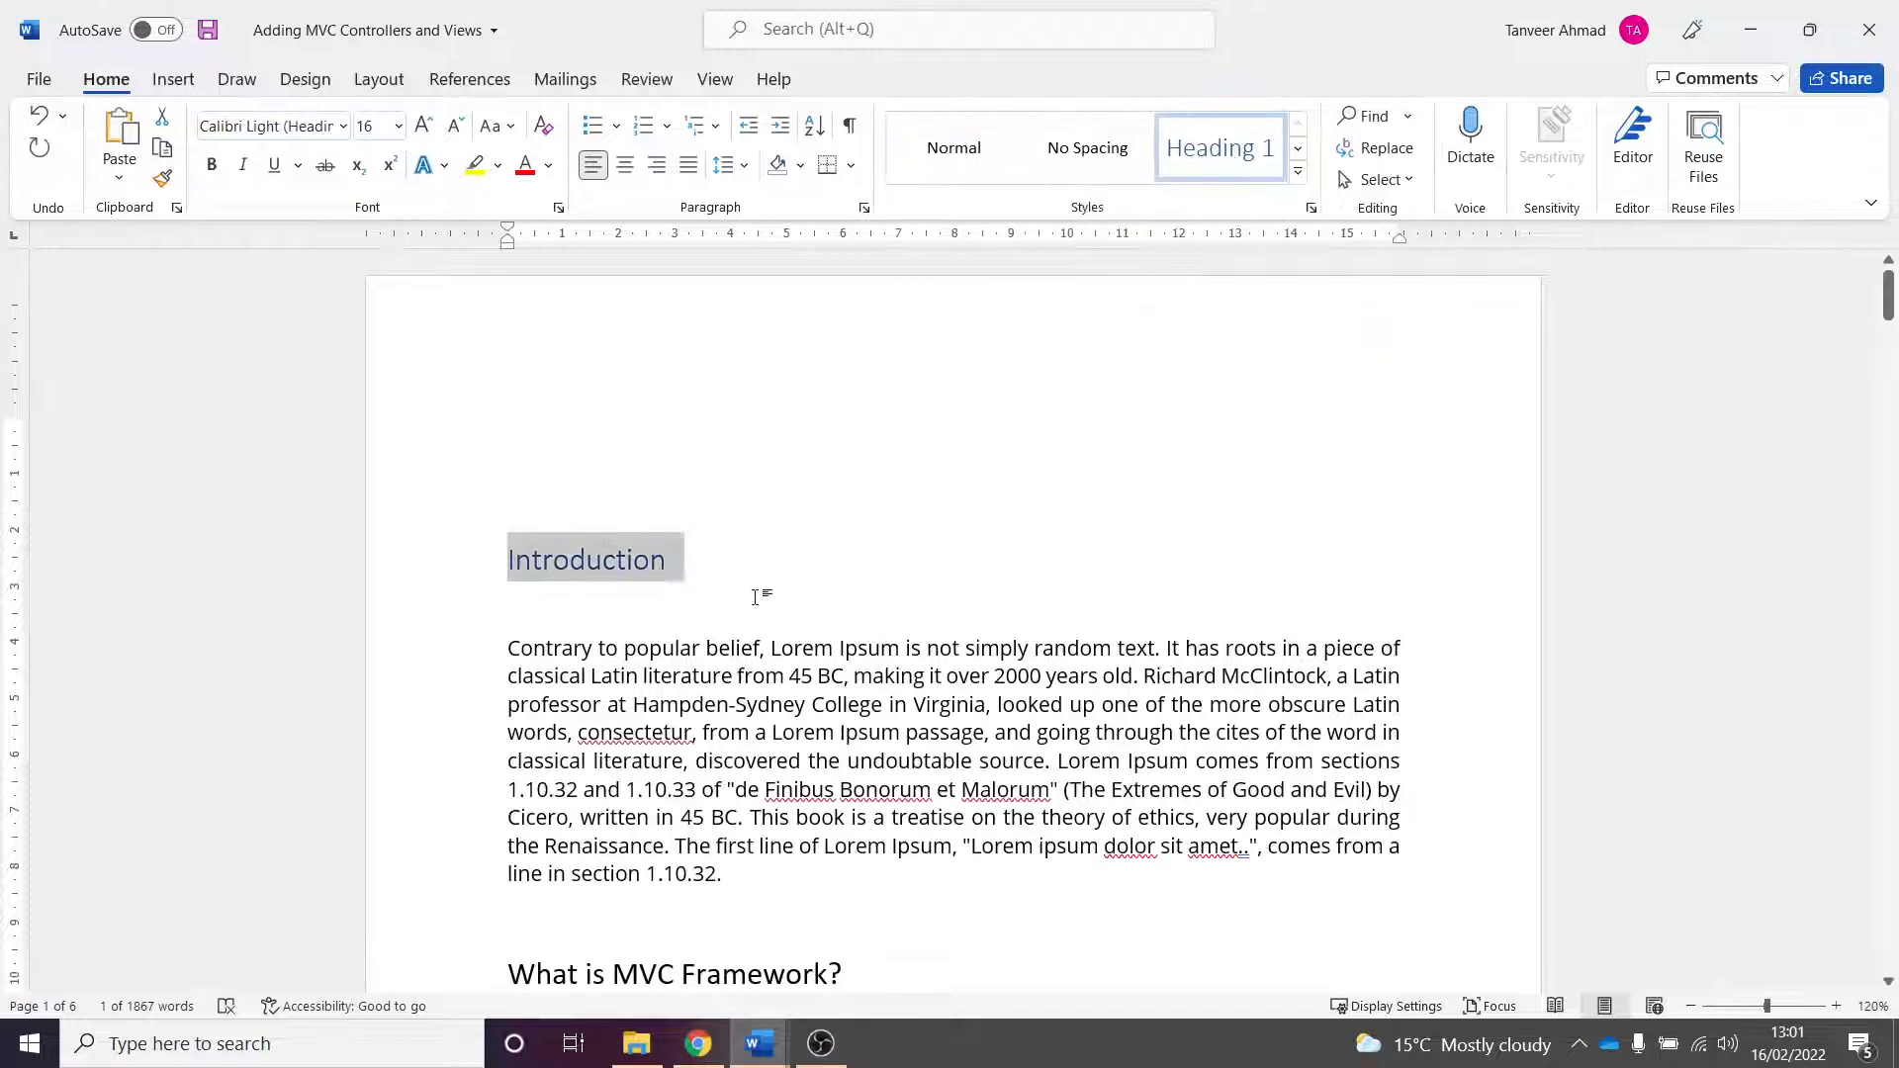
- Apply the Heading 1 style to the "What is MVC Framework?" heading
scroll(758, 594, down, 1)
click(706, 582)
scroll(771, 554, down, 3)
scroll(838, 519, down, 1)
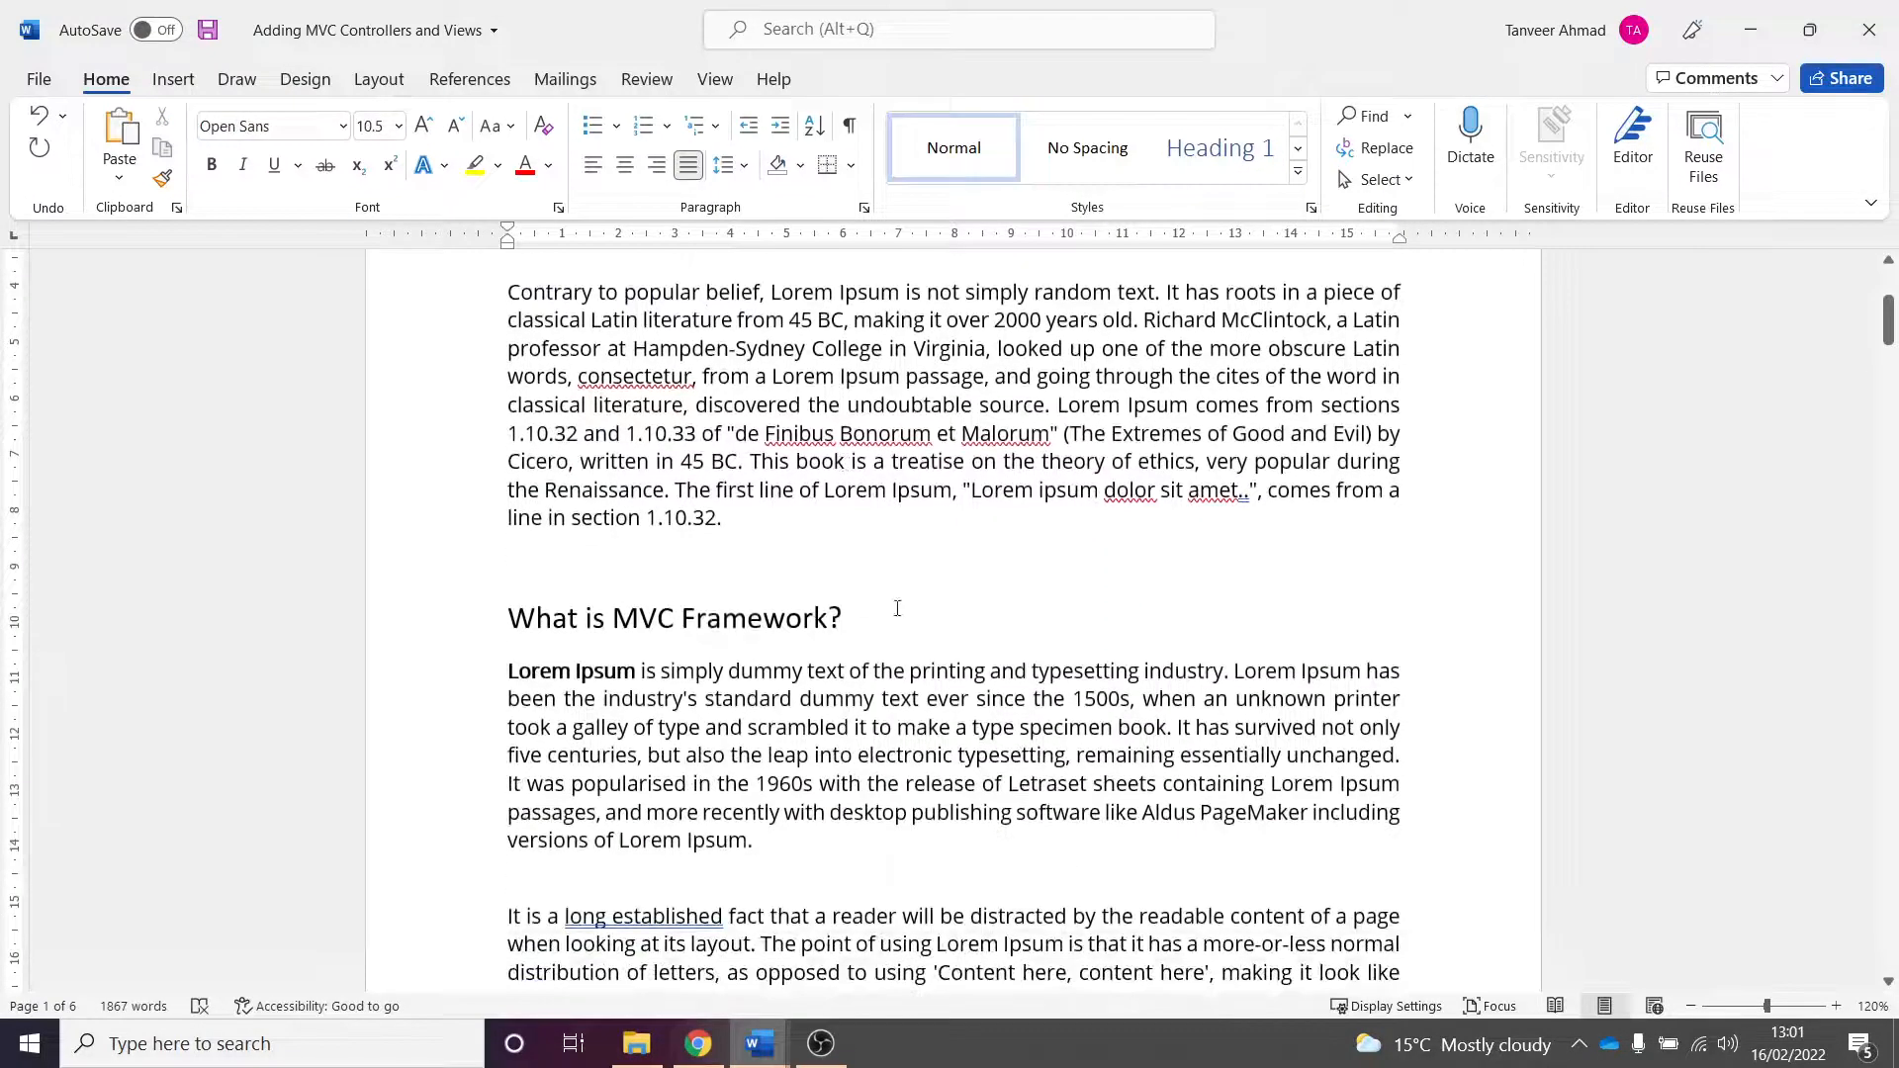
drag(846, 619, 504, 621)
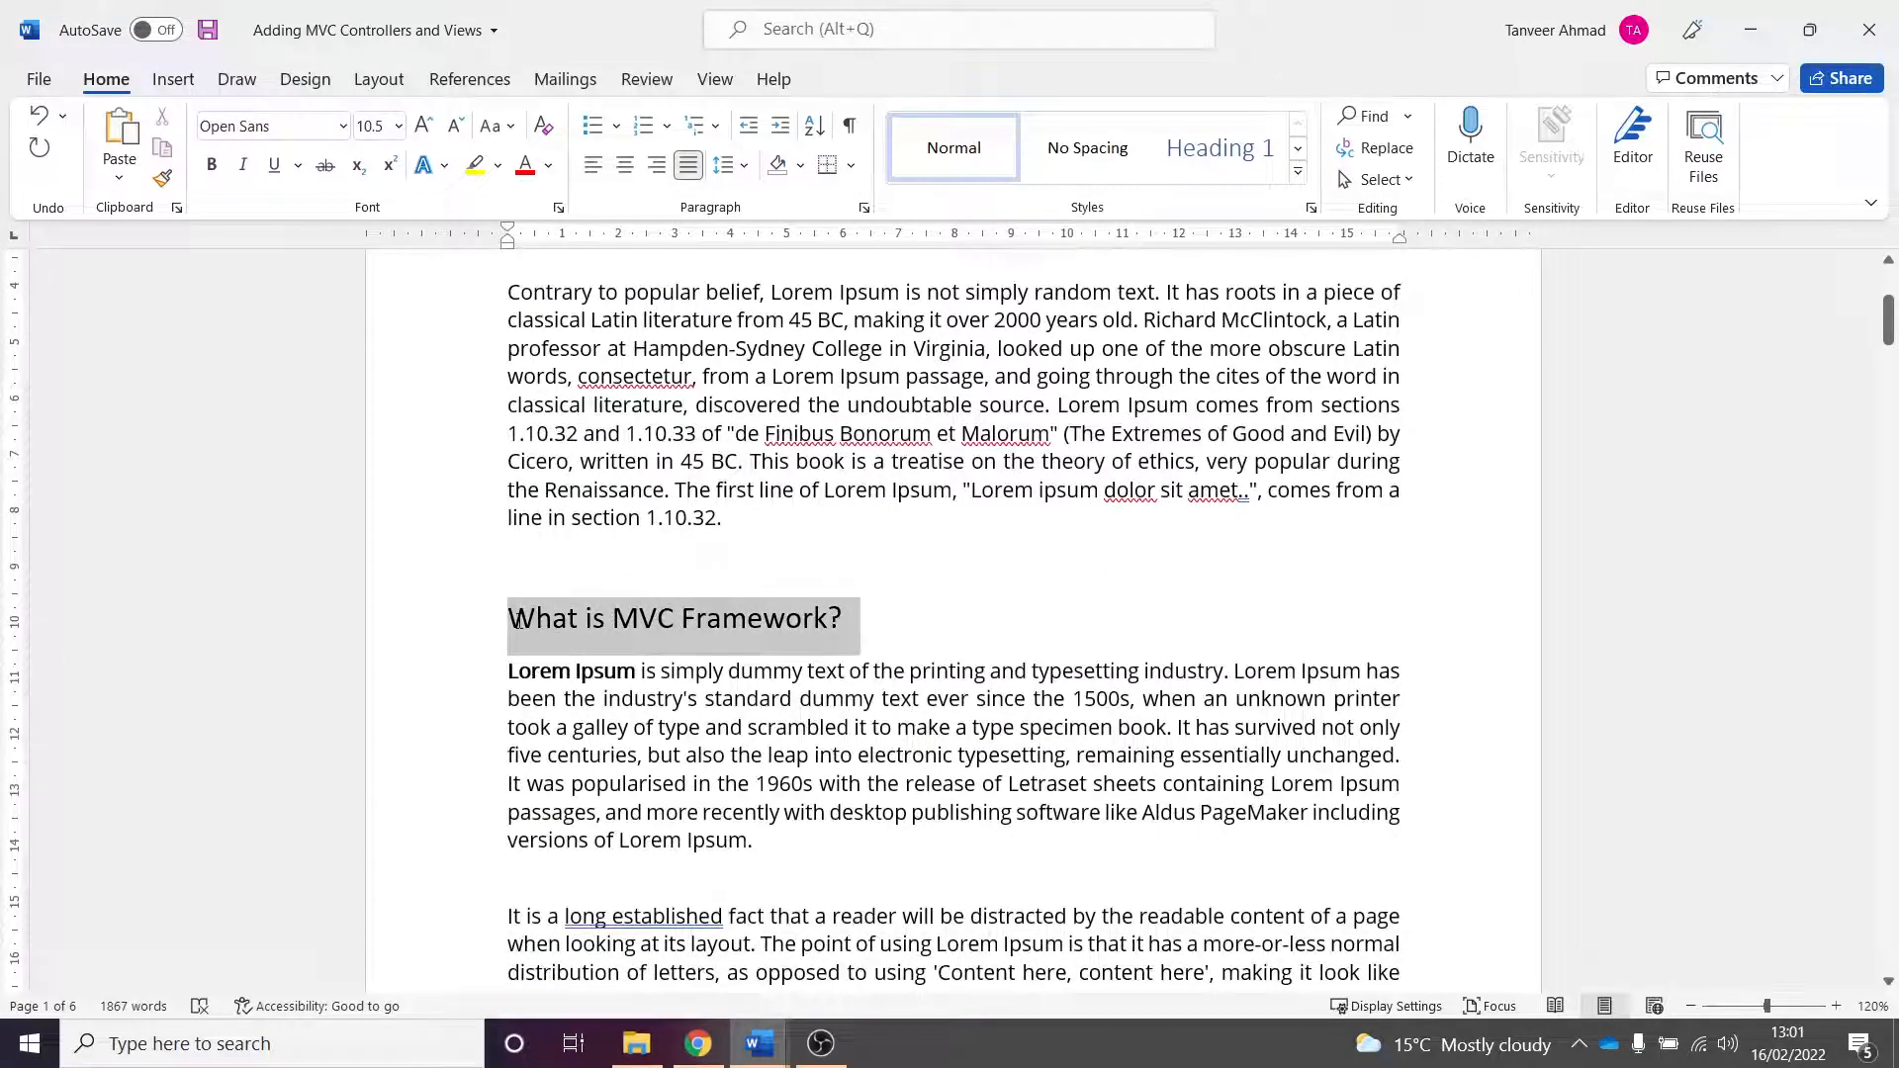
click(1218, 149)
- Apply the Heading 1 style to the "Using C# in MVC framework" heading
scroll(847, 656, down, 6)
scroll(854, 656, down, 2)
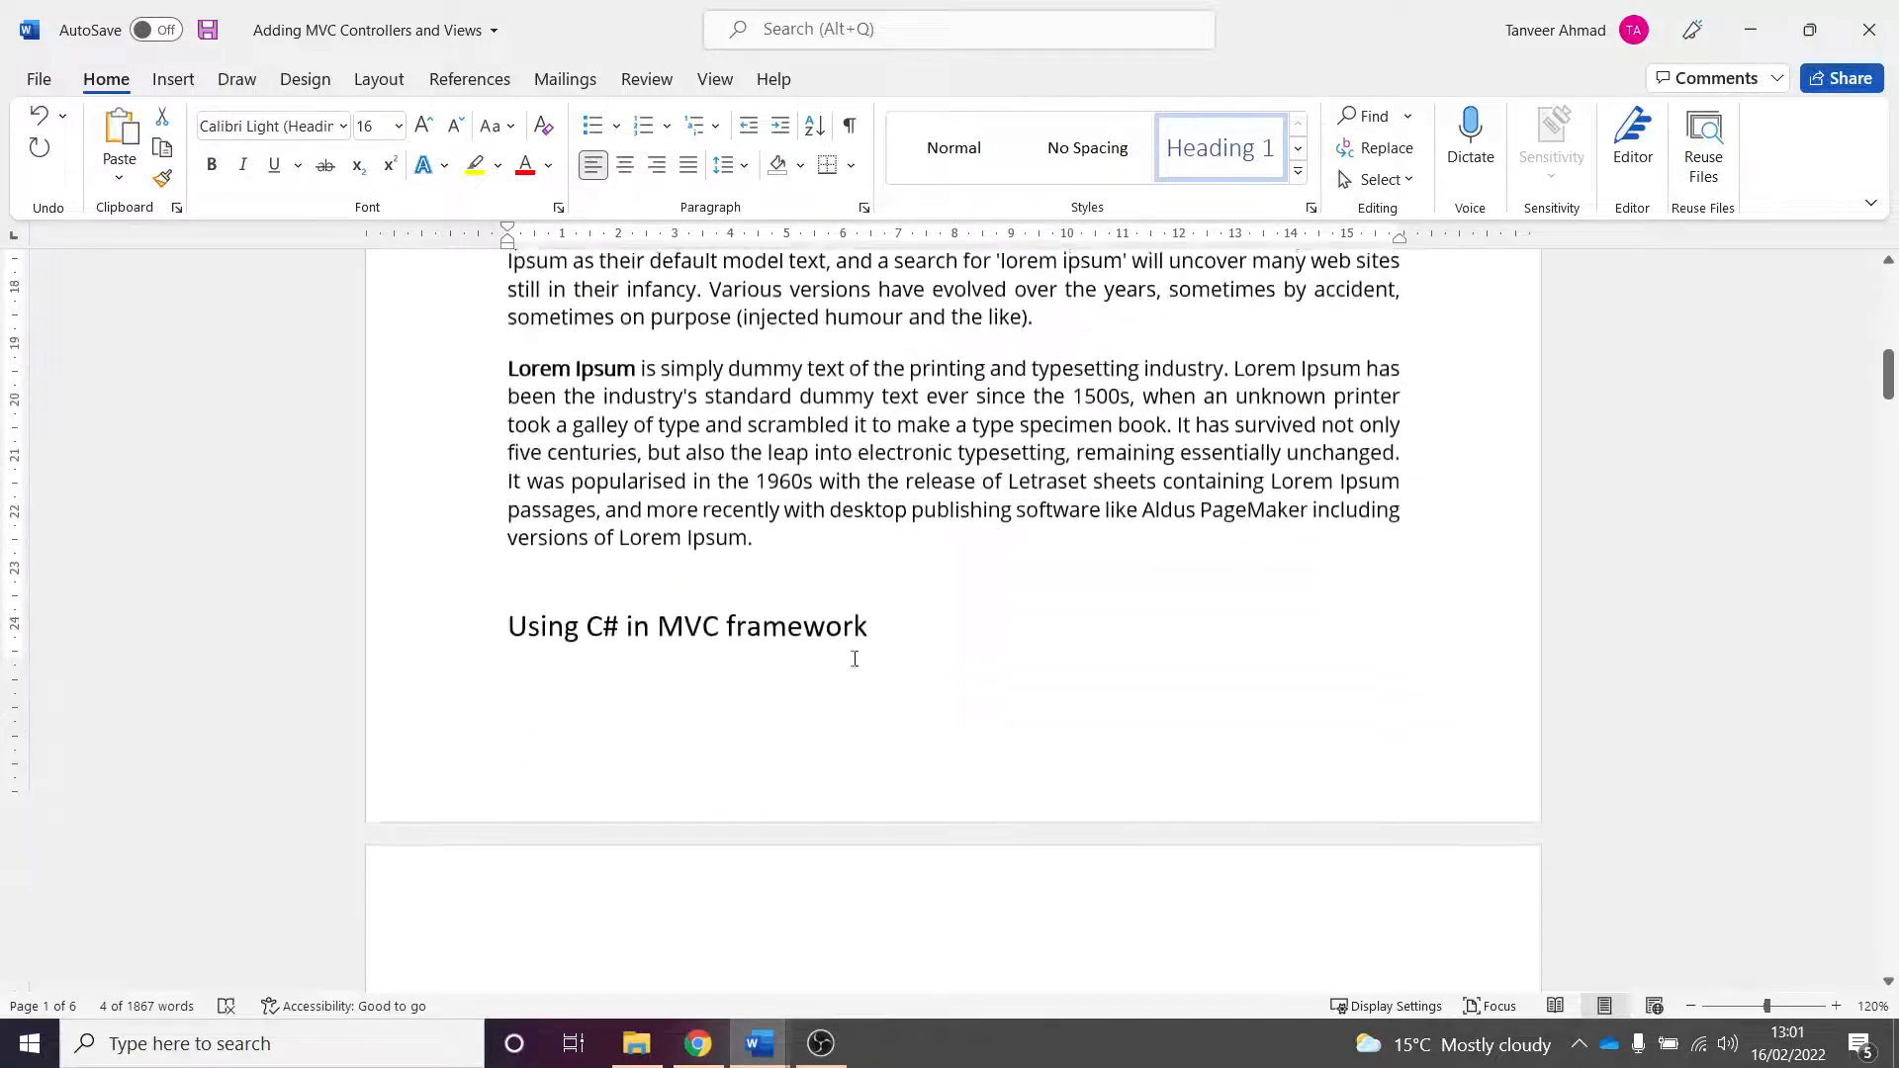
click(894, 606)
triple_click(522, 603)
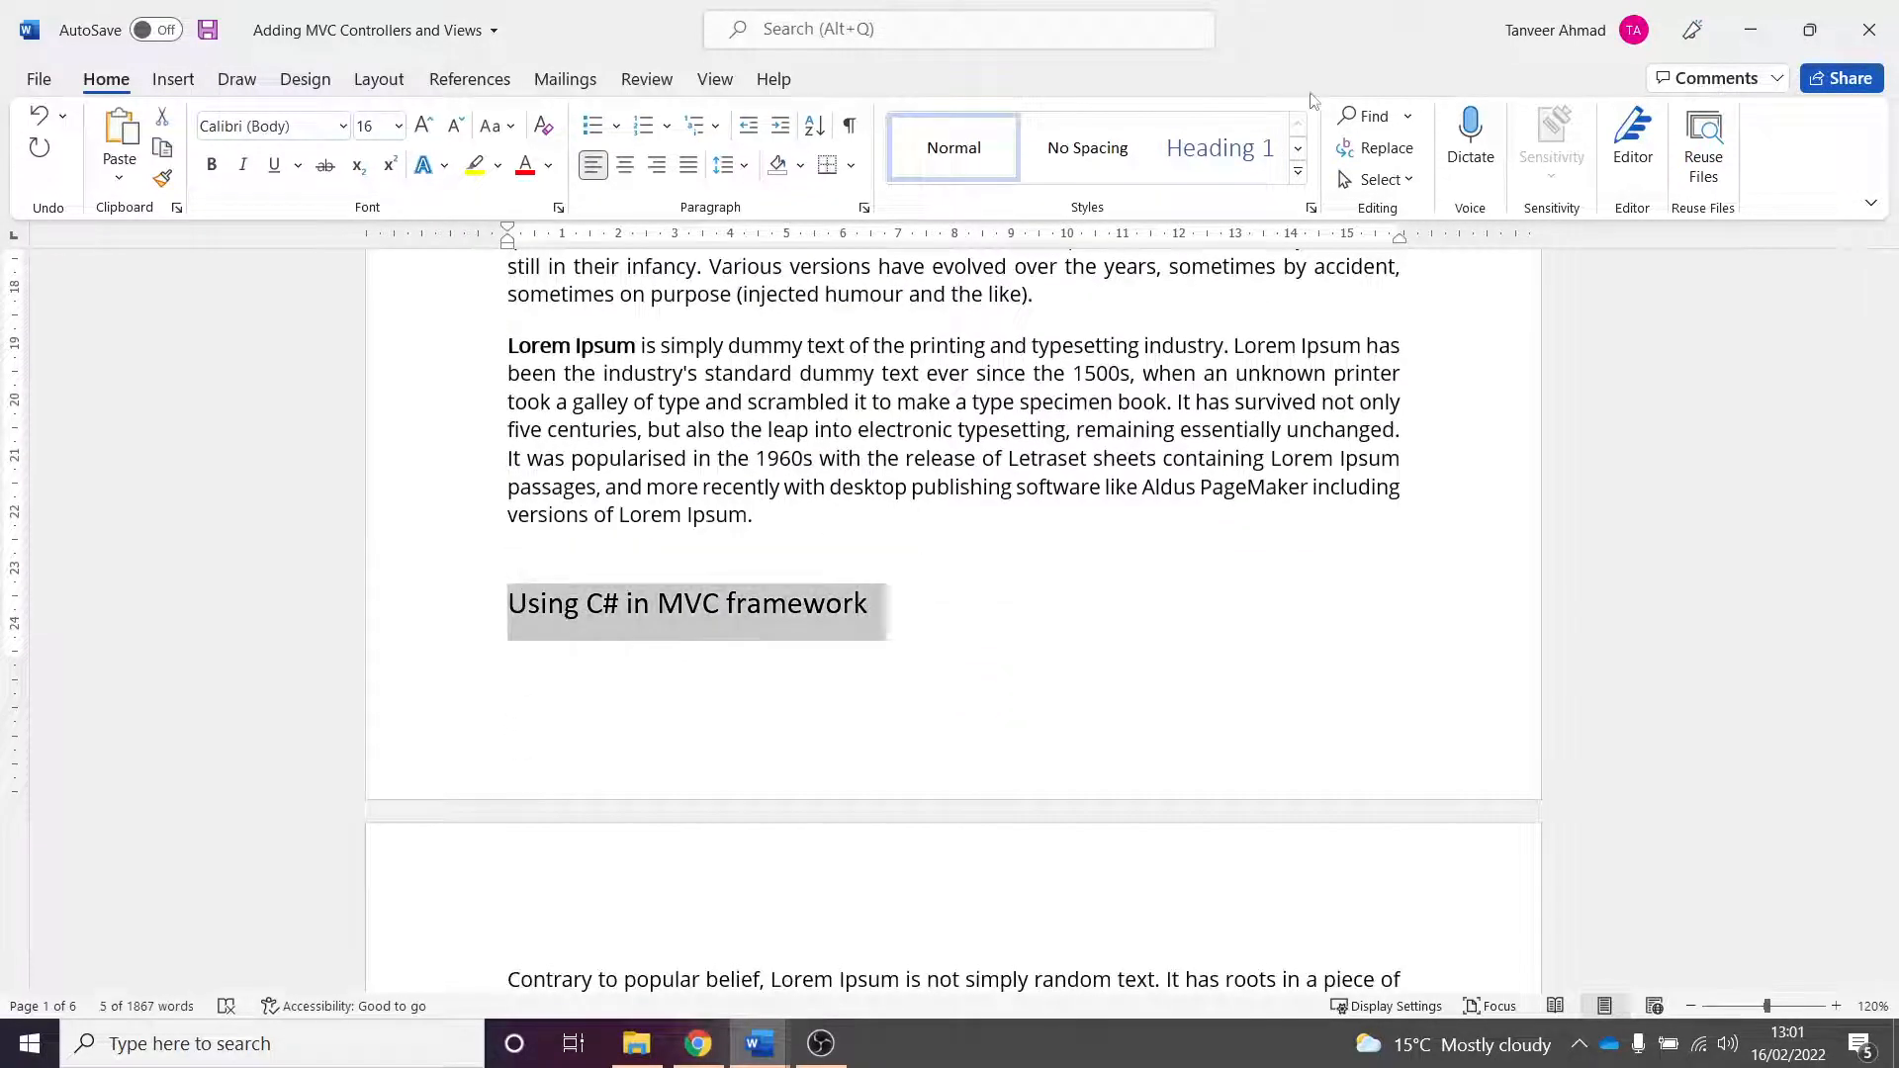
click(1218, 149)
- Apply the Heading 1 style to the "How to install and configure" heading
scroll(890, 648, down, 2)
scroll(919, 631, down, 5)
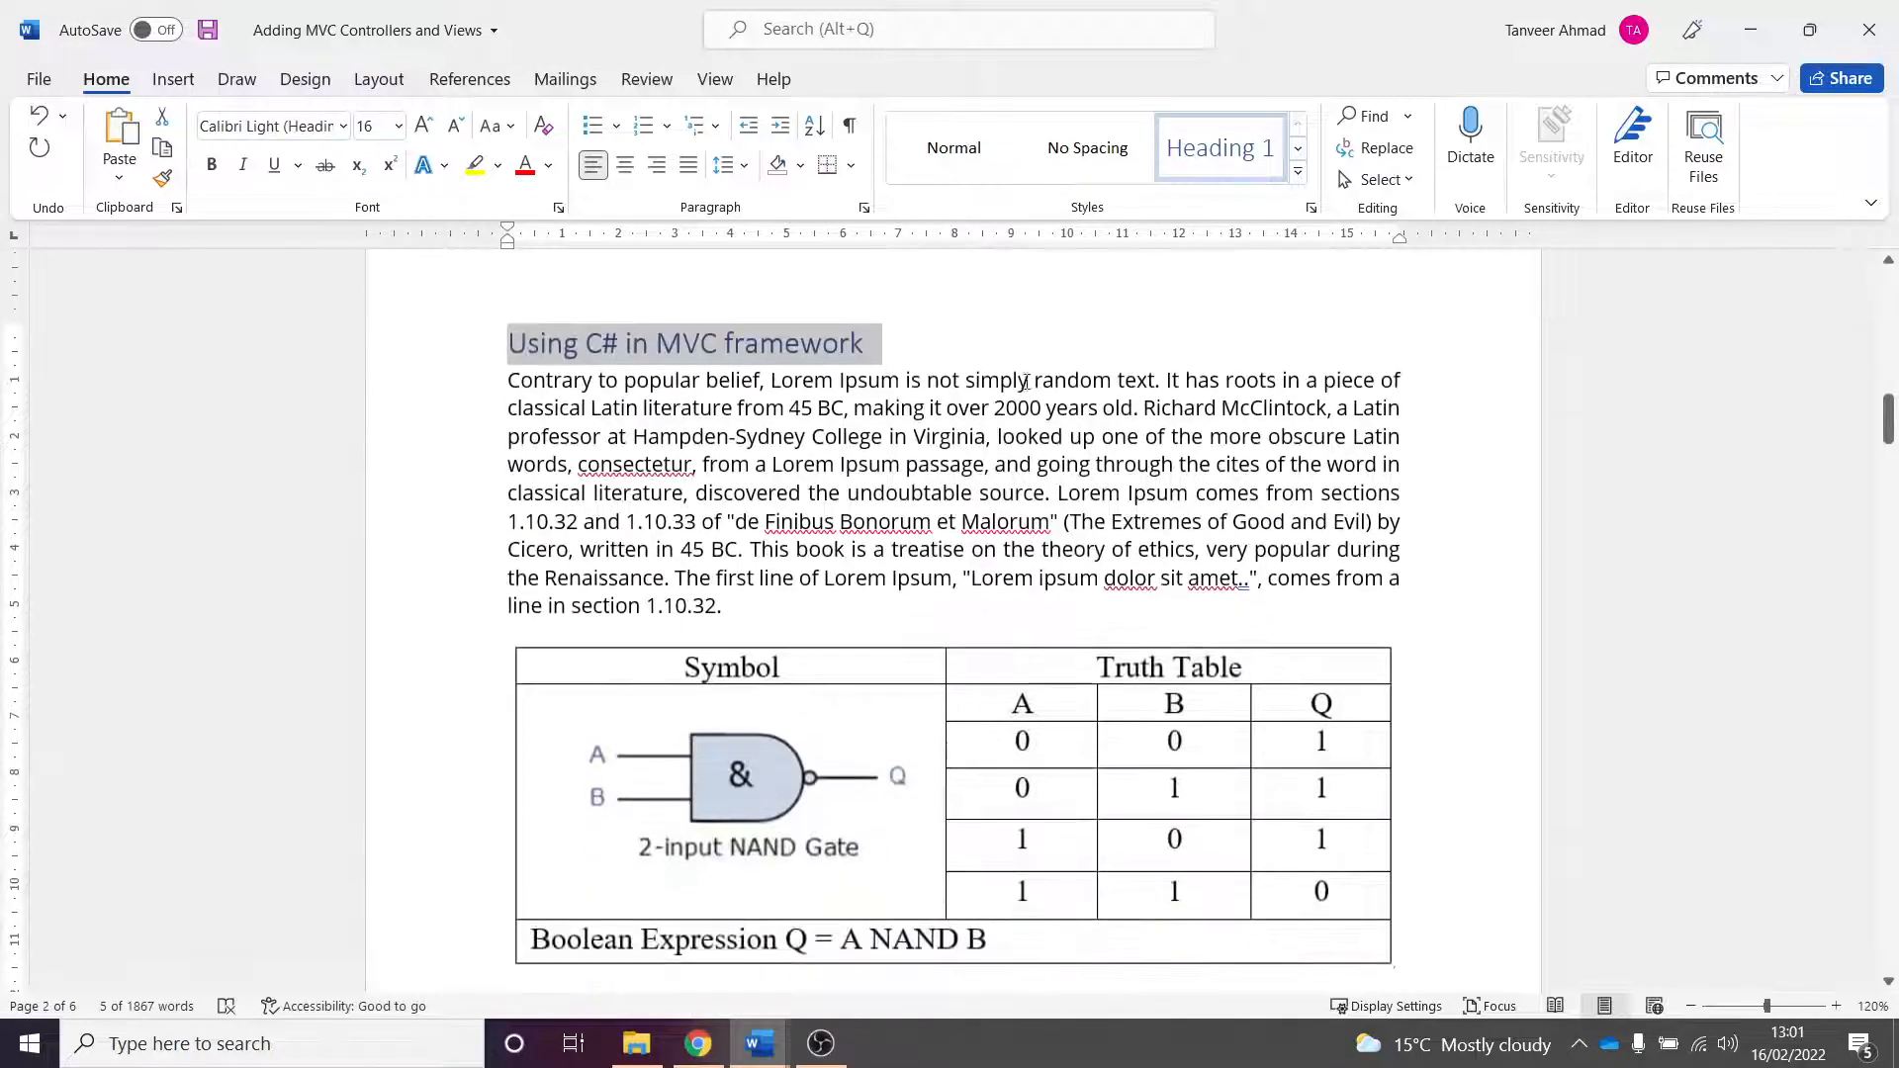
scroll(890, 614, down, 12)
scroll(1012, 484, down, 1)
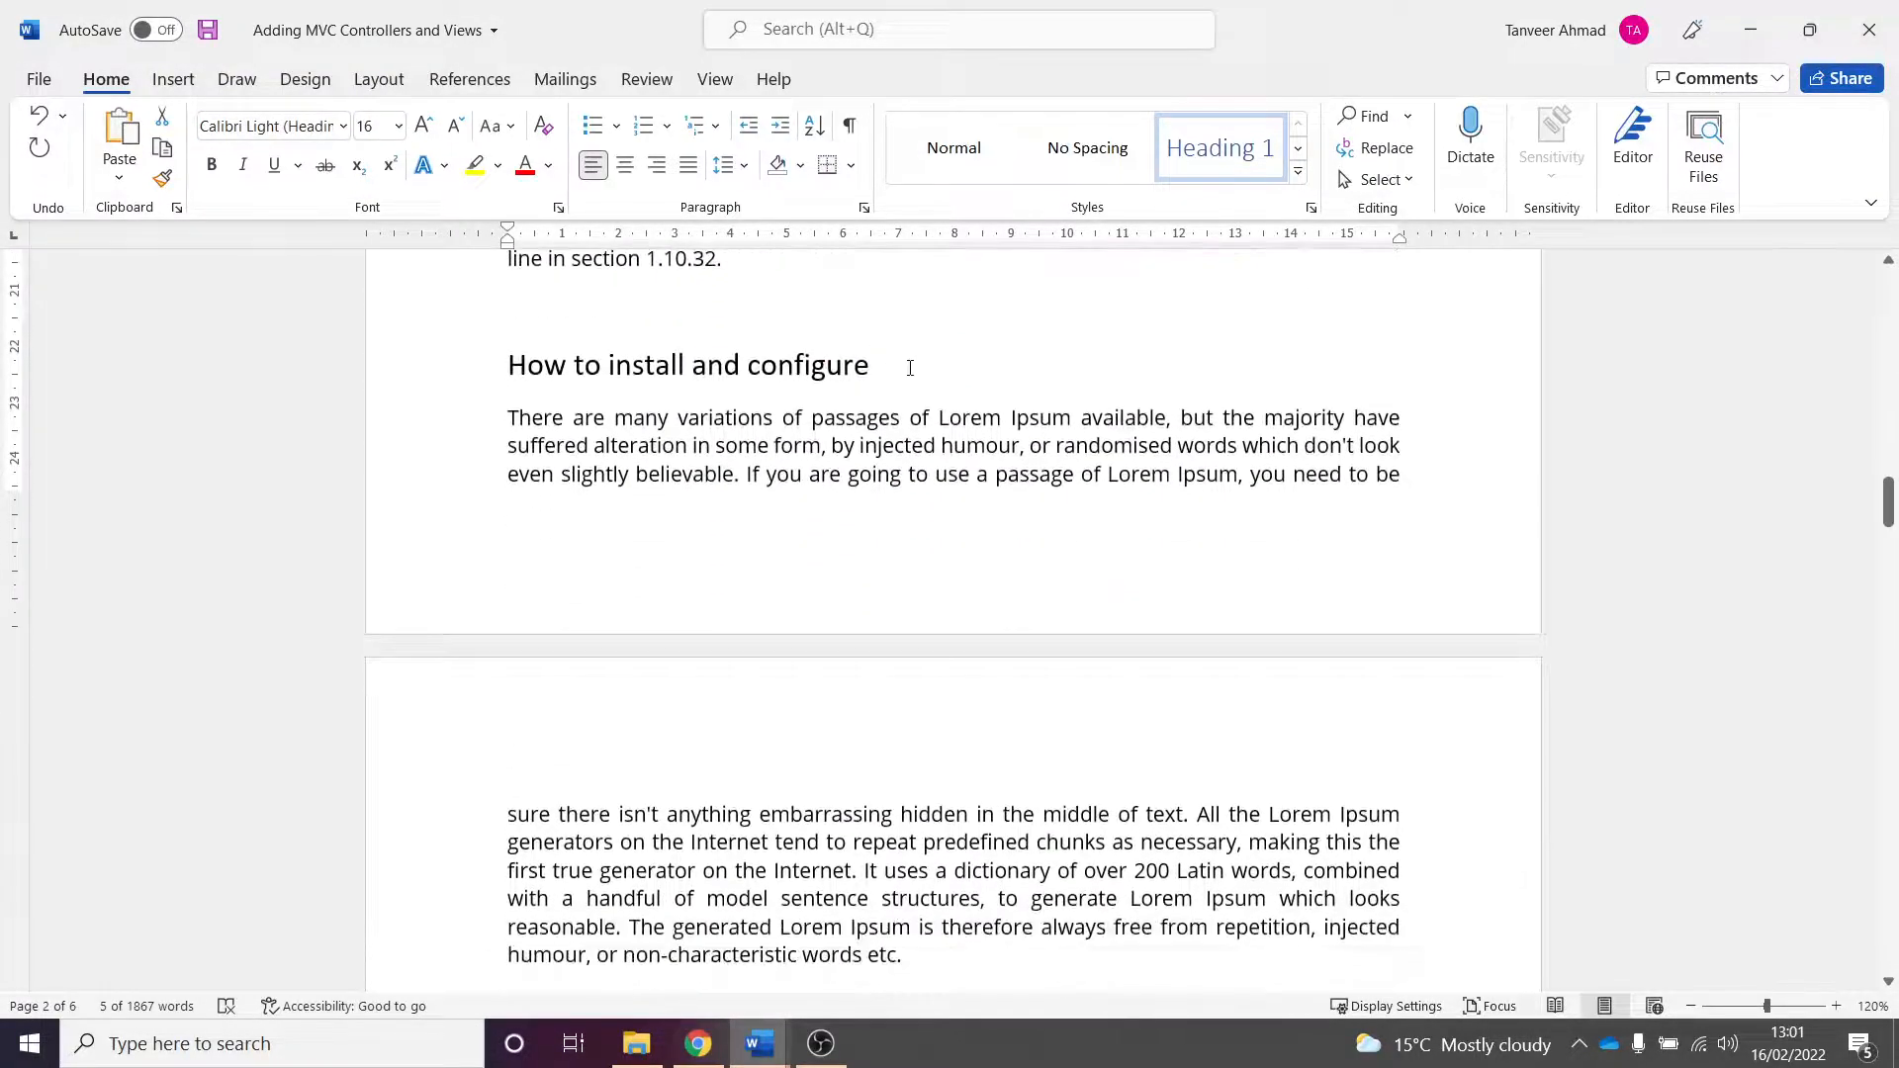
click(893, 365)
drag(893, 365, 479, 369)
click(1219, 150)
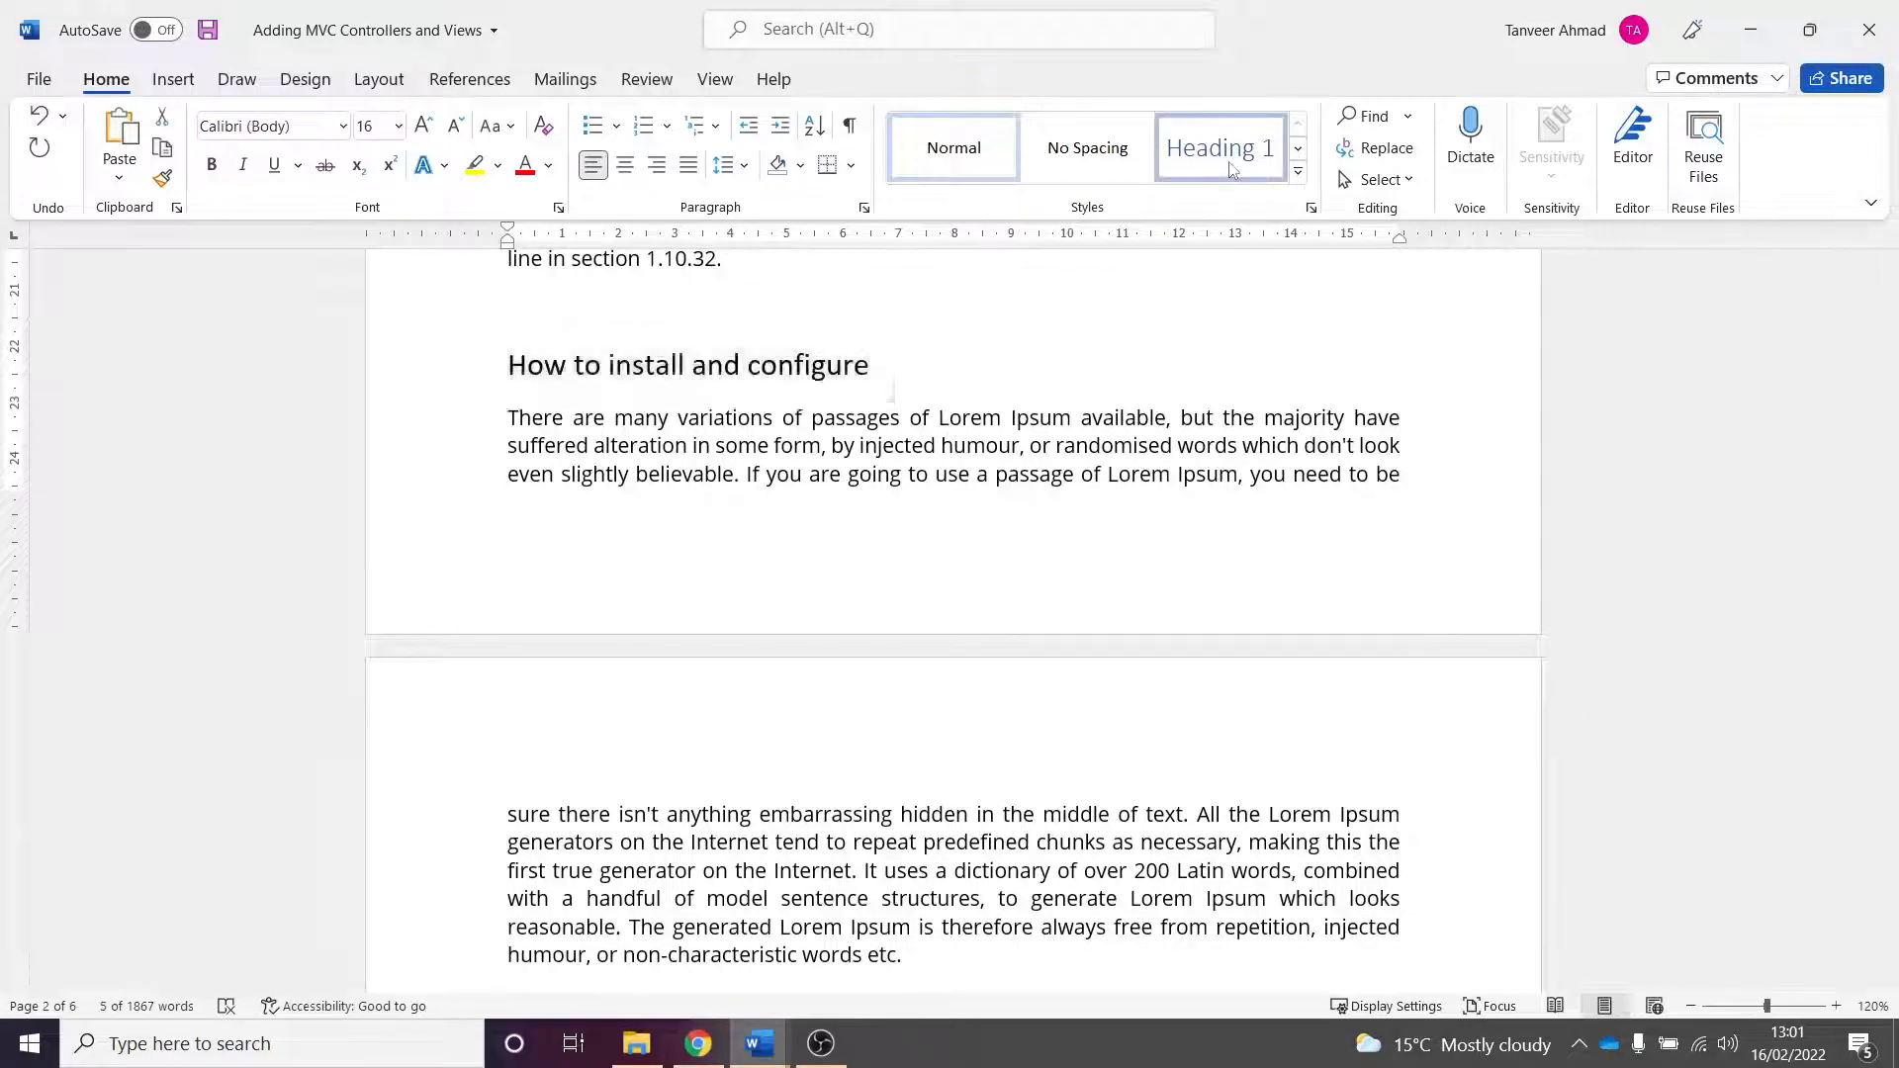
- Apply the Heading 1 style to the "Importance of Truth table in decision making" heading
scroll(971, 539, down, 3)
scroll(971, 539, down, 5)
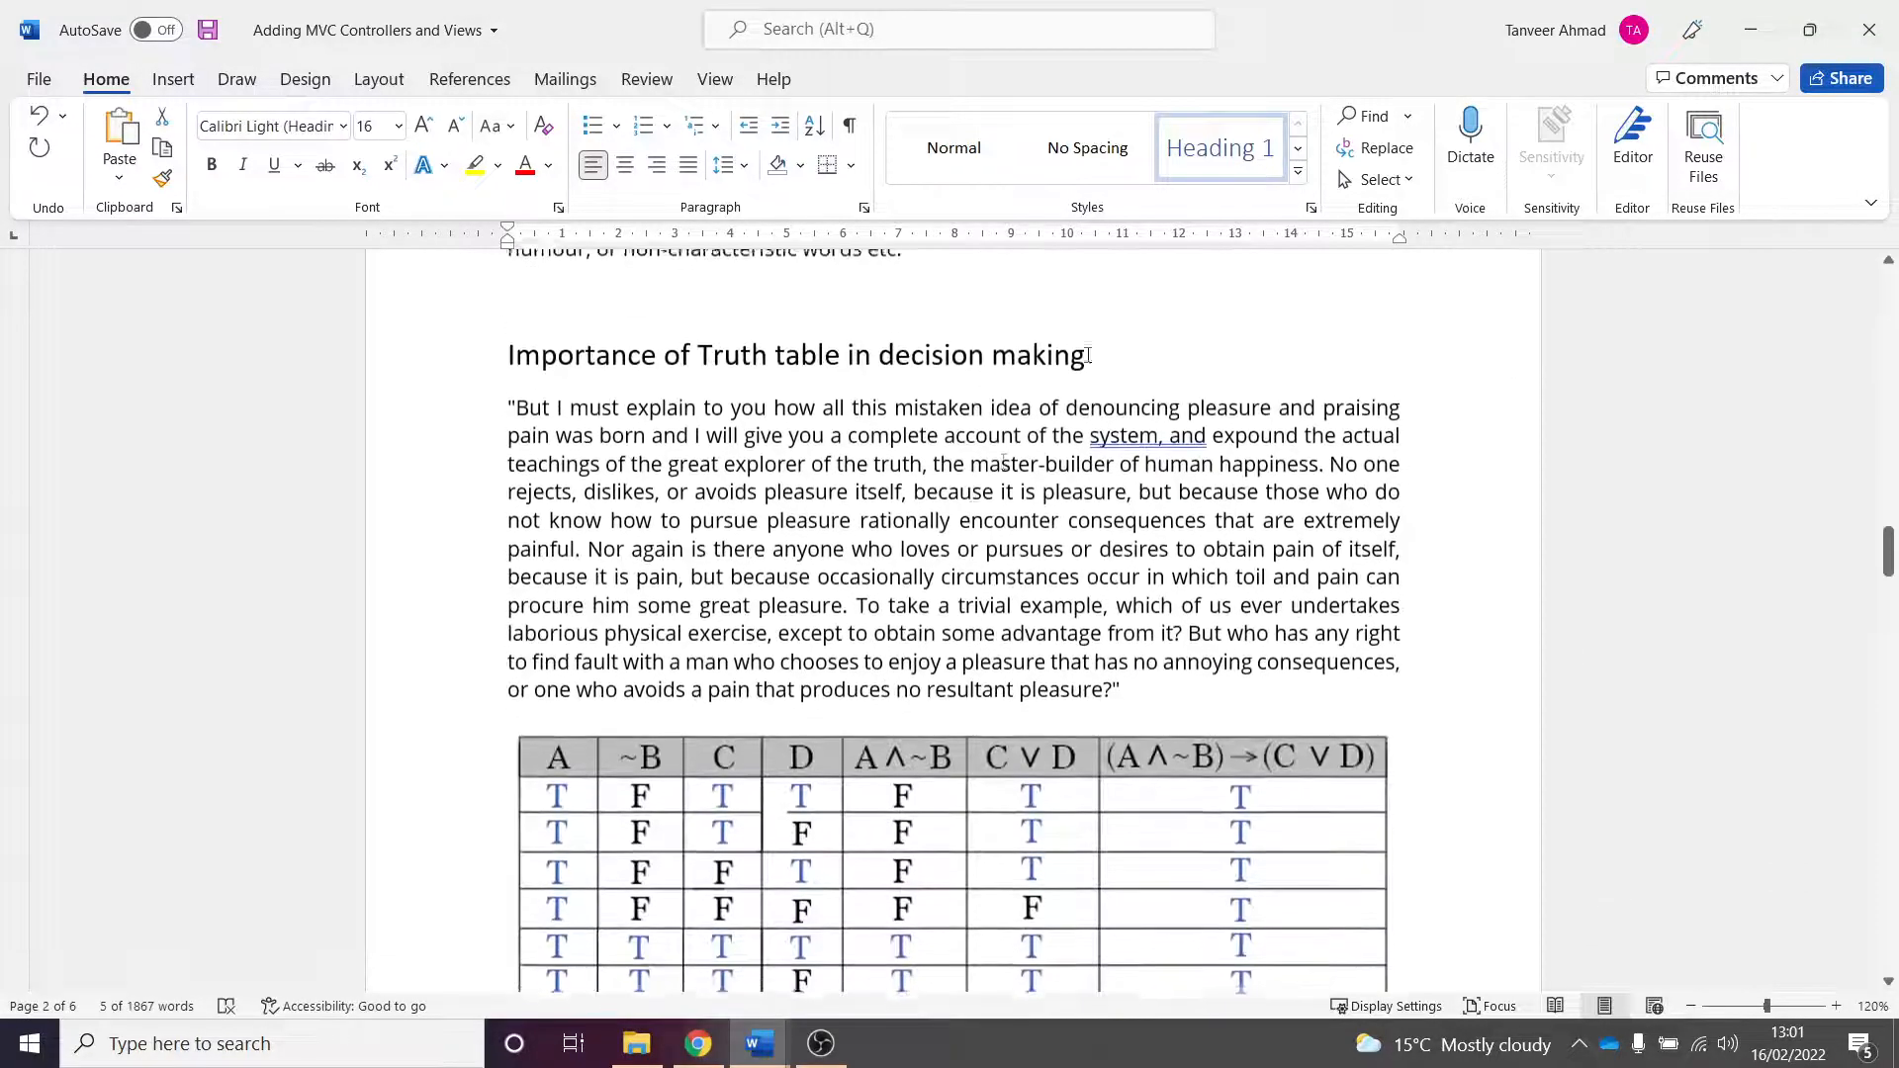
drag(1099, 358, 501, 372)
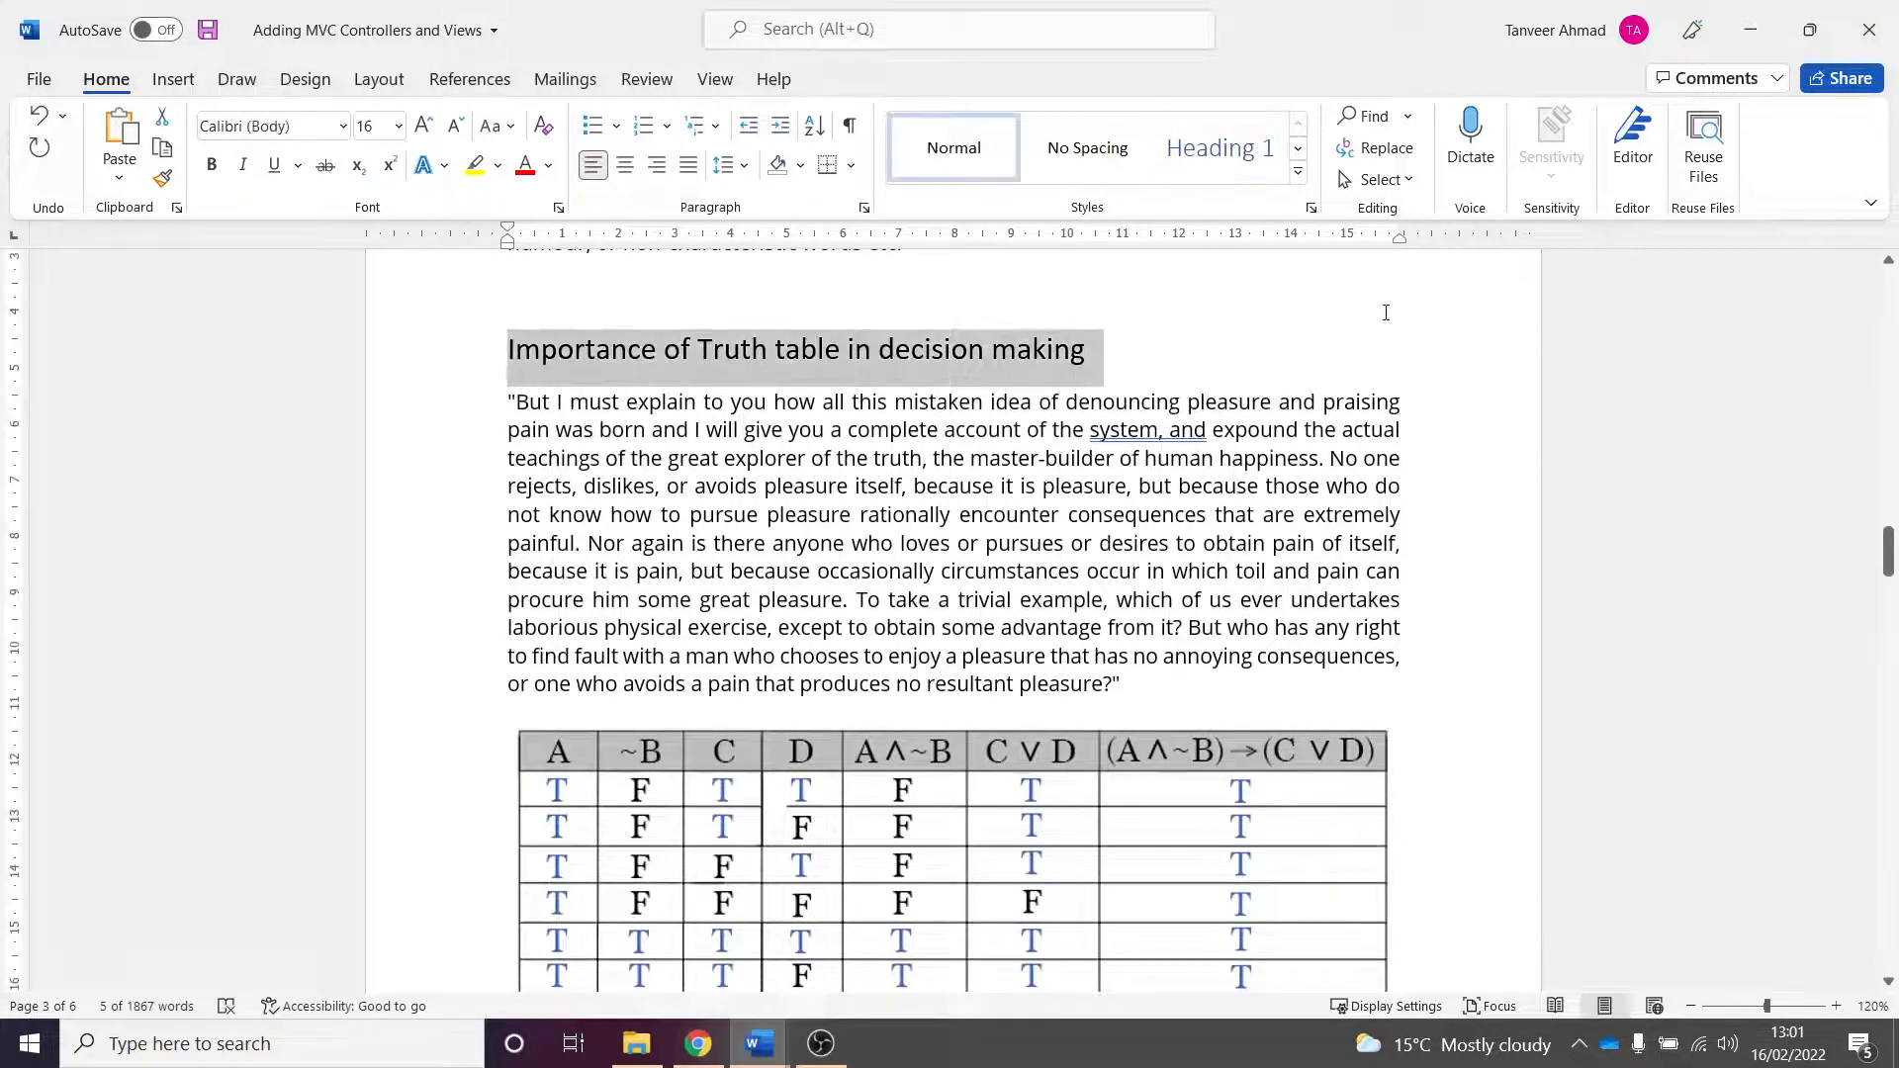
click(1220, 150)
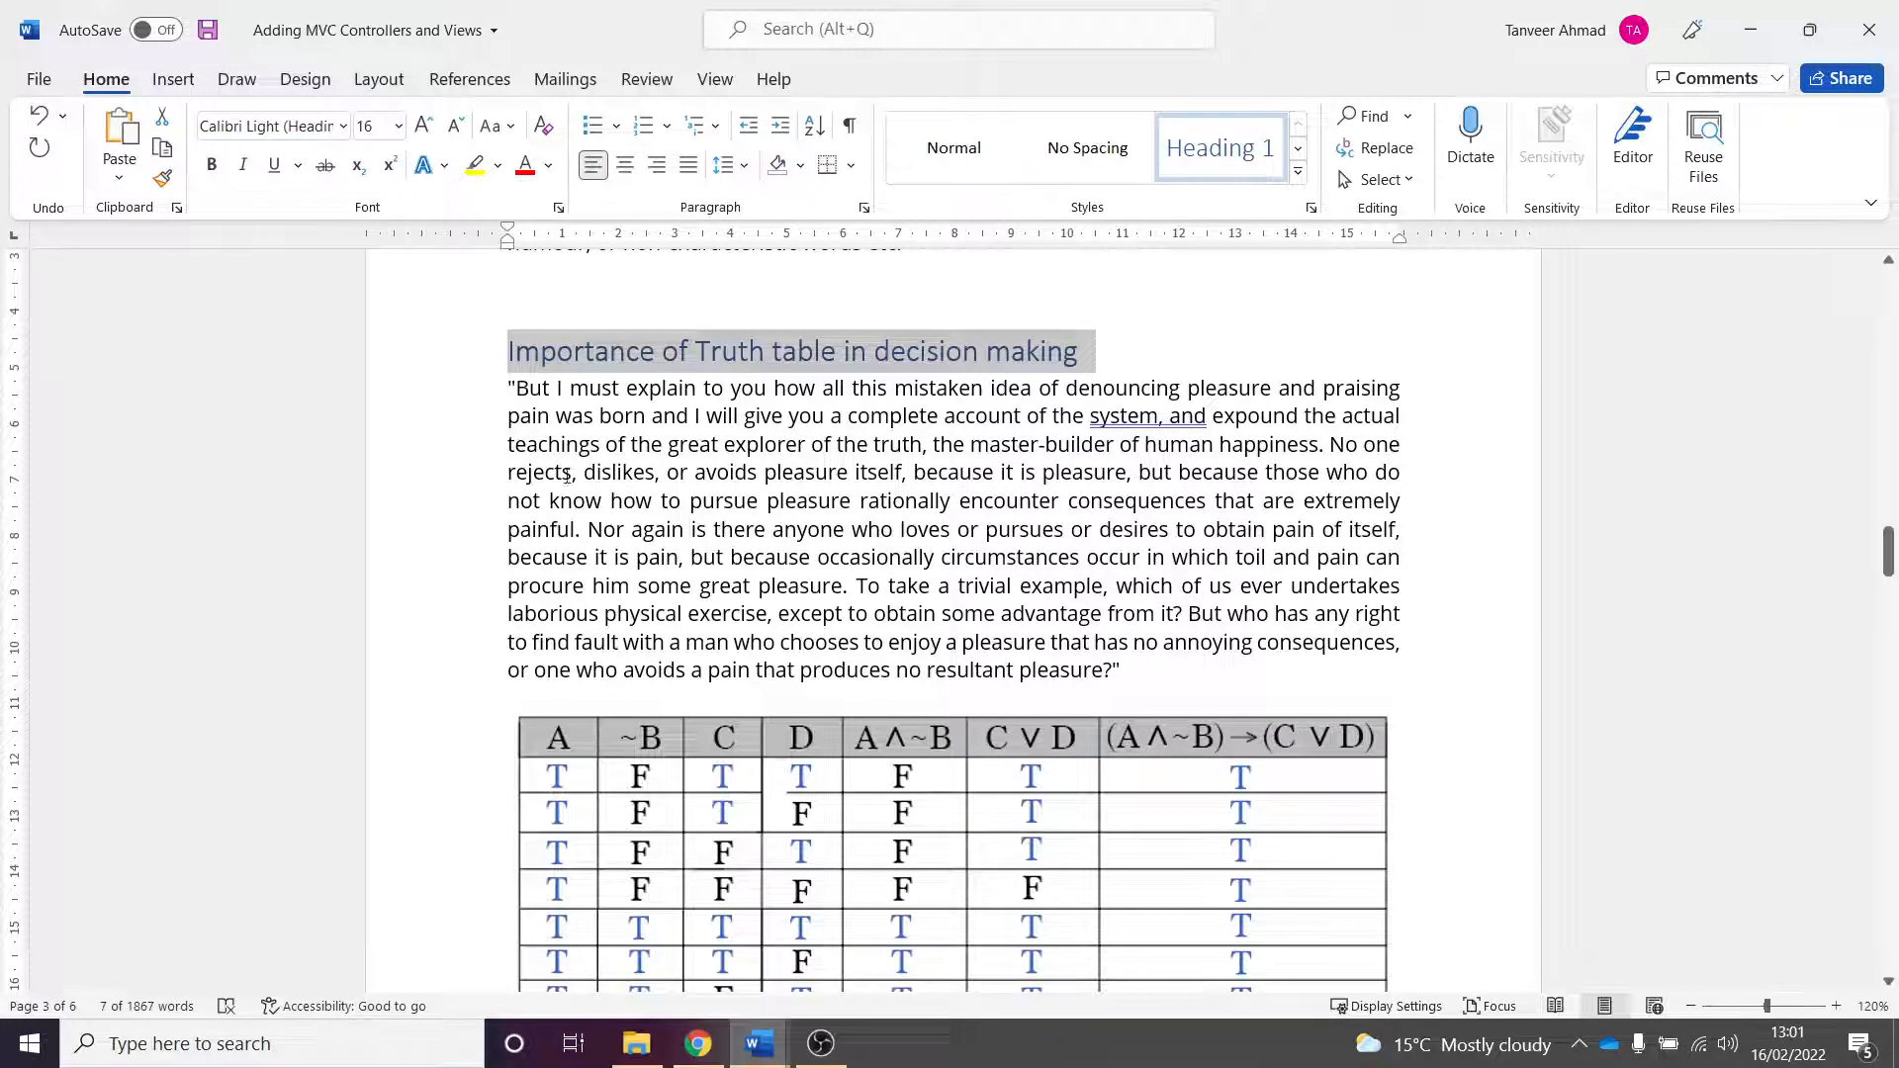
- Apply the Heading 1 style to the "Creating first project" heading
scroll(756, 554, down, 10)
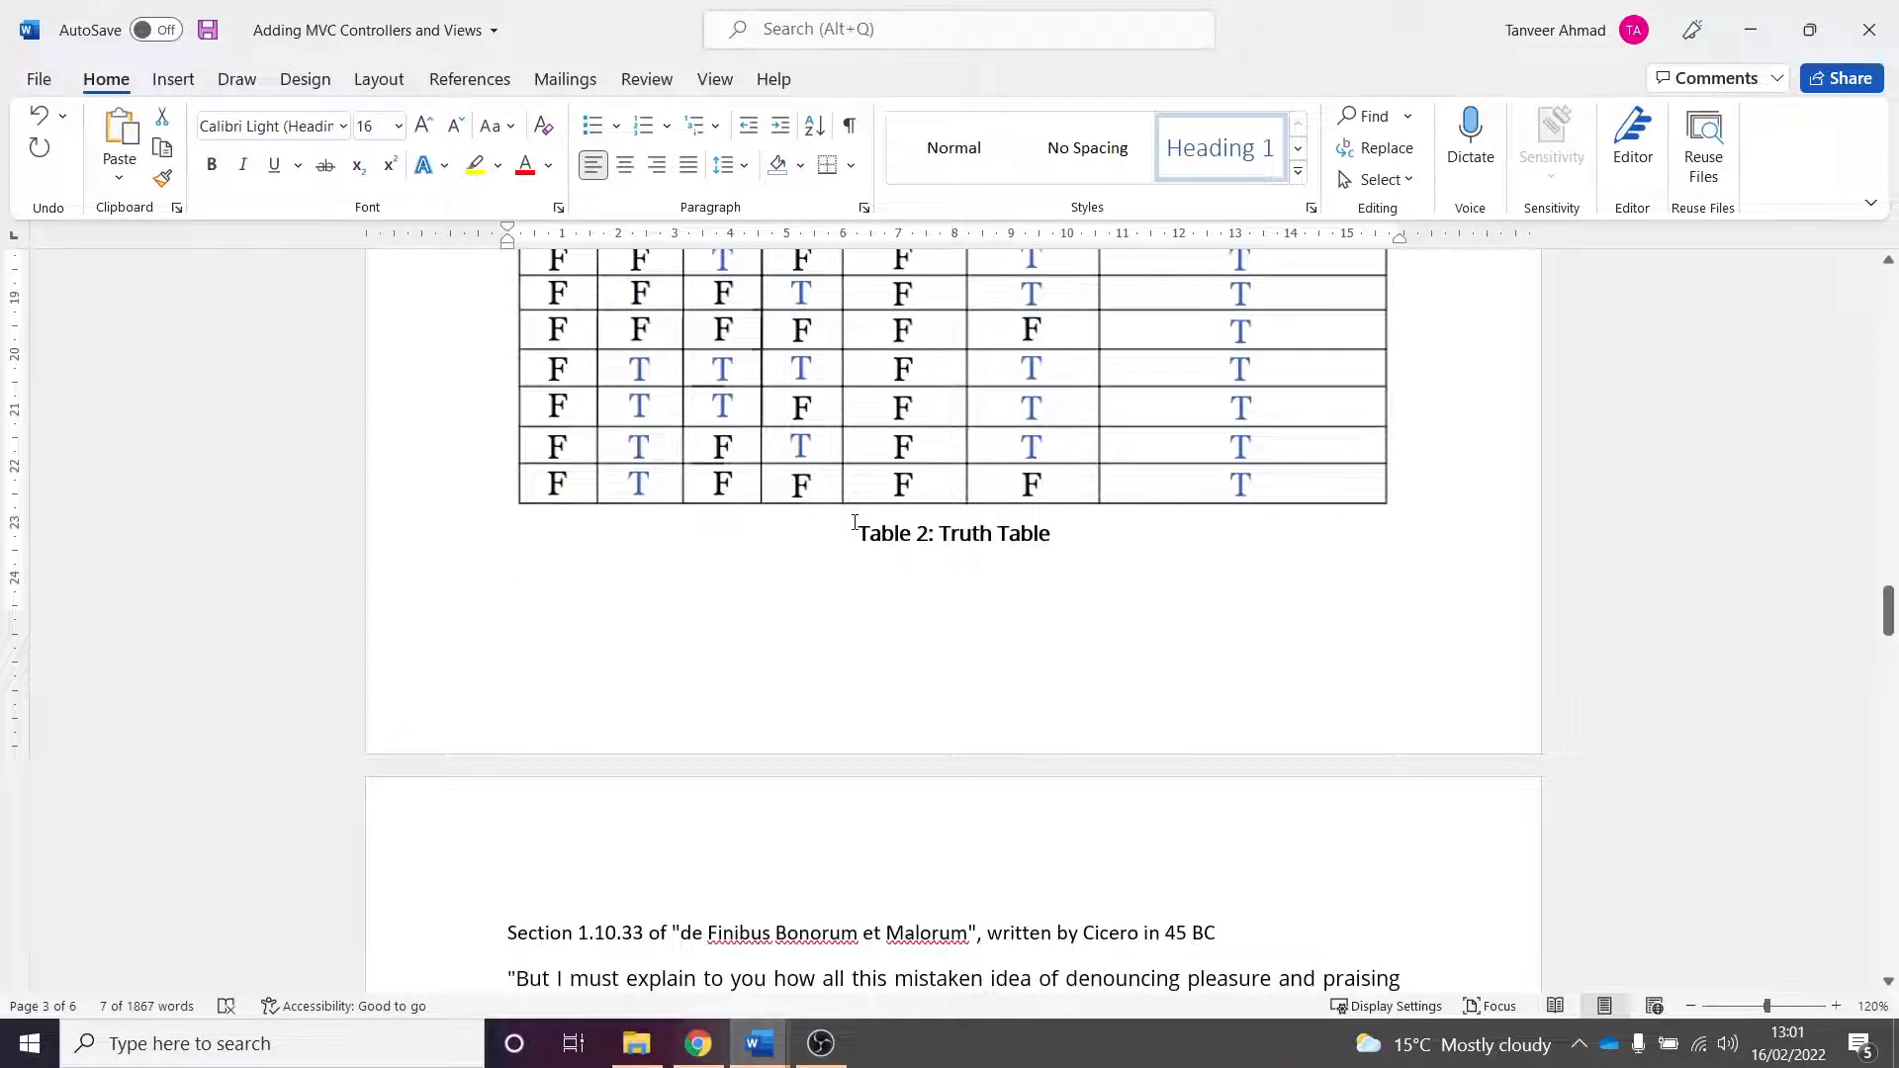
scroll(975, 614, down, 10)
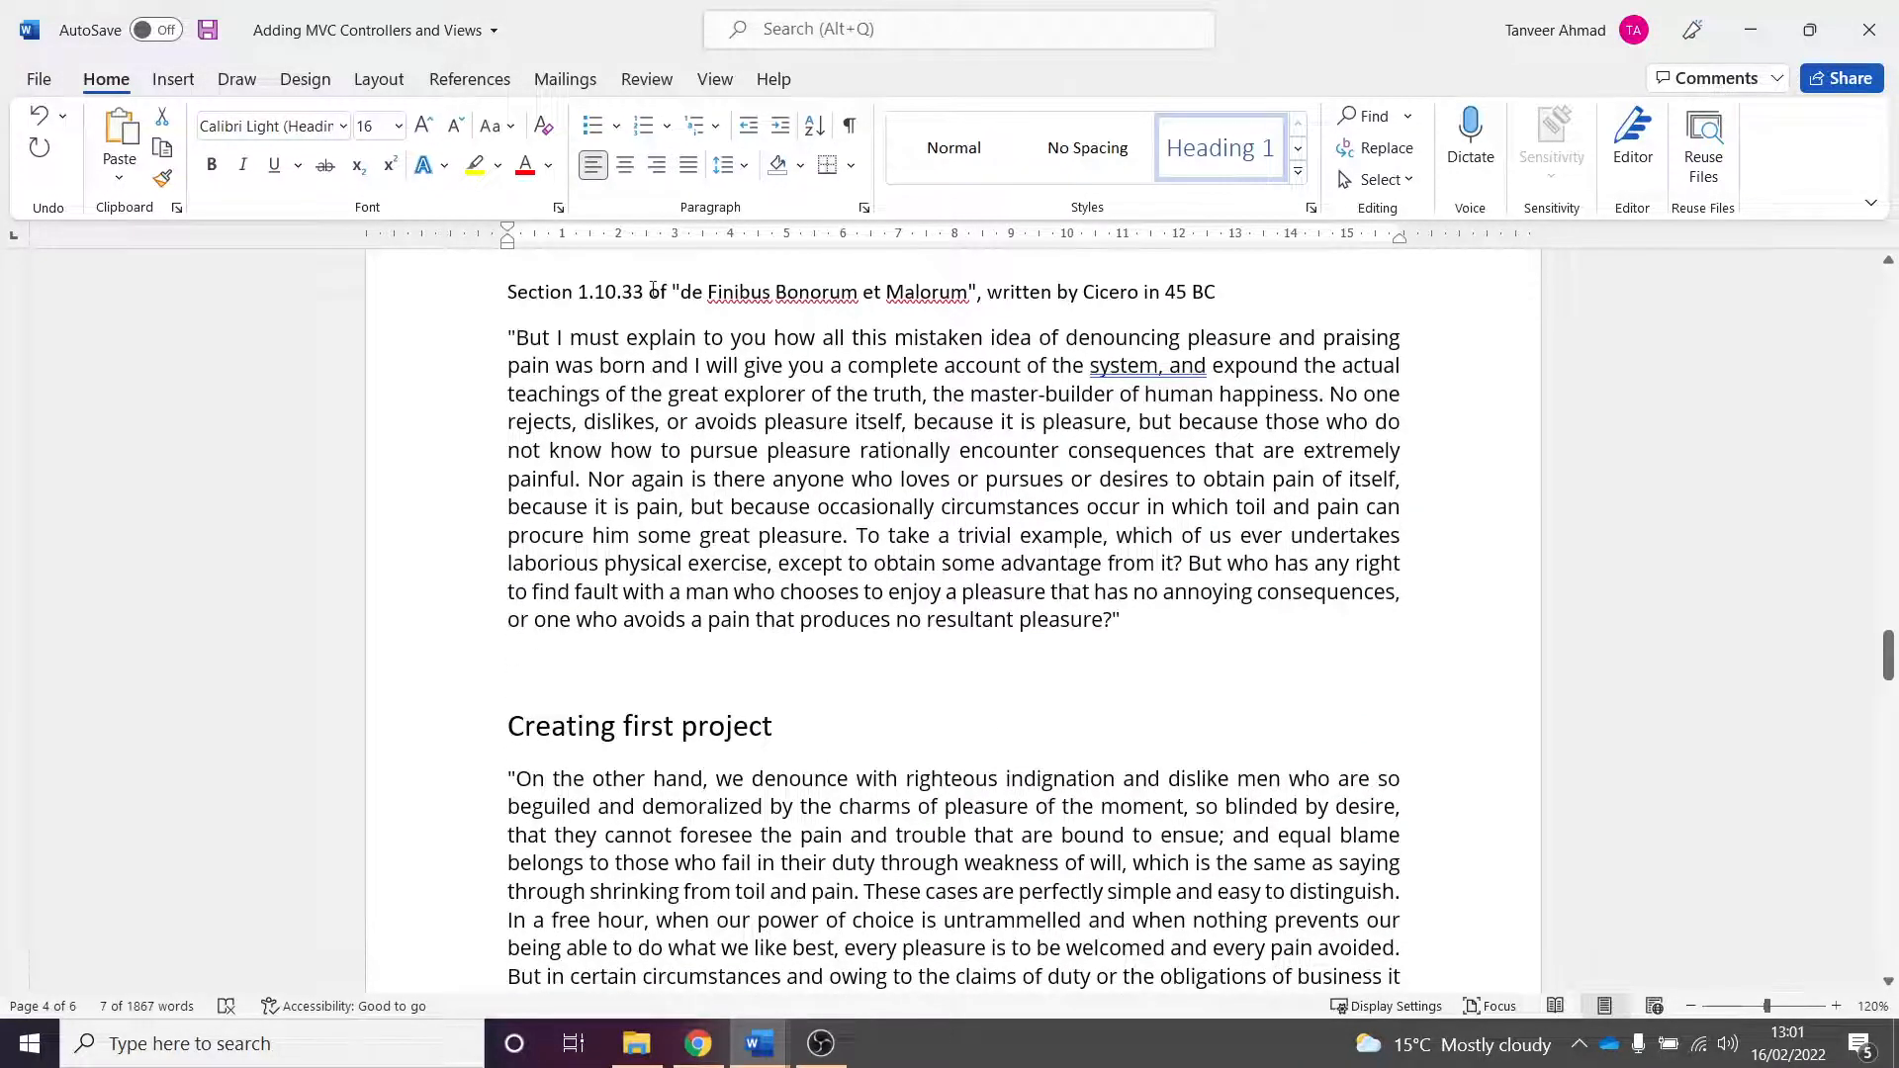
click(652, 290)
scroll(741, 621, down, 2)
triple_click(744, 583)
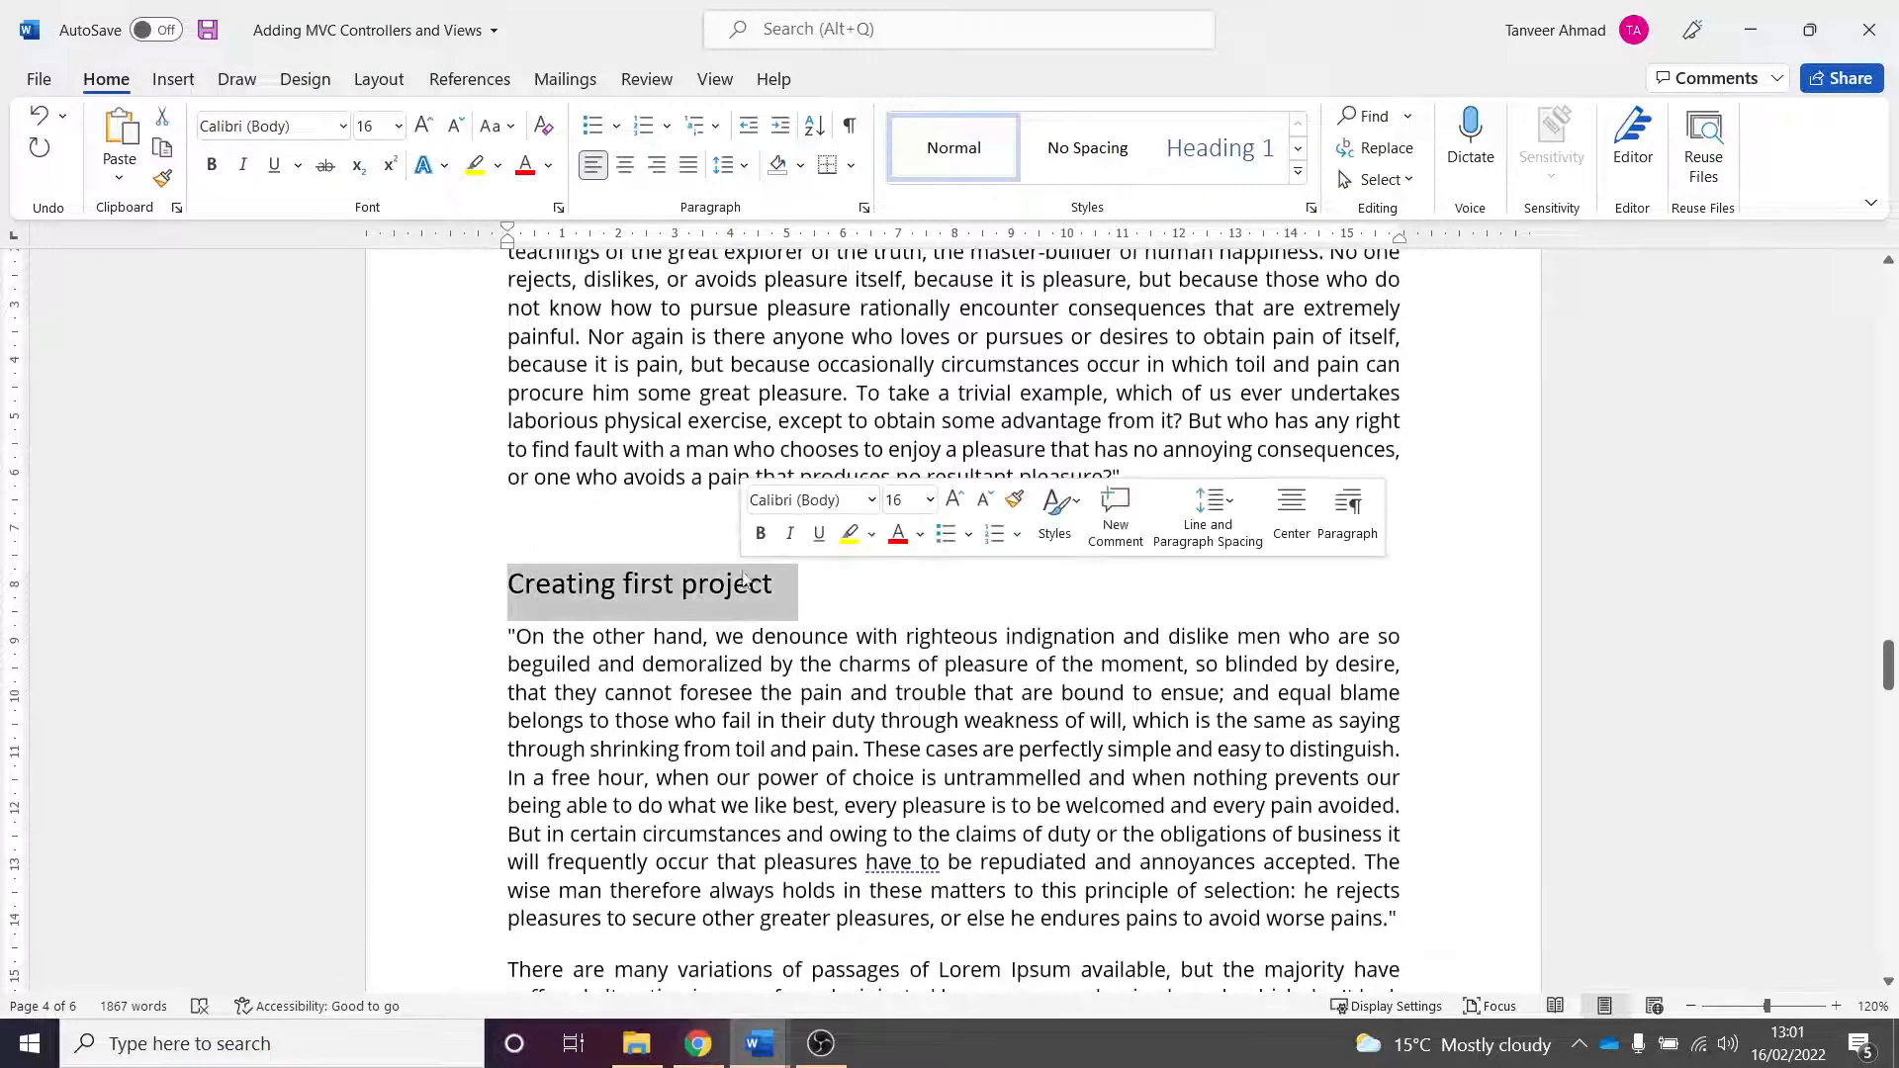
click(1220, 148)
- Apply the Heading 1 style to the "Conclusion" heading
scroll(825, 531, down, 6)
scroll(825, 531, down, 20)
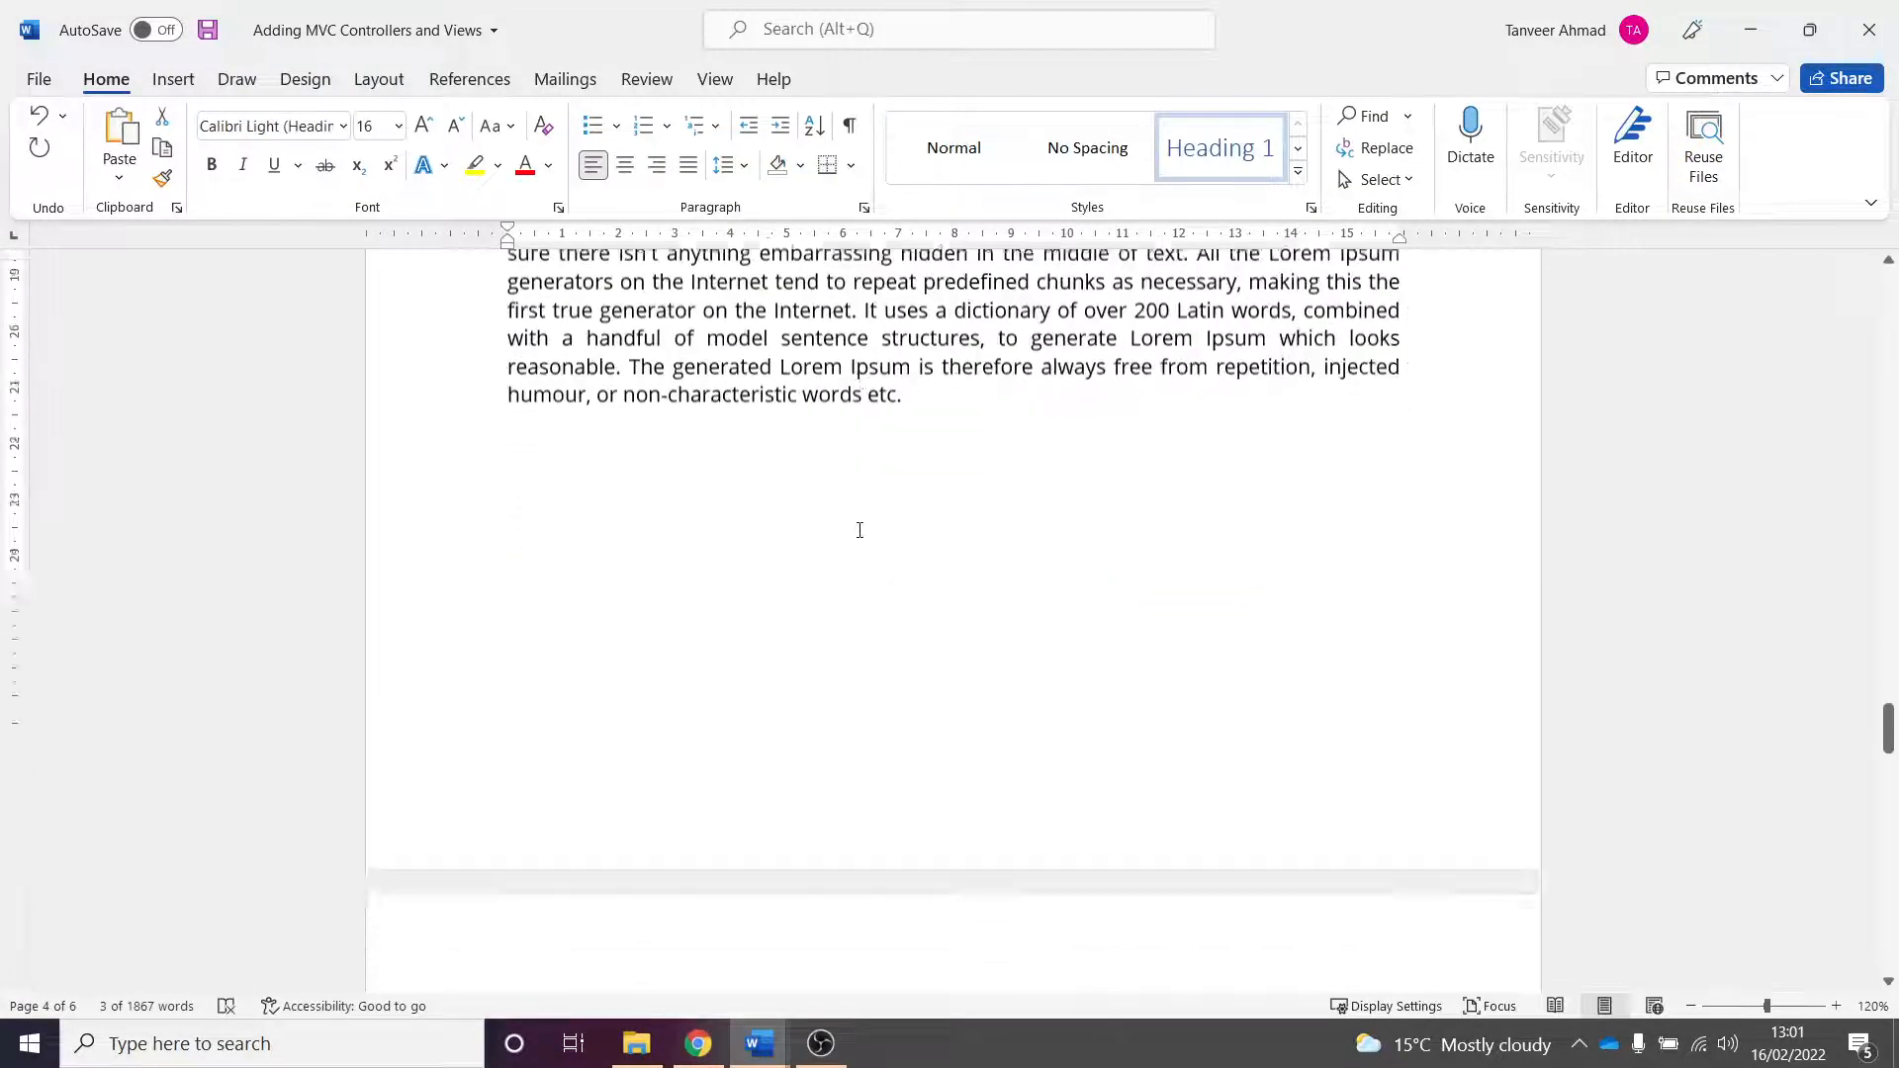
scroll(871, 514, down, 10)
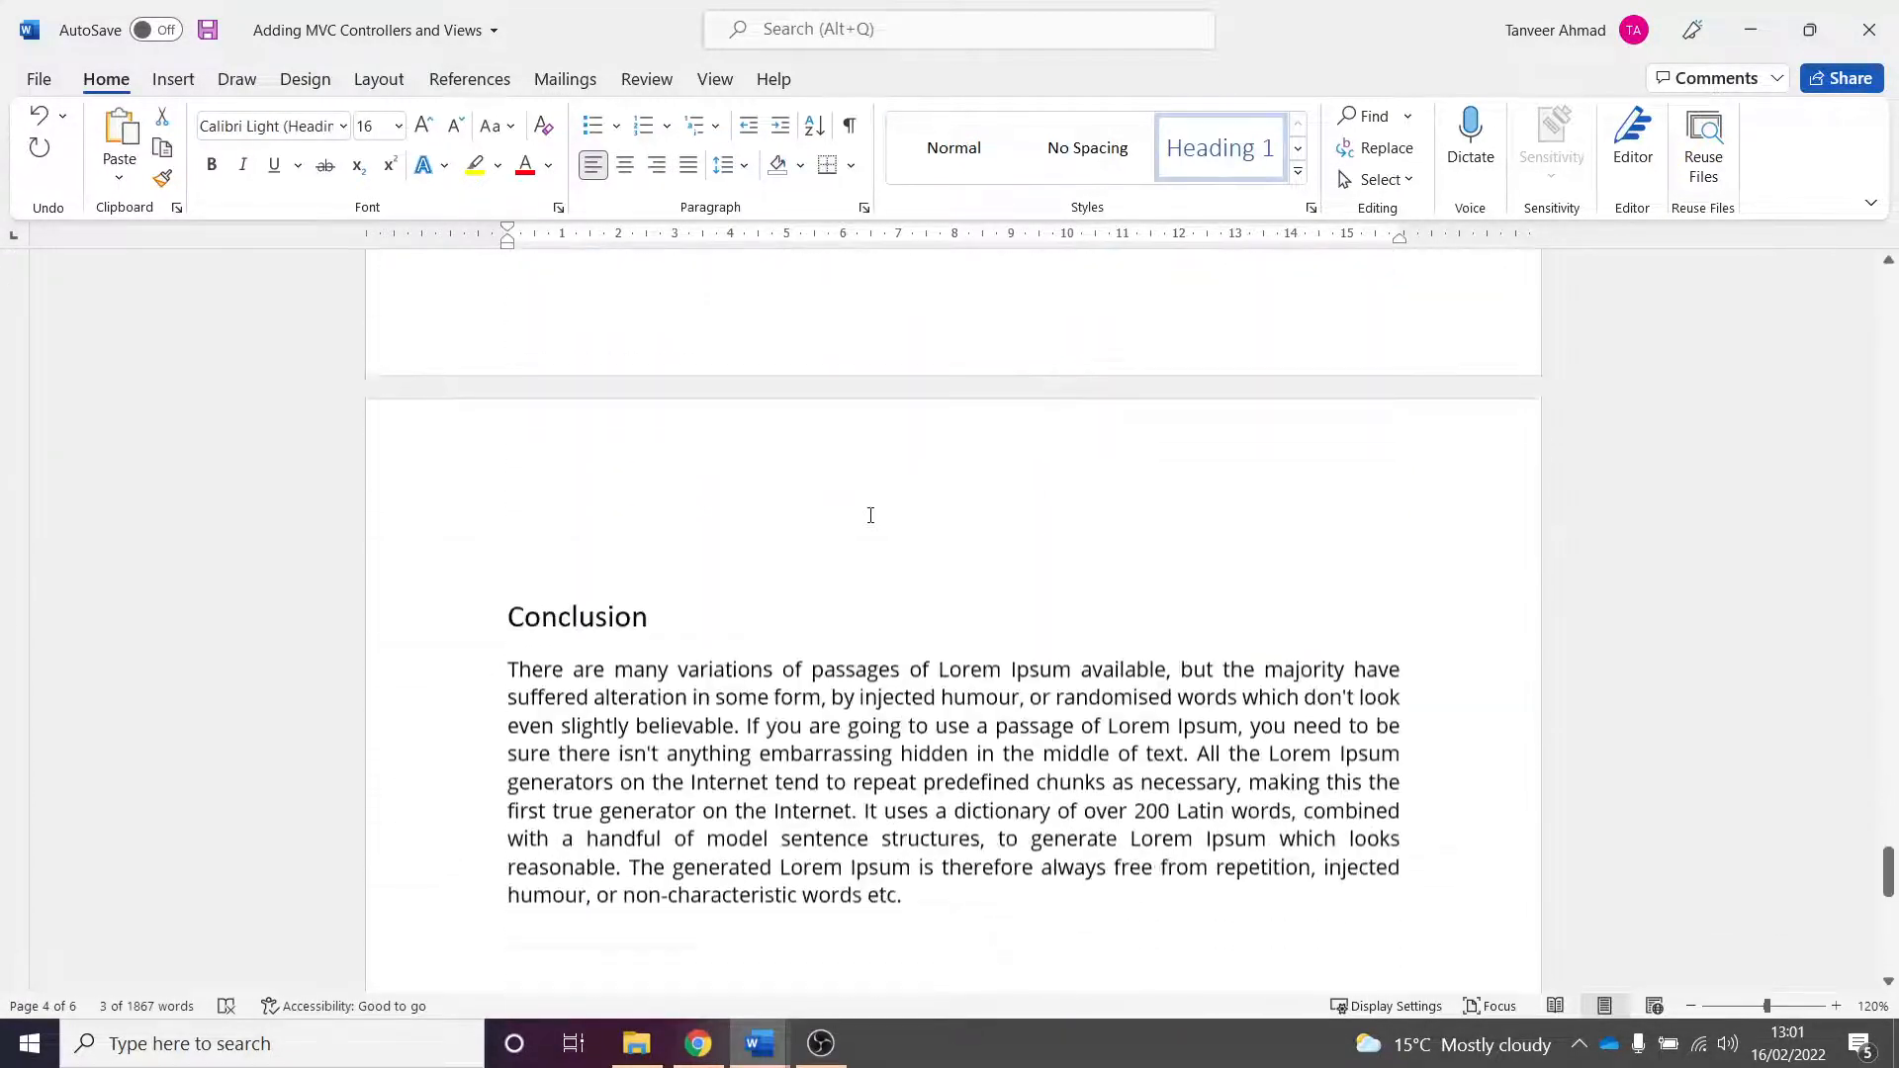
triple_click(583, 396)
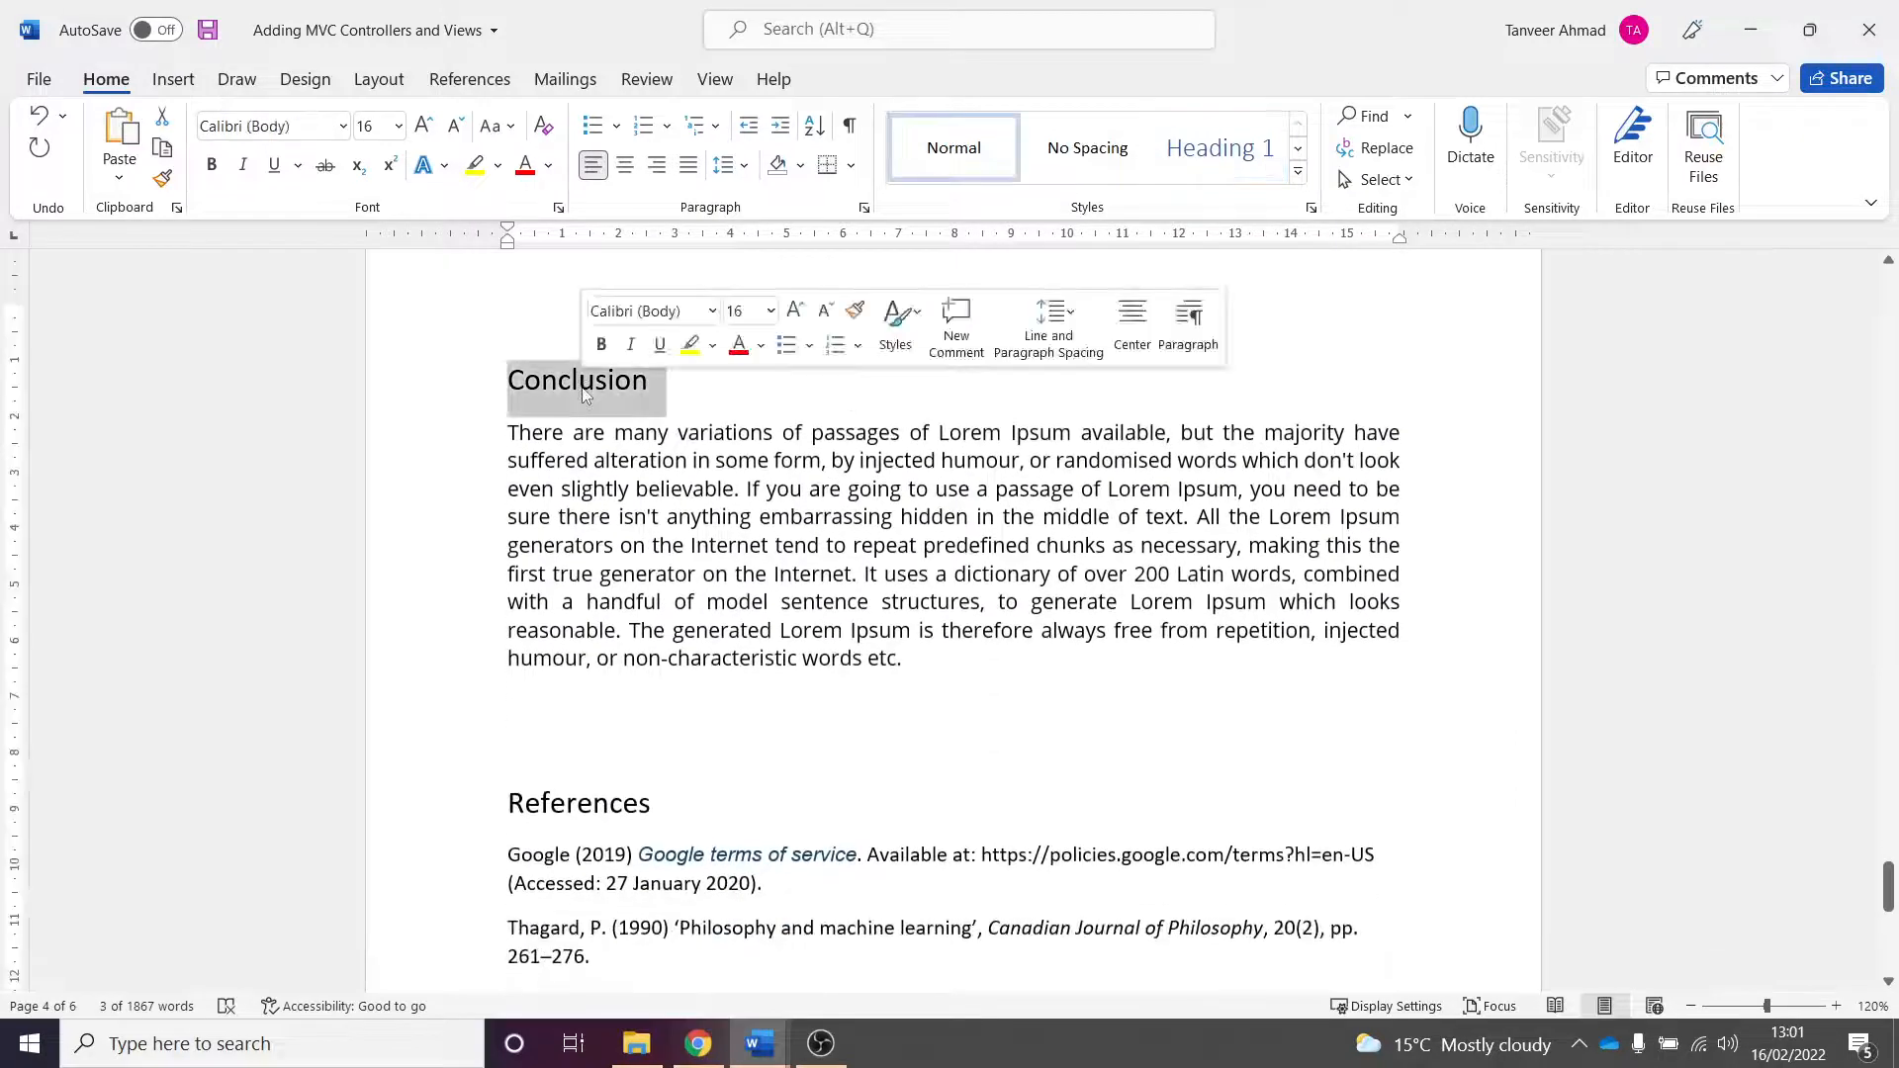
click(1219, 147)
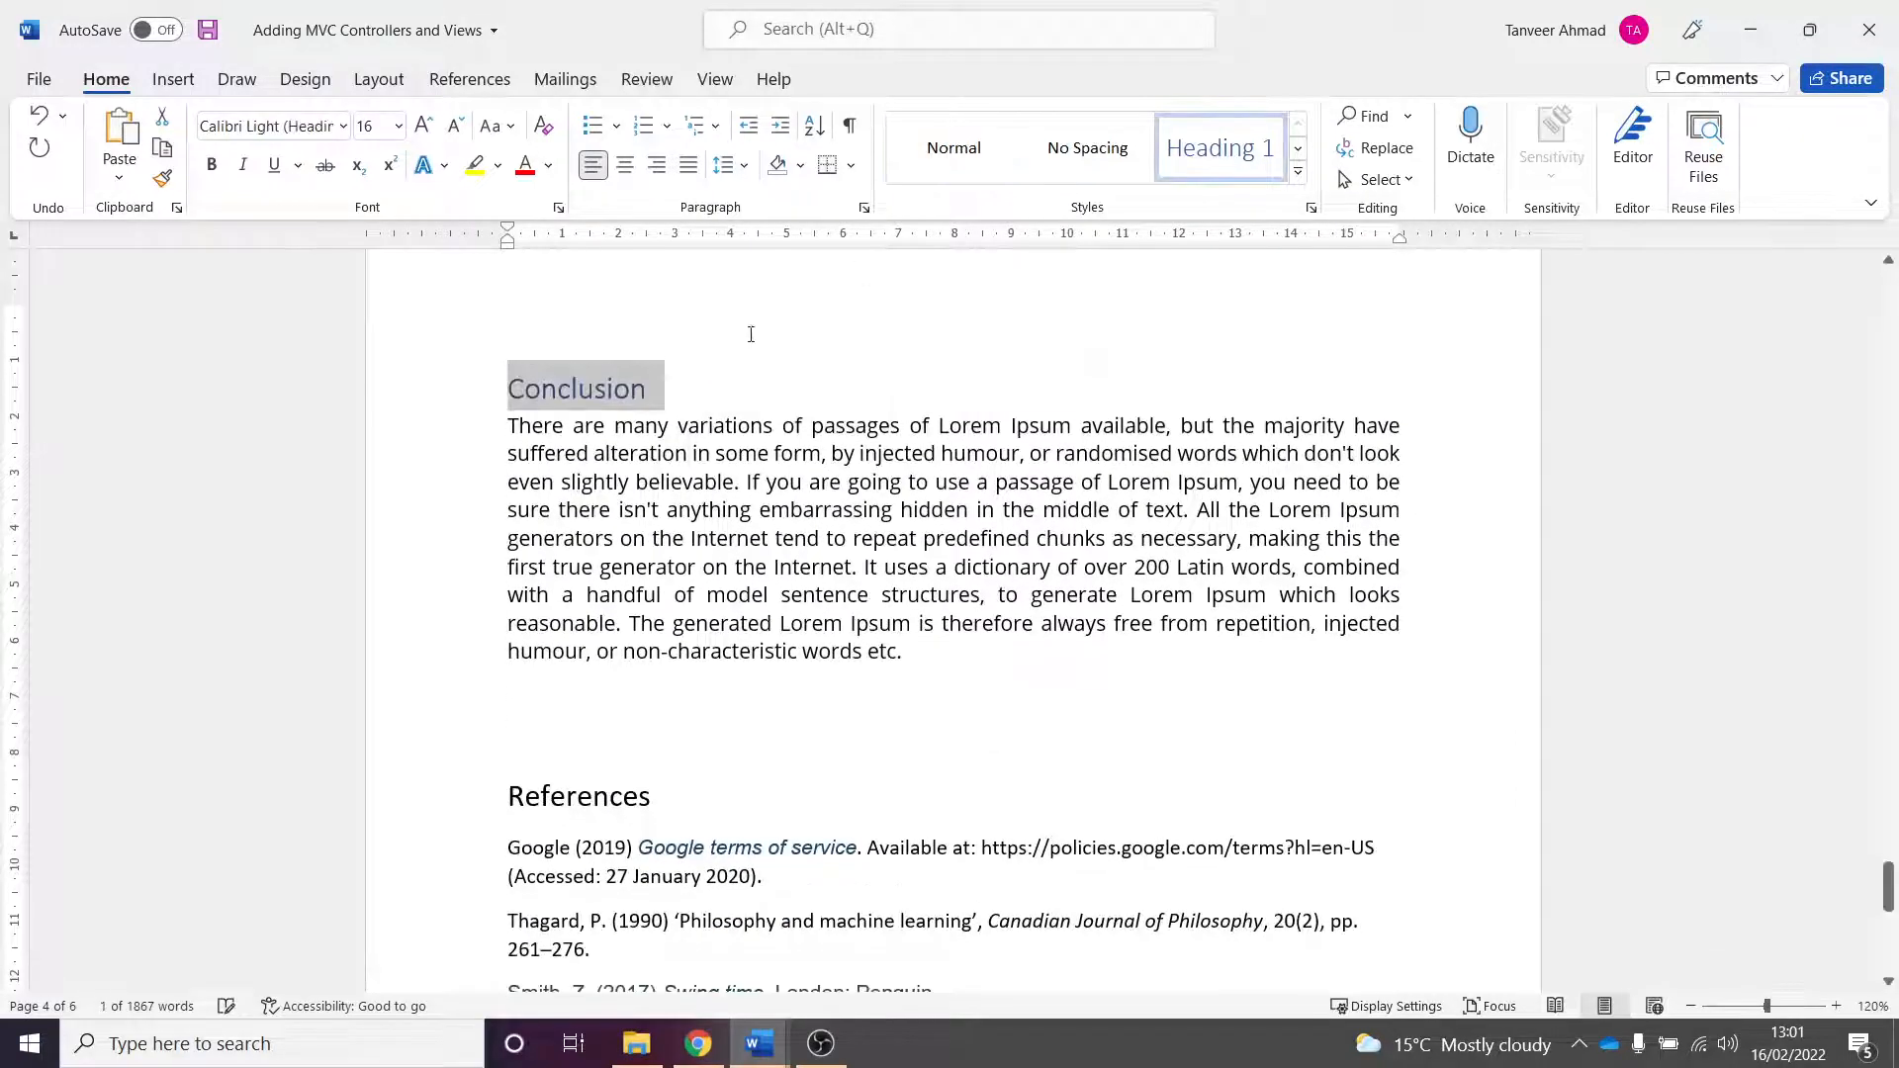
- Apply the Heading 1 style to the "References" heading
triple_click(598, 801)
key(ctrl+alt+1)
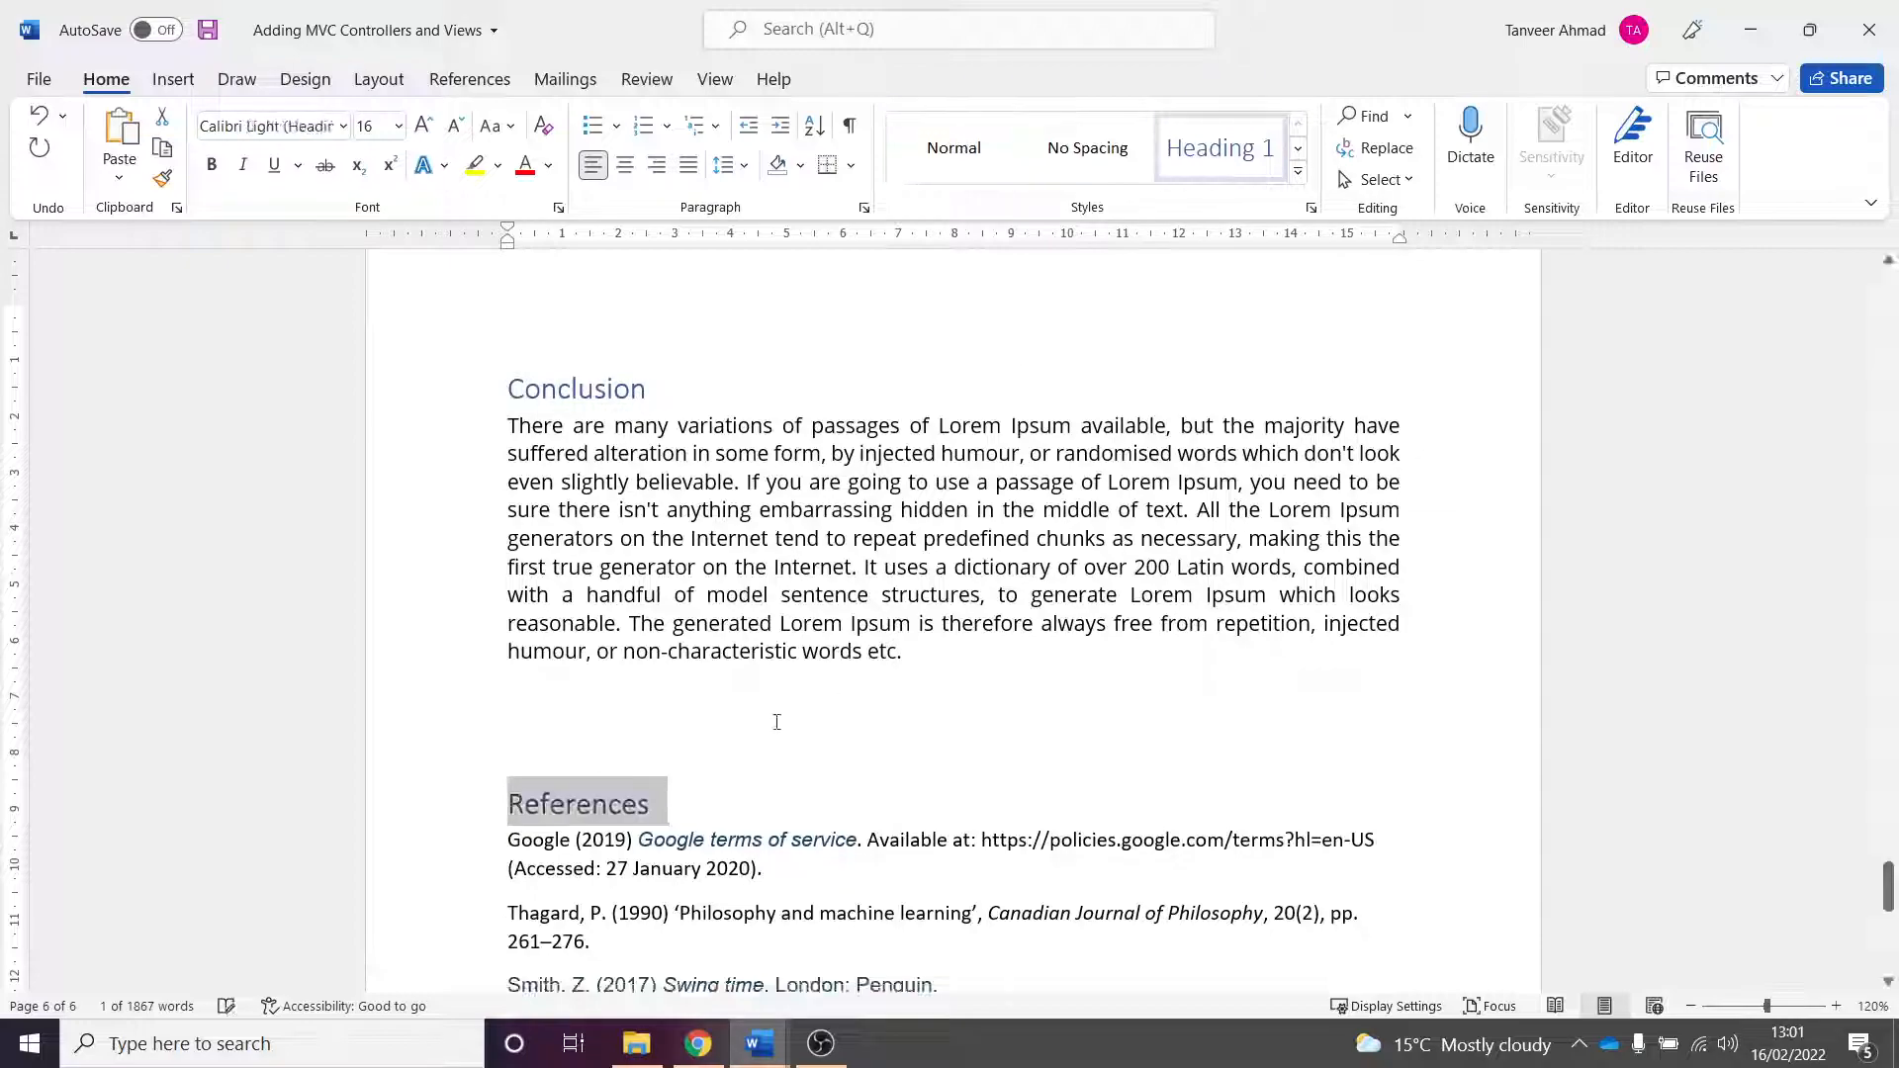
click(740, 748)
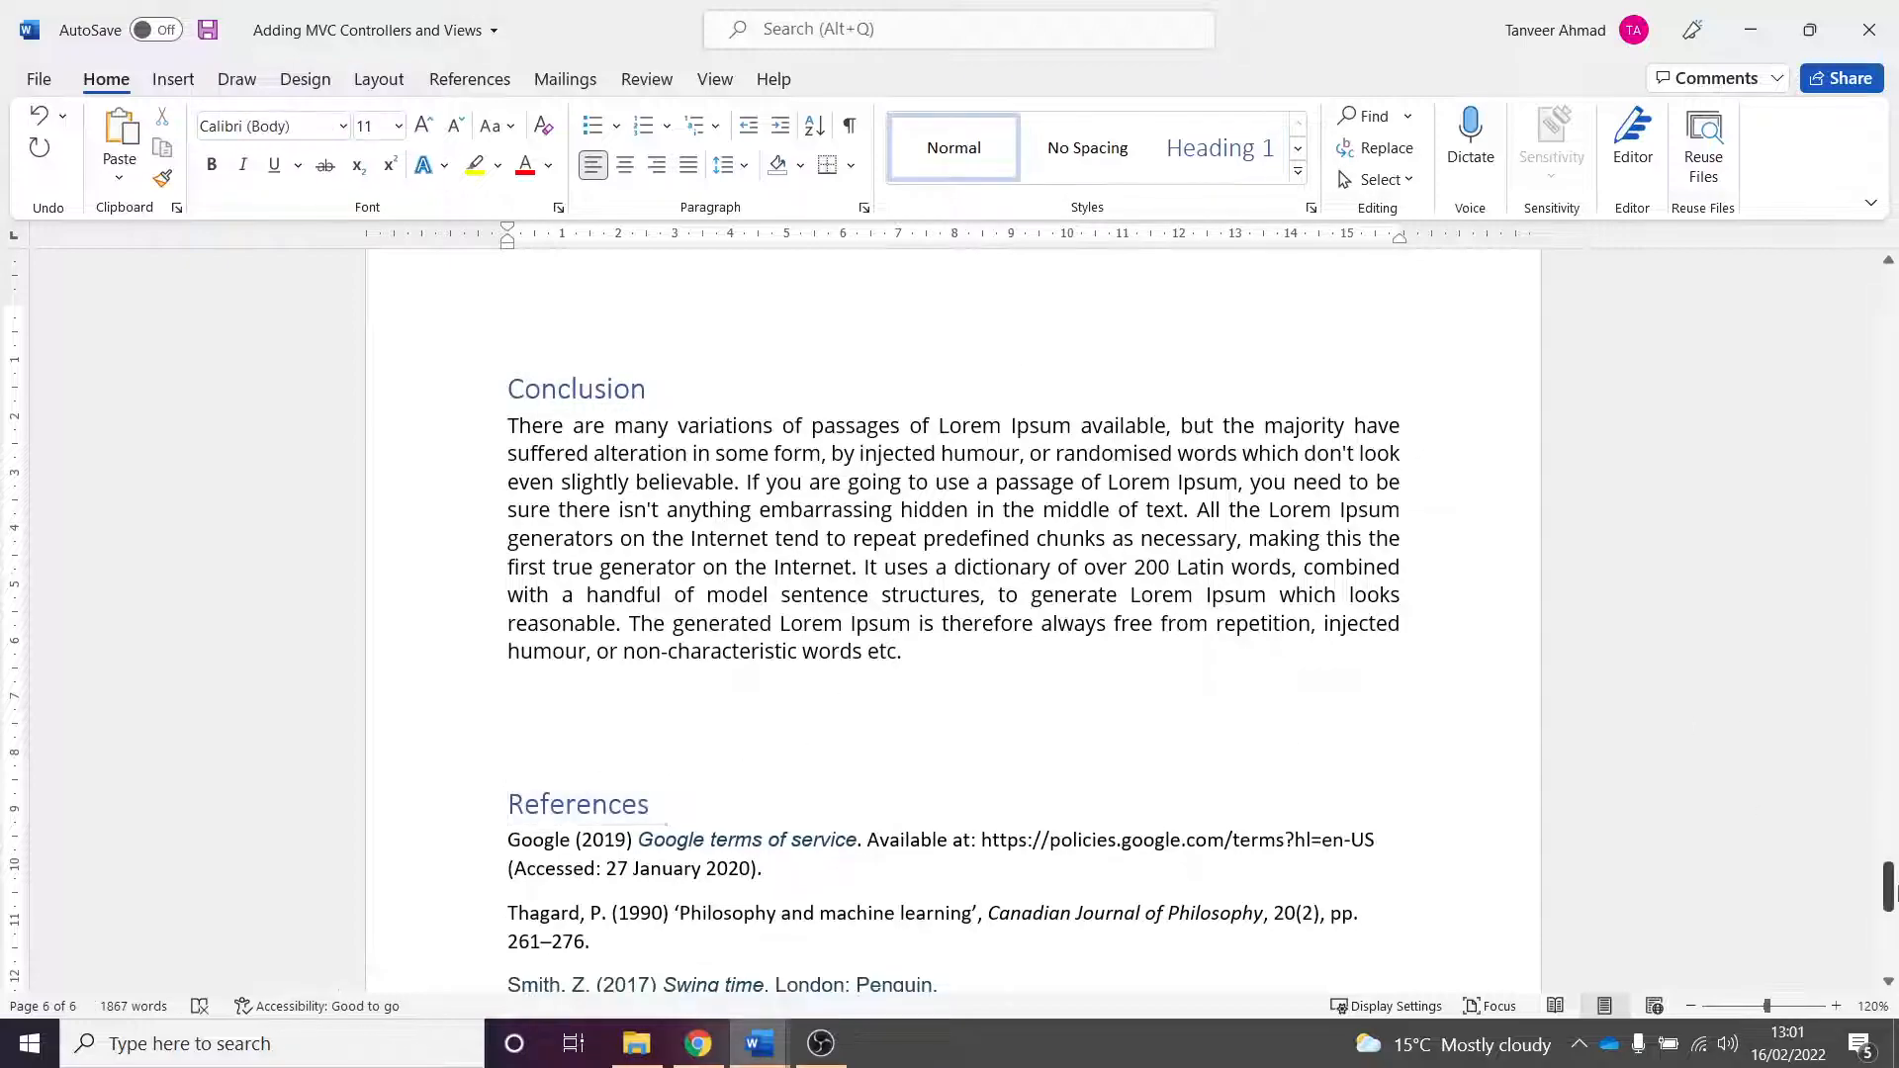
- Insert a blank line above the "Introduction" heading at the start of the document
drag(1889, 886, 1889, 297)
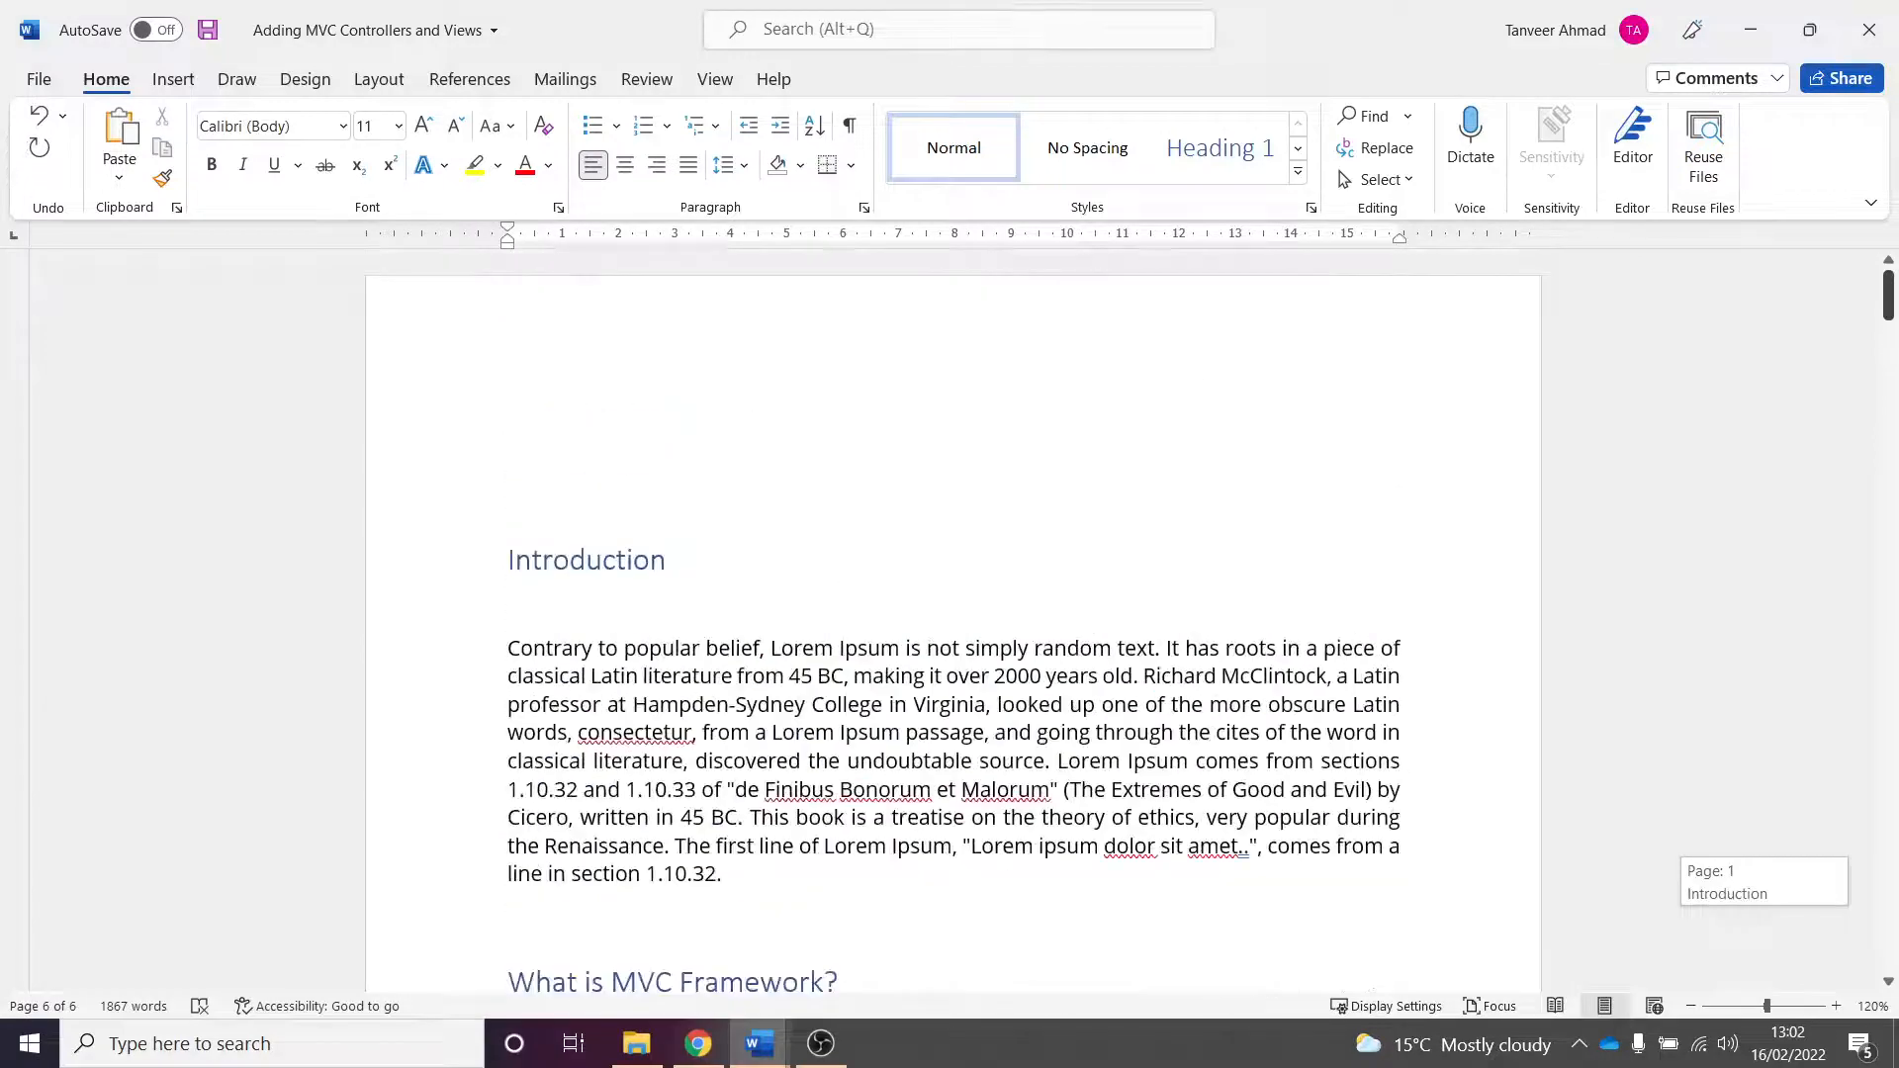
click(639, 432)
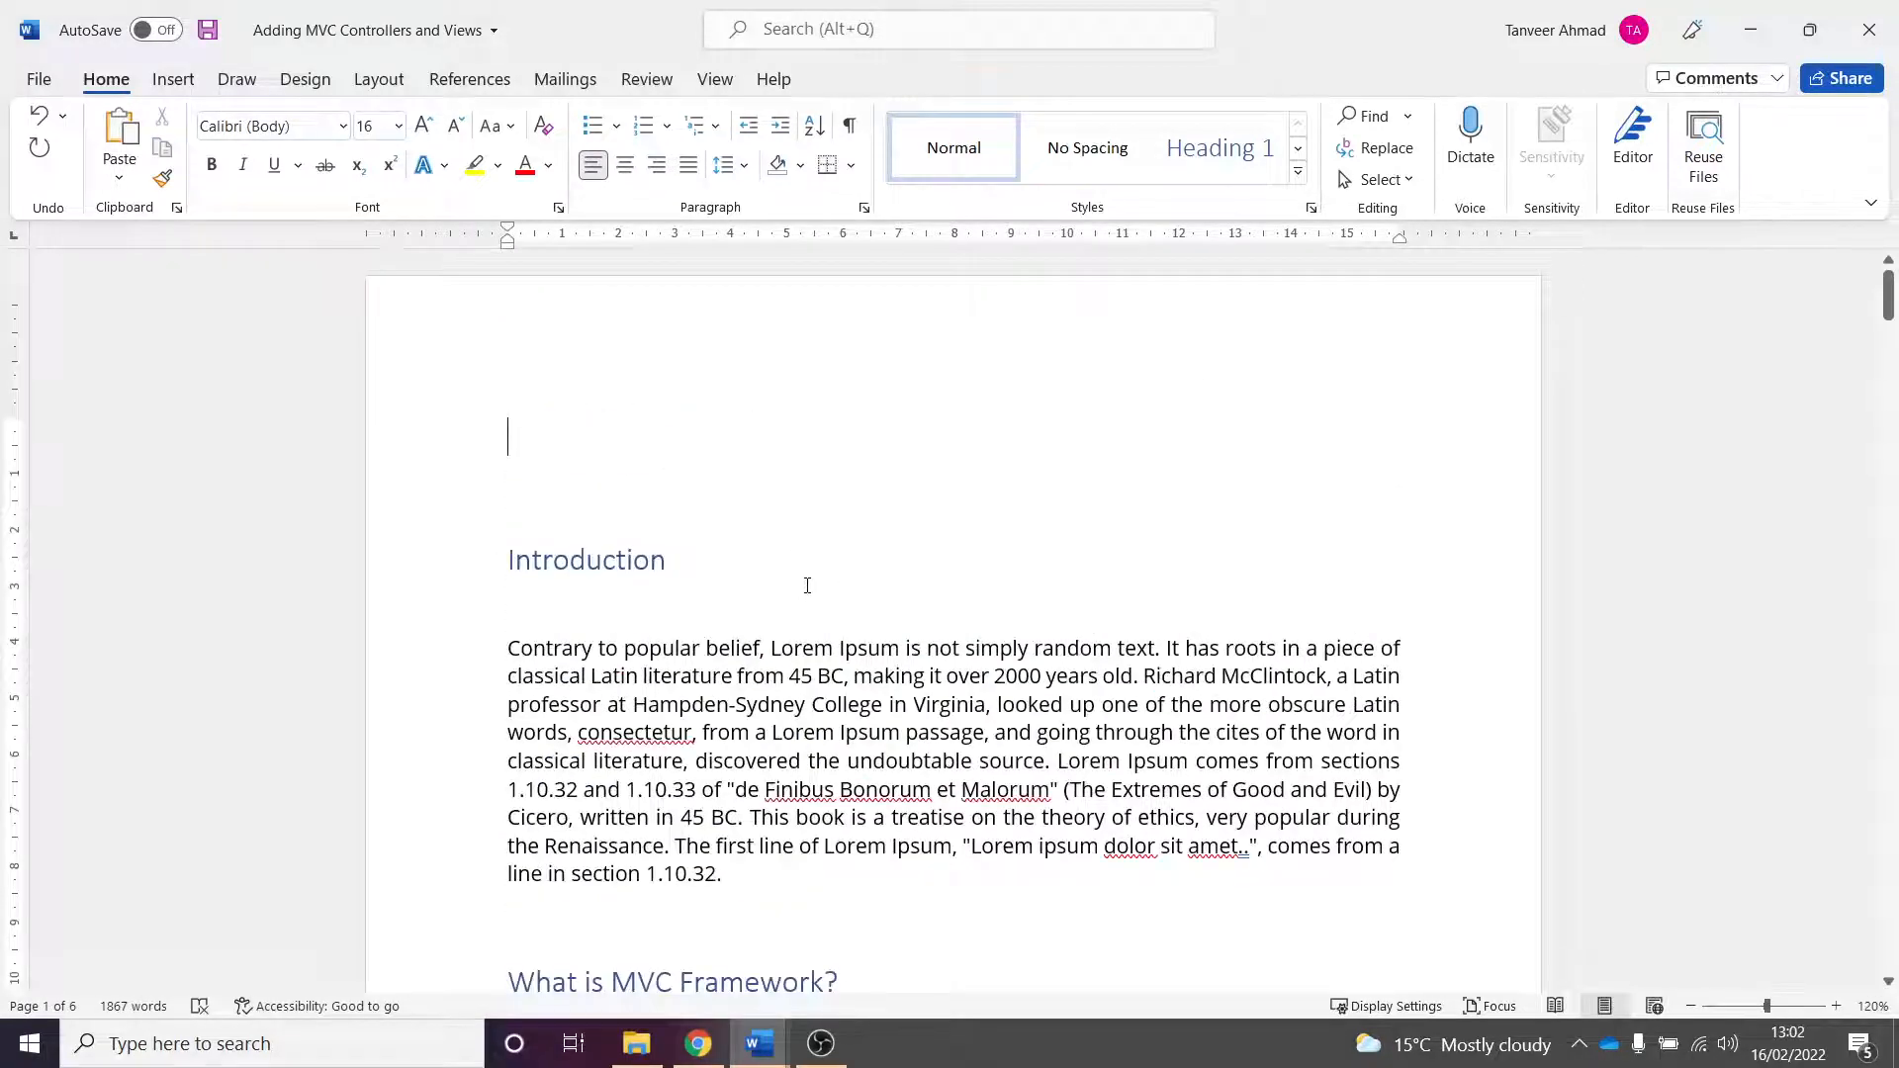
key(Return)
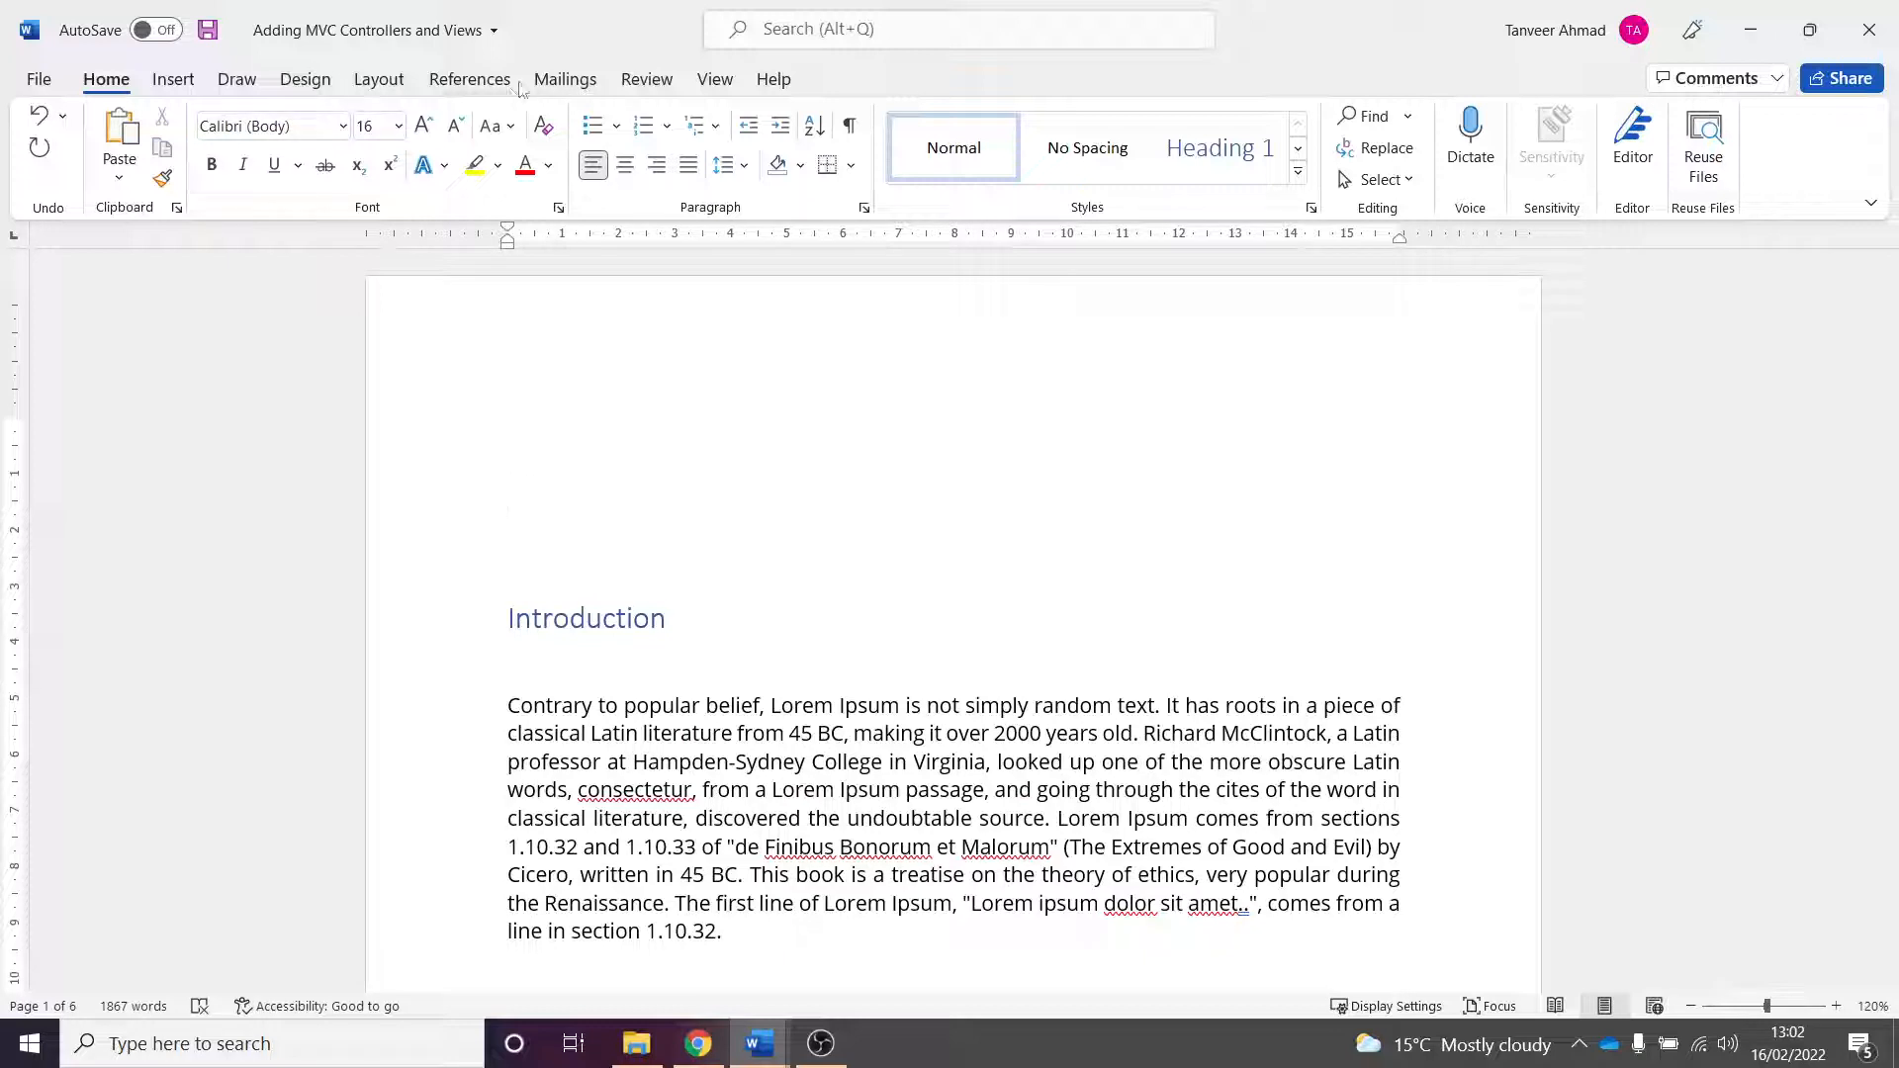
- Inspect the References tab entry in the ribbon customization options, then close them
click(469, 83)
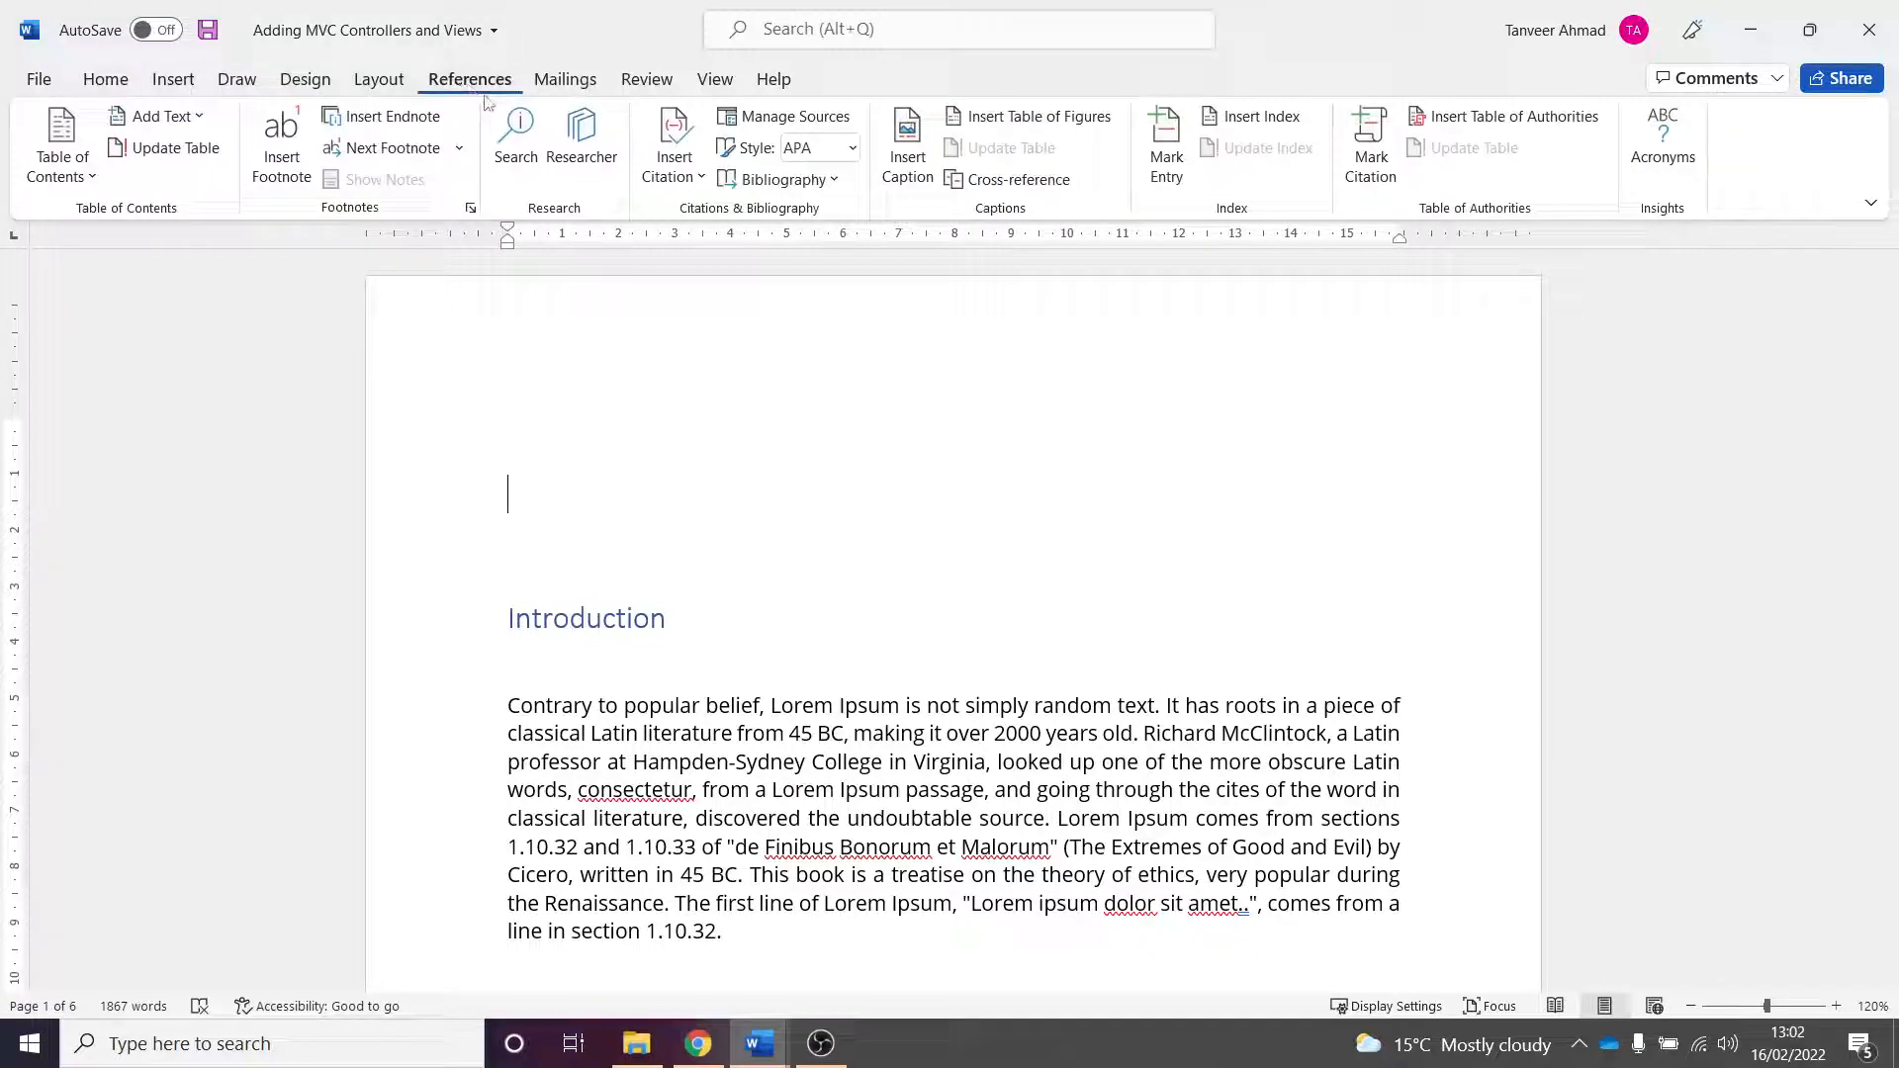
right_click(798, 87)
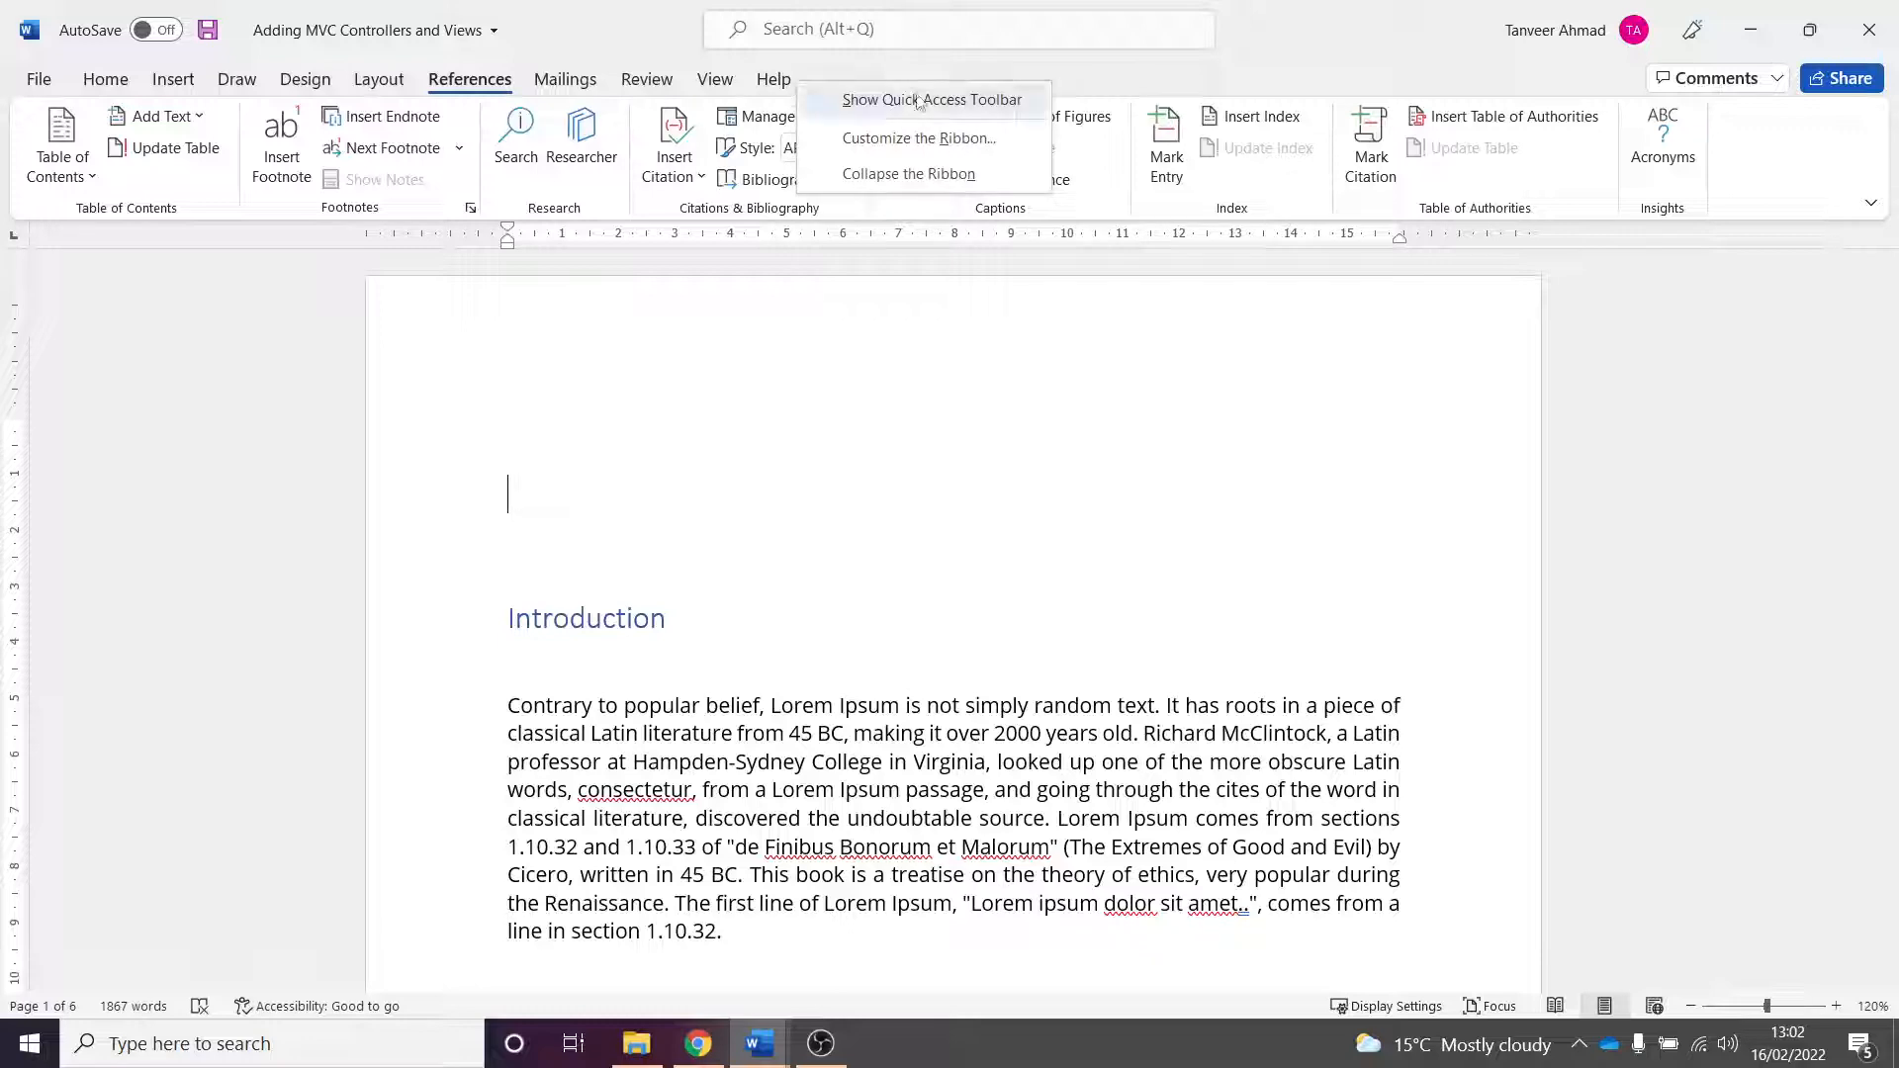
click(956, 140)
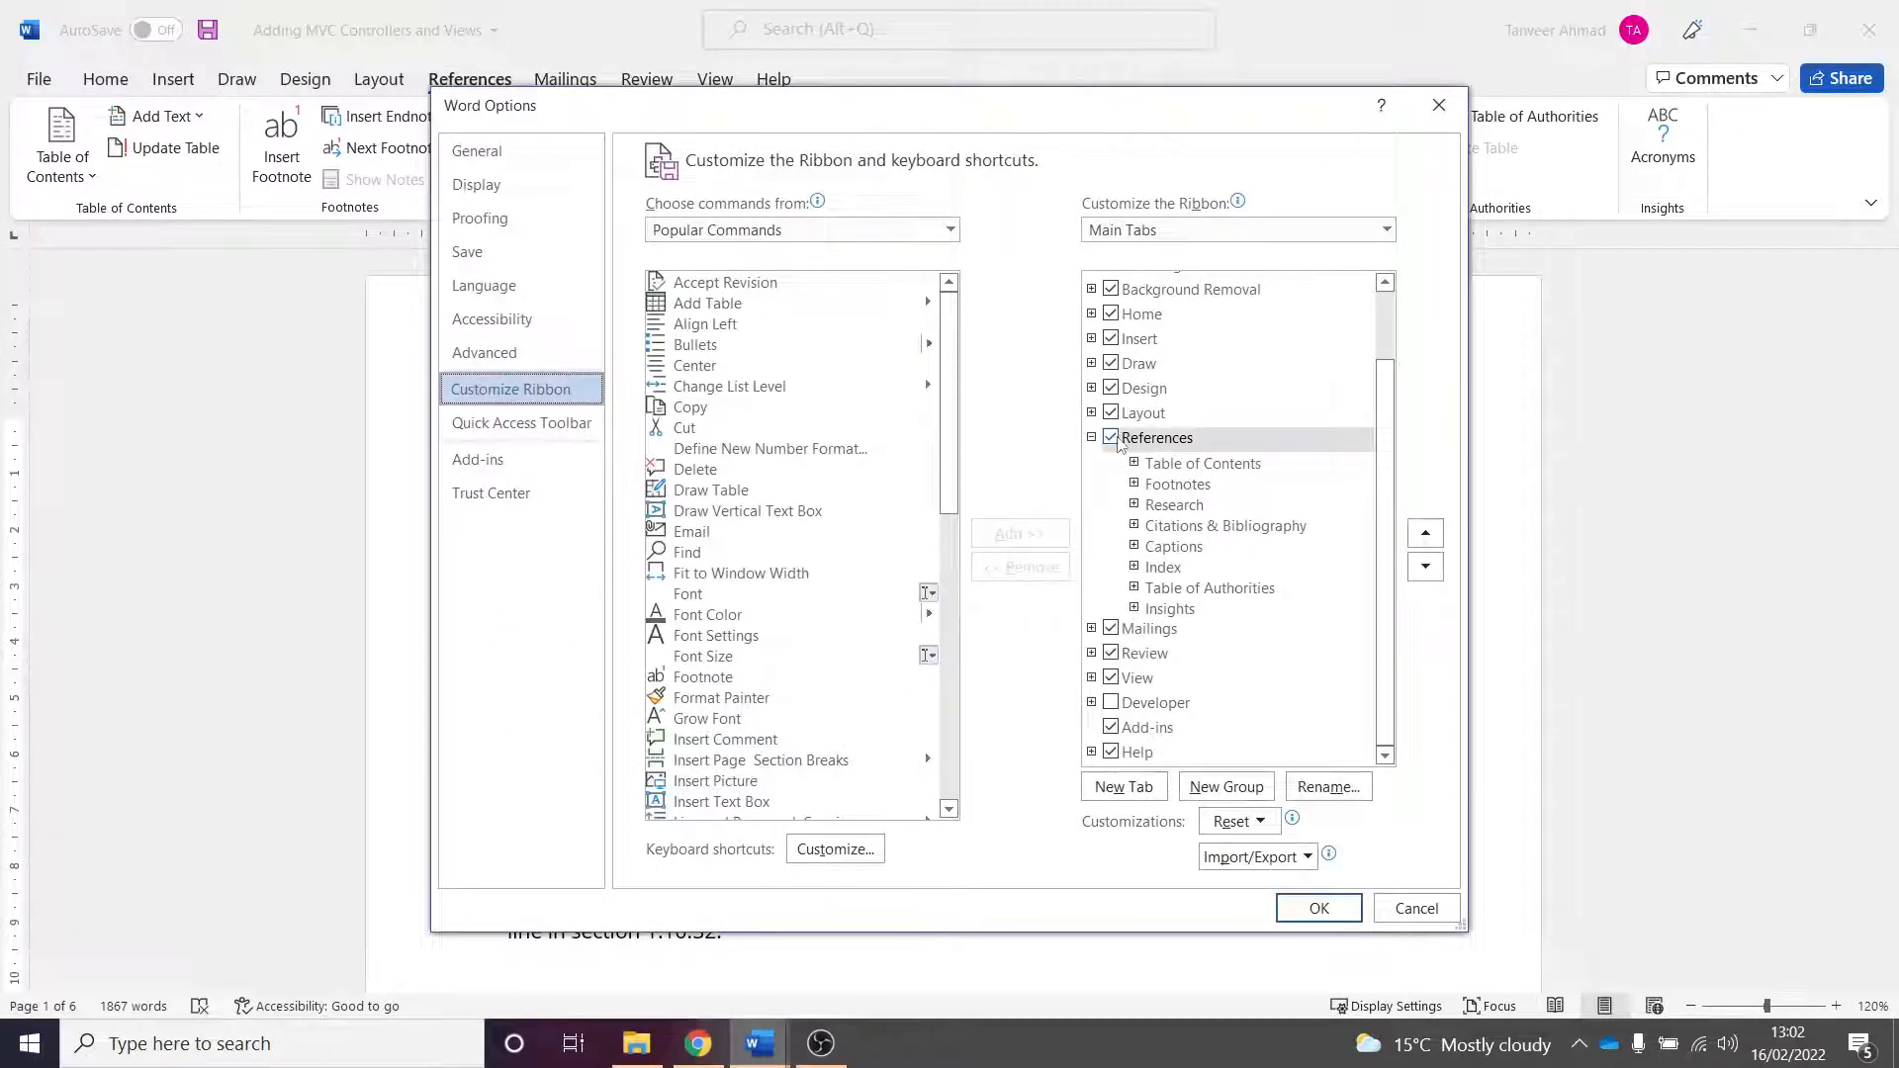
click(1112, 438)
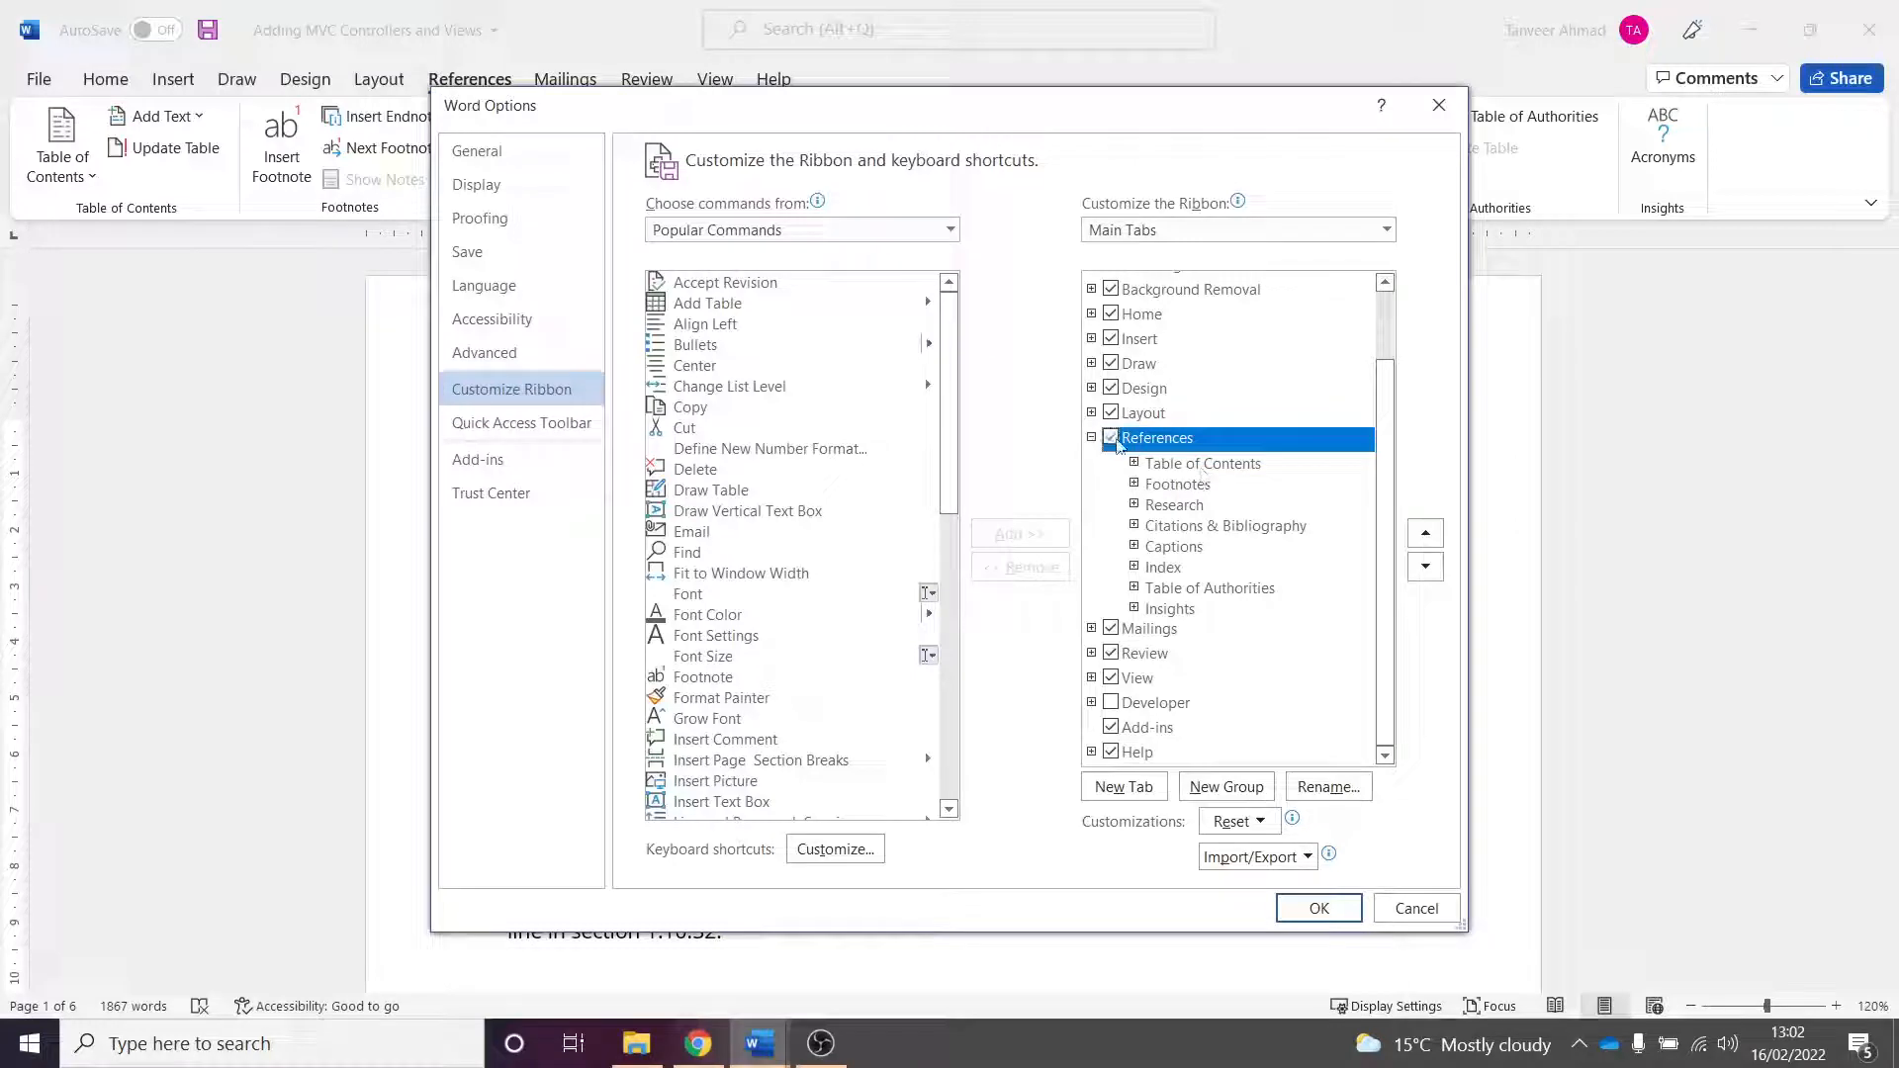
click(1320, 907)
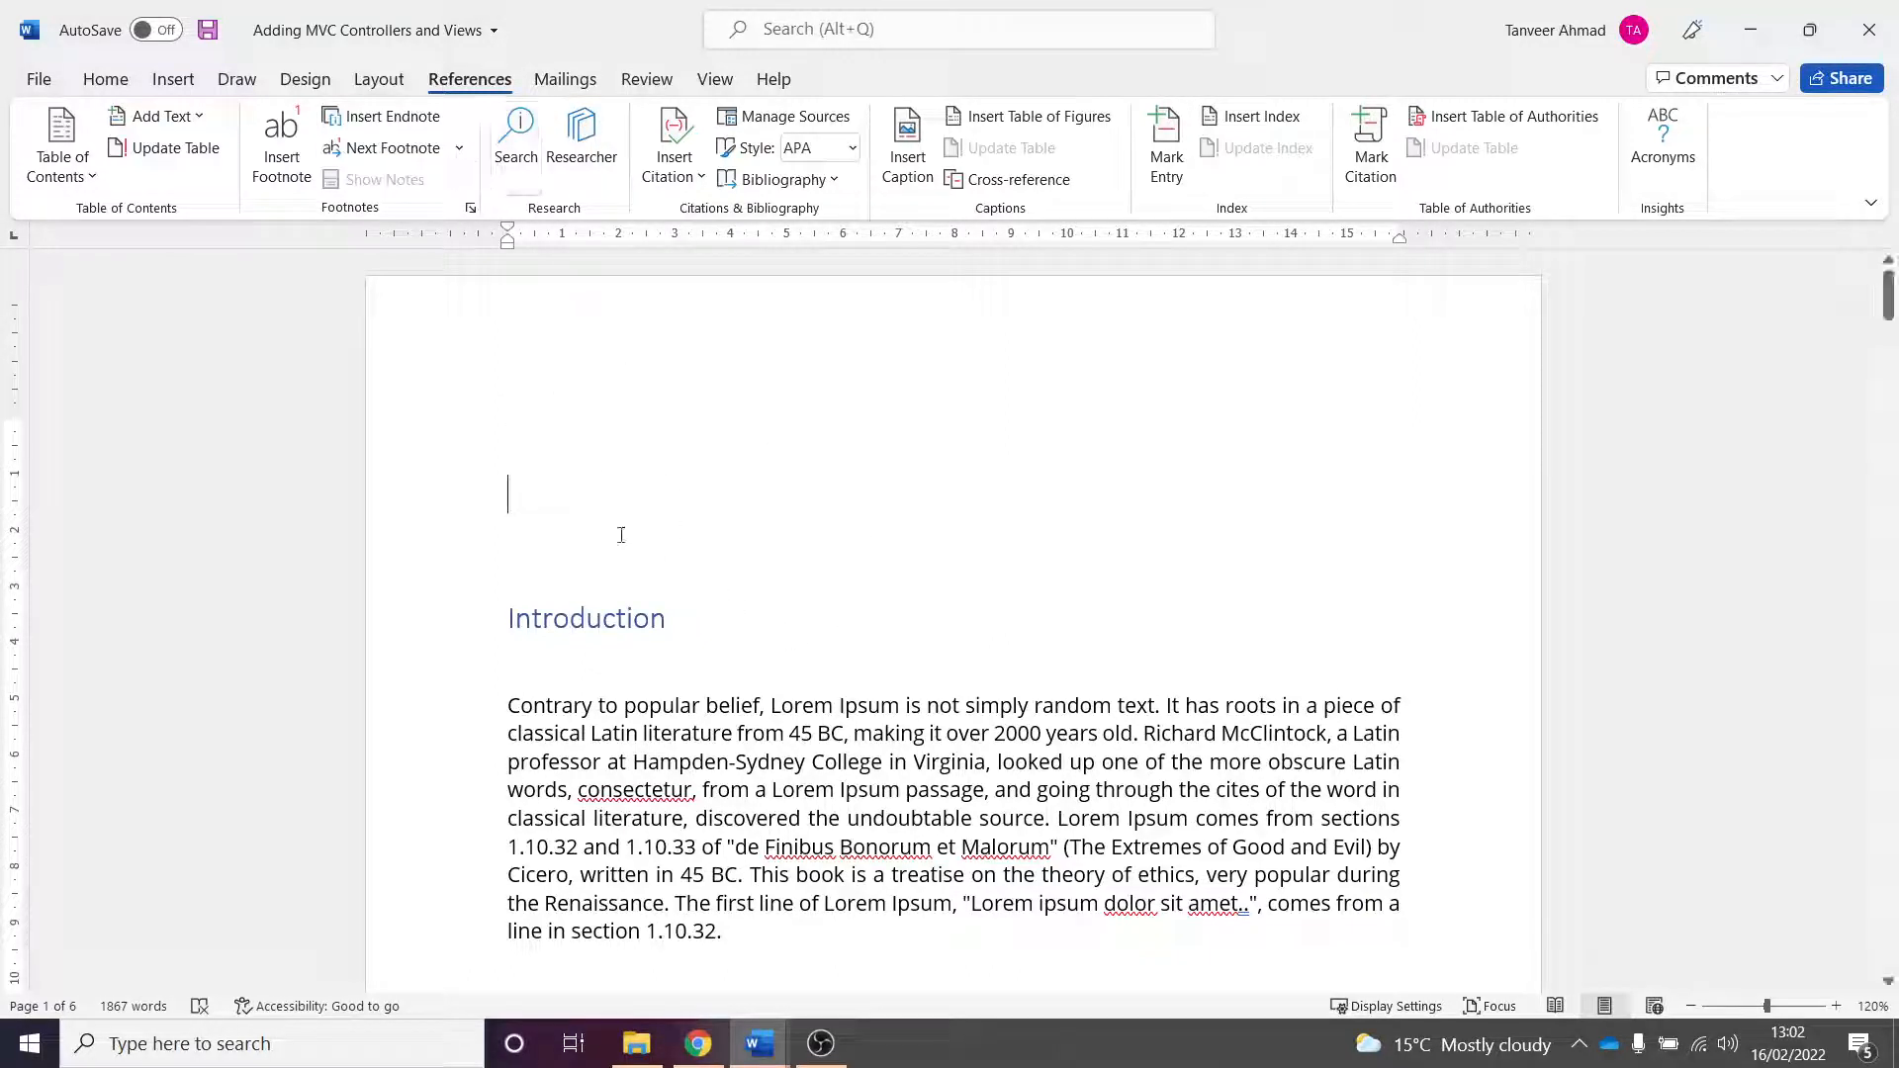
- Add two more blank lines and insert an Automatic Table 2 table of contents at the document's start
key(Return)
key(Return)
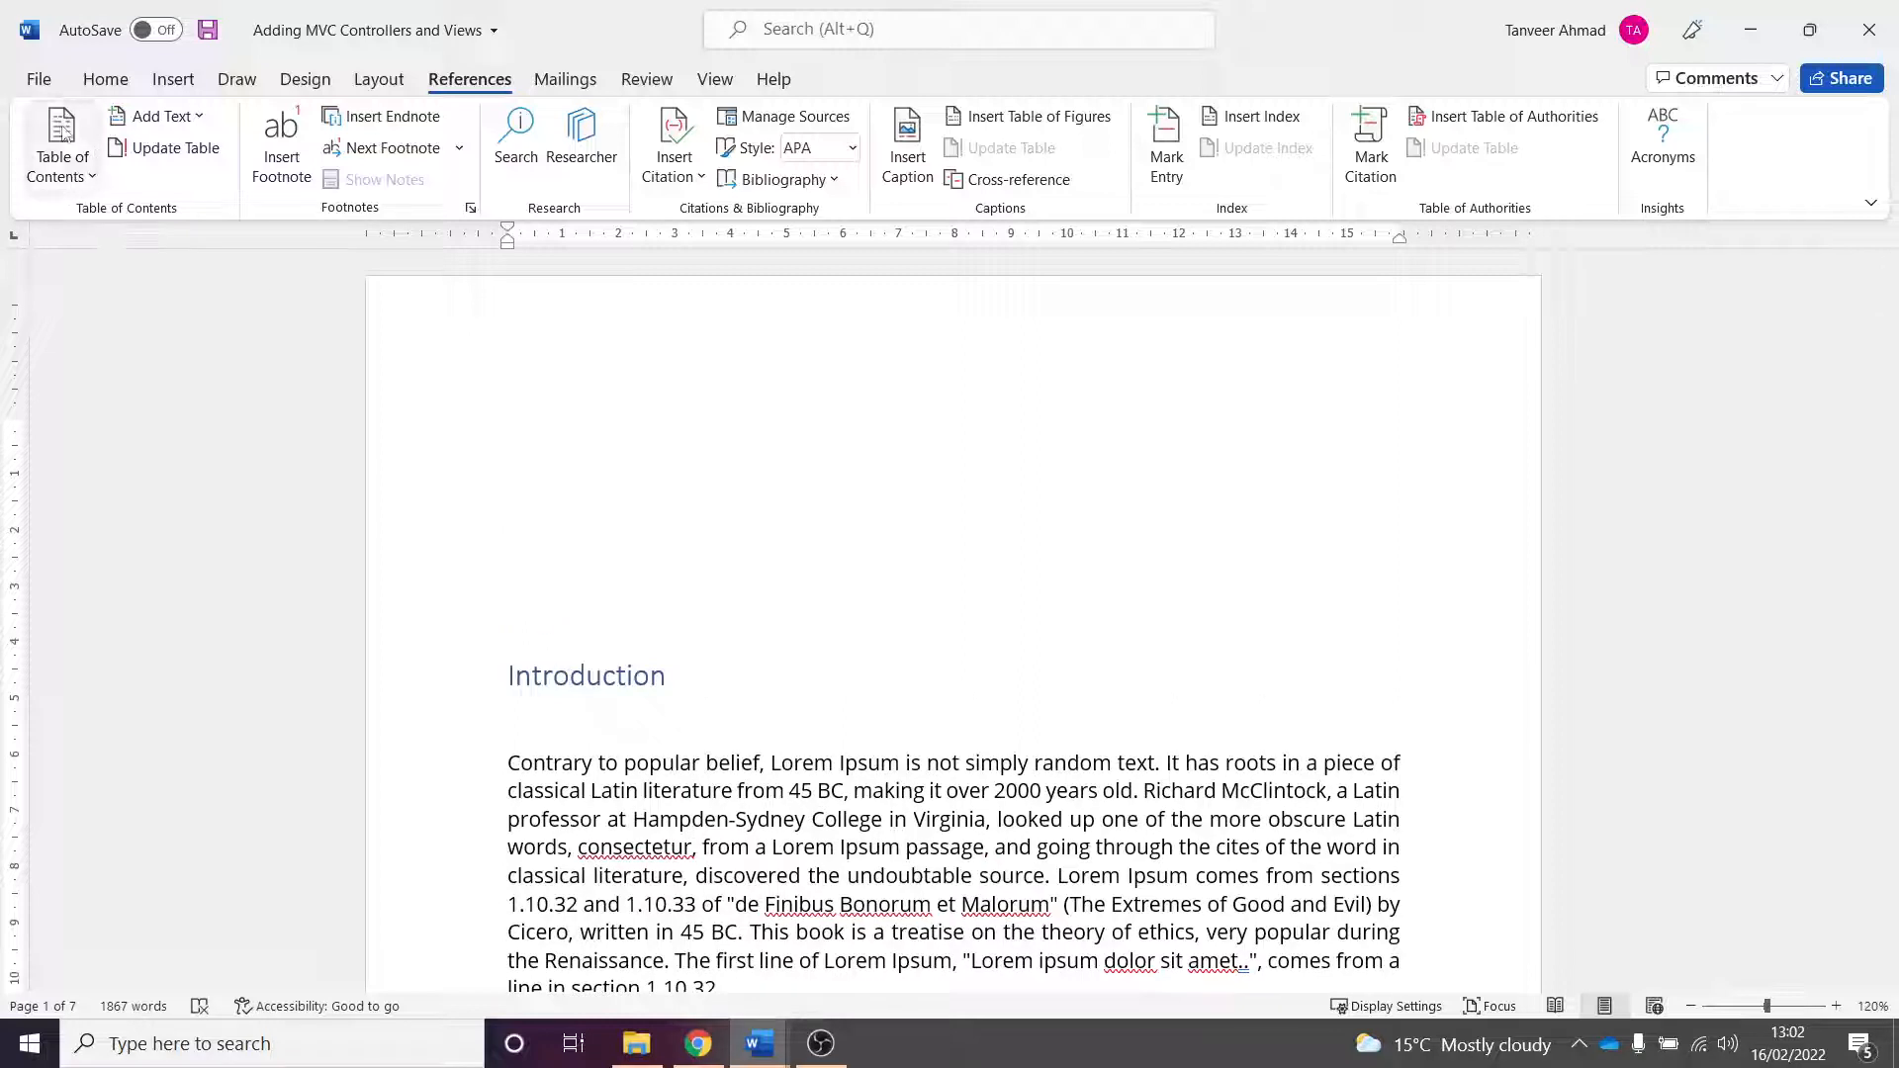
click(88, 183)
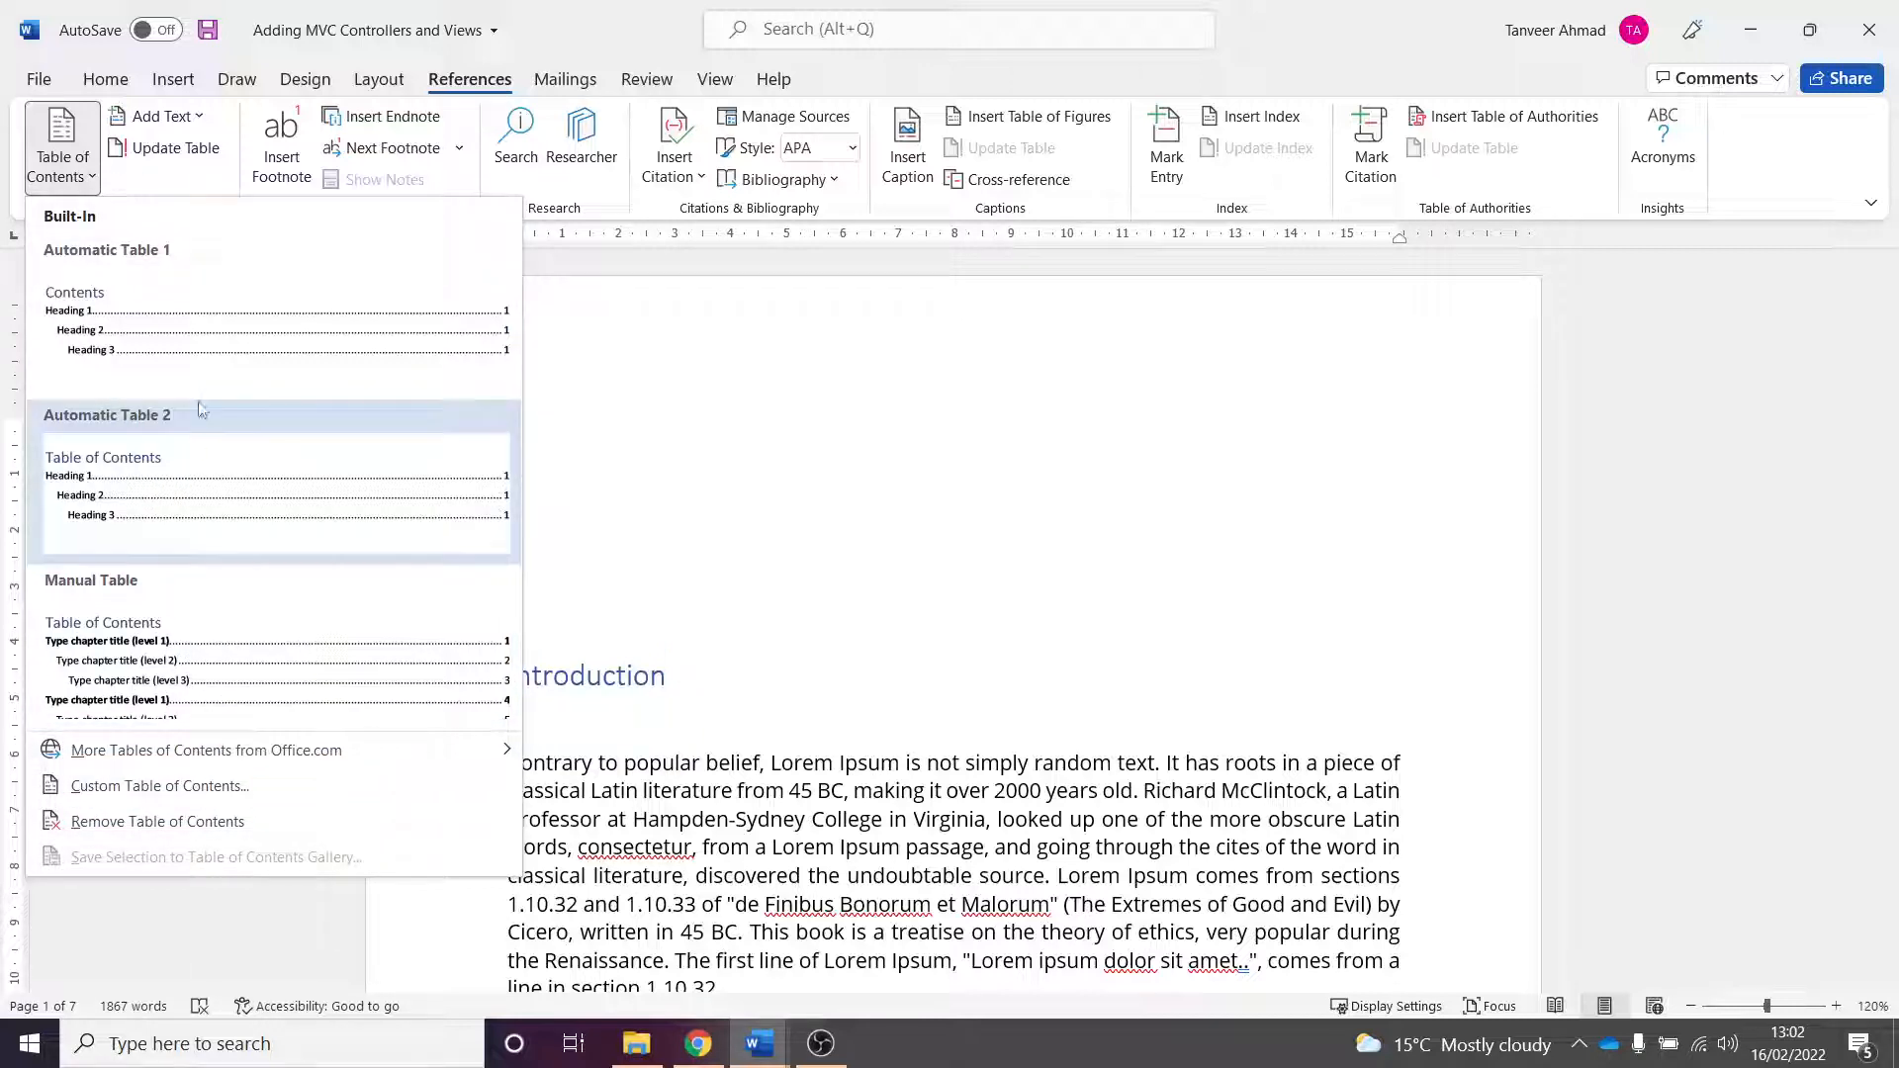
click(196, 476)
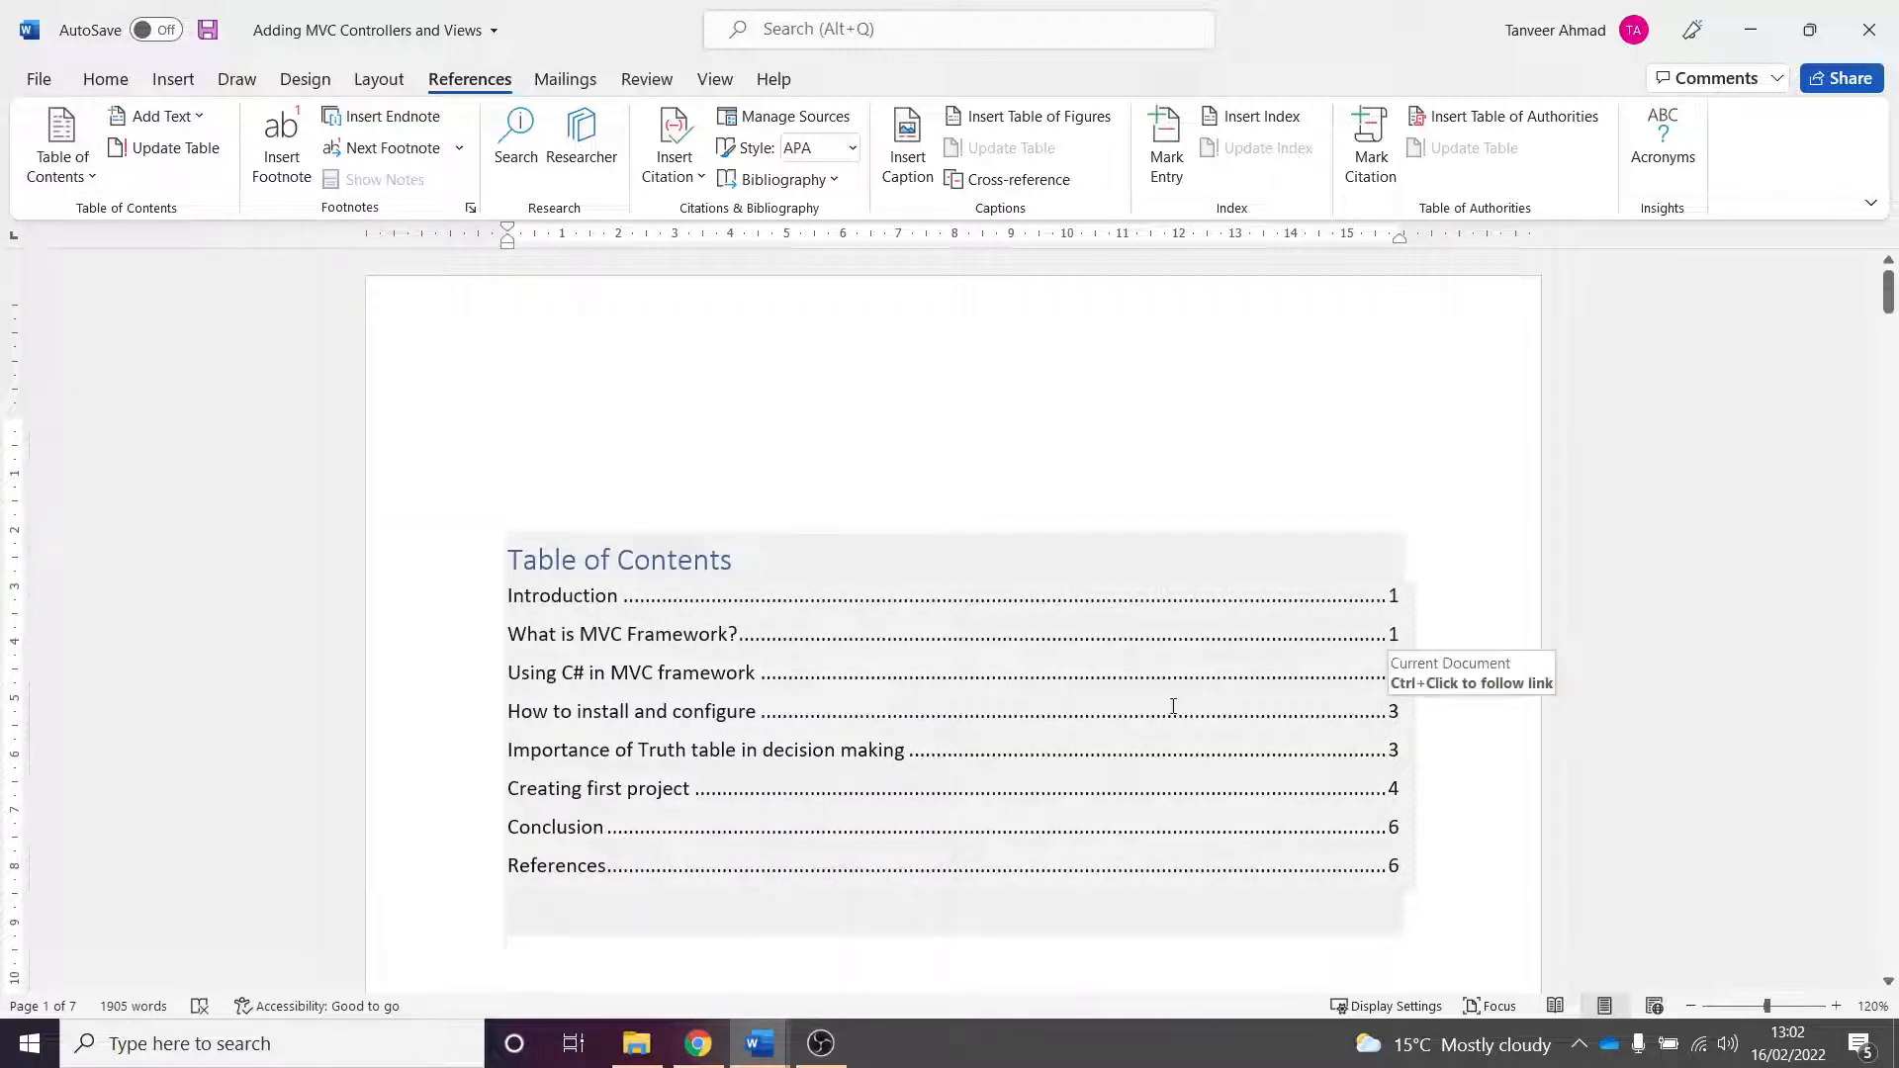
- Review the inserted table of contents and its entries
scroll(1444, 653, down, 1)
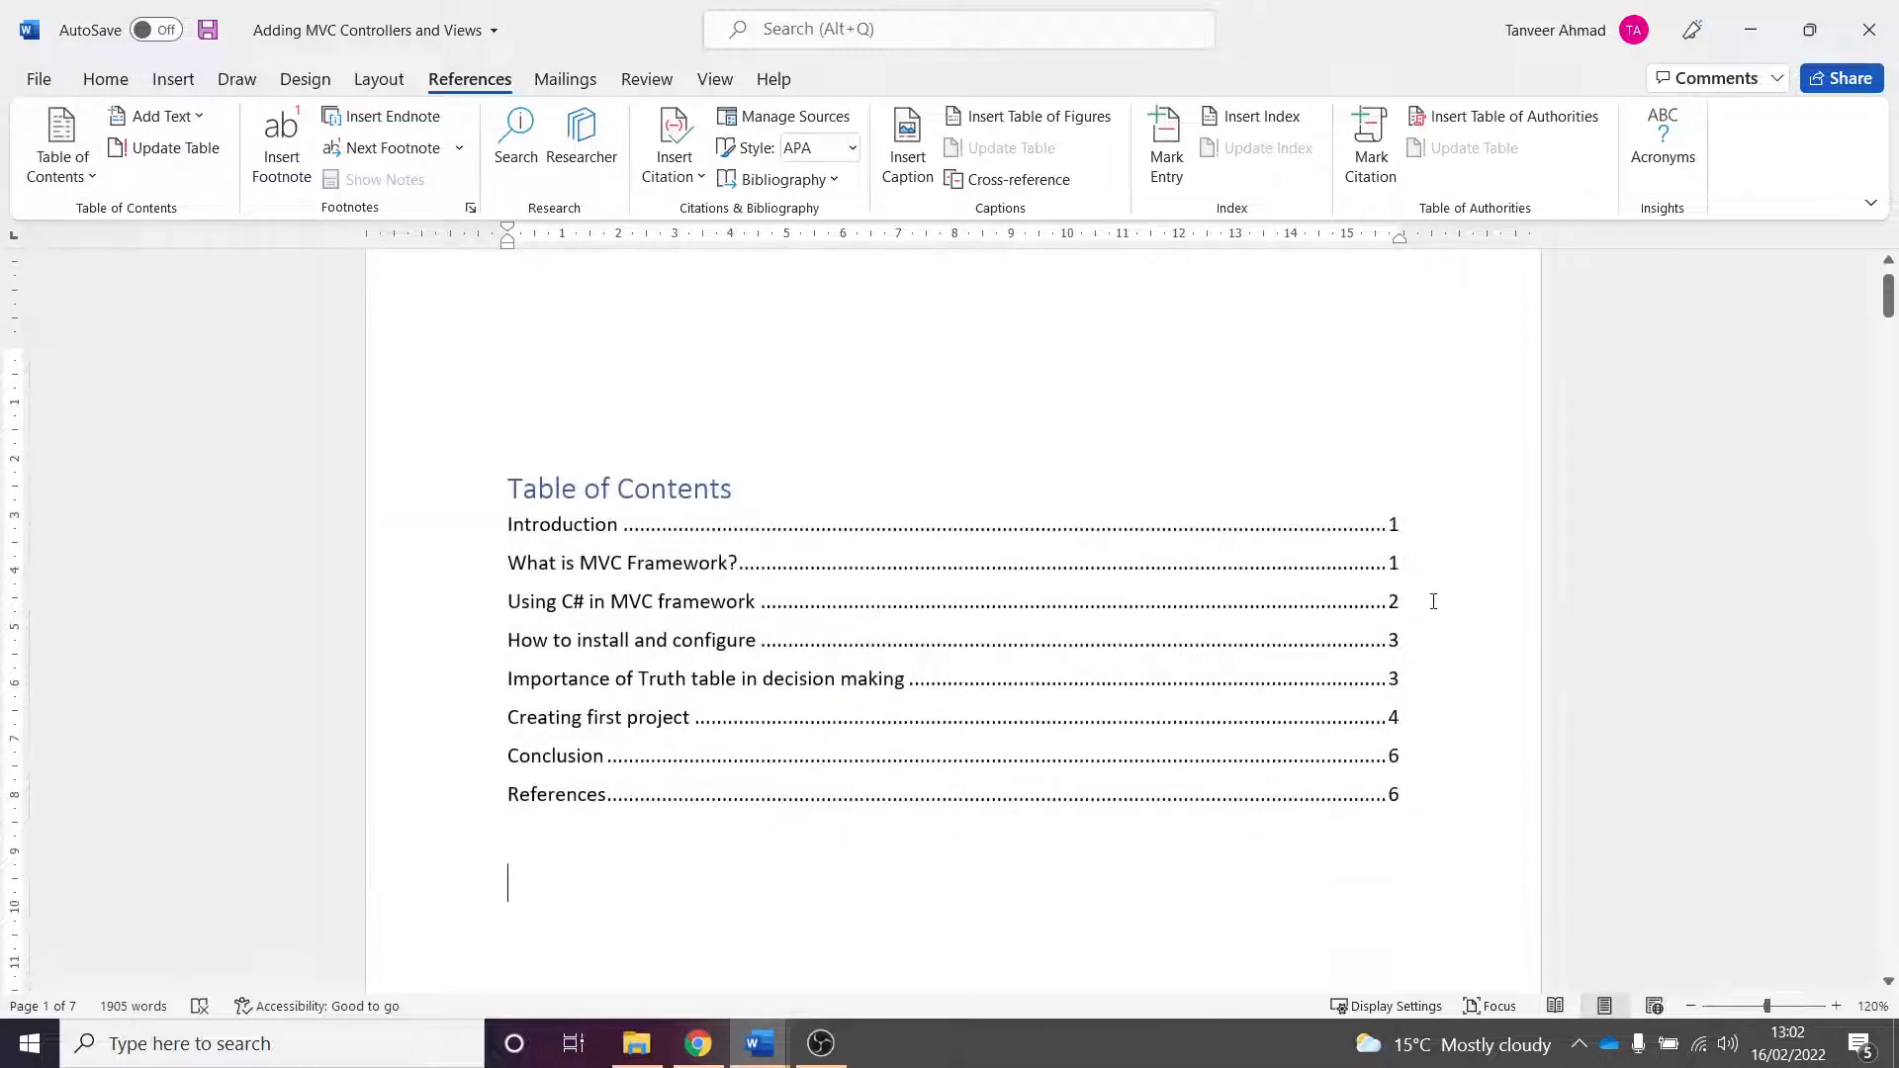
click(1408, 538)
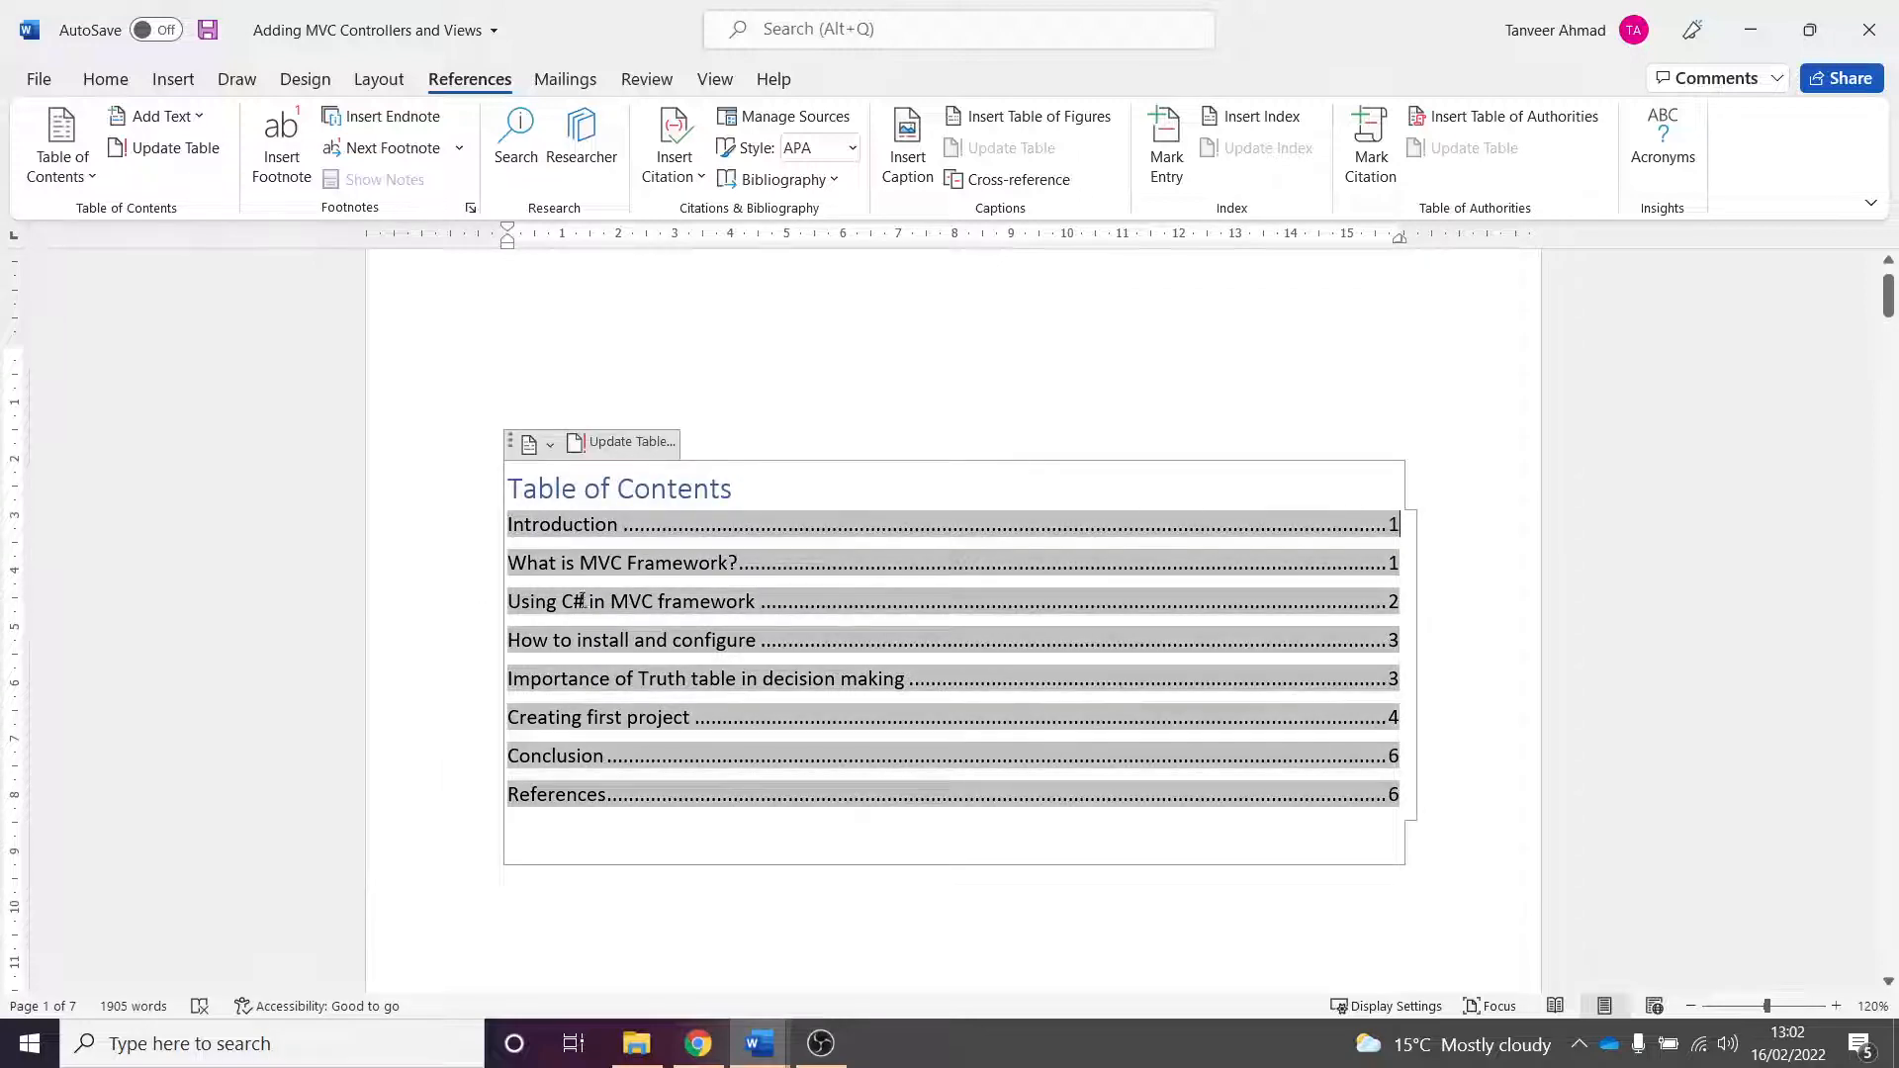
scroll(742, 767, down, 4)
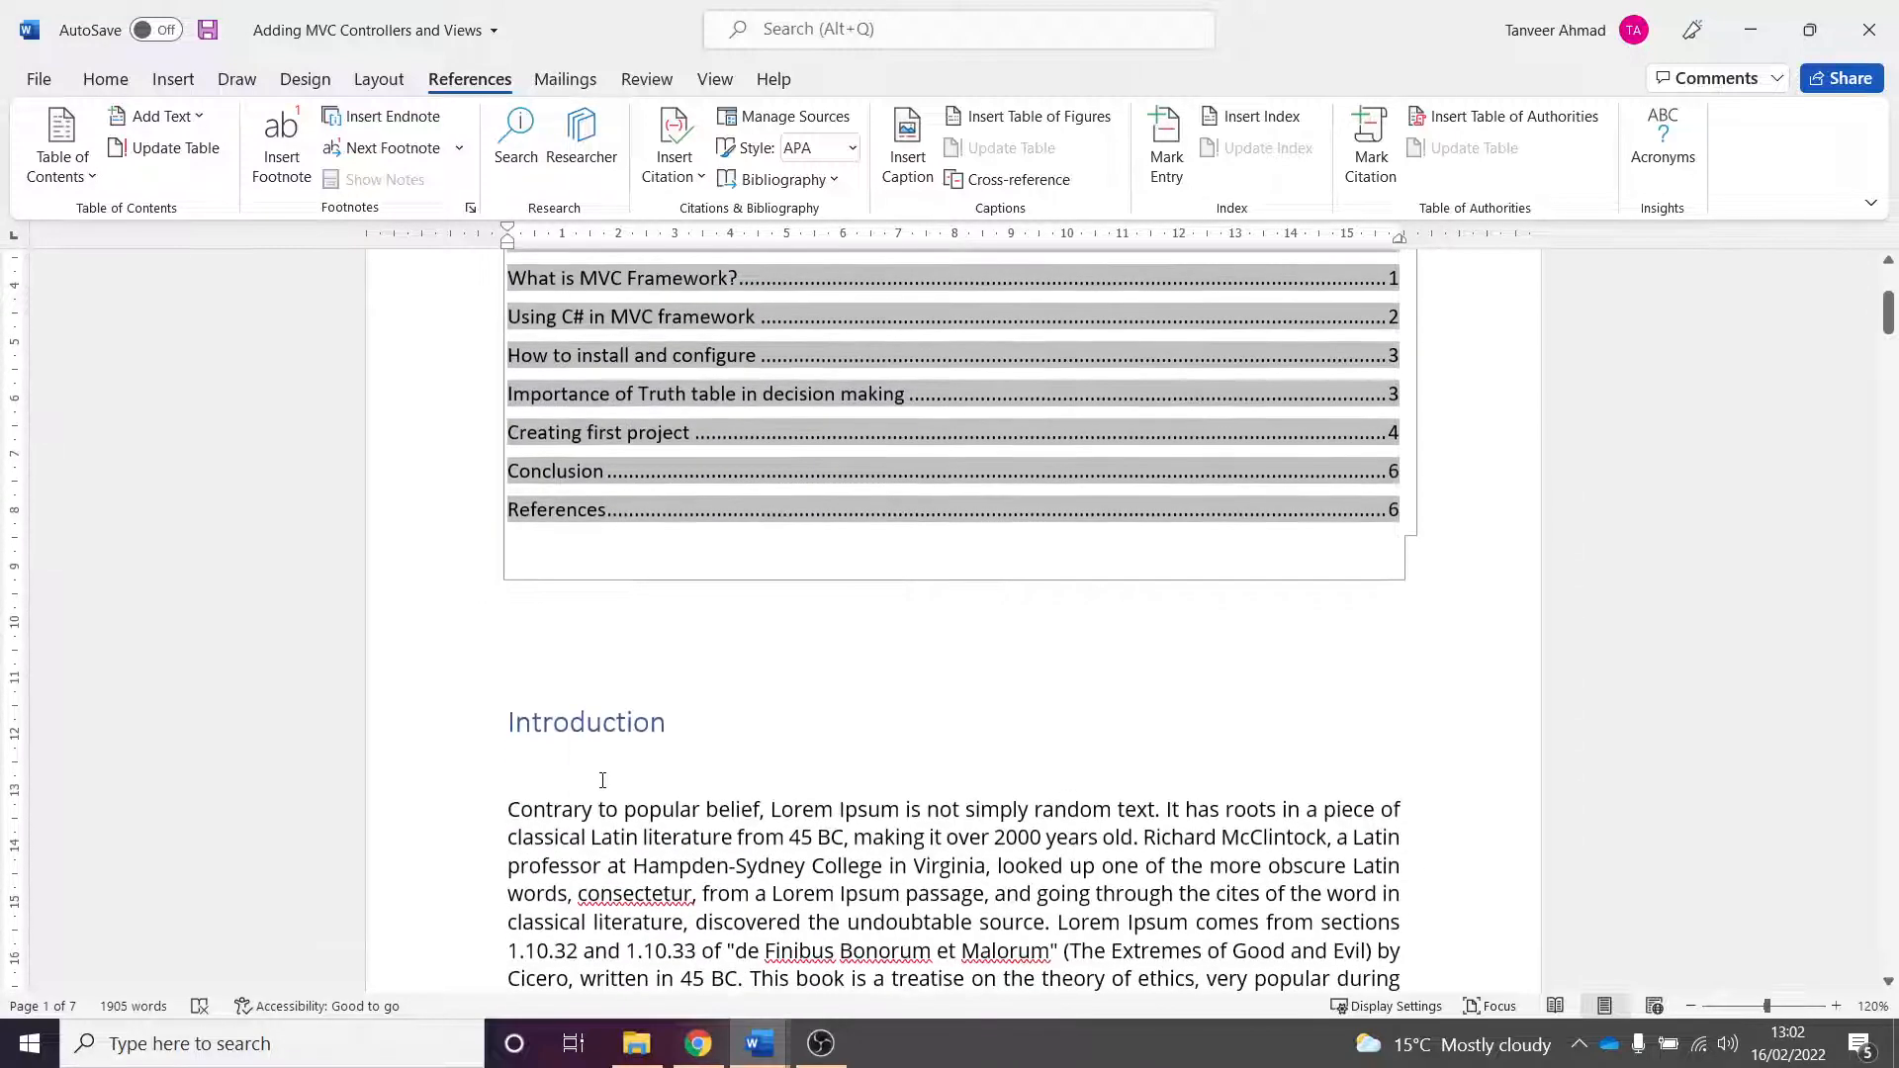
click(605, 780)
scroll(759, 779, up, 3)
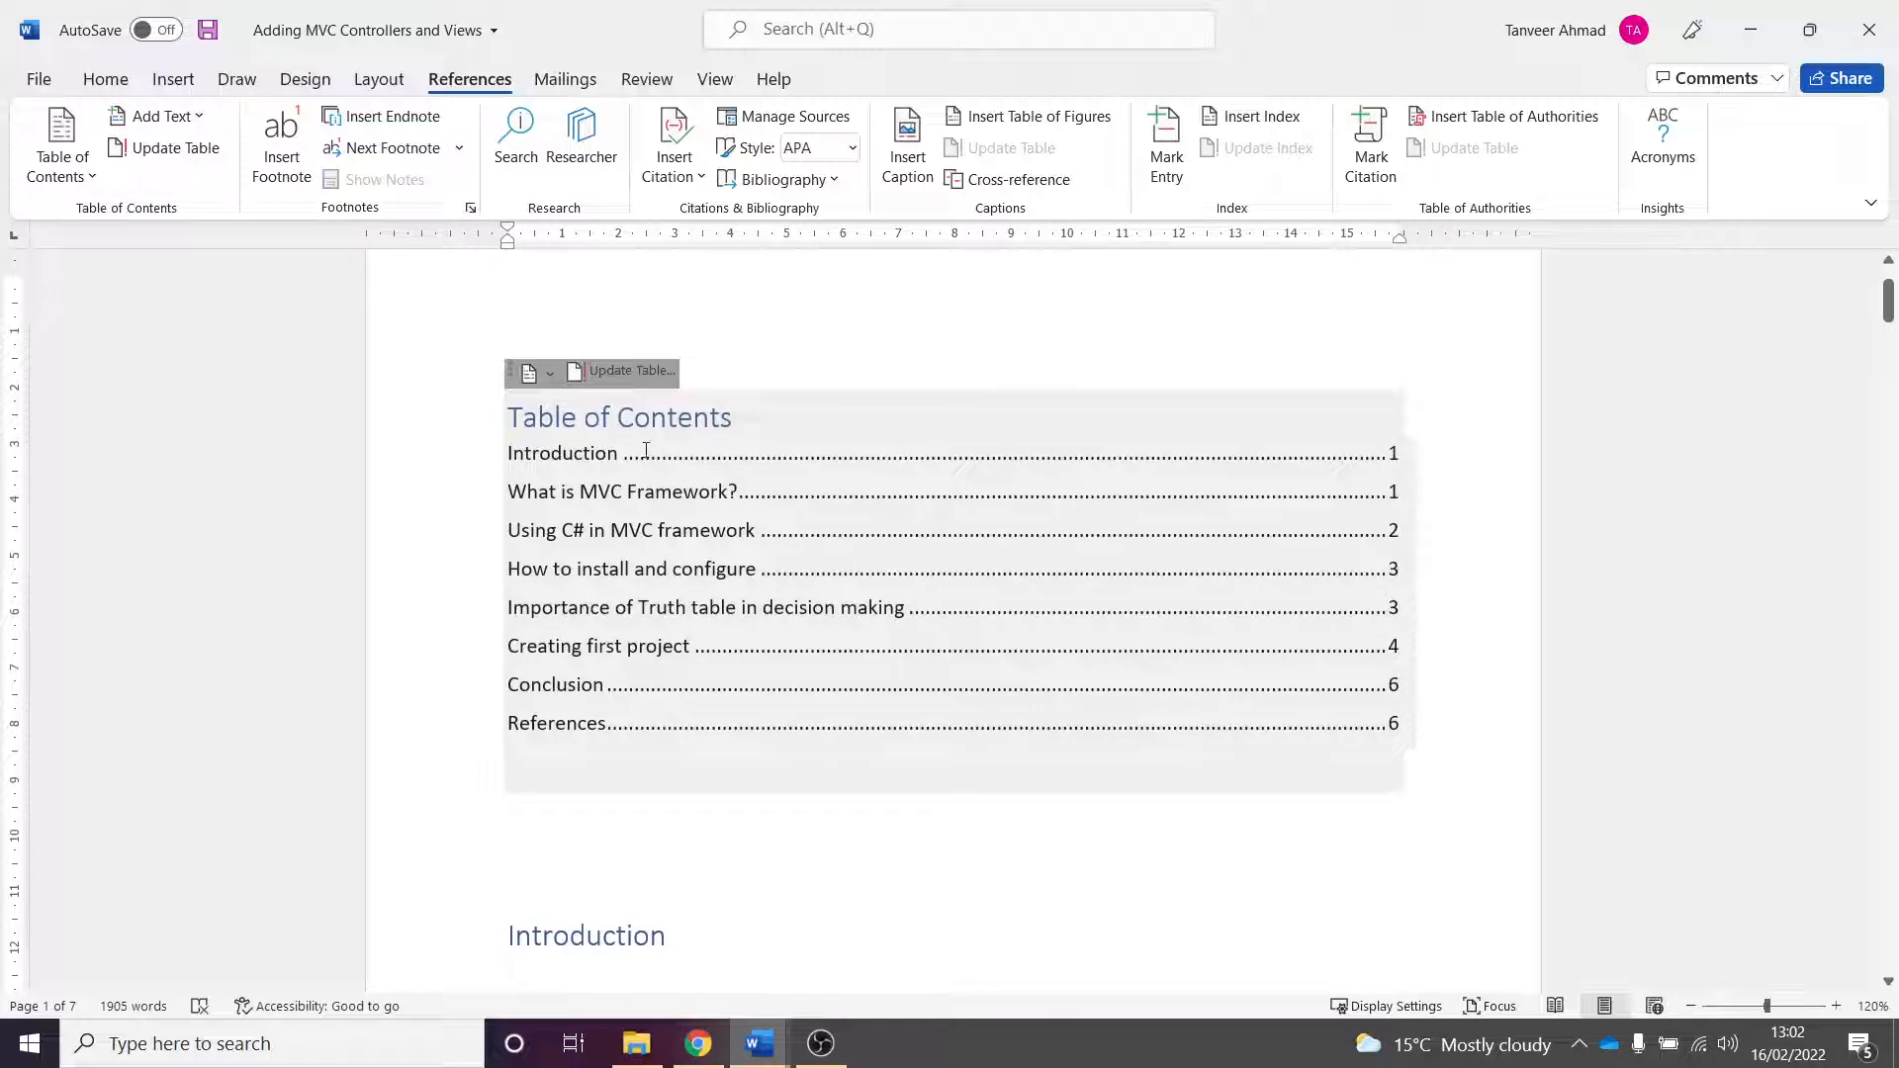
scroll(819, 771, down, 1)
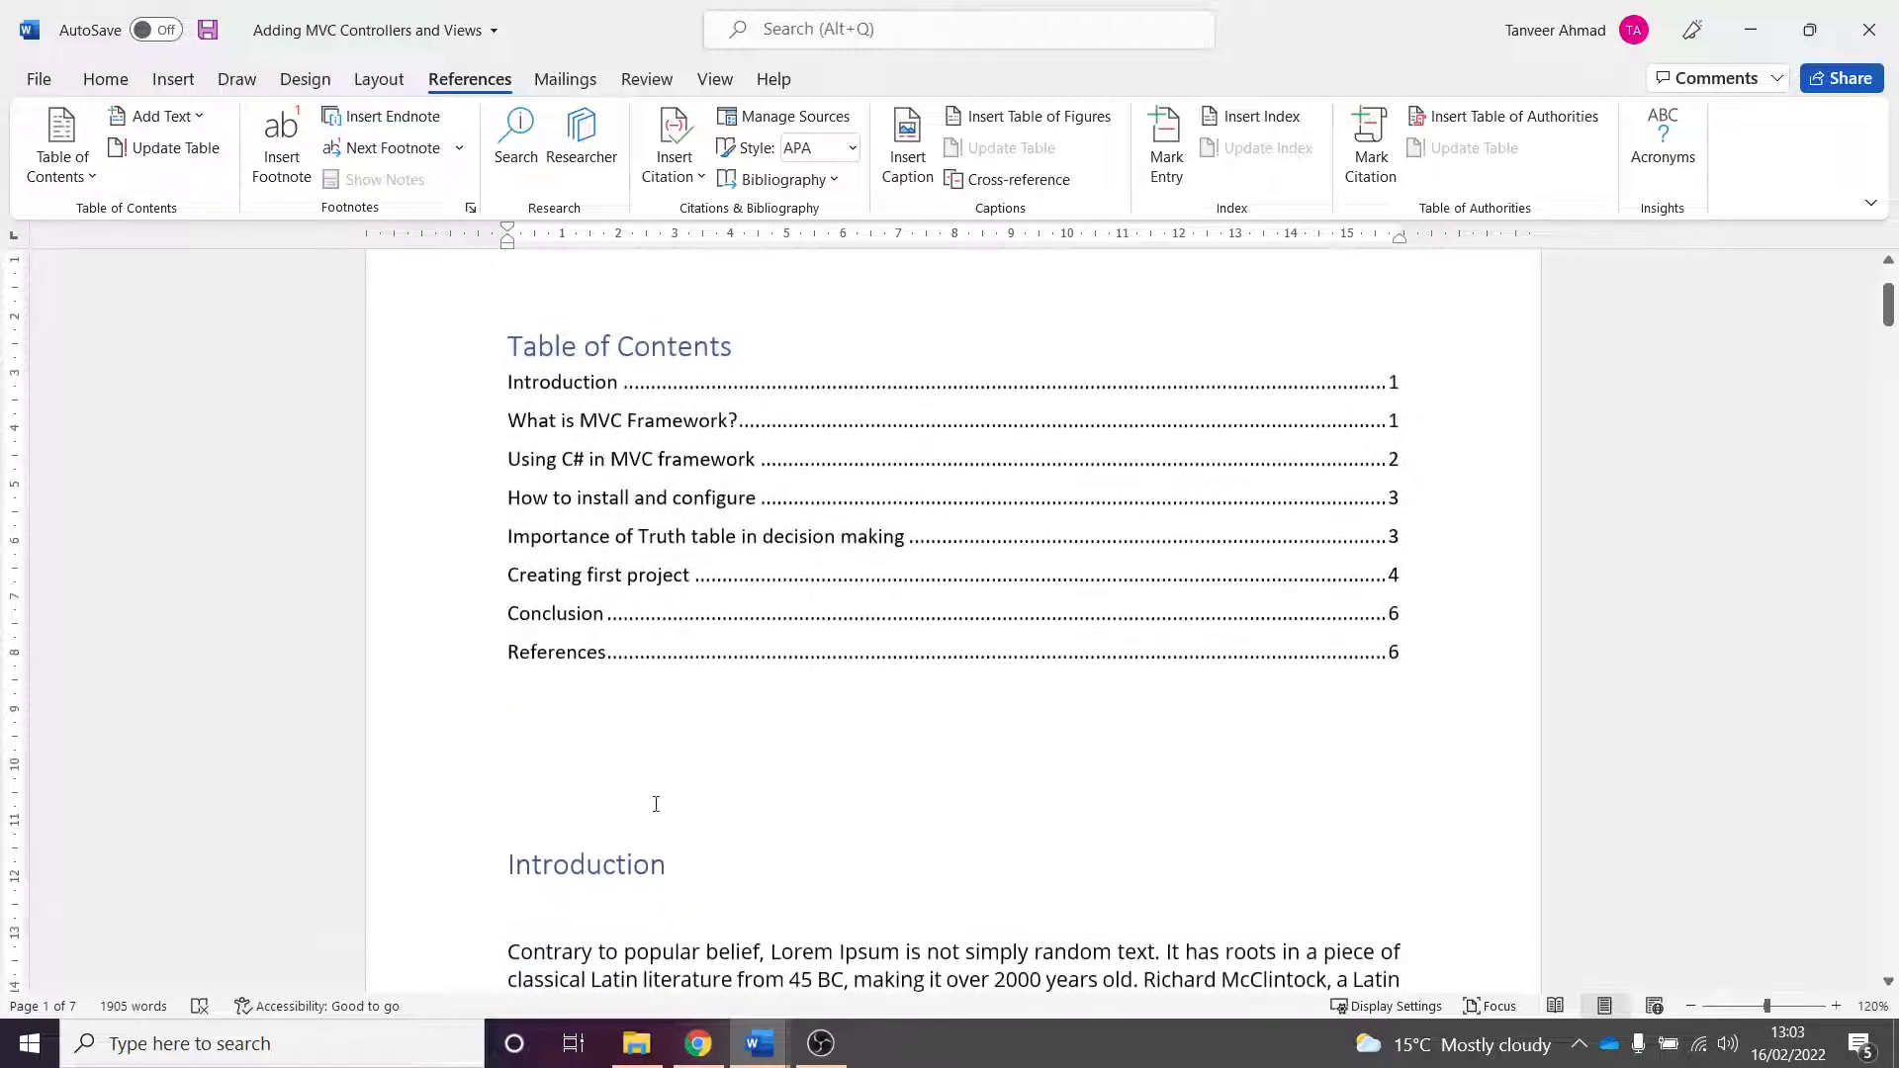
- Insert blank lines after the table of contents to push the "Introduction" heading onto the next page
key(Return)
key(Return)
key(Return)
key(Return)
key(Return)
key(Return)
key(Return)
key(Return)
key(Return)
key(Return)
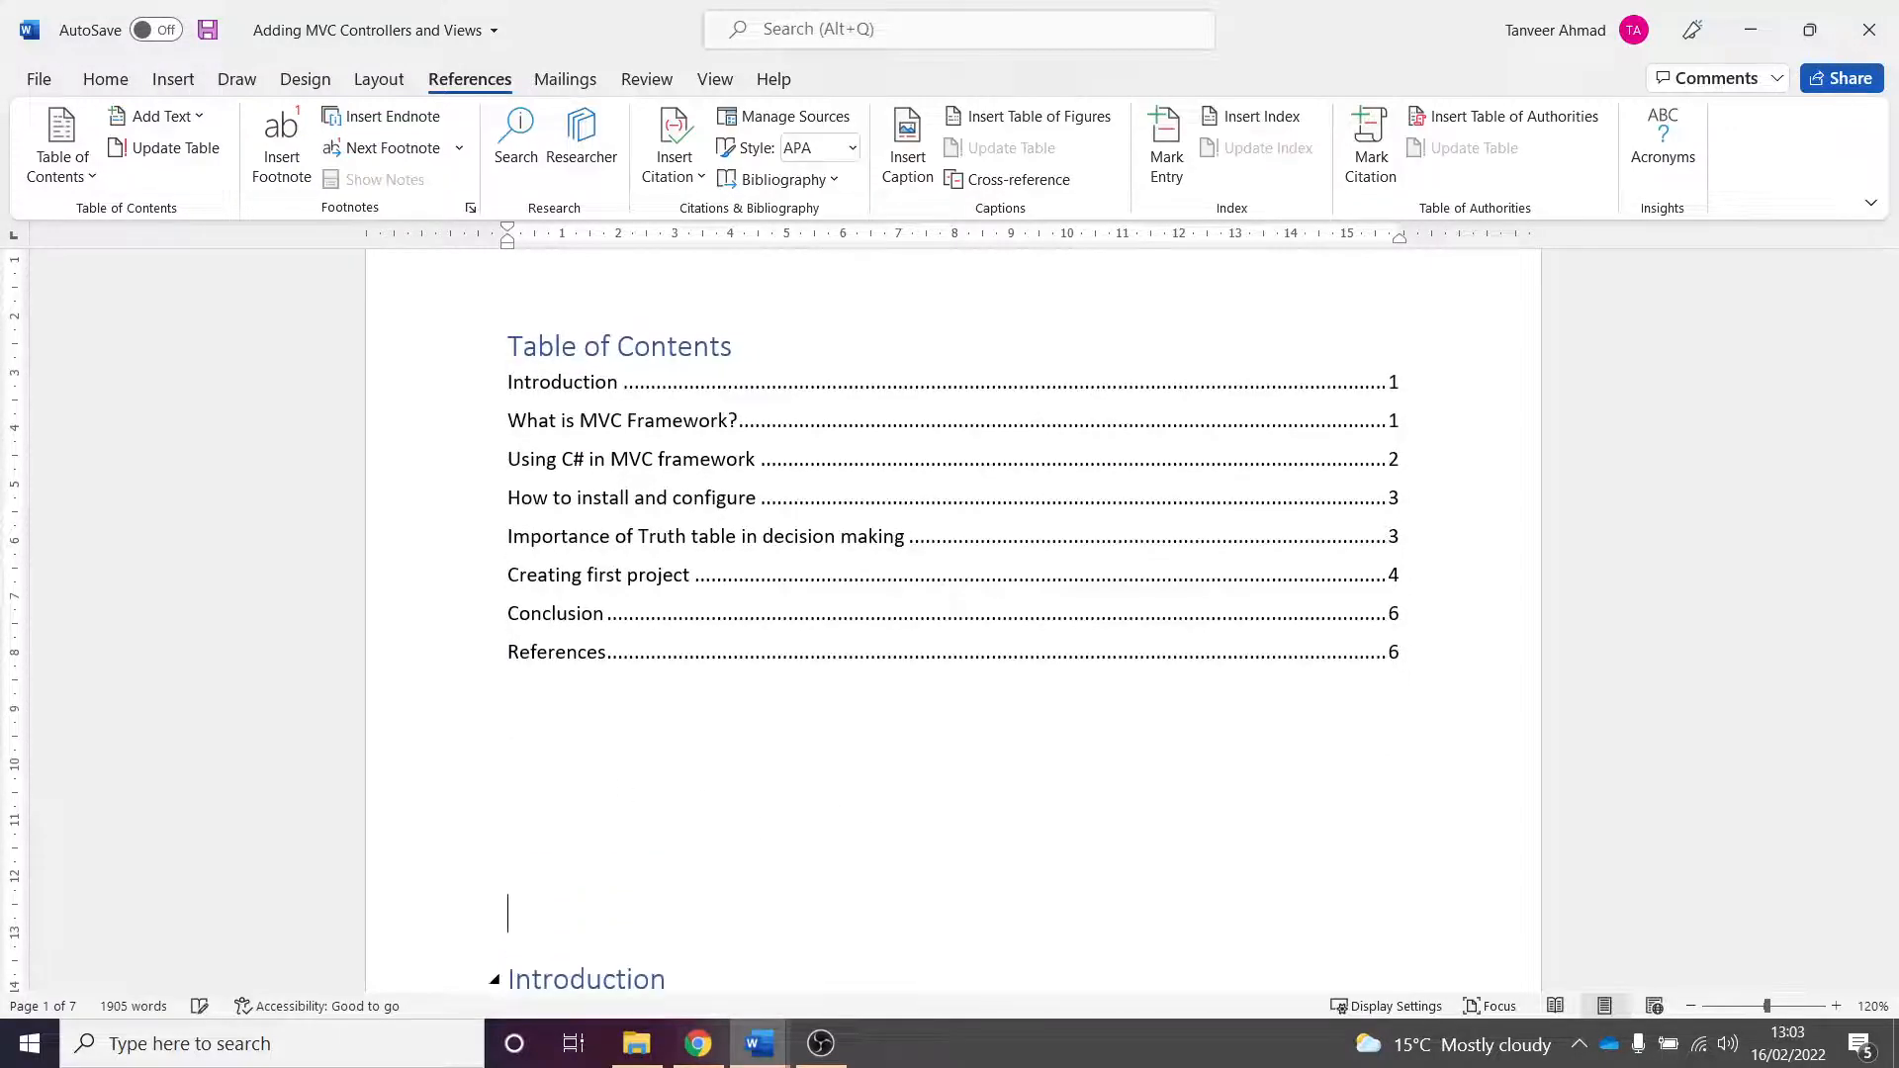
key(Return)
key(Return)
key(Return)
key(Return)
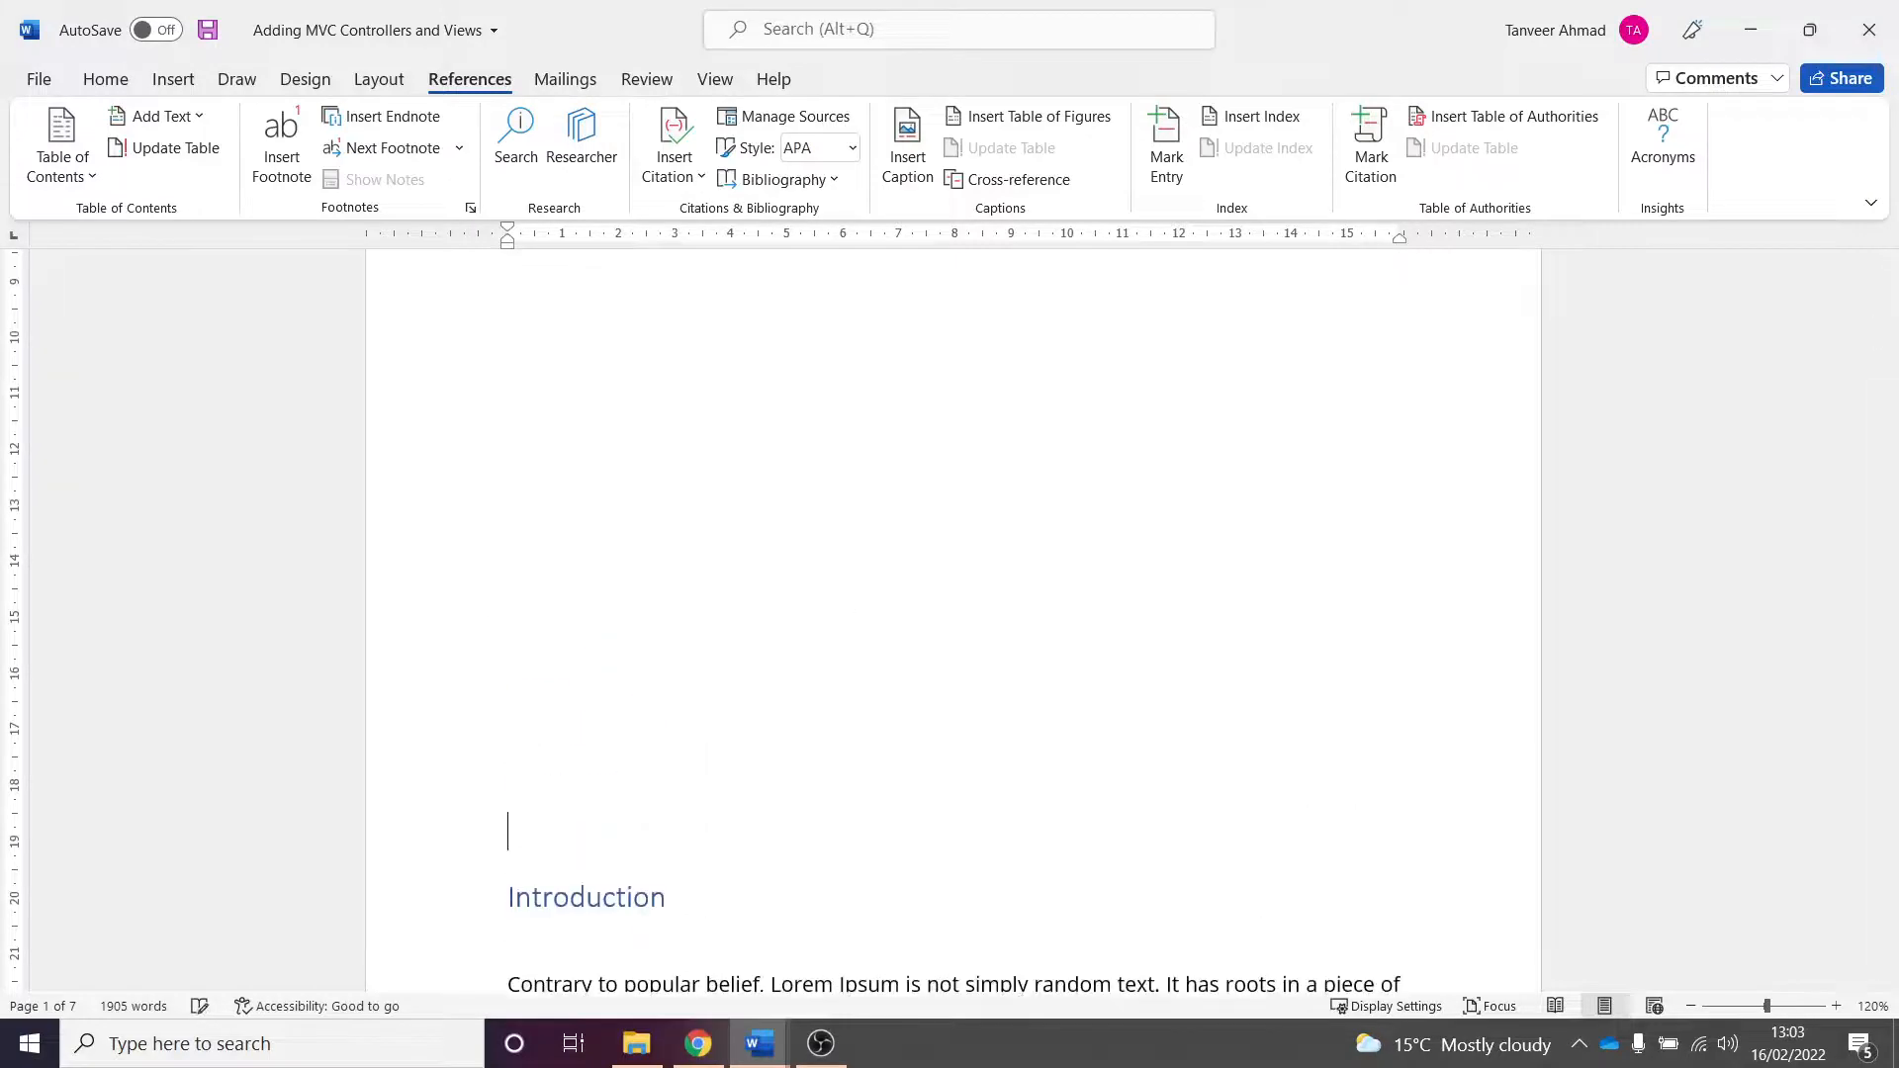
scroll(953, 633, down, 4)
key(Return)
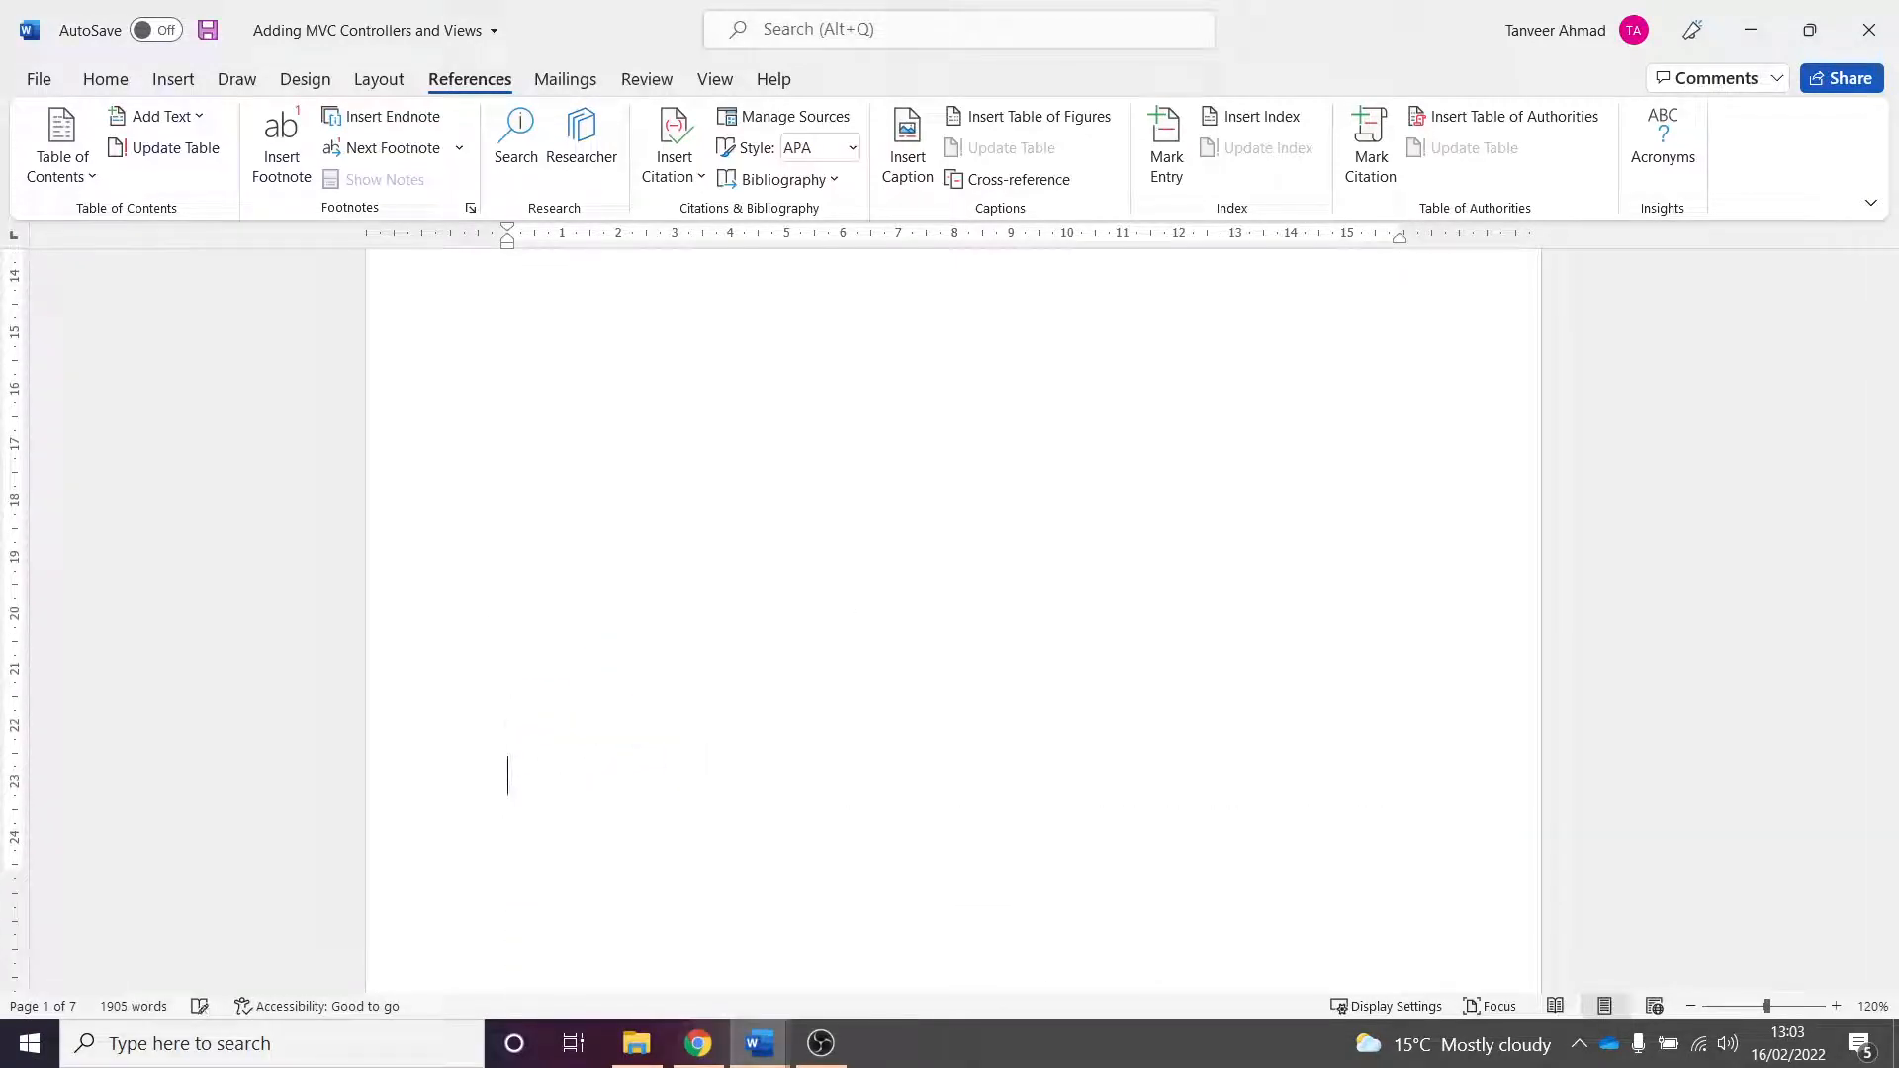
scroll(797, 645, down, 5)
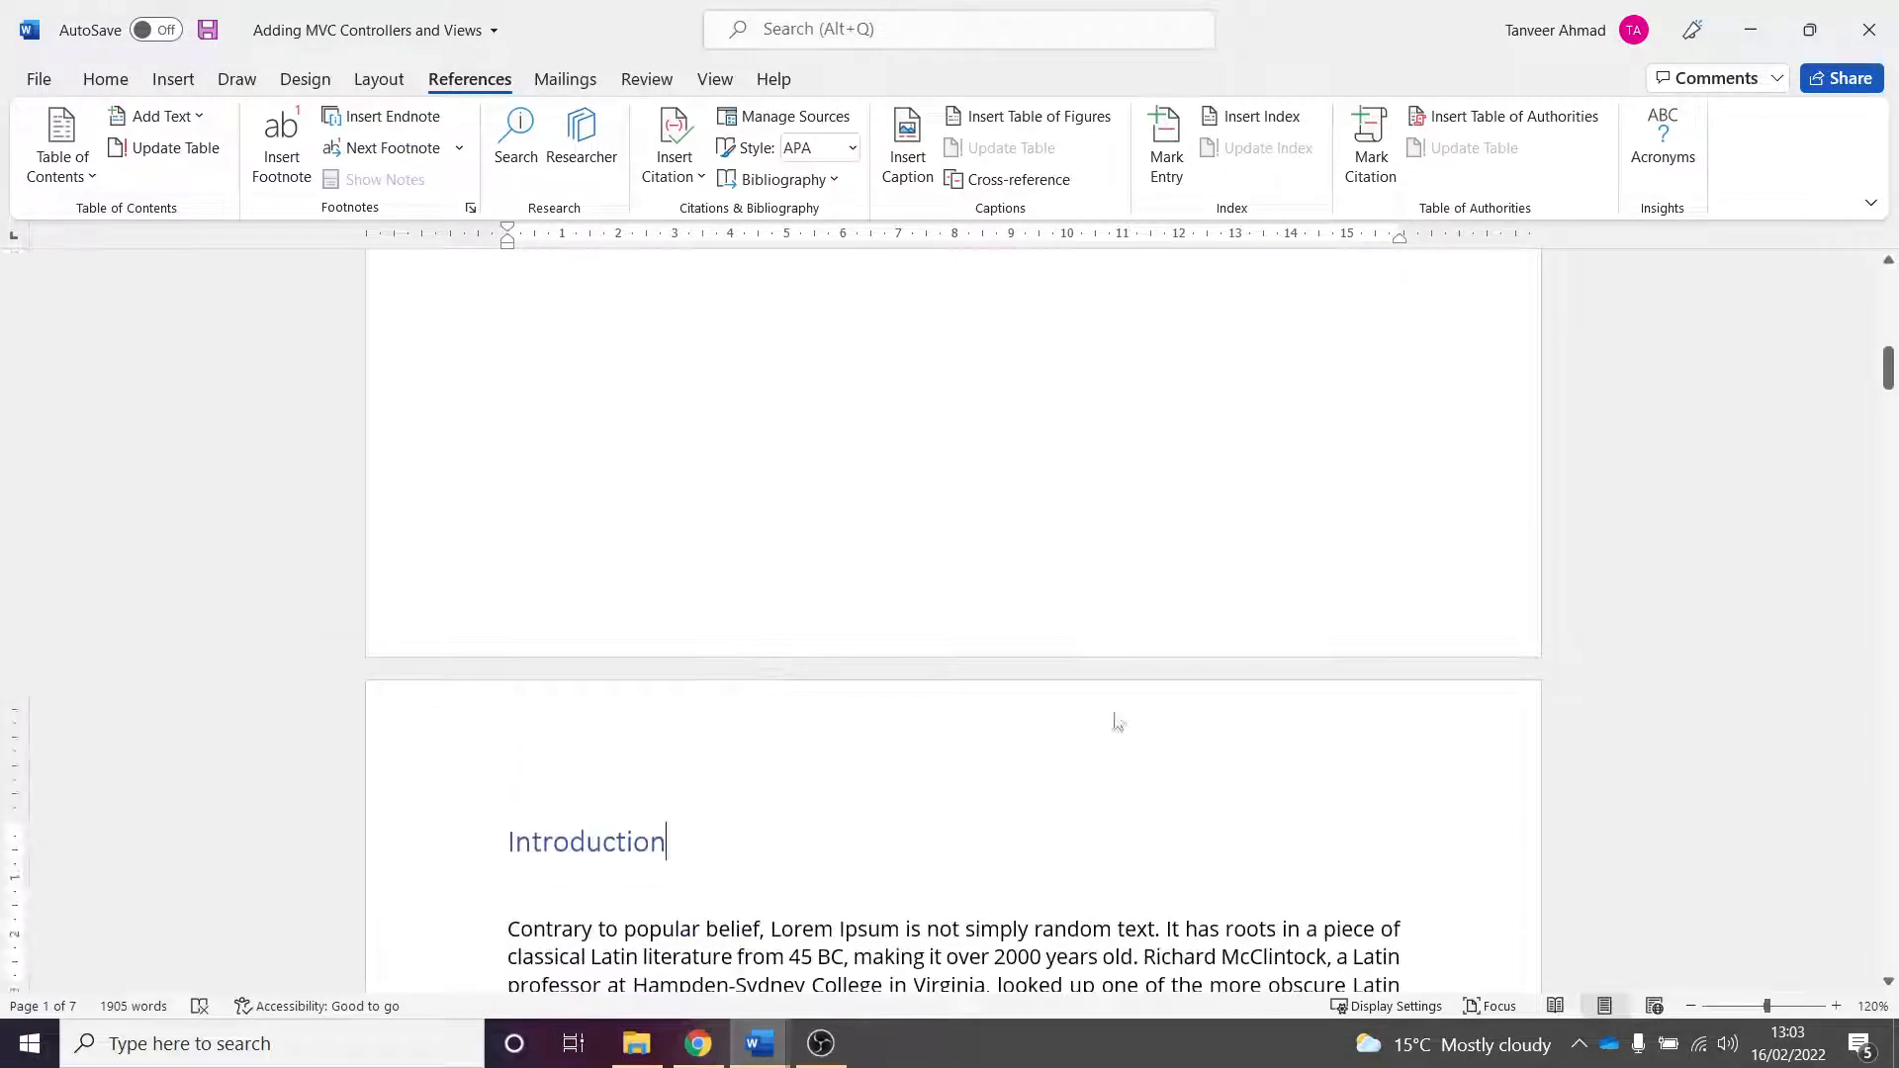
- Browse the document's headings to compare their pages with the table of contents entries
drag(1887, 373, 1889, 906)
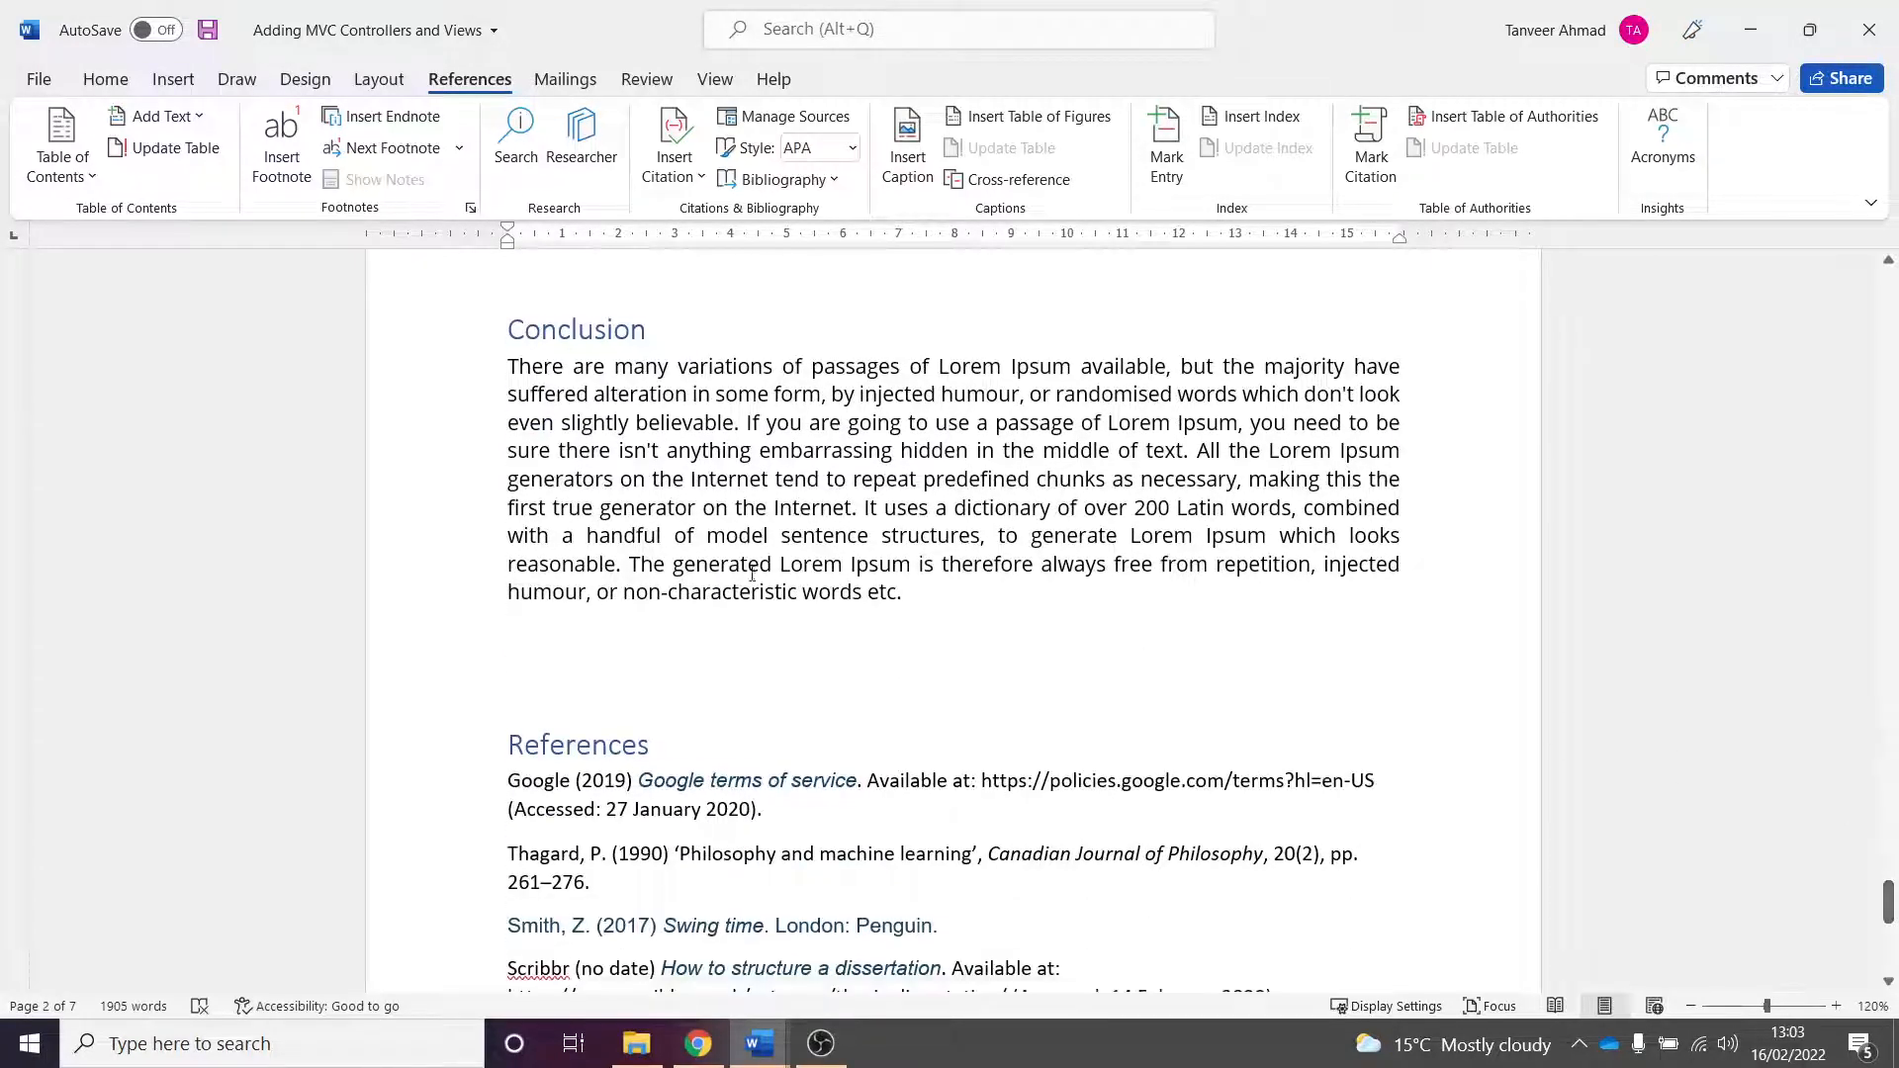
click(638, 310)
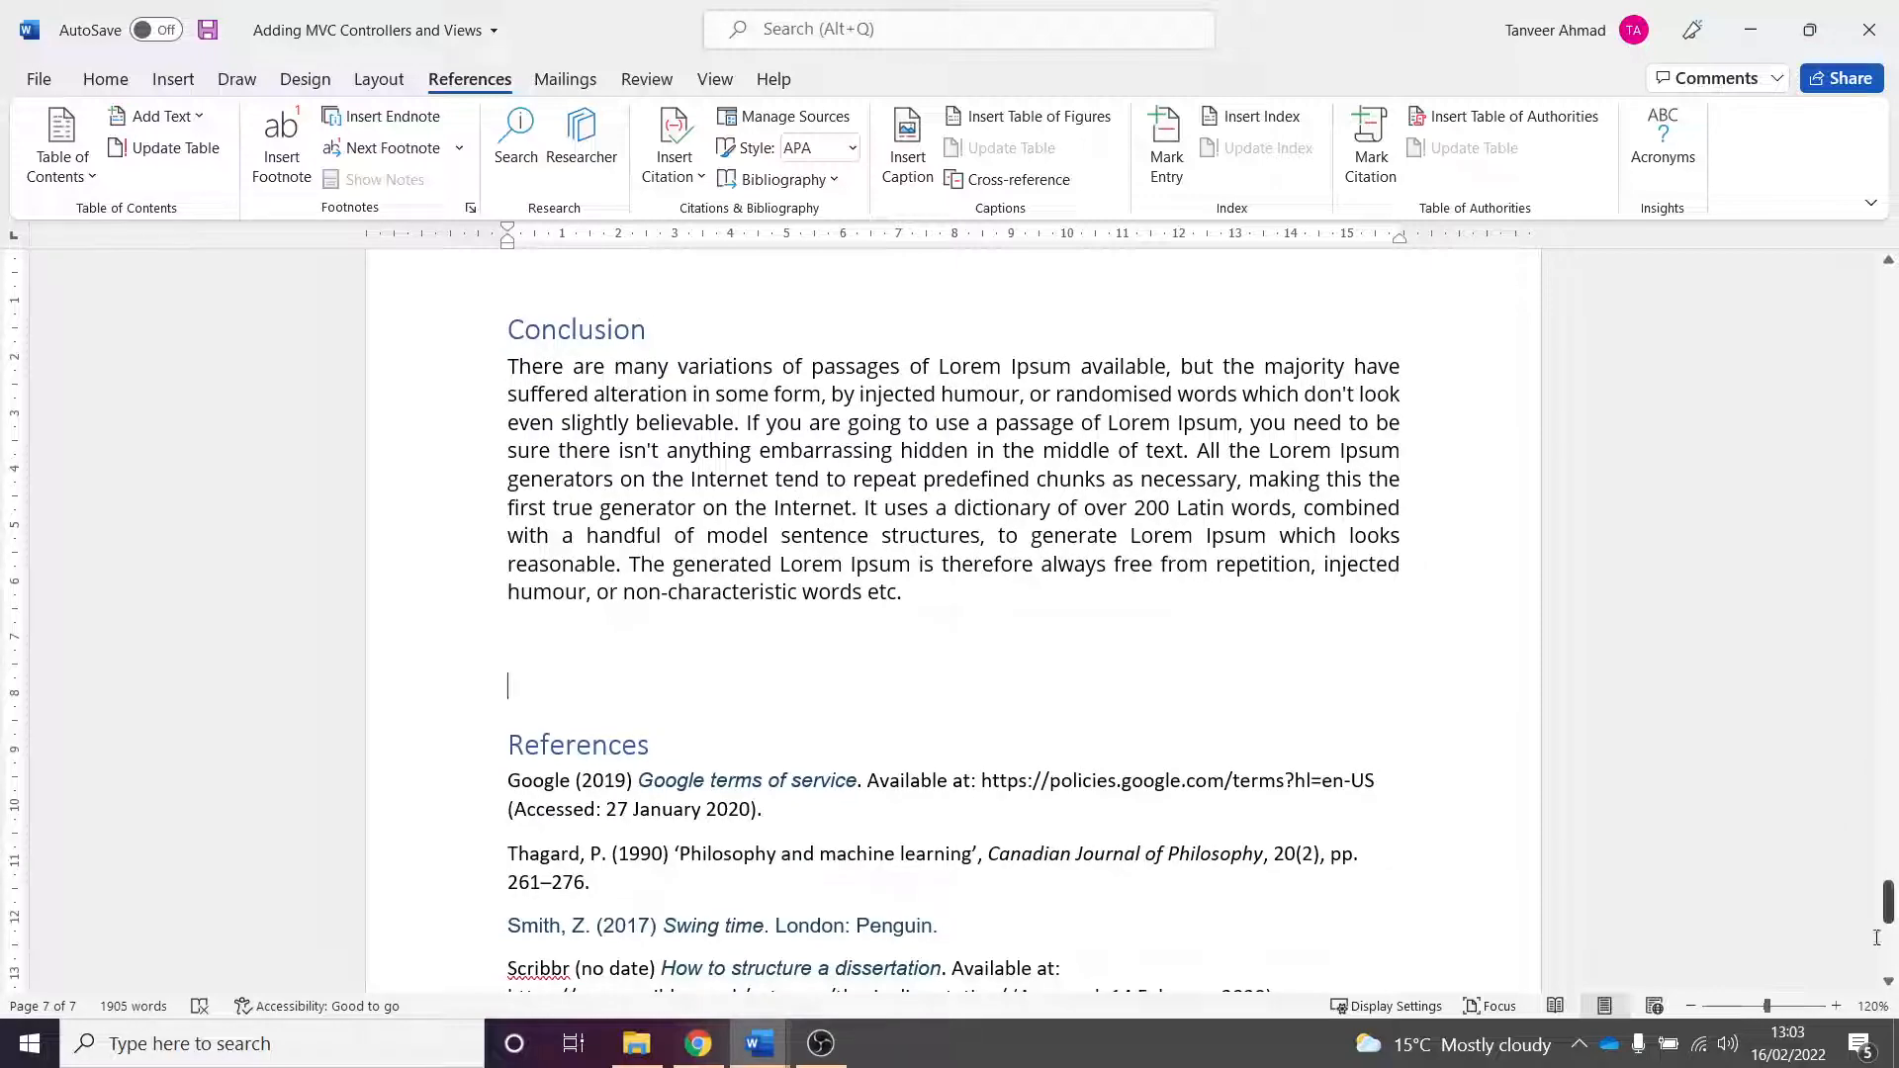
drag(1889, 902, 1889, 686)
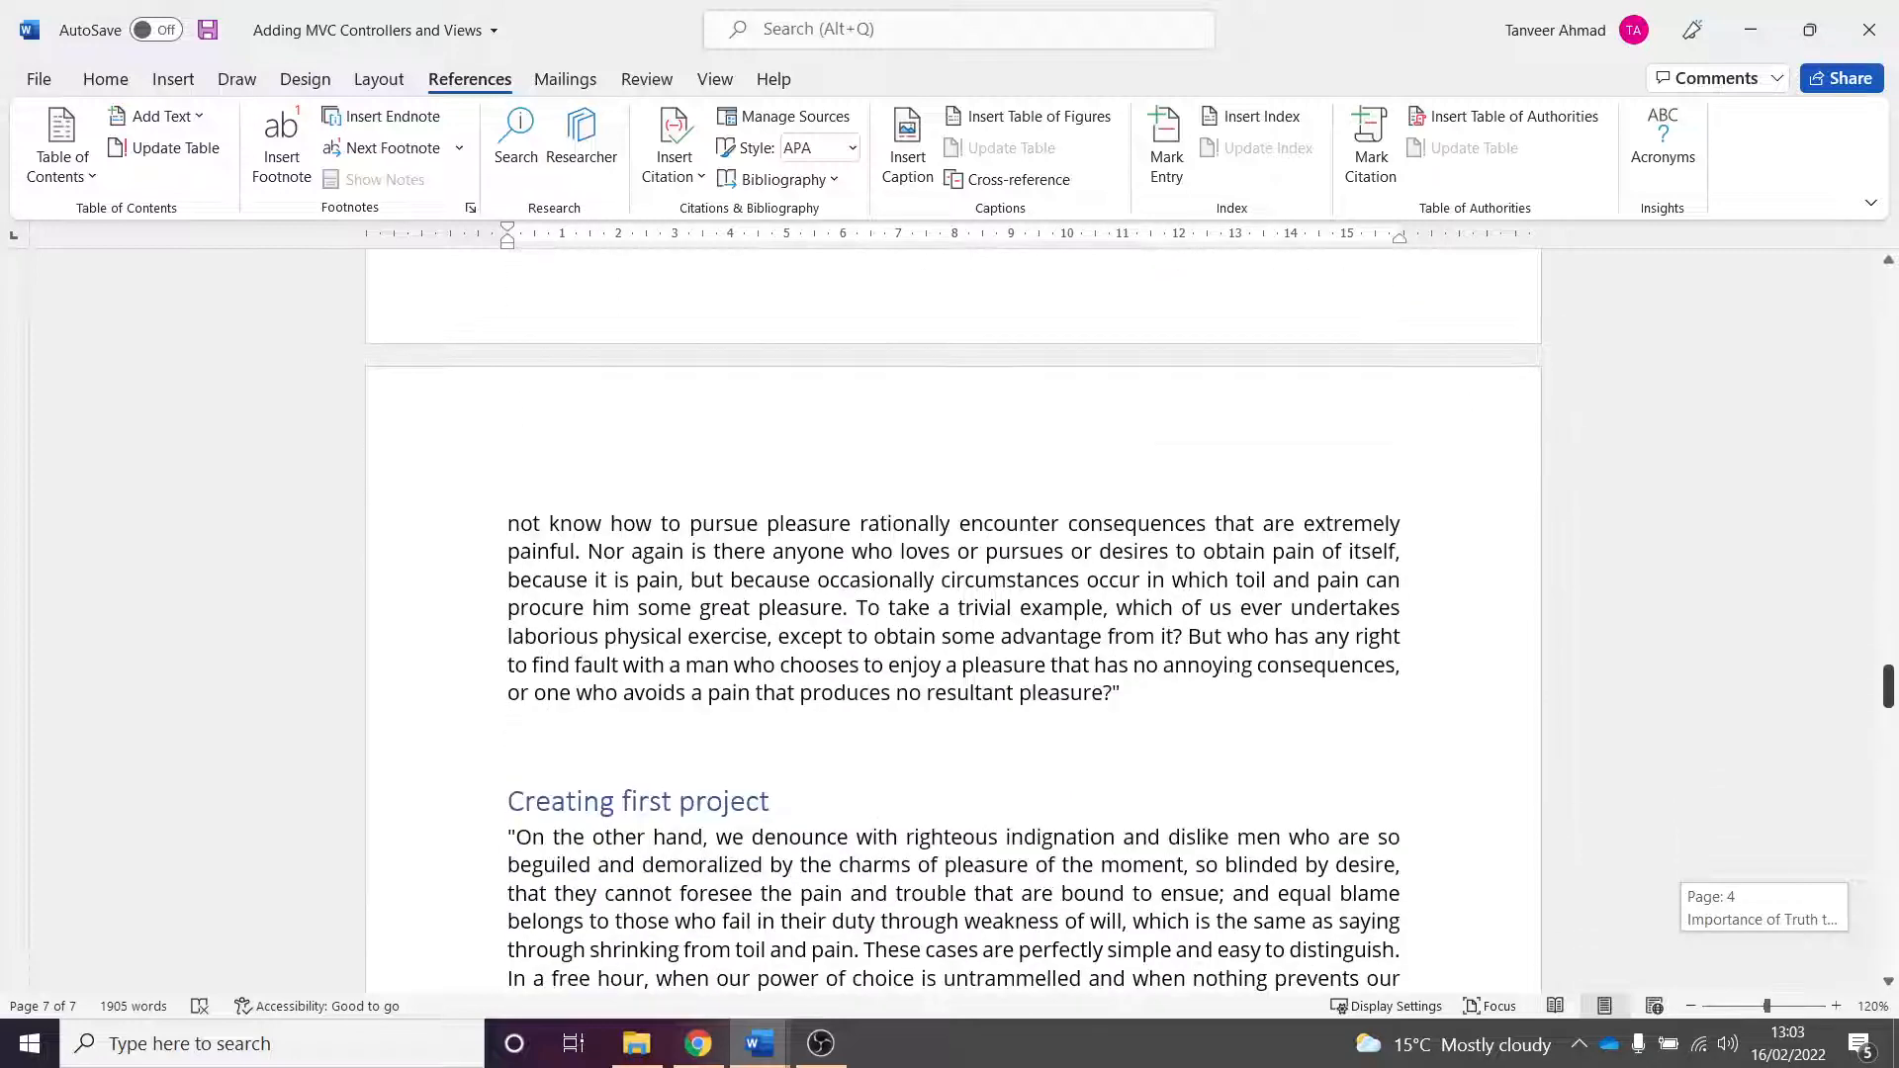
click(802, 813)
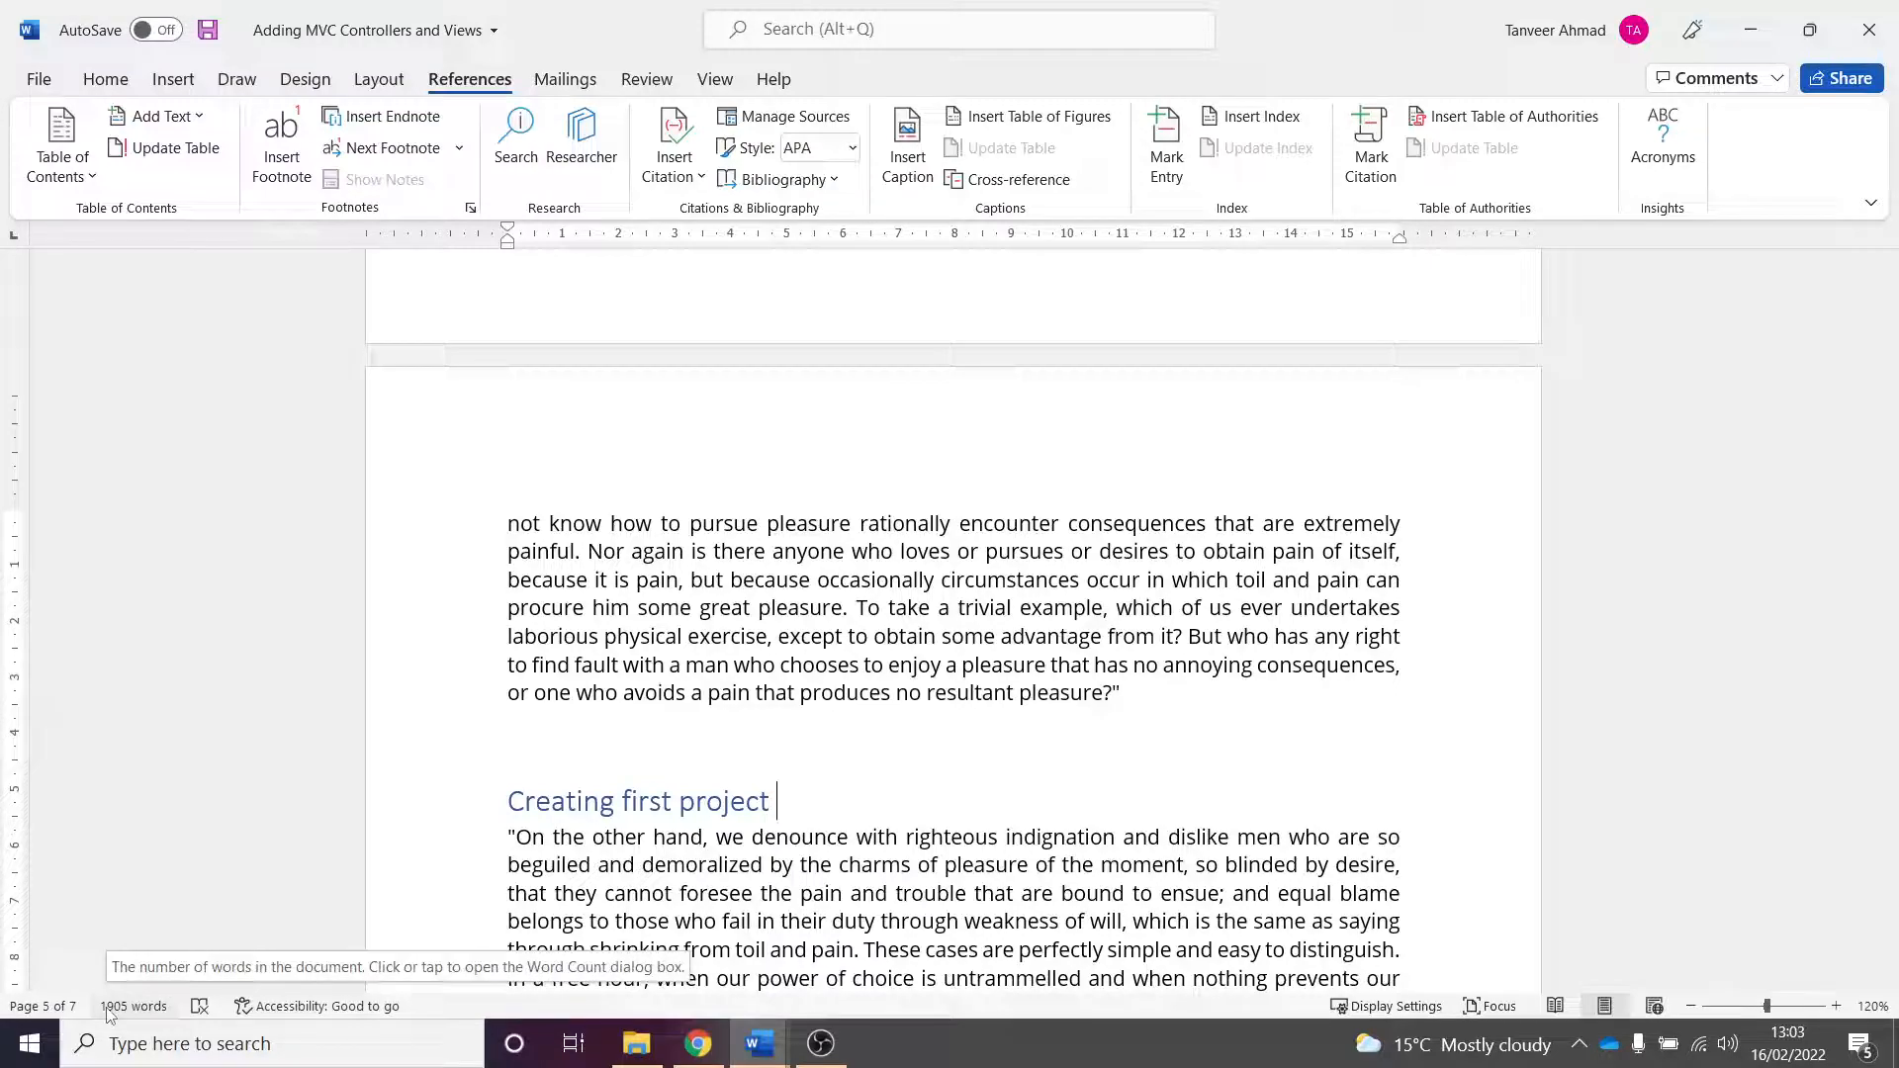
drag(1889, 697, 1889, 314)
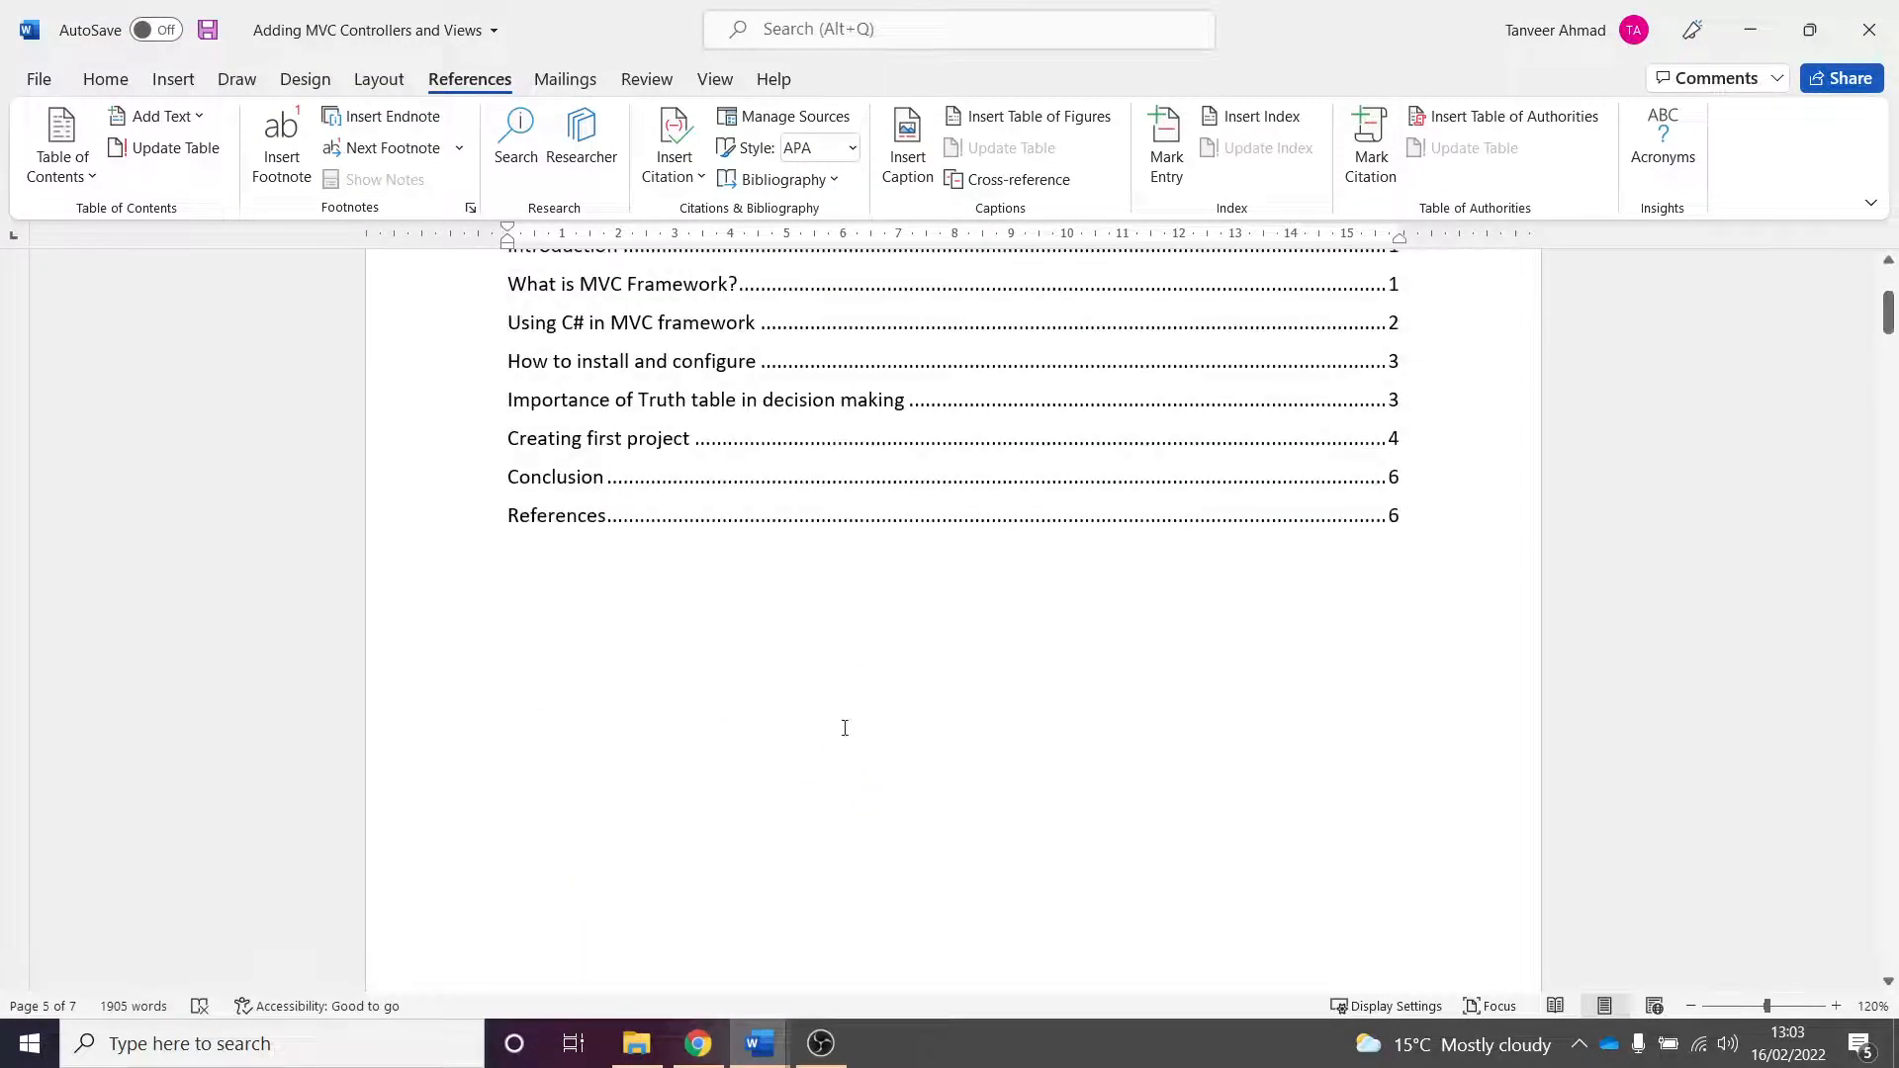
scroll(869, 820, up, 2)
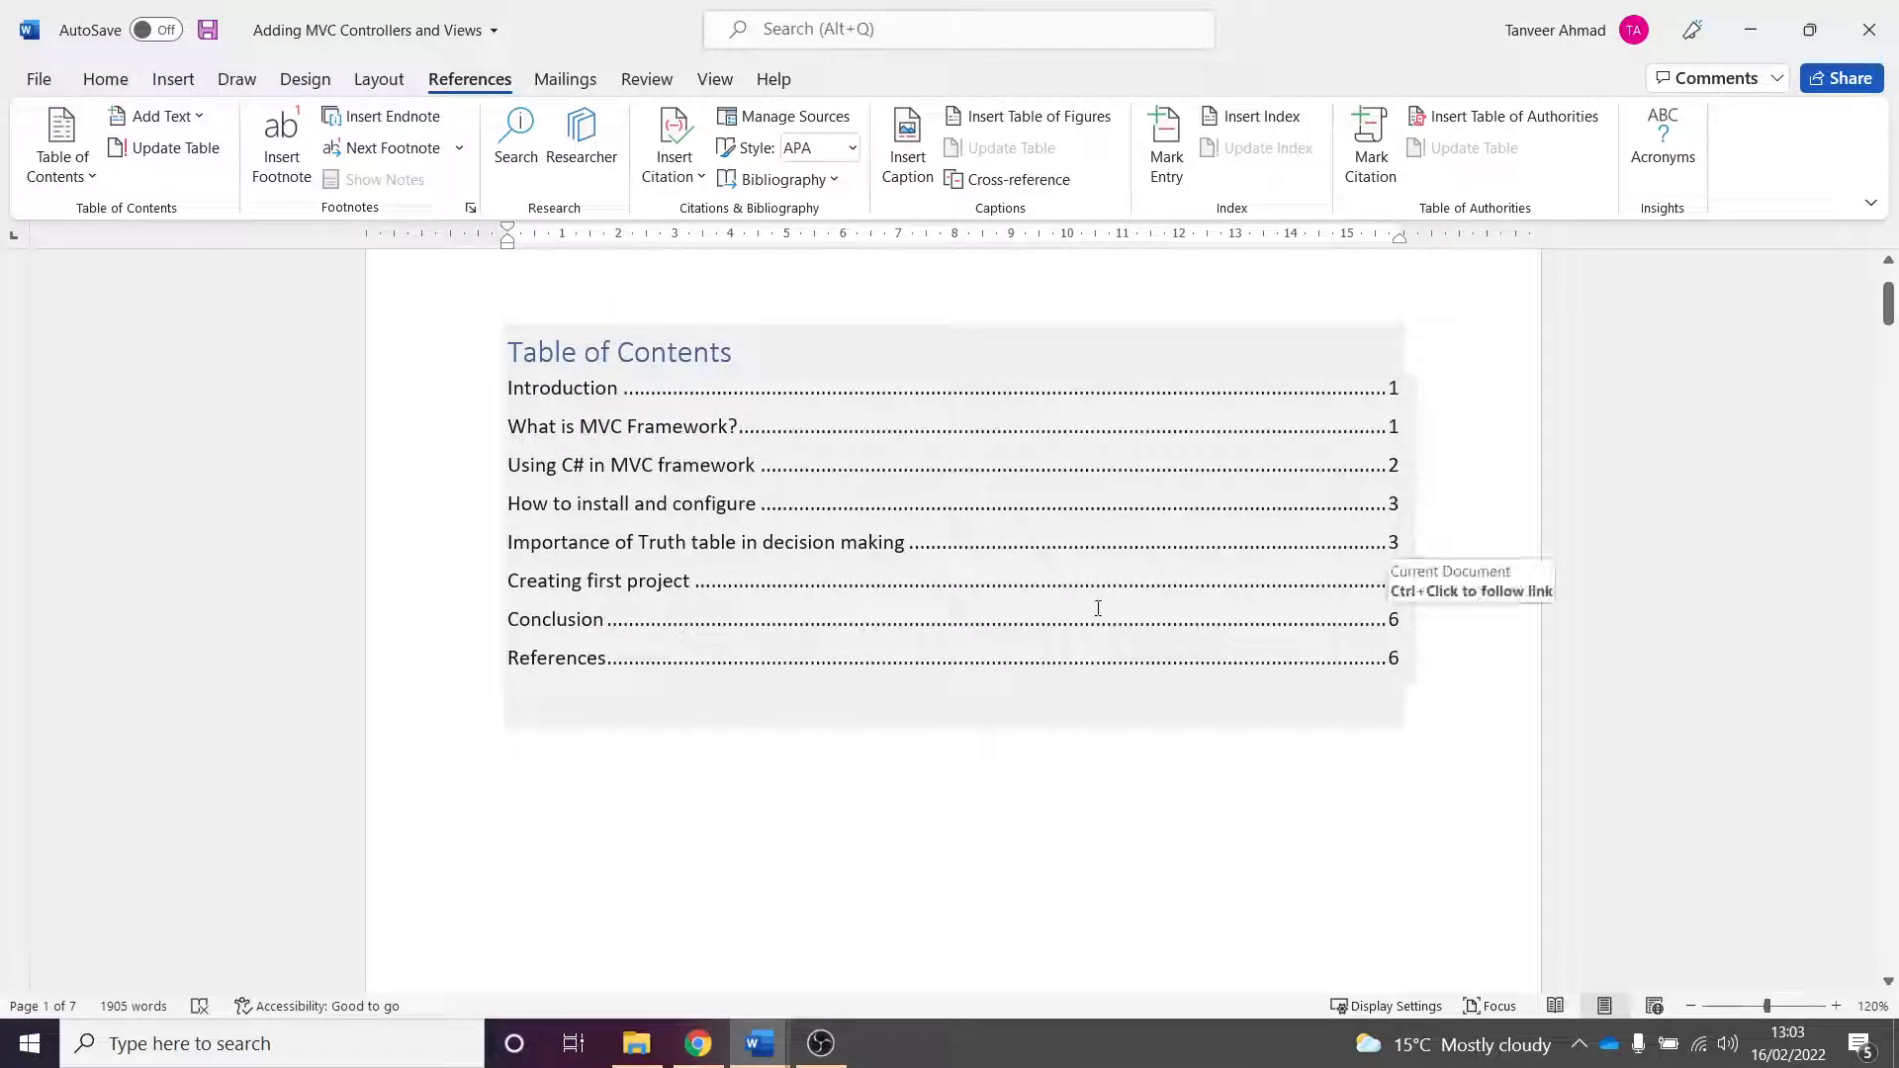
- Update the table of contents, refreshing its page numbers only
click(648, 395)
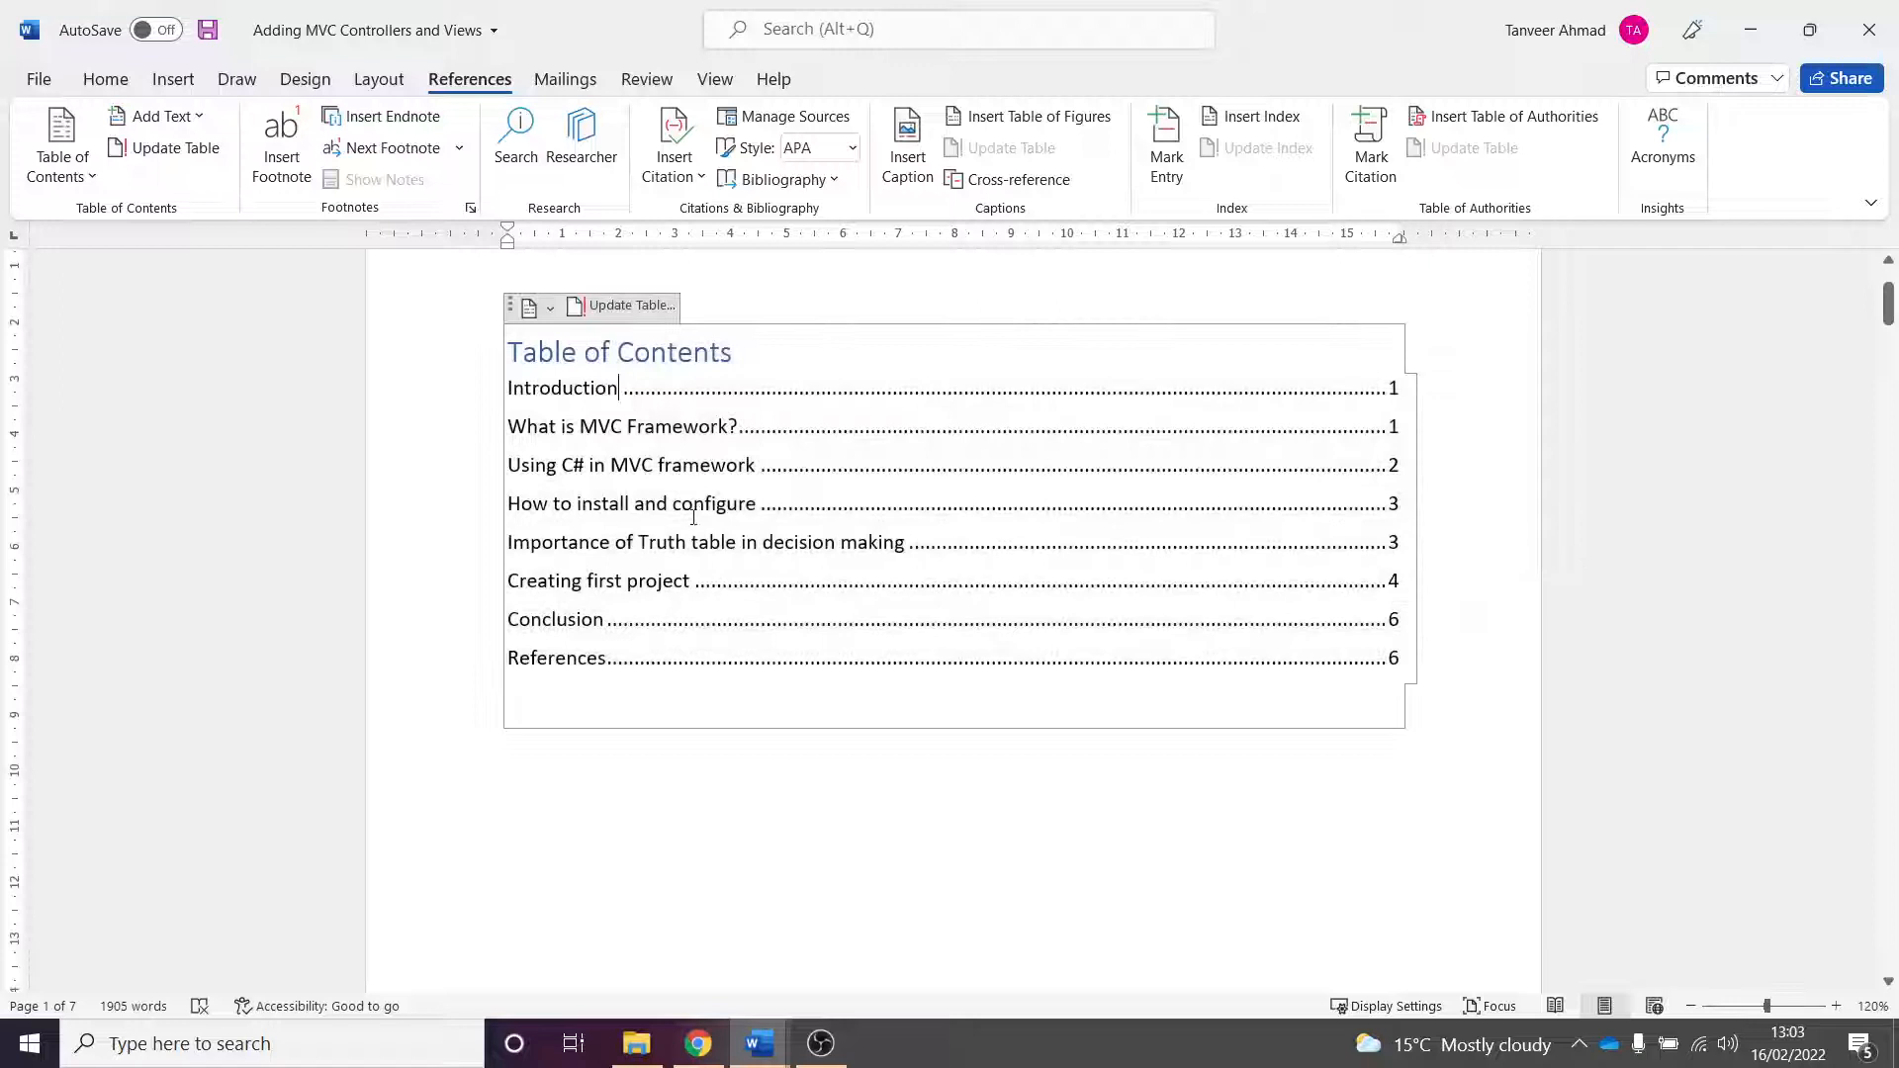
click(550, 312)
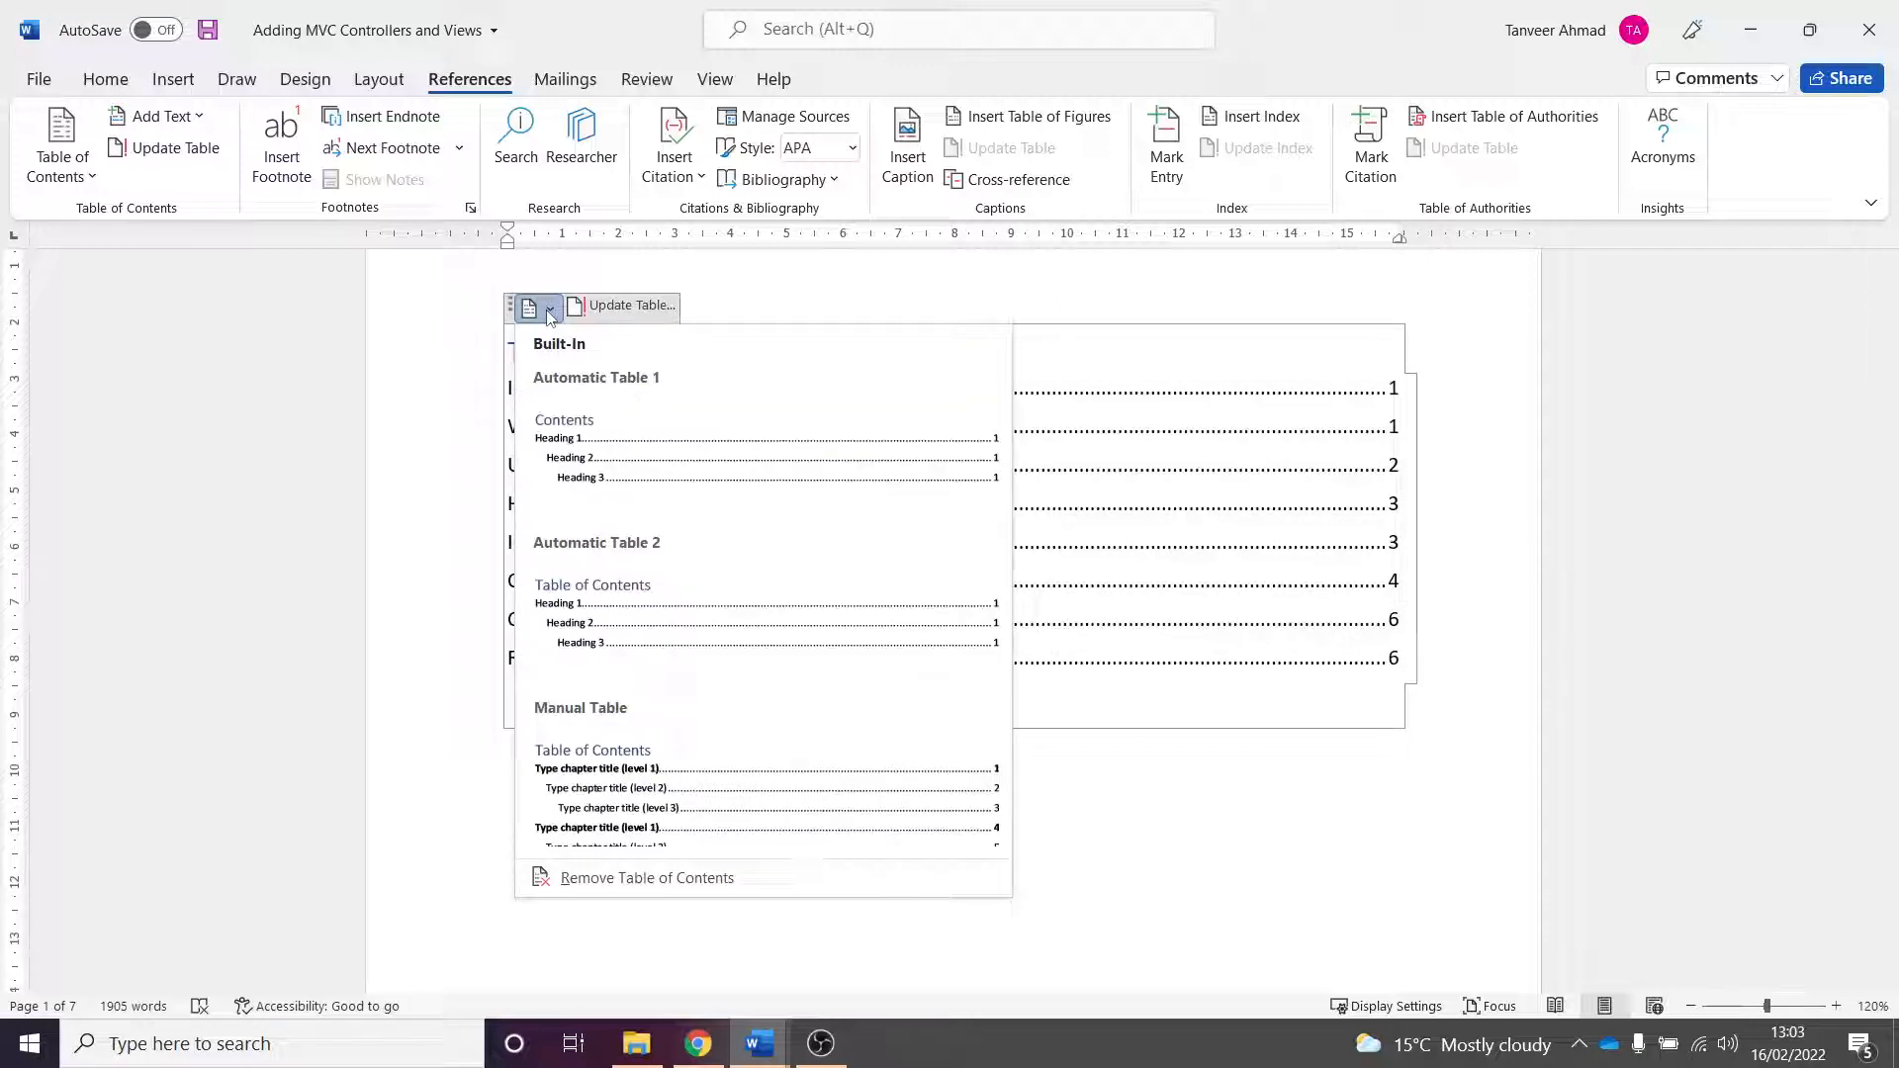
click(630, 306)
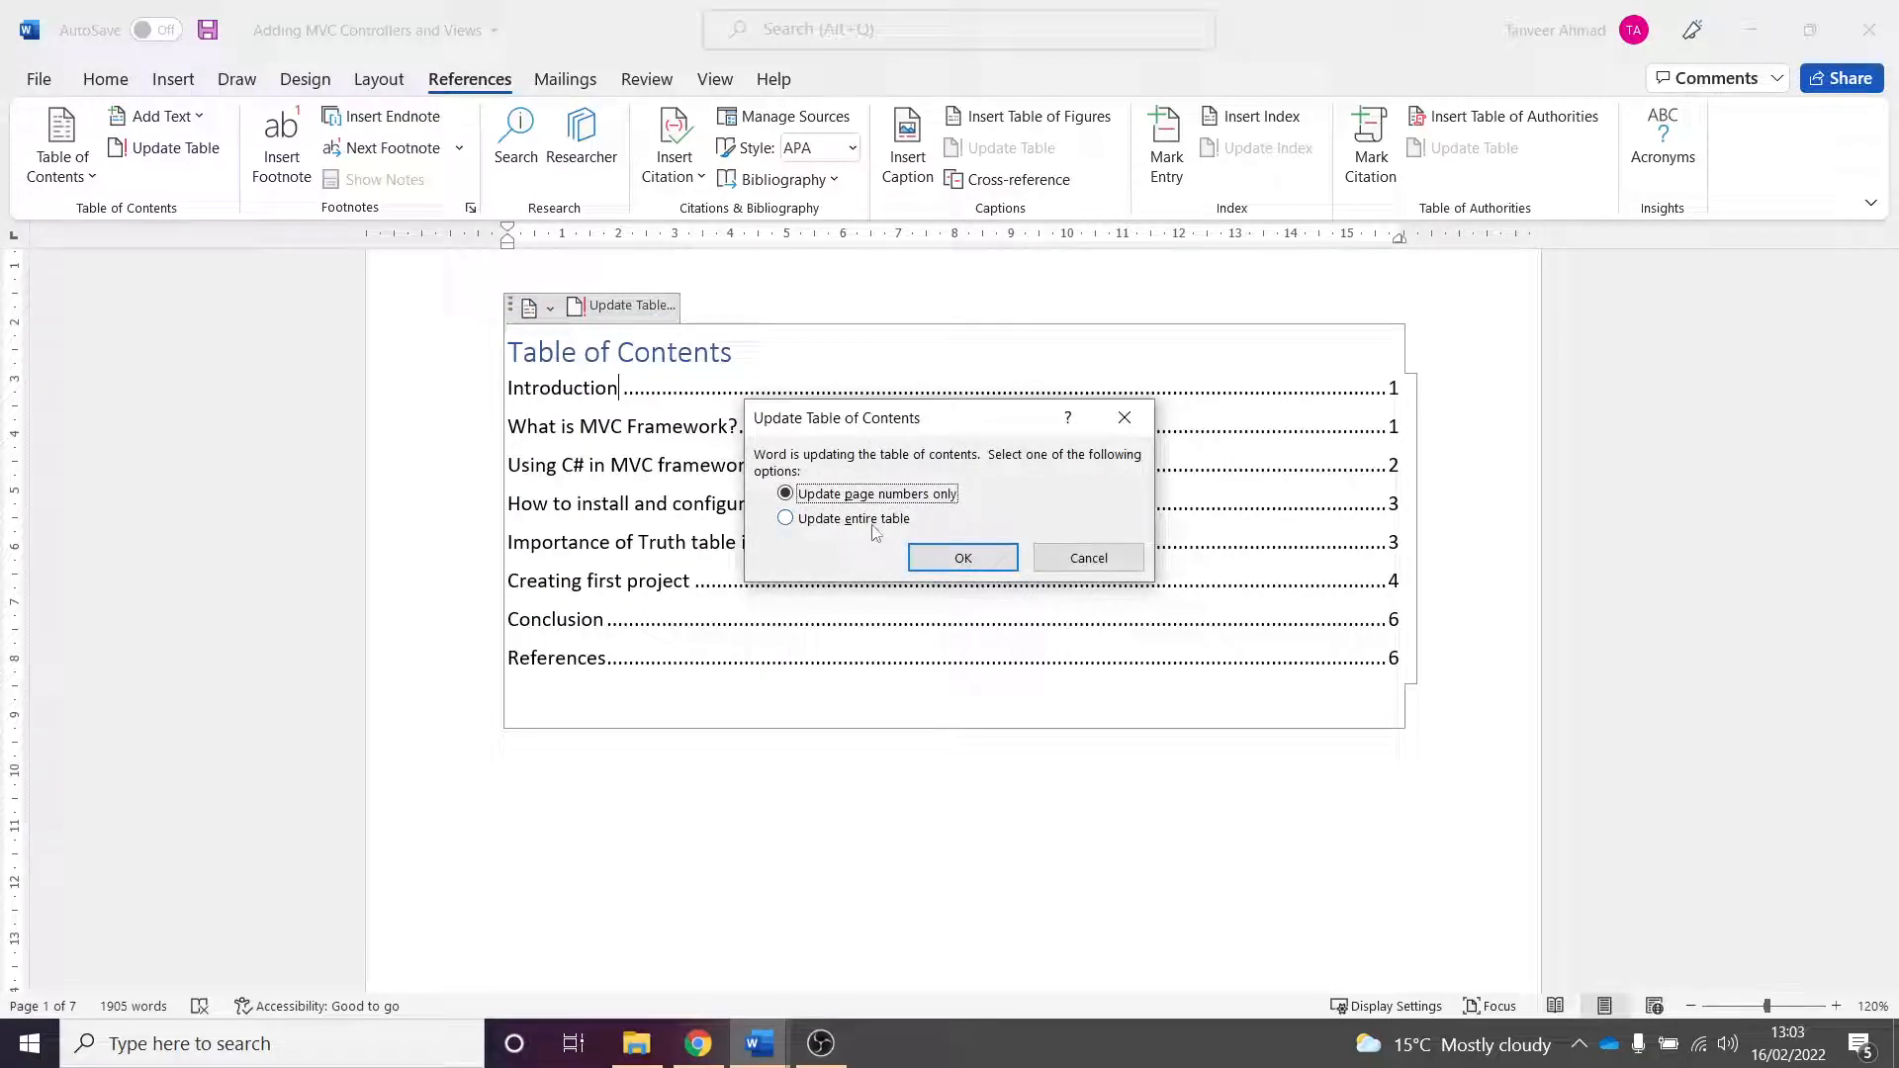
click(832, 523)
click(850, 495)
click(962, 557)
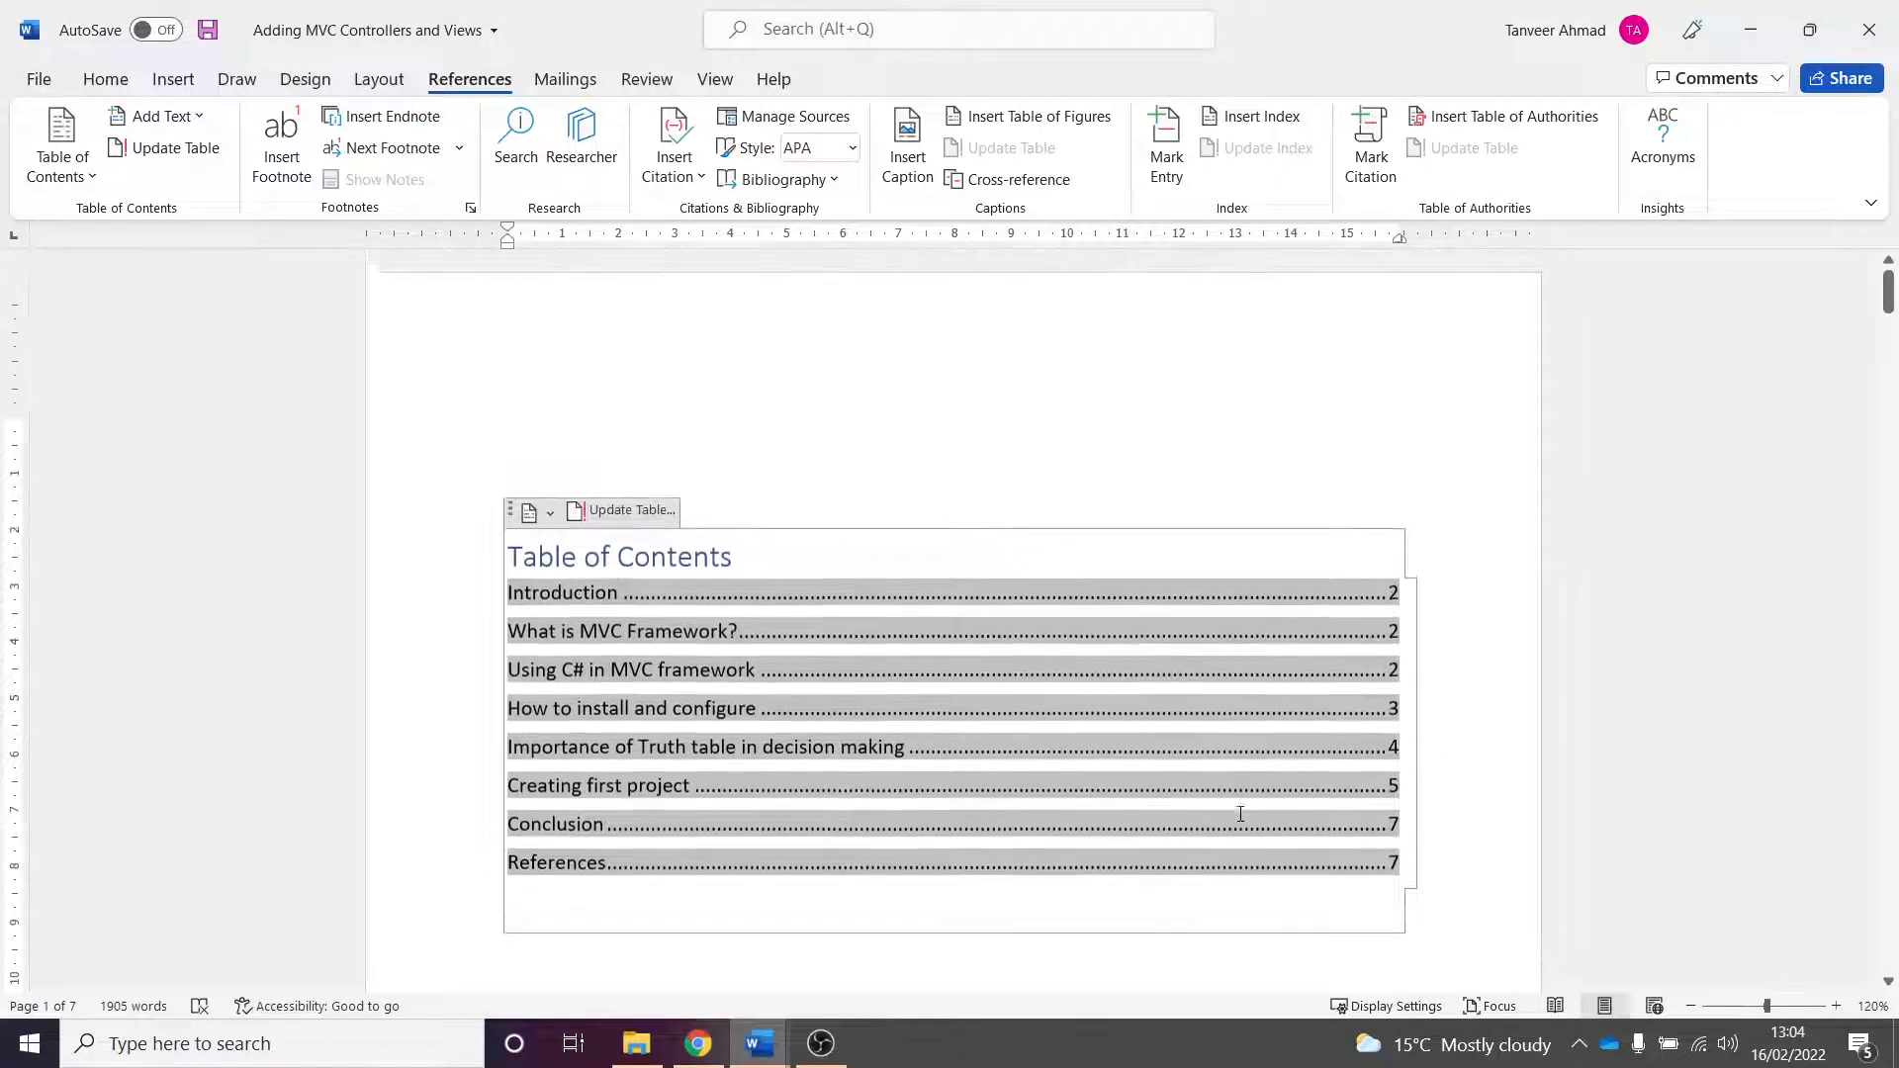
- Scroll through the document to compare the updated table of contents with the heading pages
click(1195, 737)
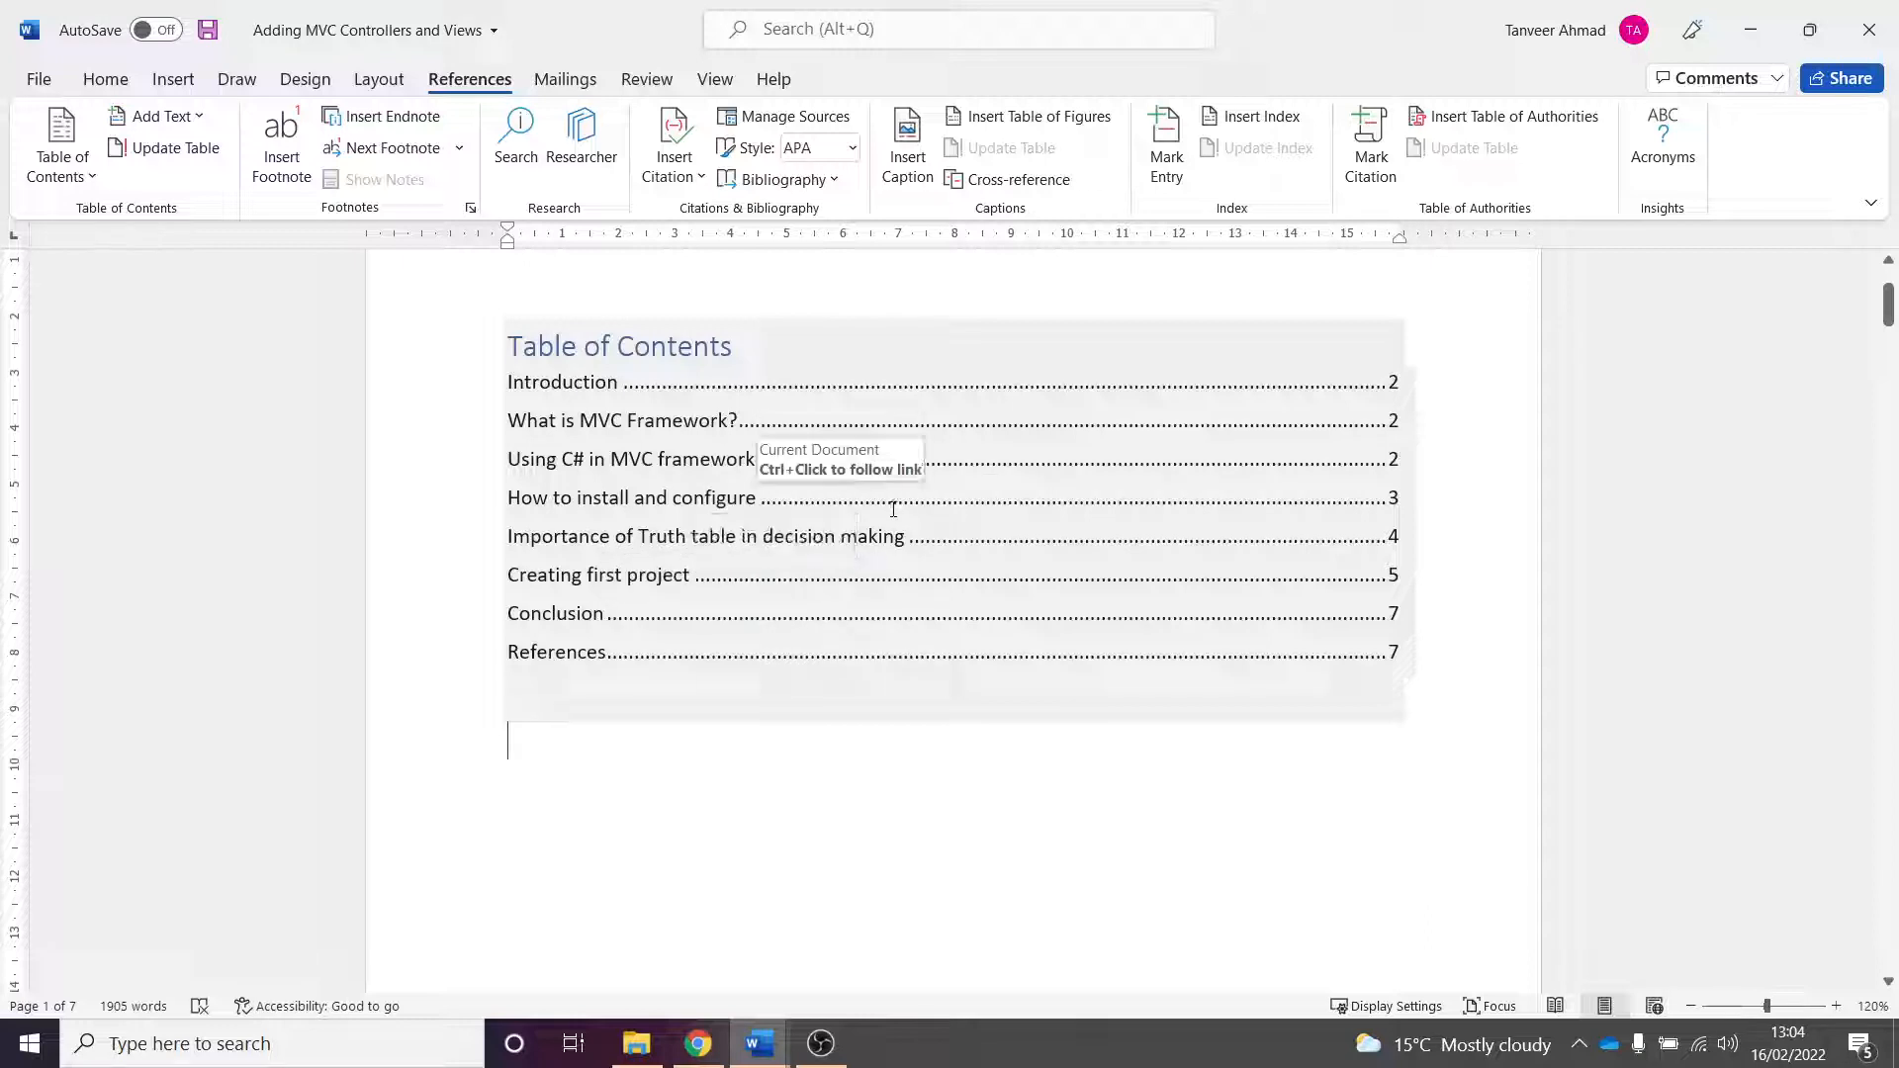
scroll(1104, 708, down, 10)
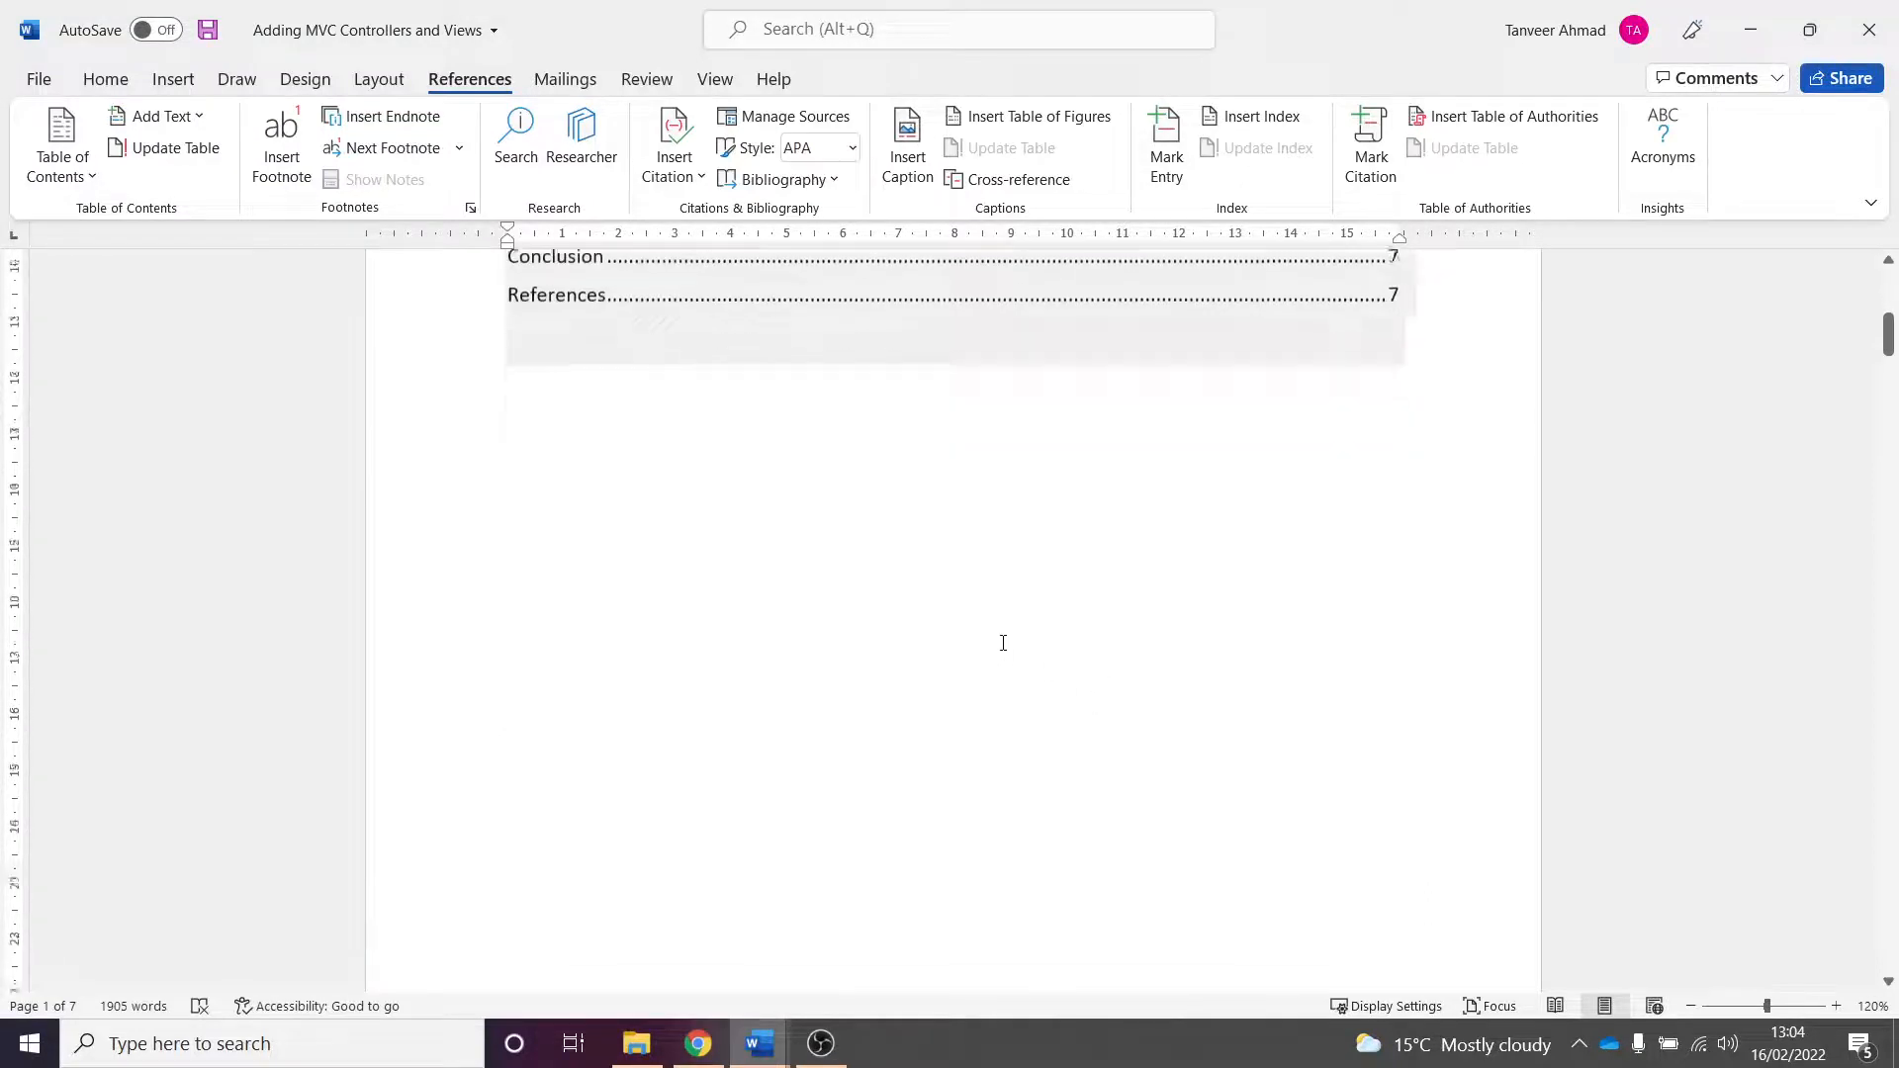
scroll(1016, 640, down, 2)
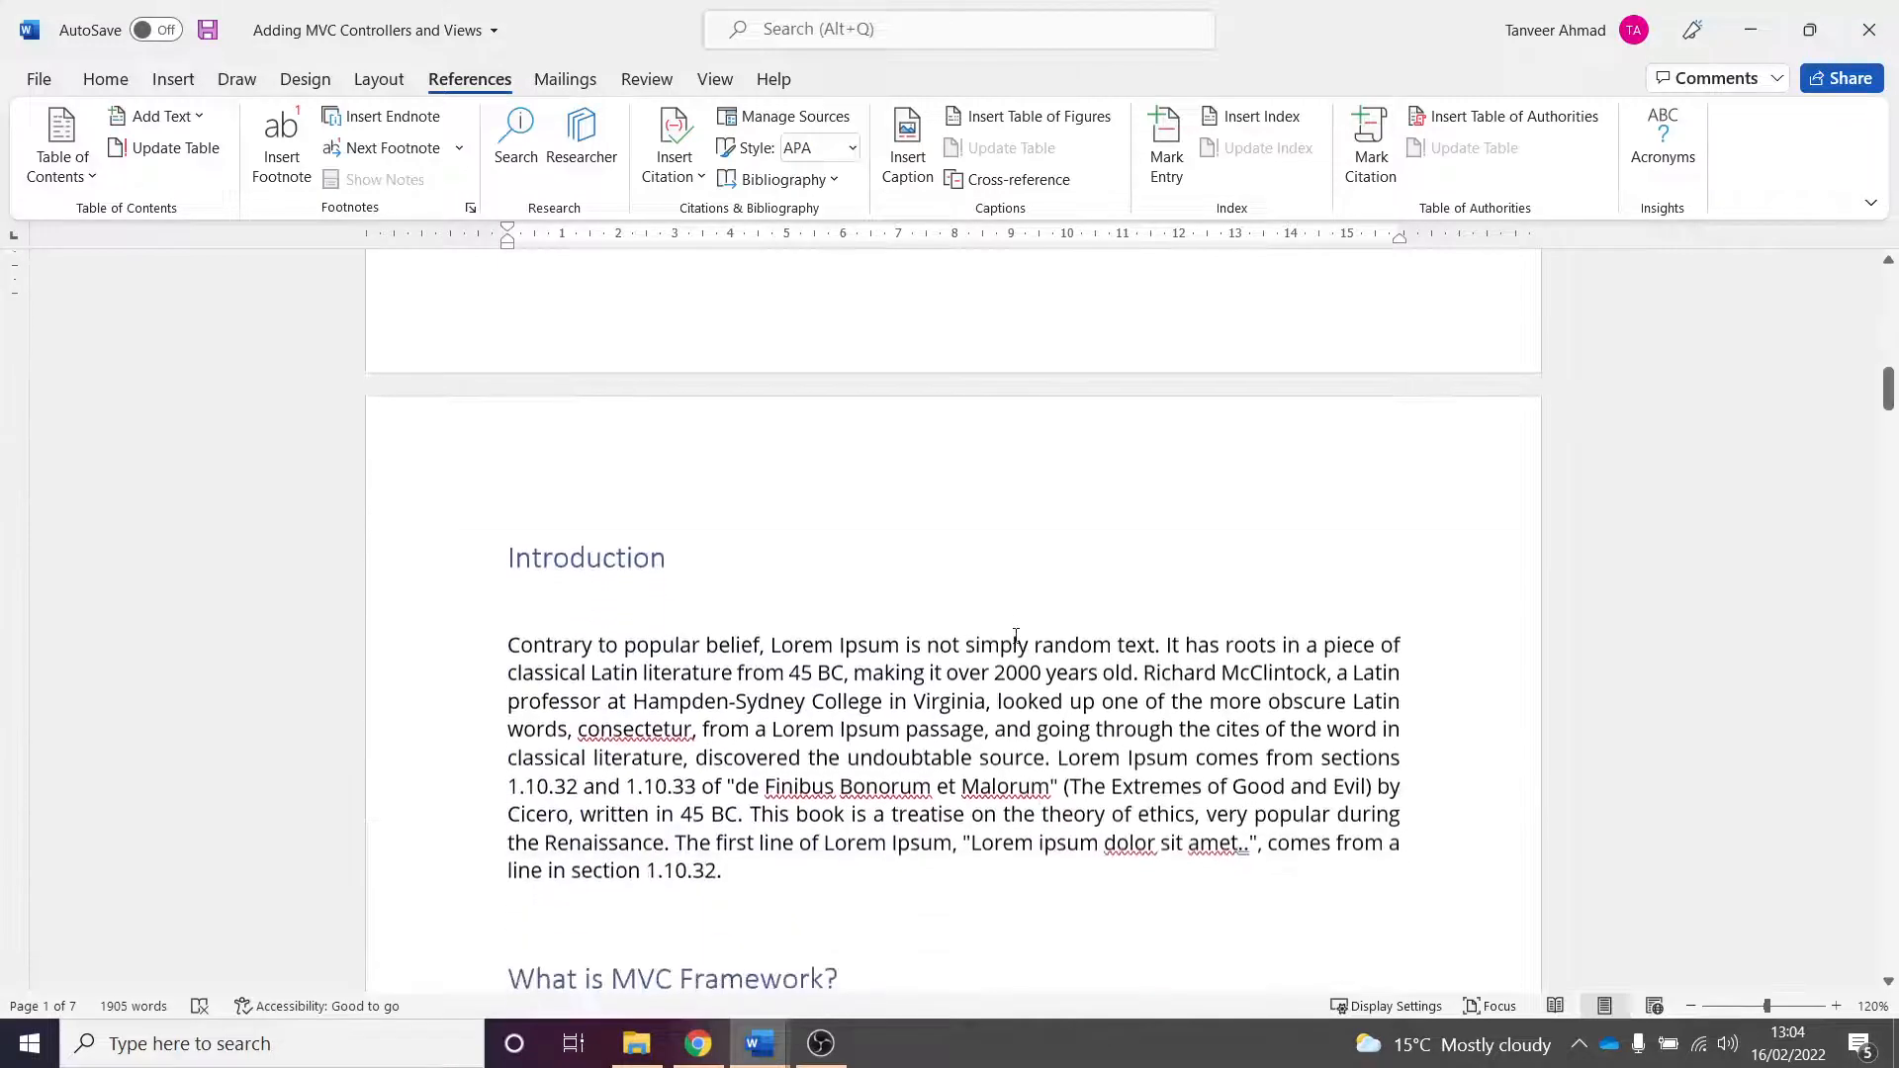
scroll(1016, 638, up, 6)
scroll(1016, 636, up, 3)
scroll(995, 633, down, 10)
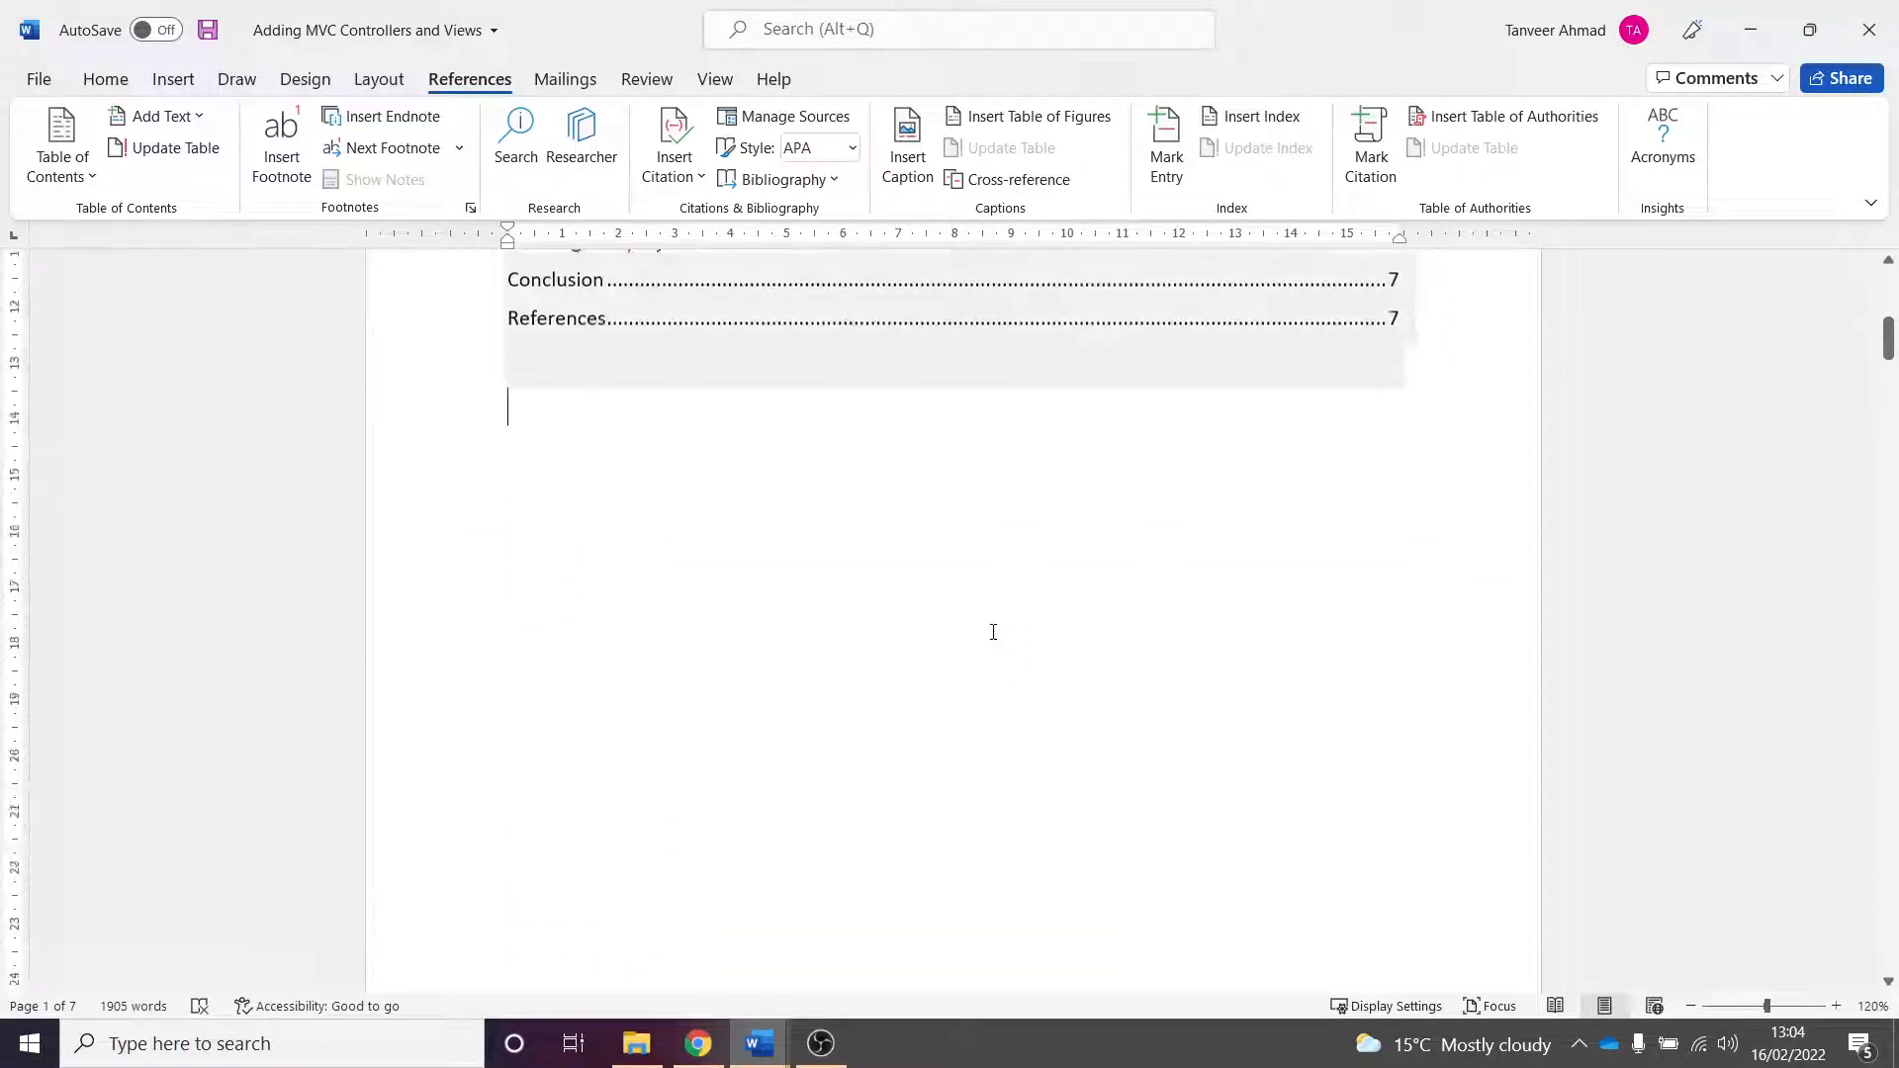
scroll(995, 630, down, 1)
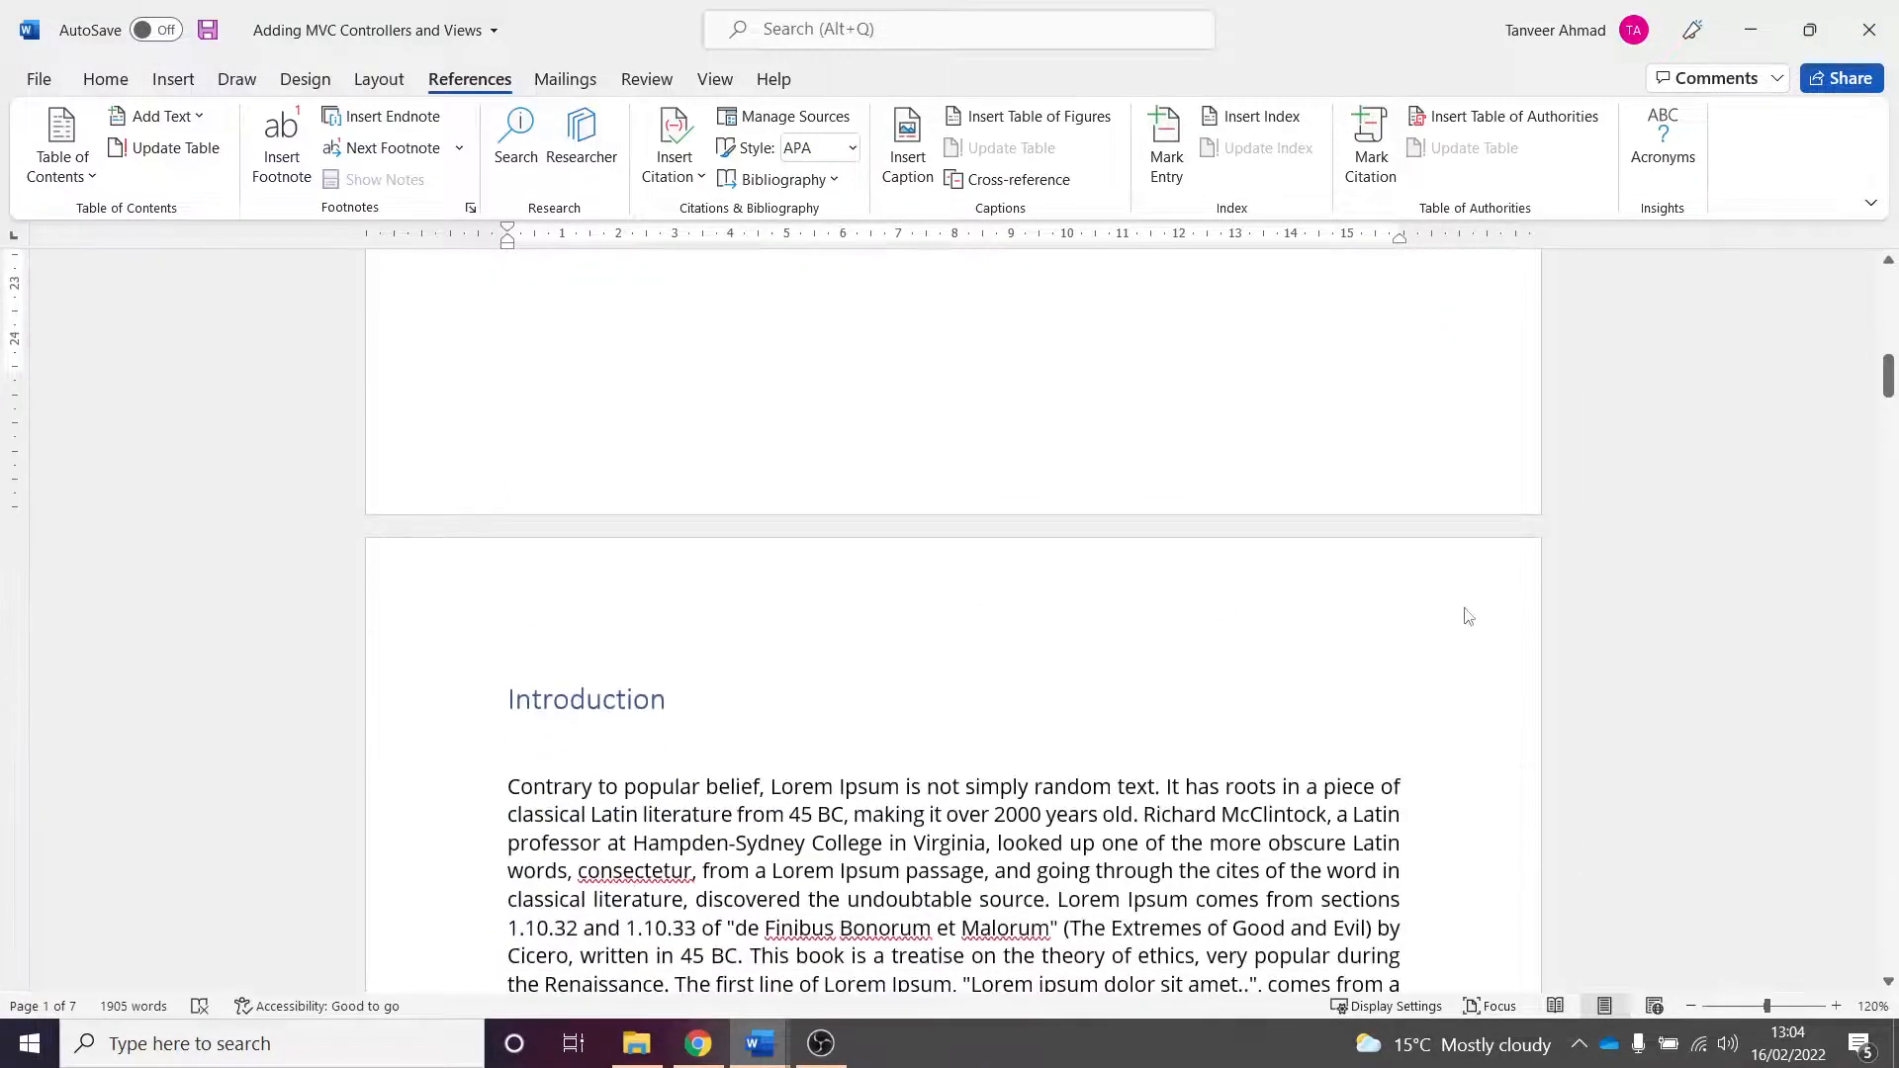
- Open the header and insert a centred Plain Number 2 page number at the top of each page
double_click(1066, 590)
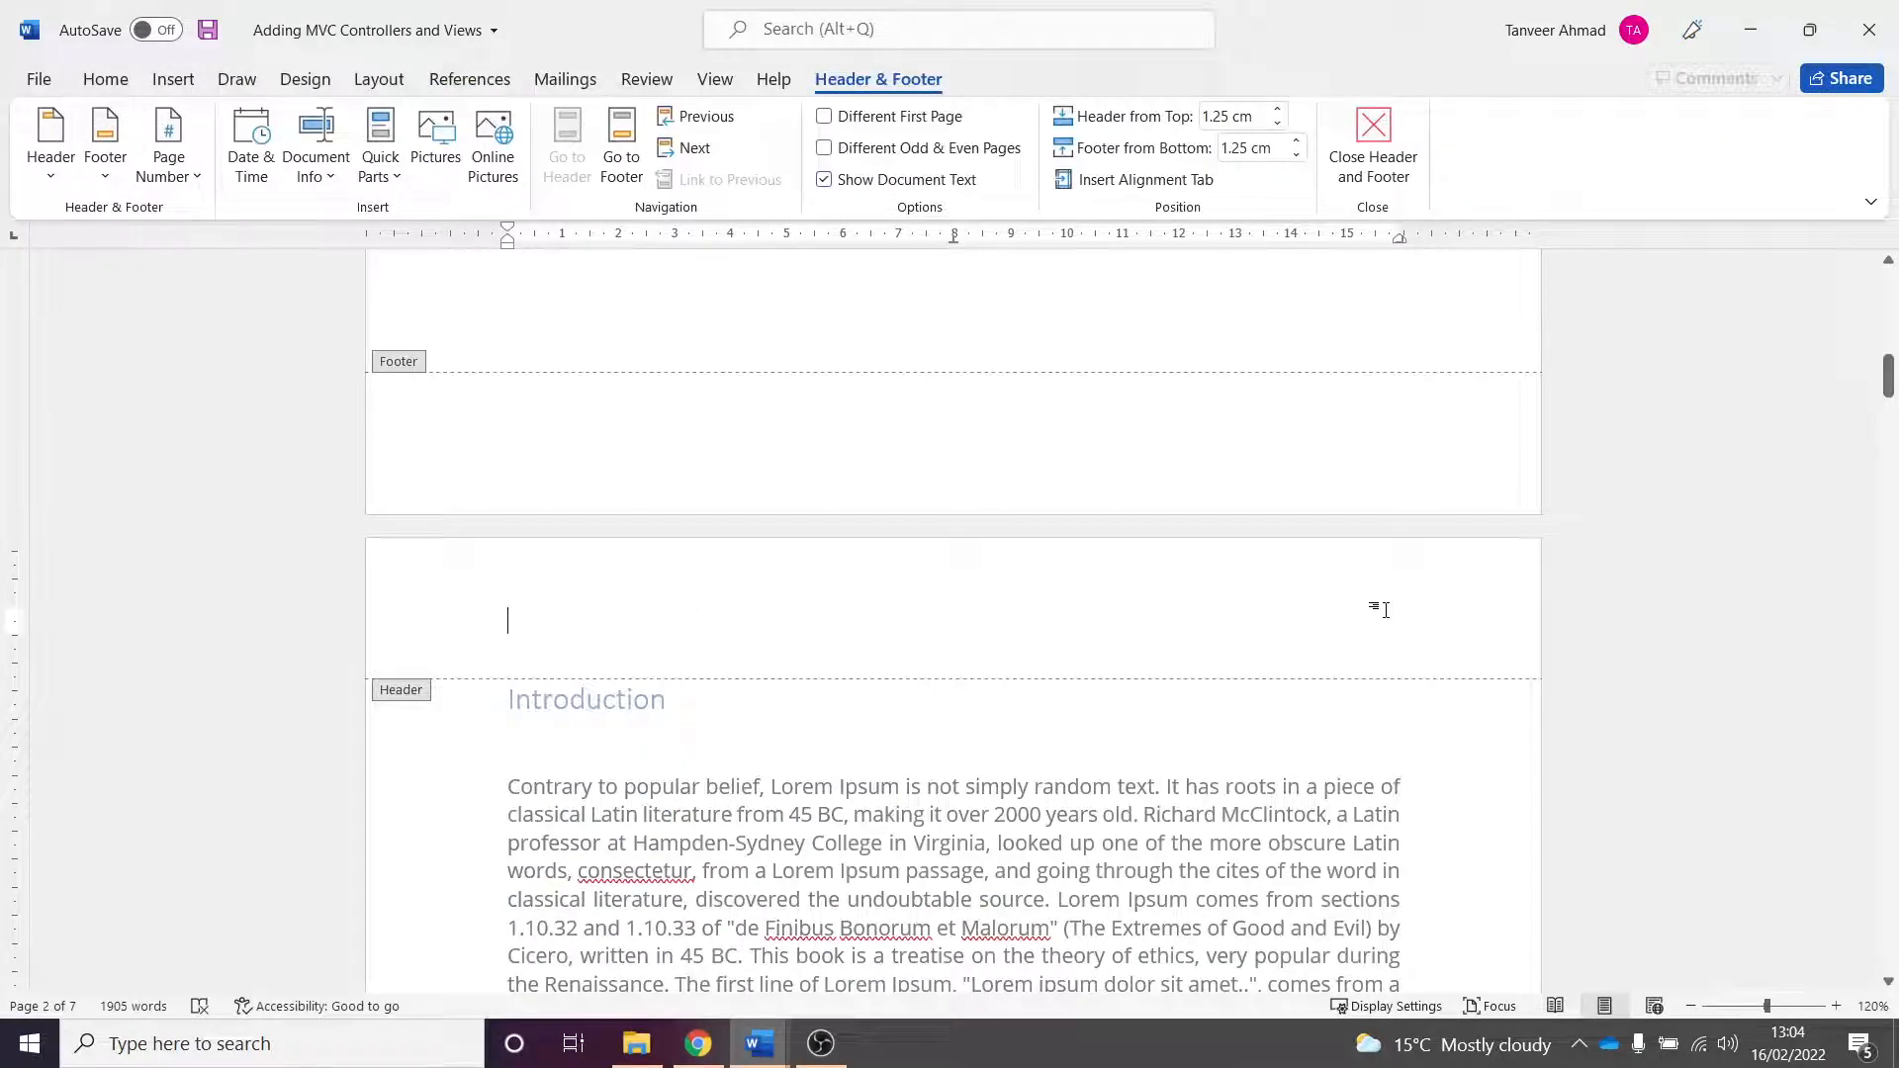
click(177, 85)
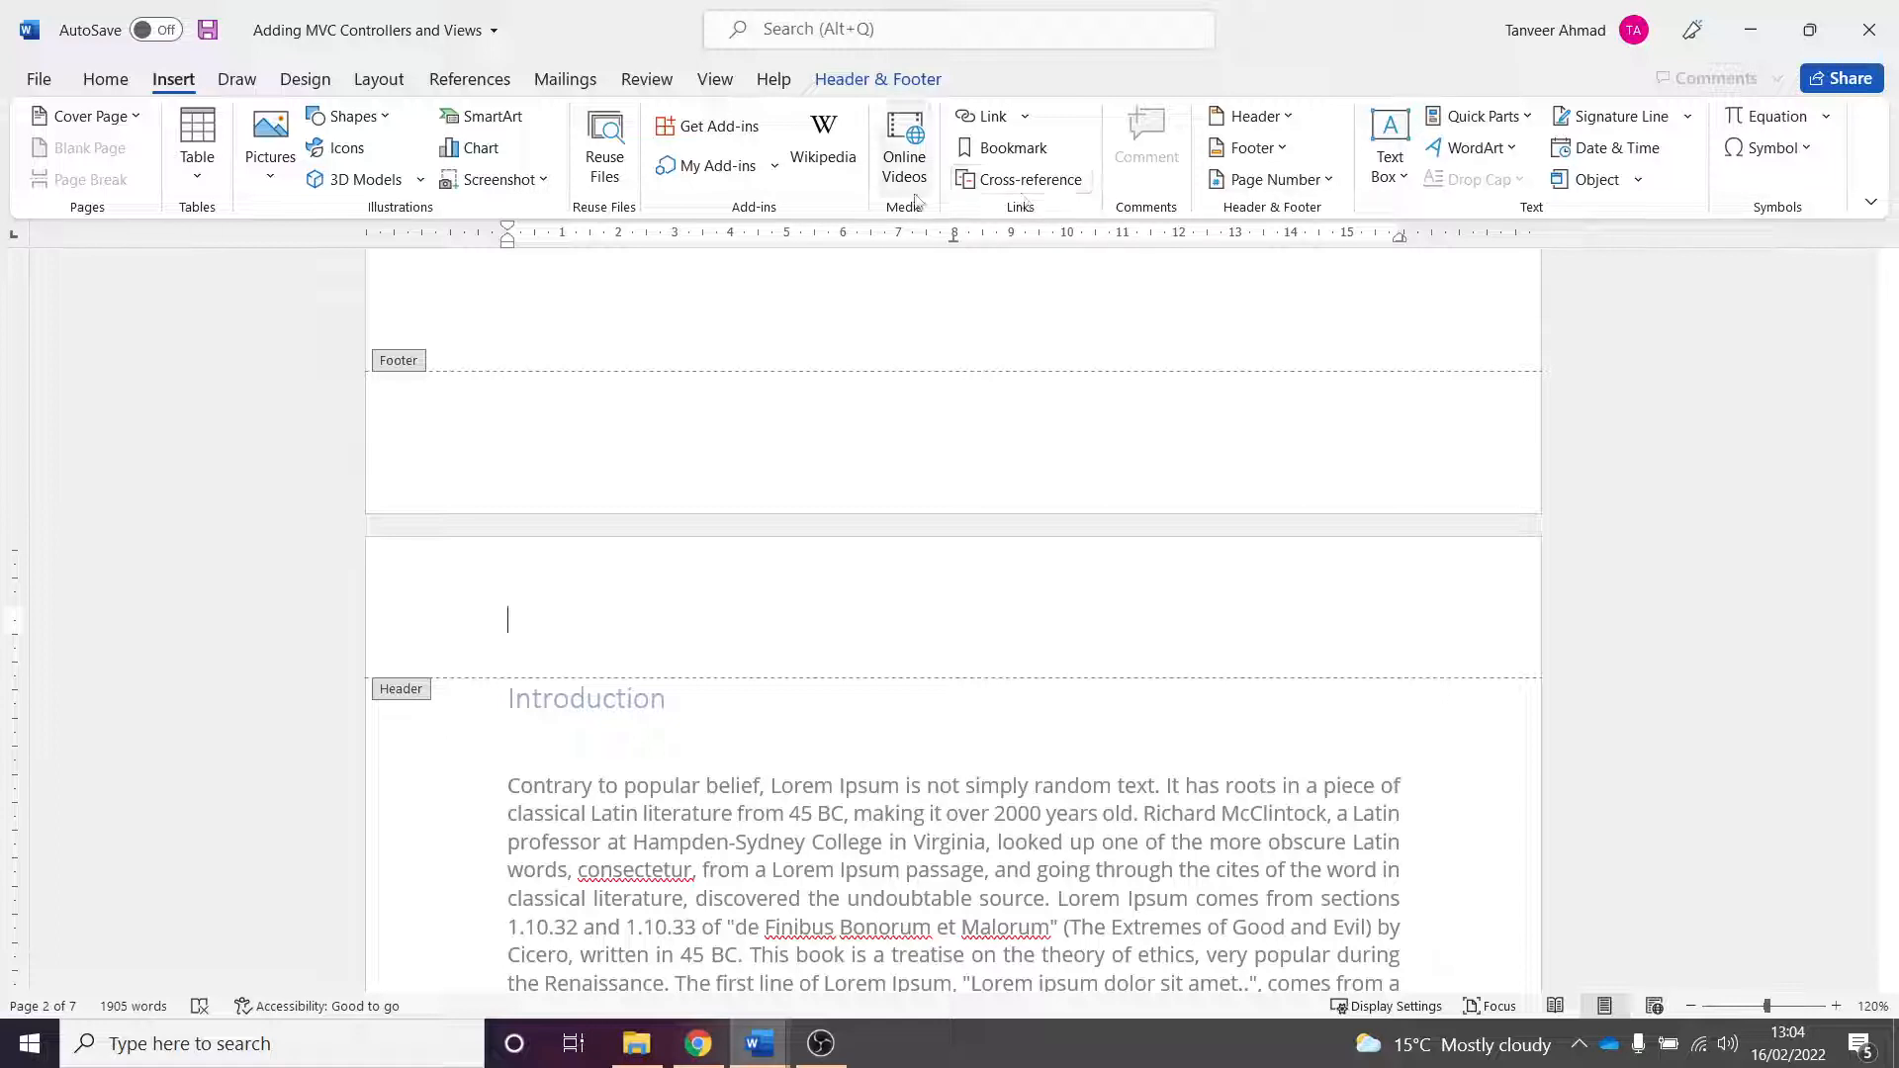
click(1320, 182)
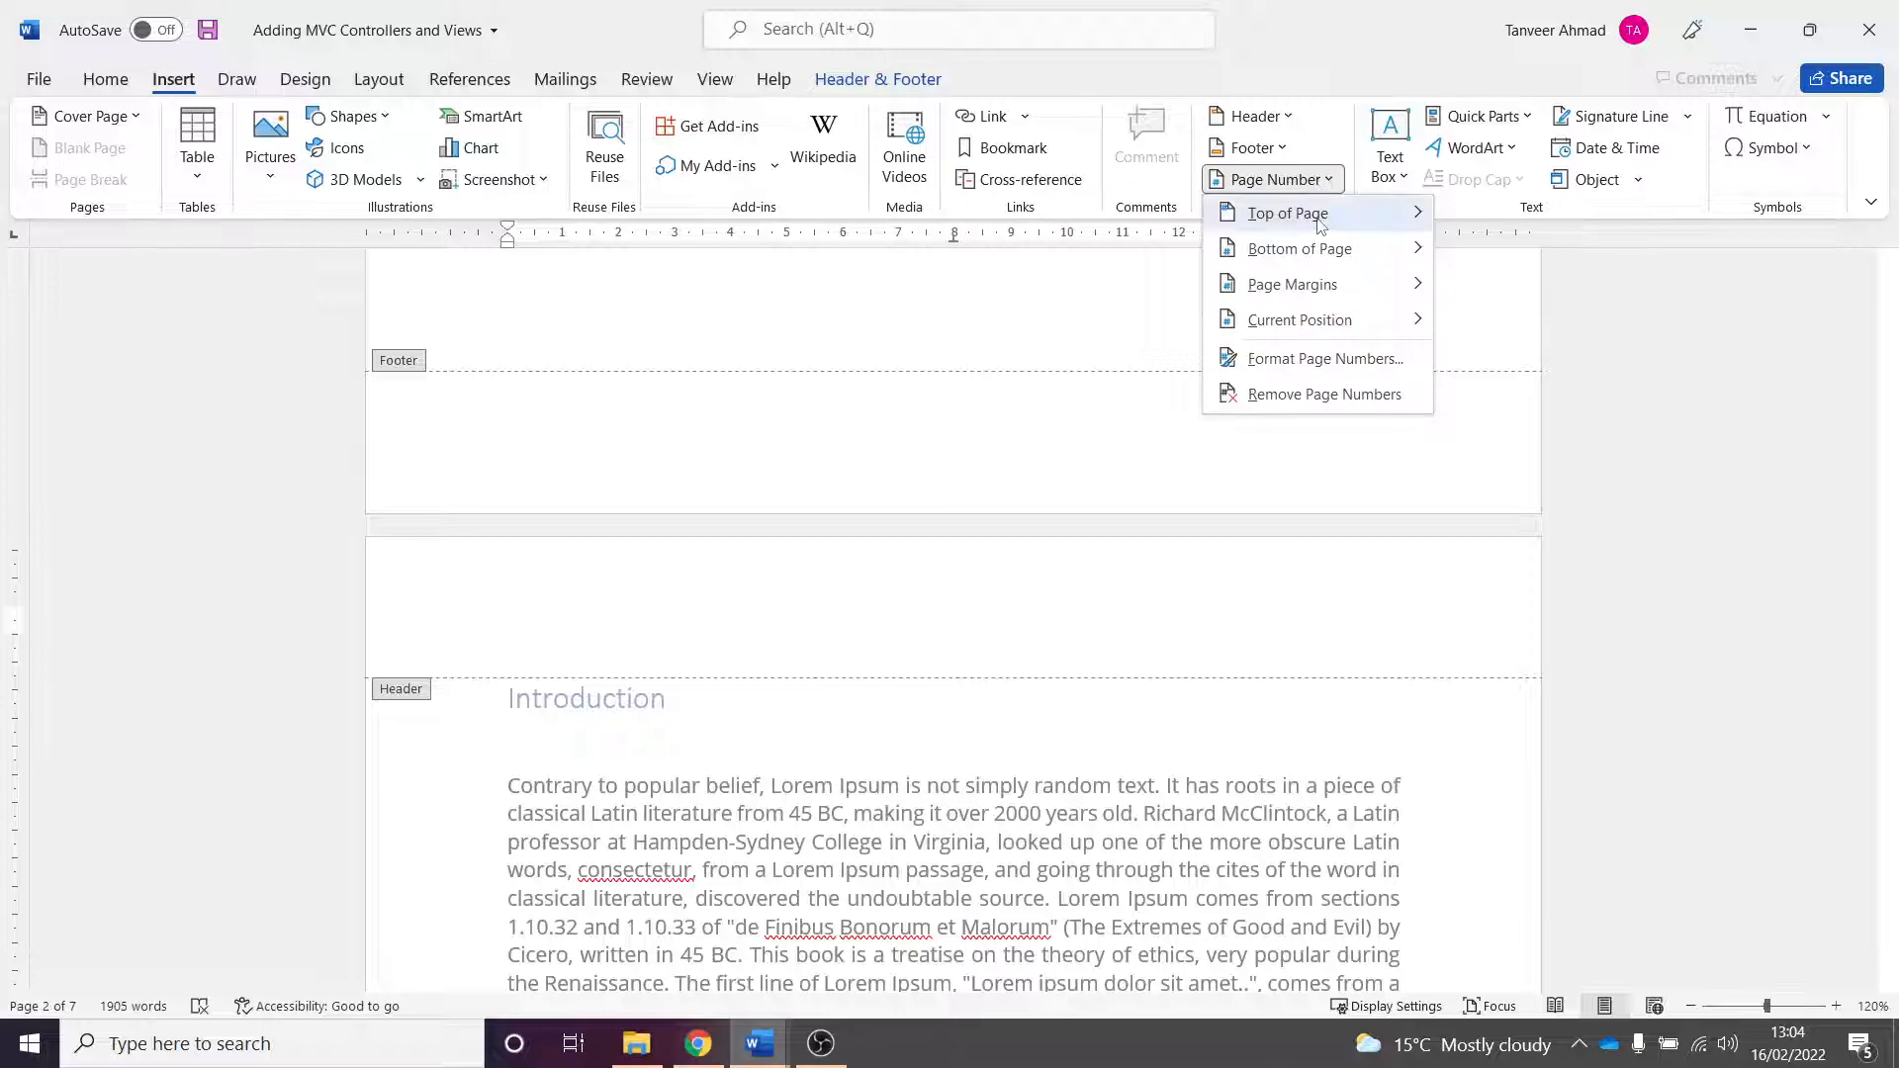
mouse_move(1319, 226)
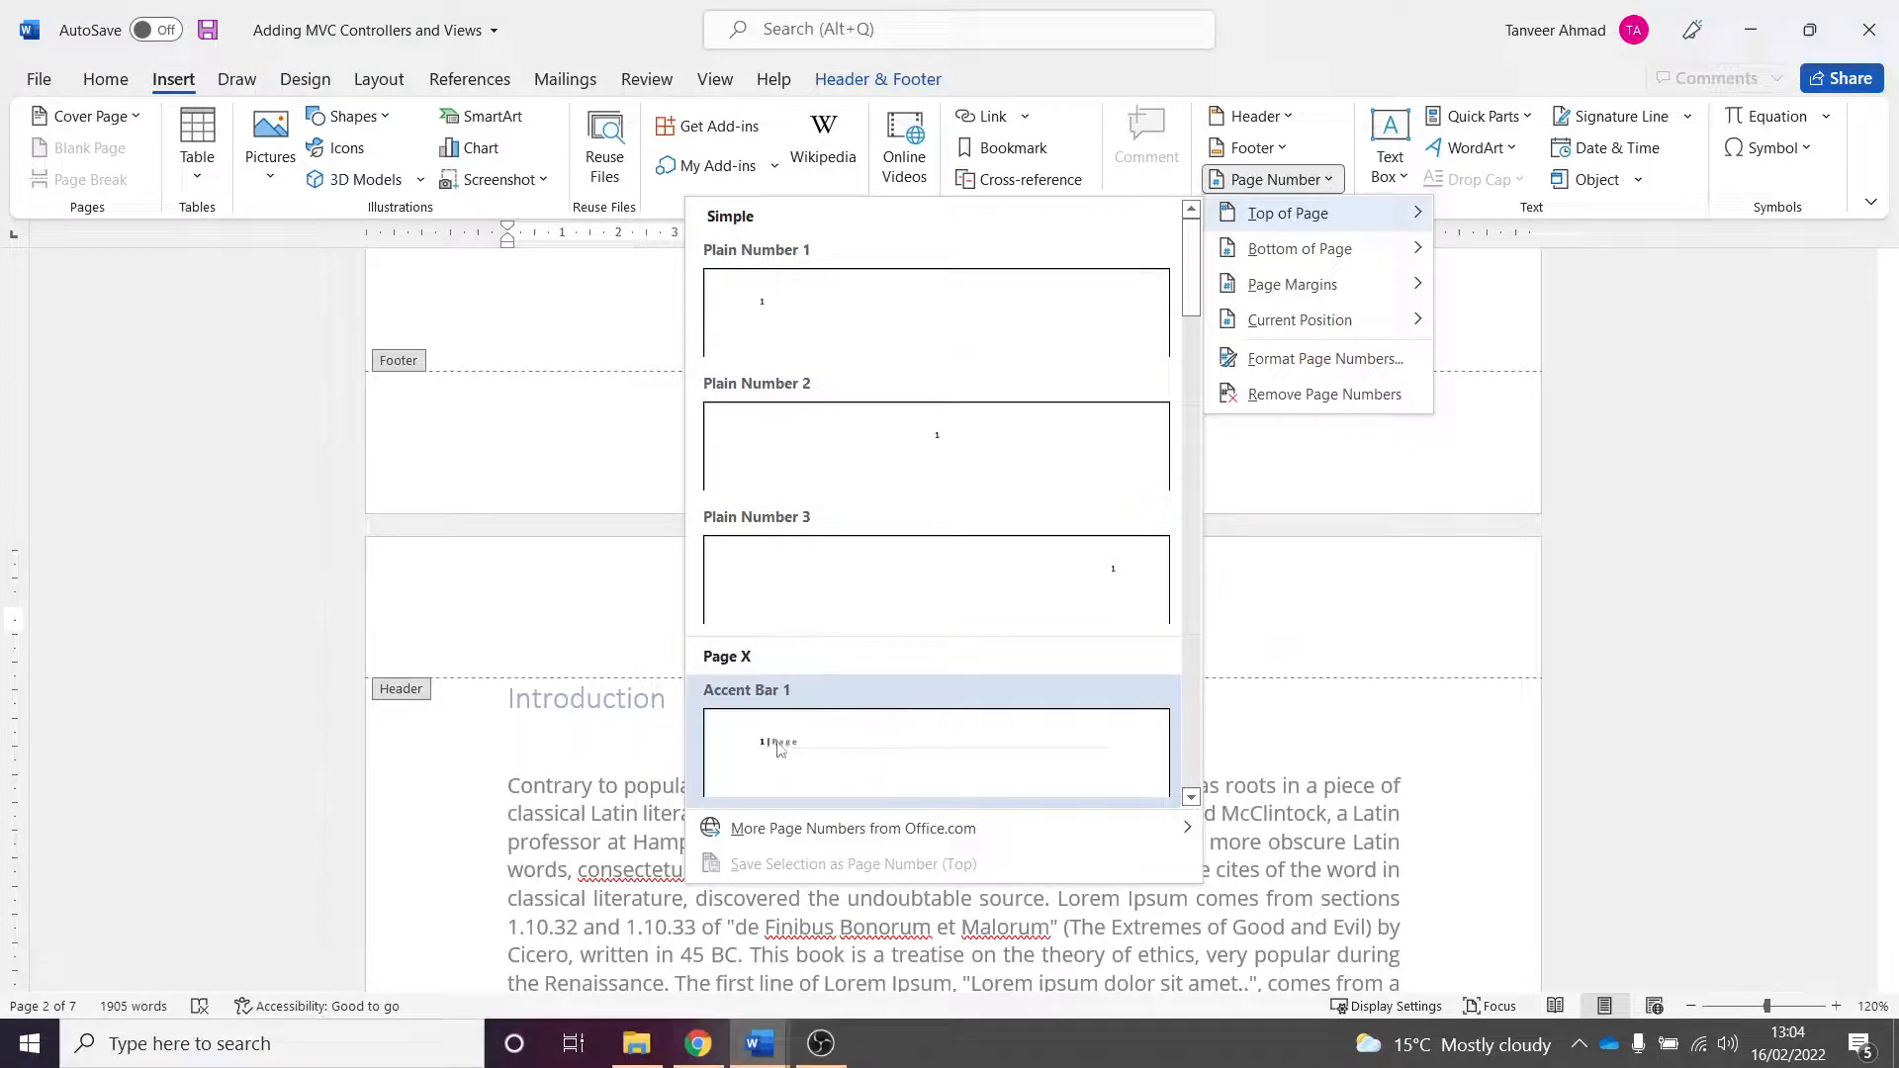
scroll(989, 692, down, 5)
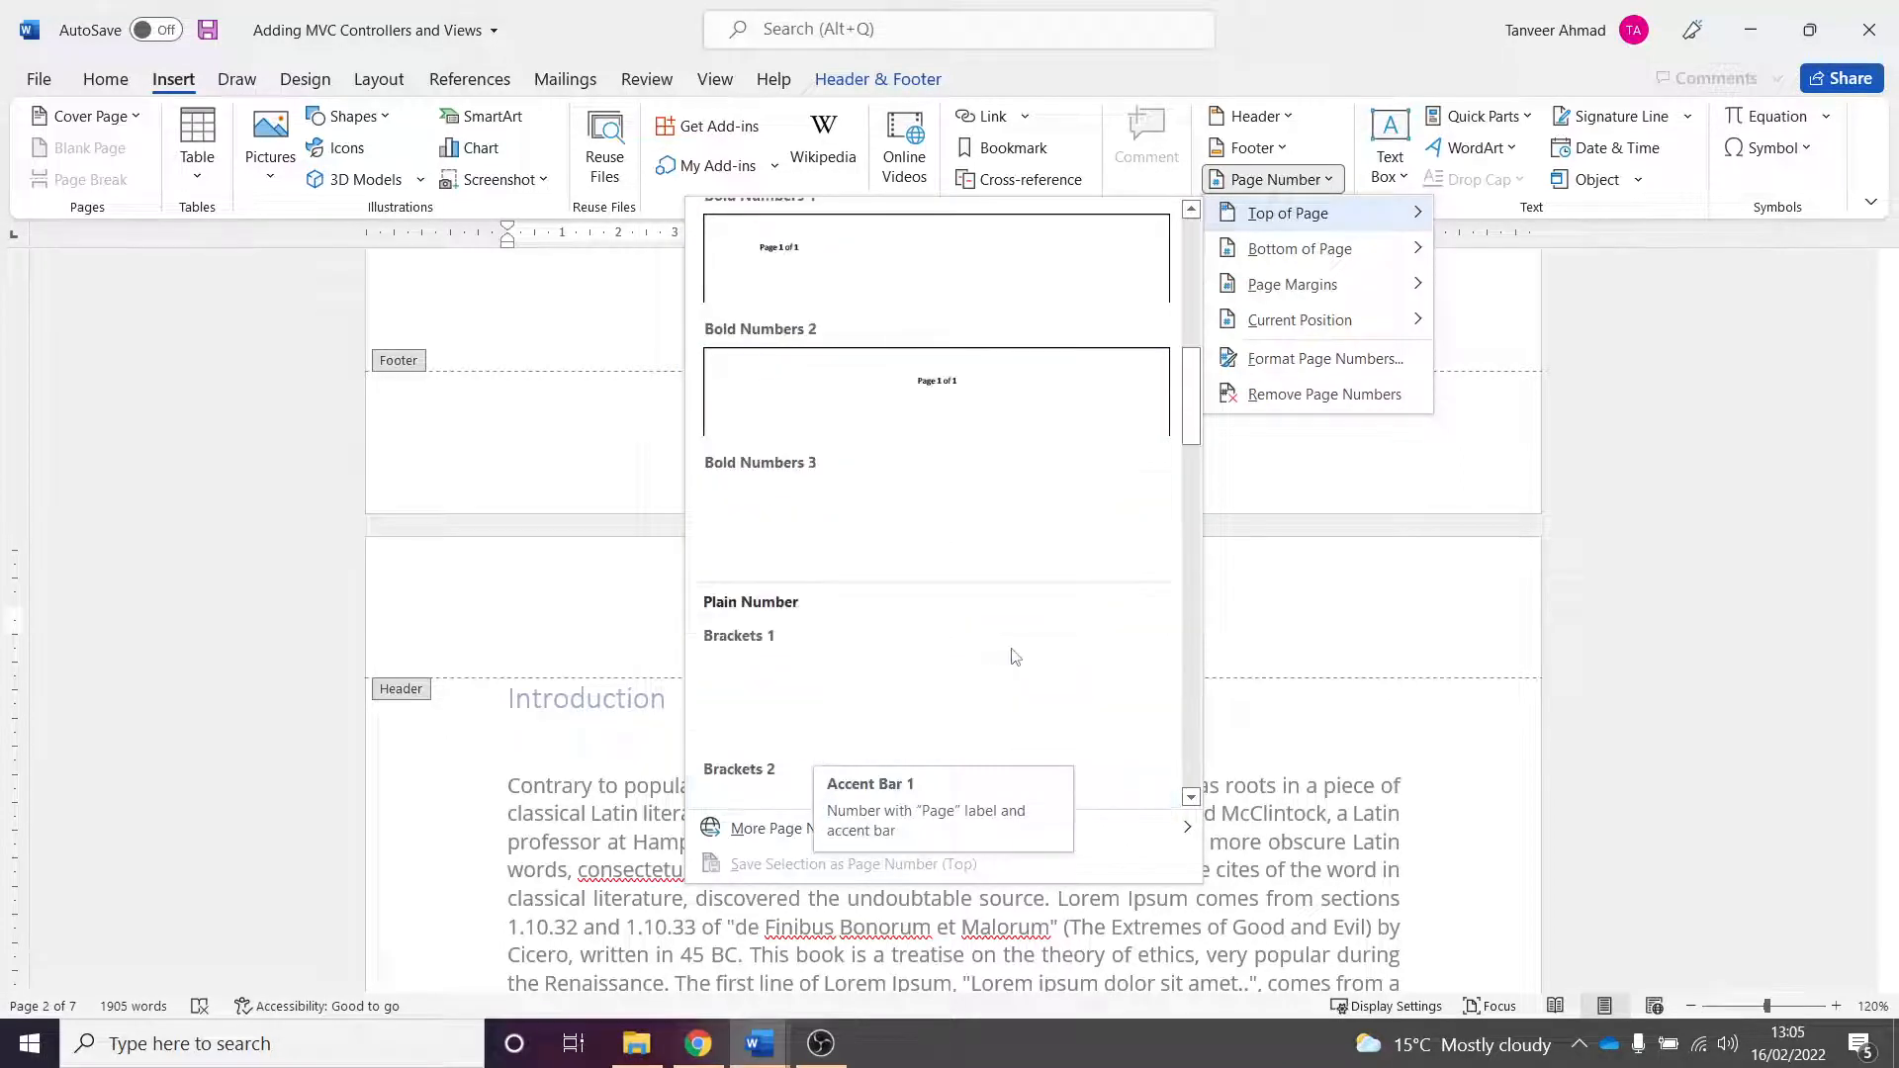
scroll(919, 593, down, 5)
scroll(1015, 544, down, 5)
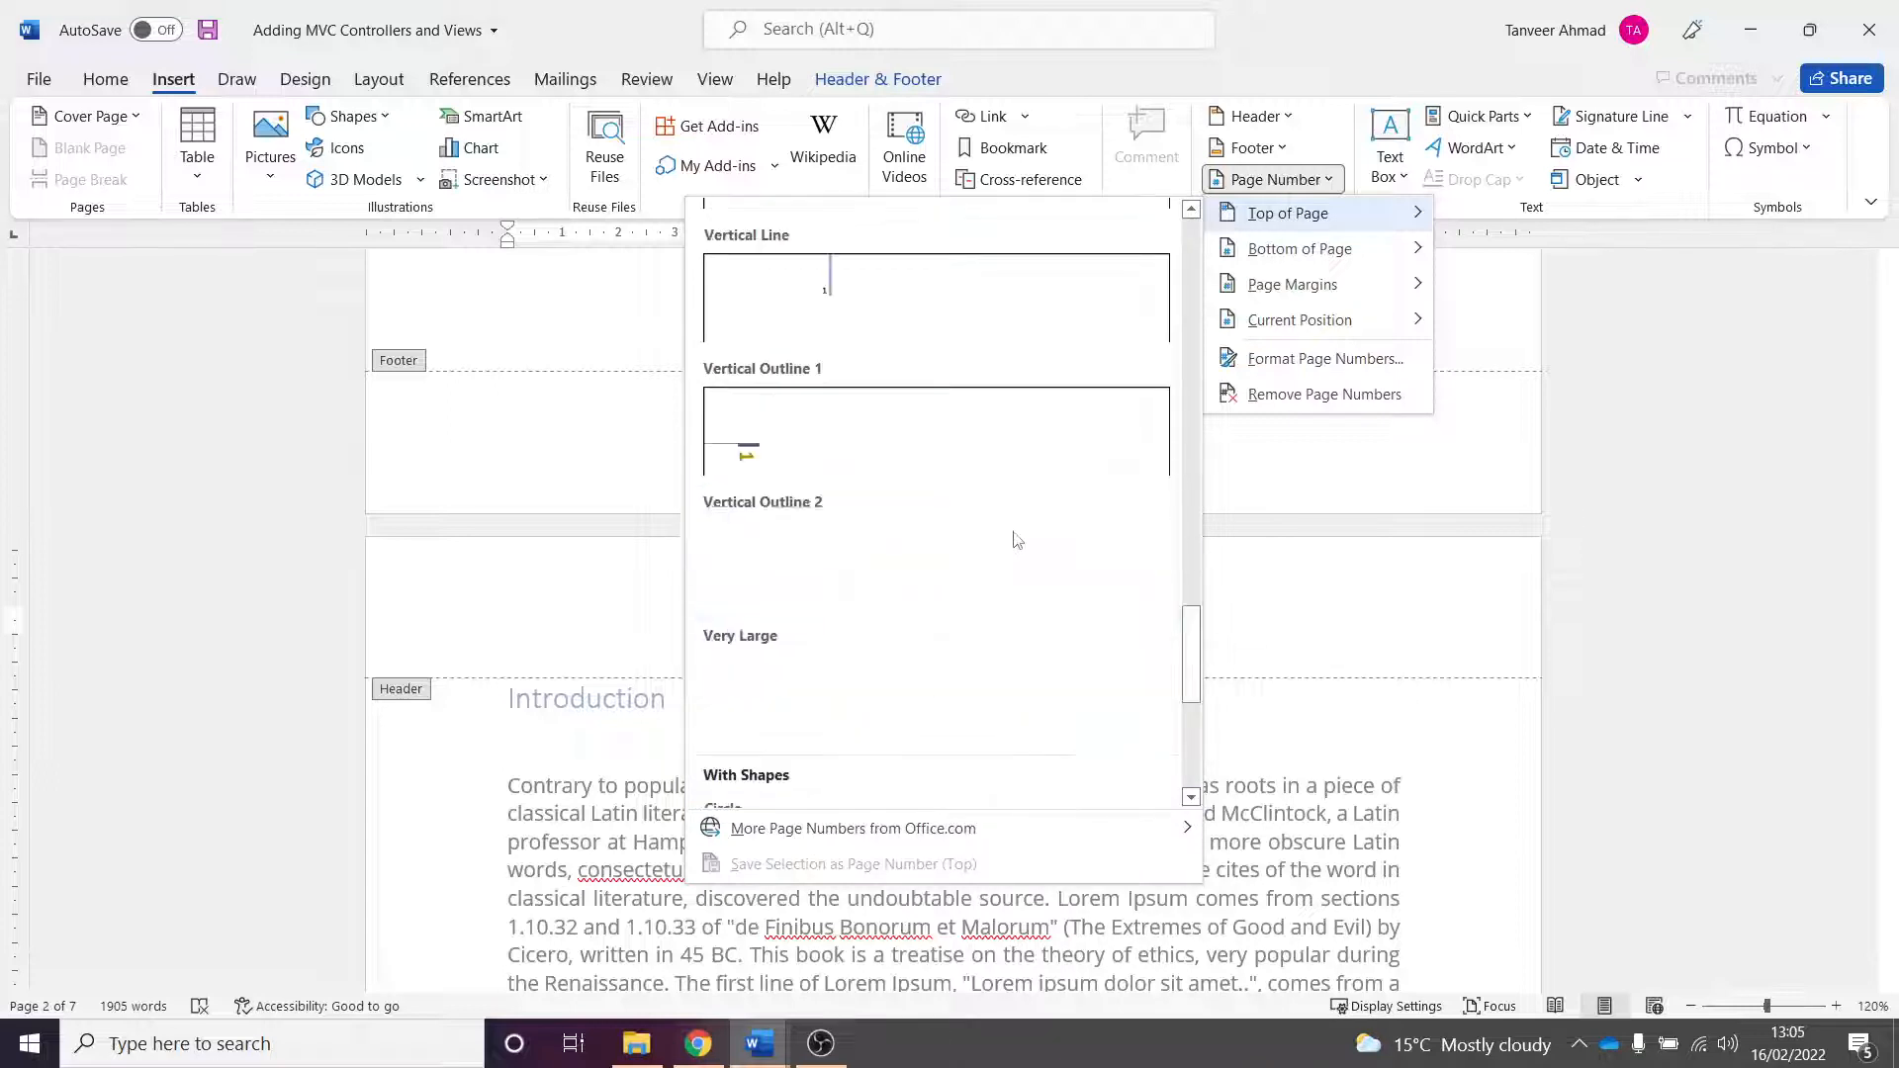
mouse_move(1429, 262)
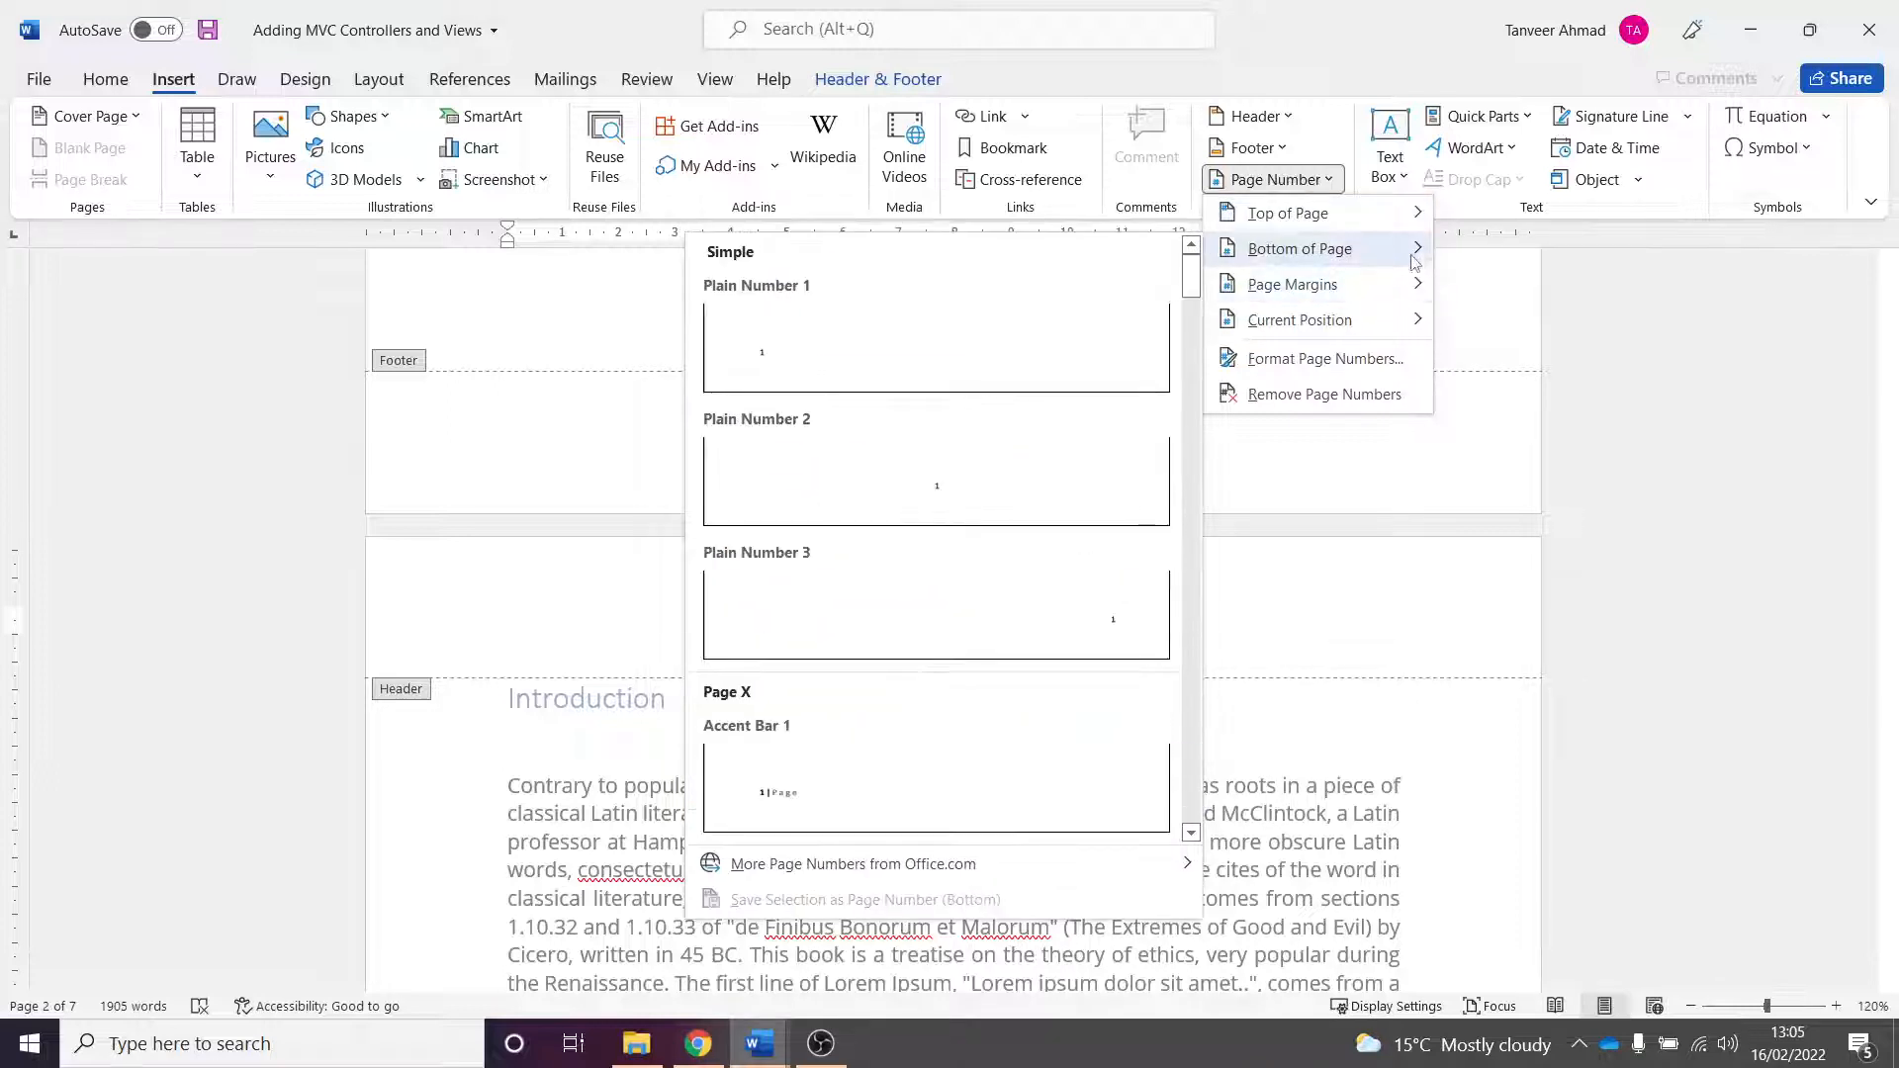
mouse_move(1315, 284)
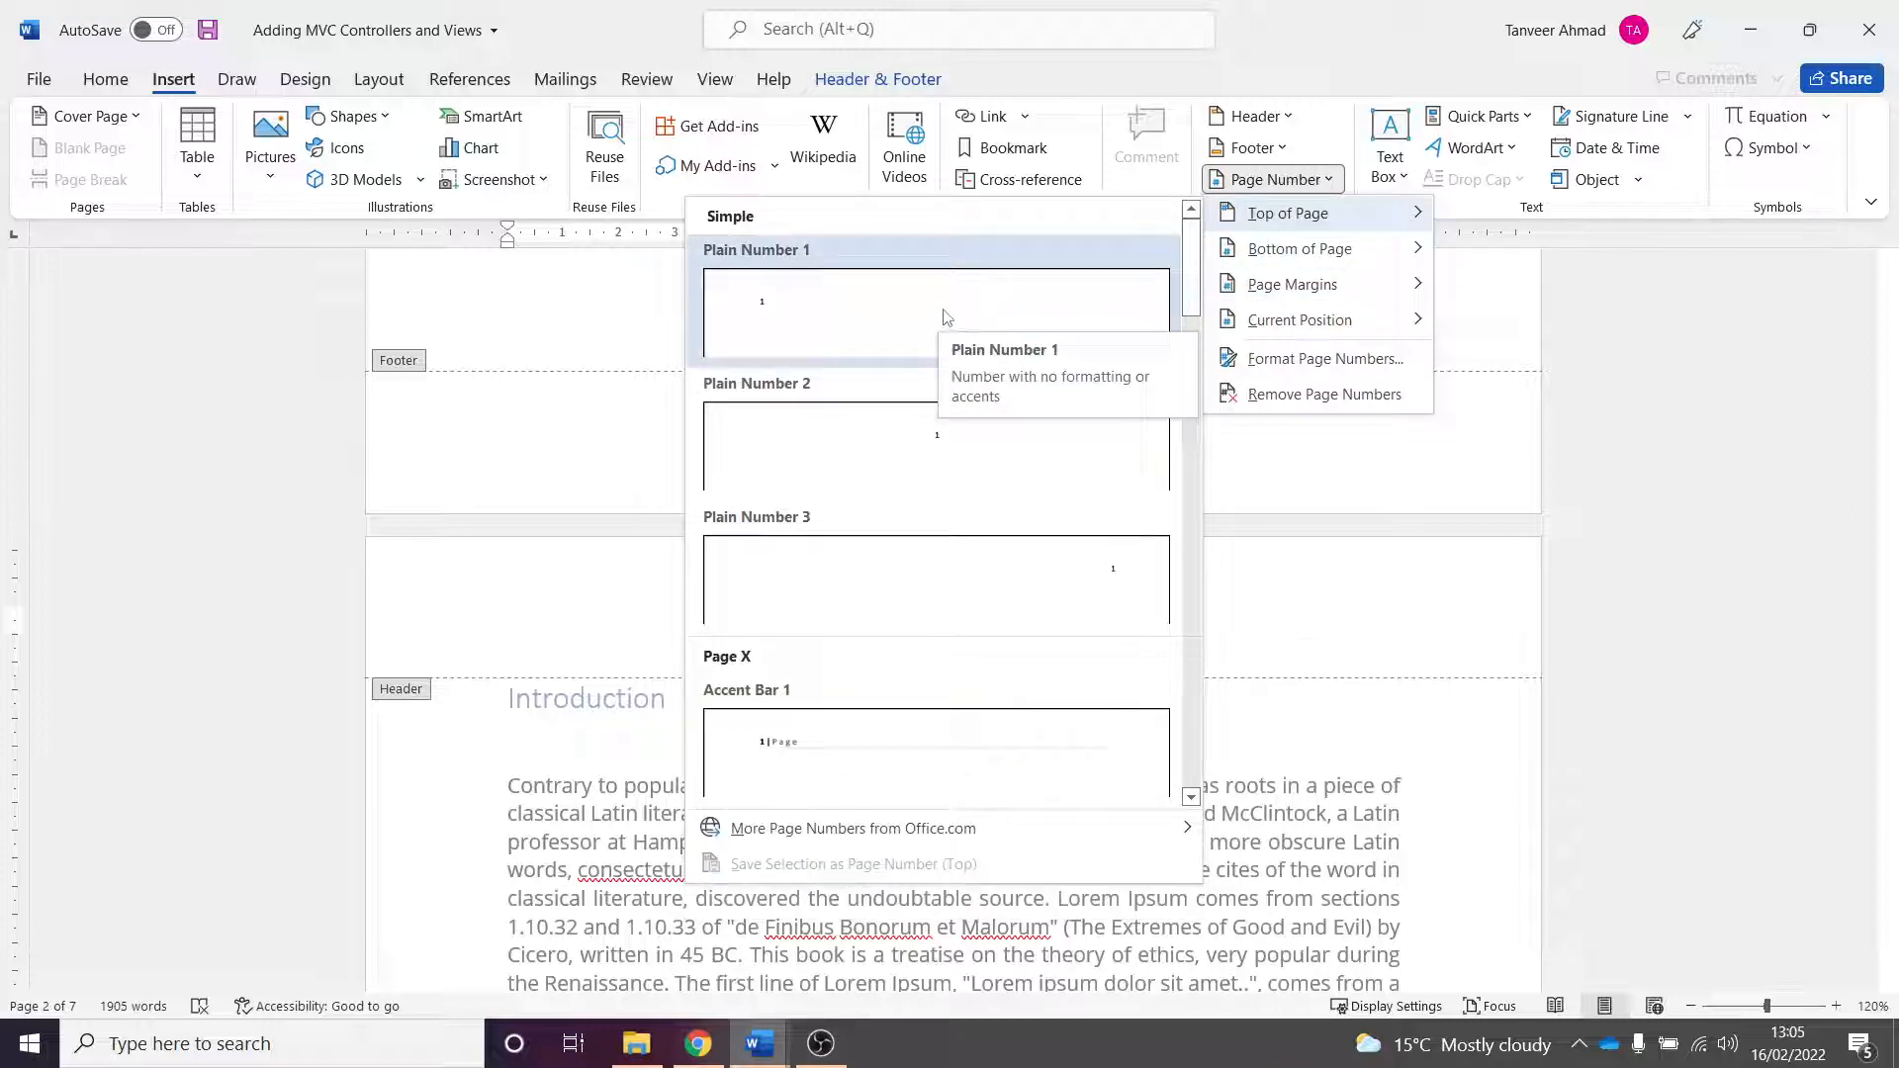
click(956, 457)
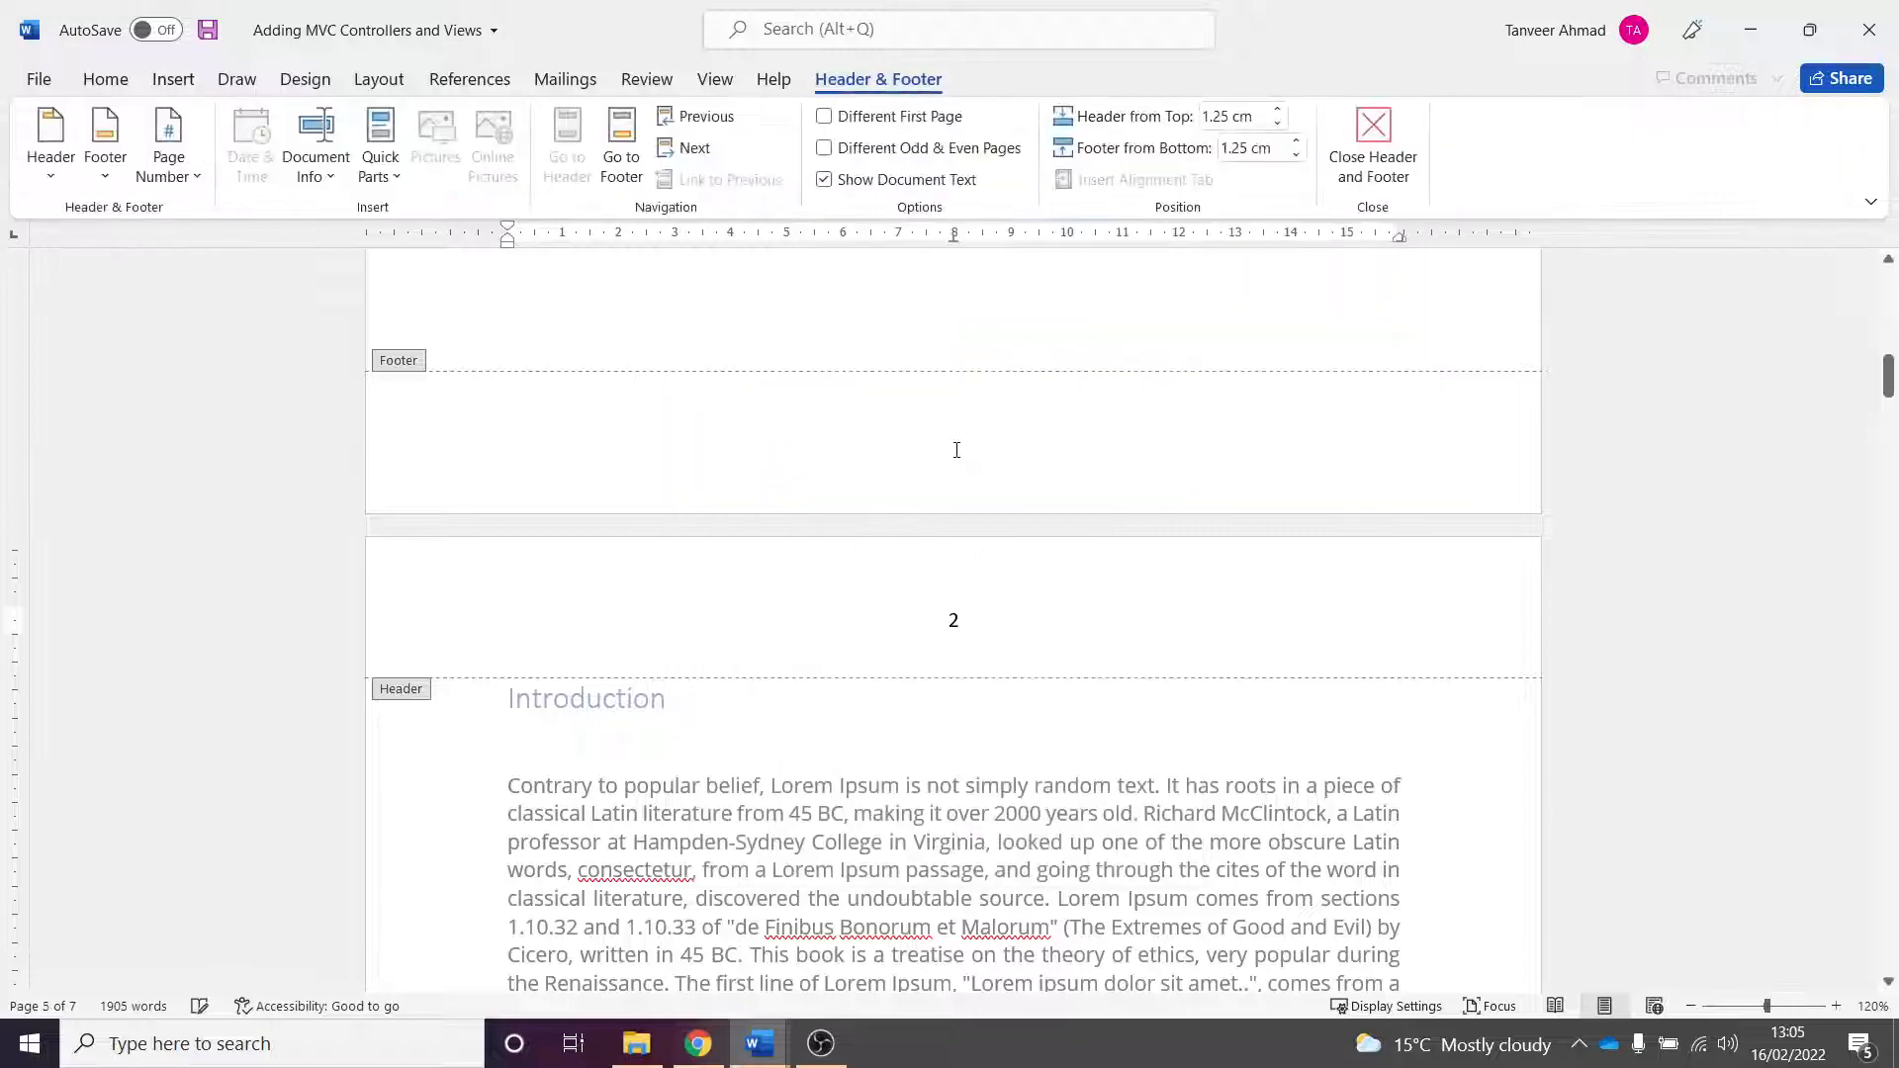
double_click(1044, 732)
- Scroll through the pages to review the new page numbers against the table of contents
scroll(1039, 551, up, 10)
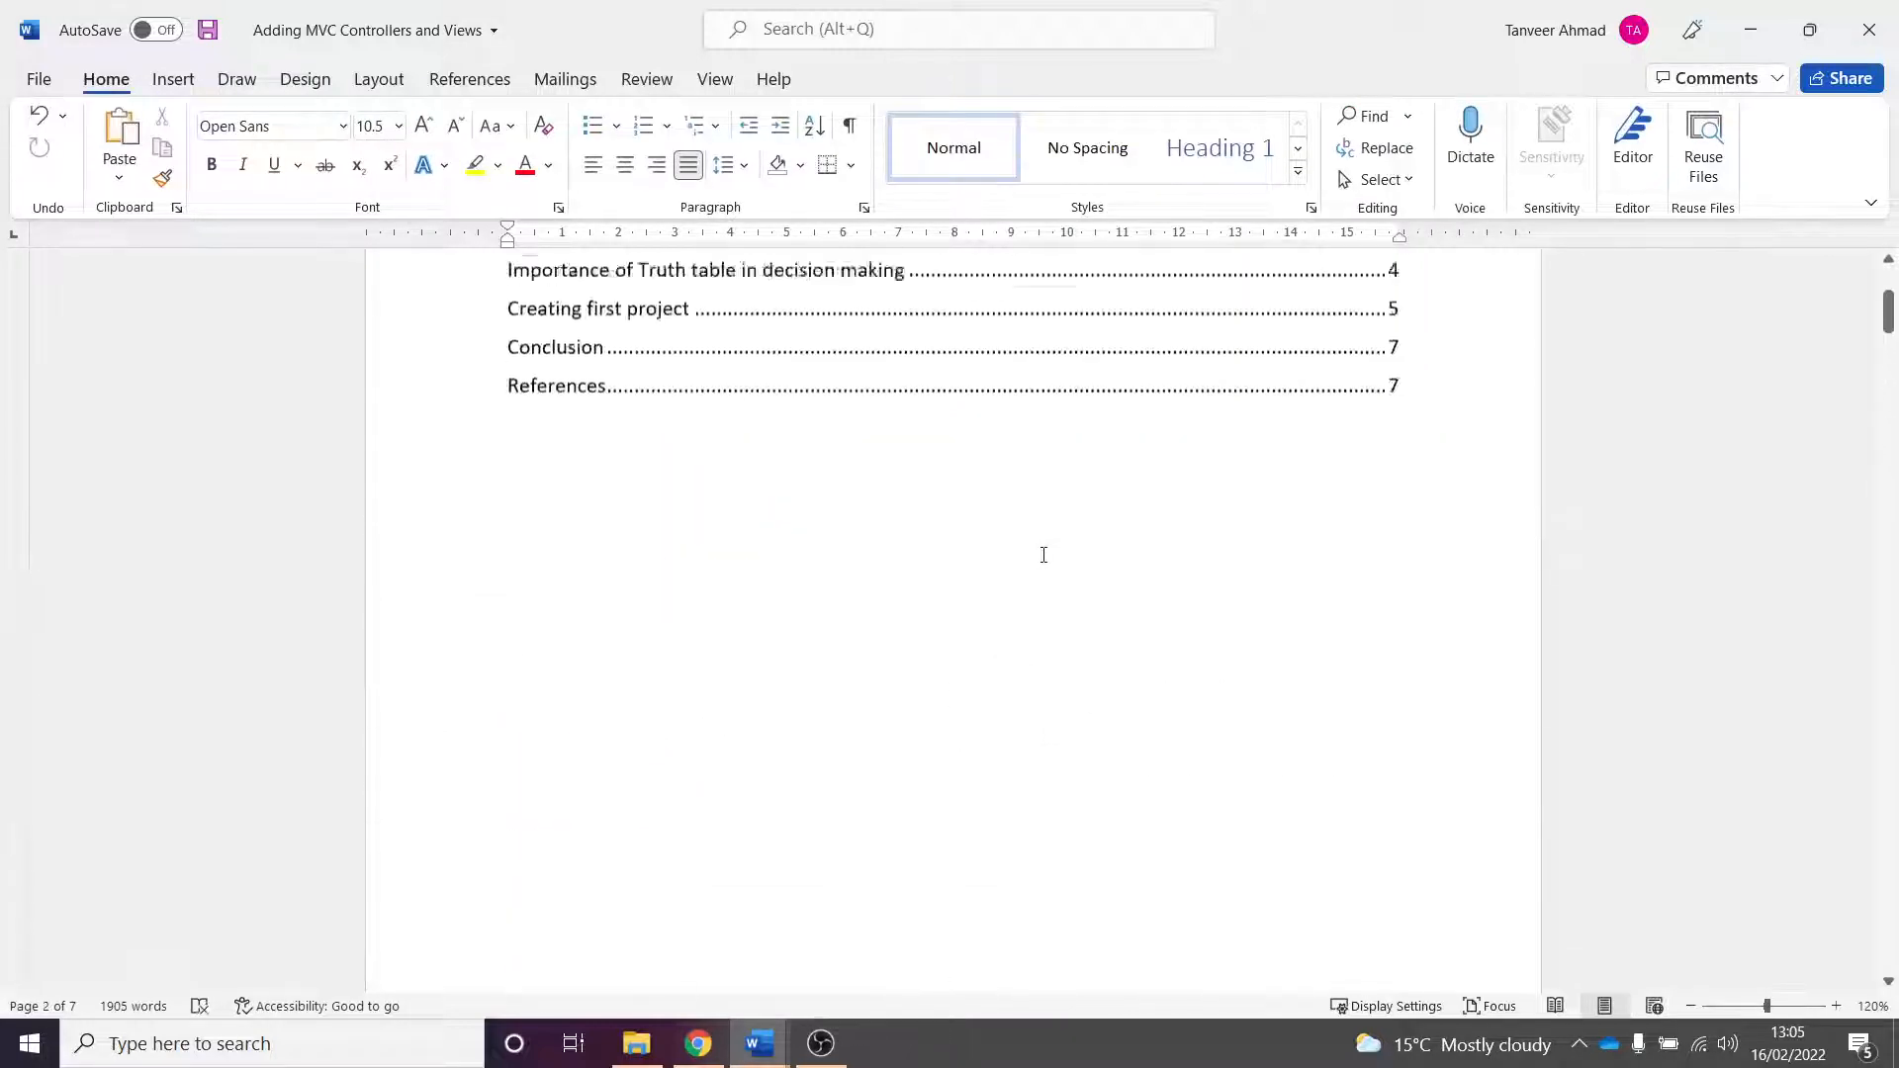
scroll(976, 464, up, 2)
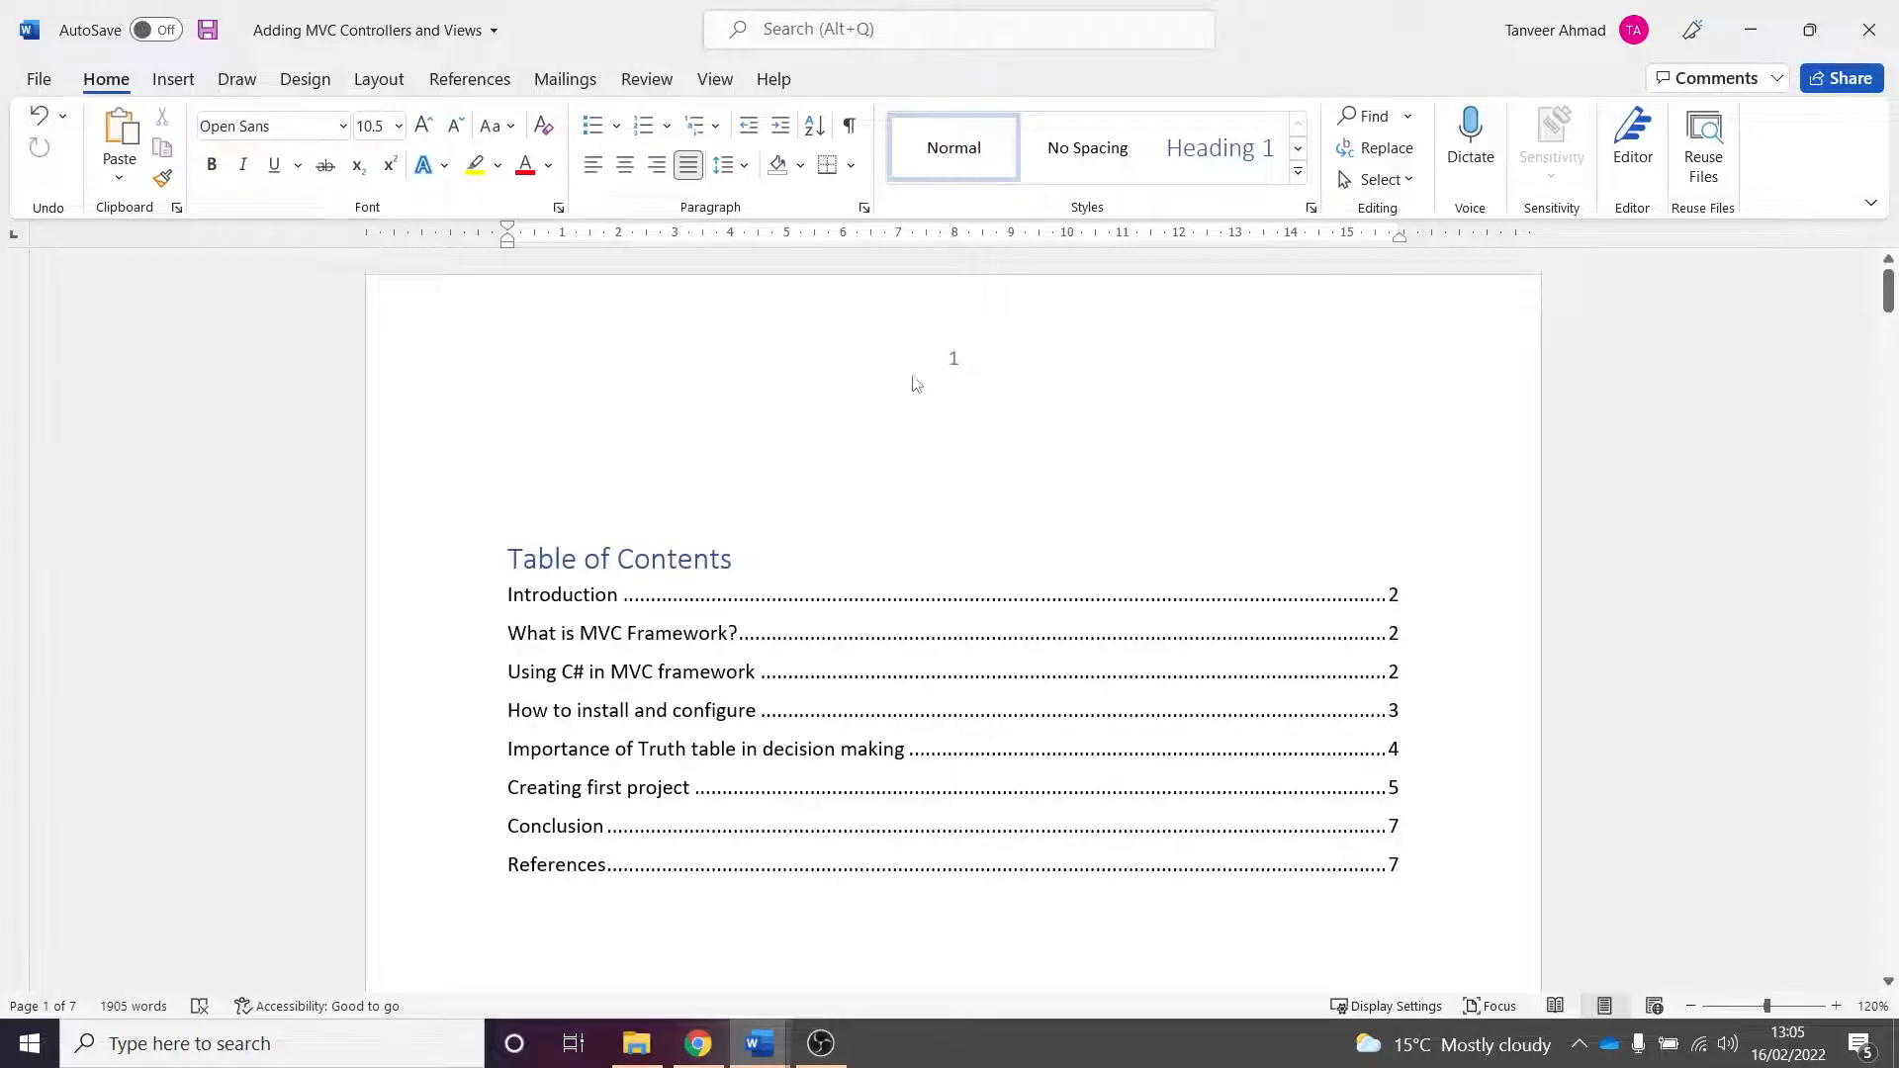
scroll(975, 415, down, 15)
scroll(1007, 417, down, 5)
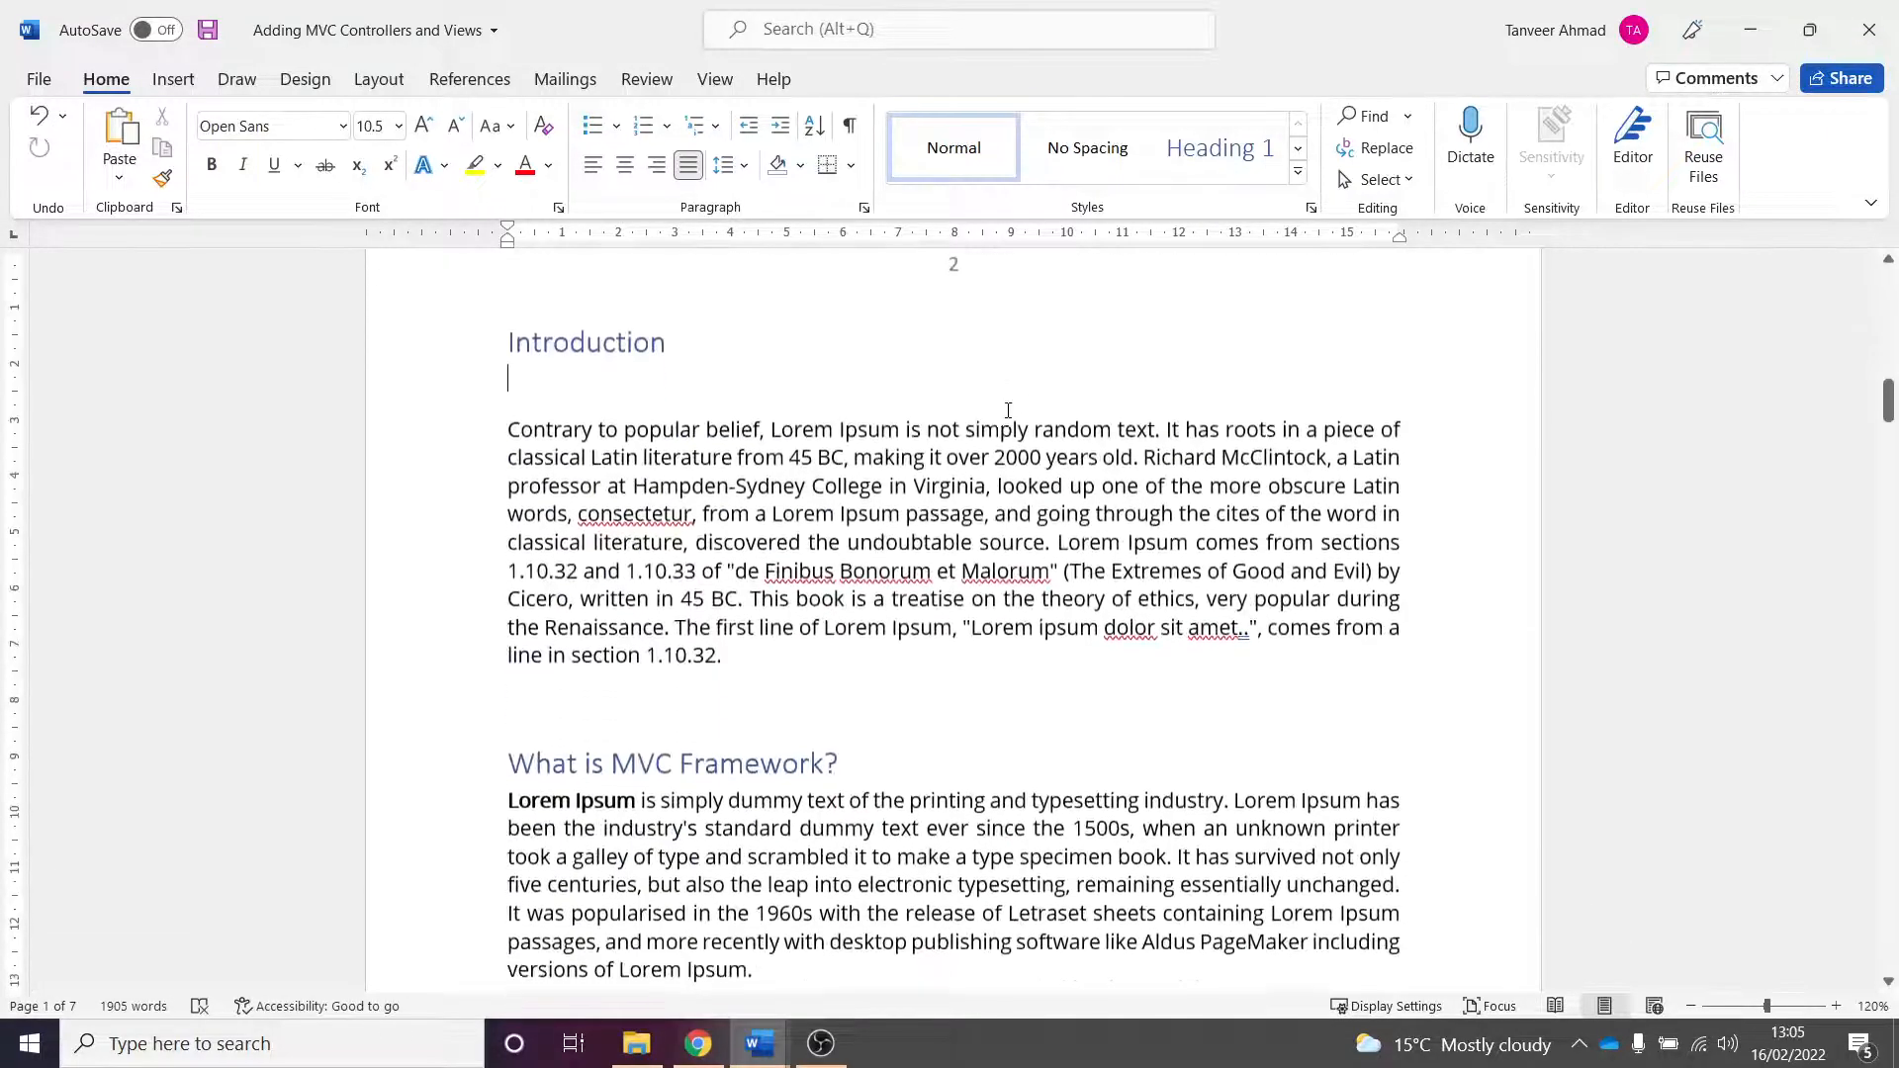
scroll(1004, 414, up, 2)
scroll(1004, 411, down, 2)
scroll(1003, 410, down, 3)
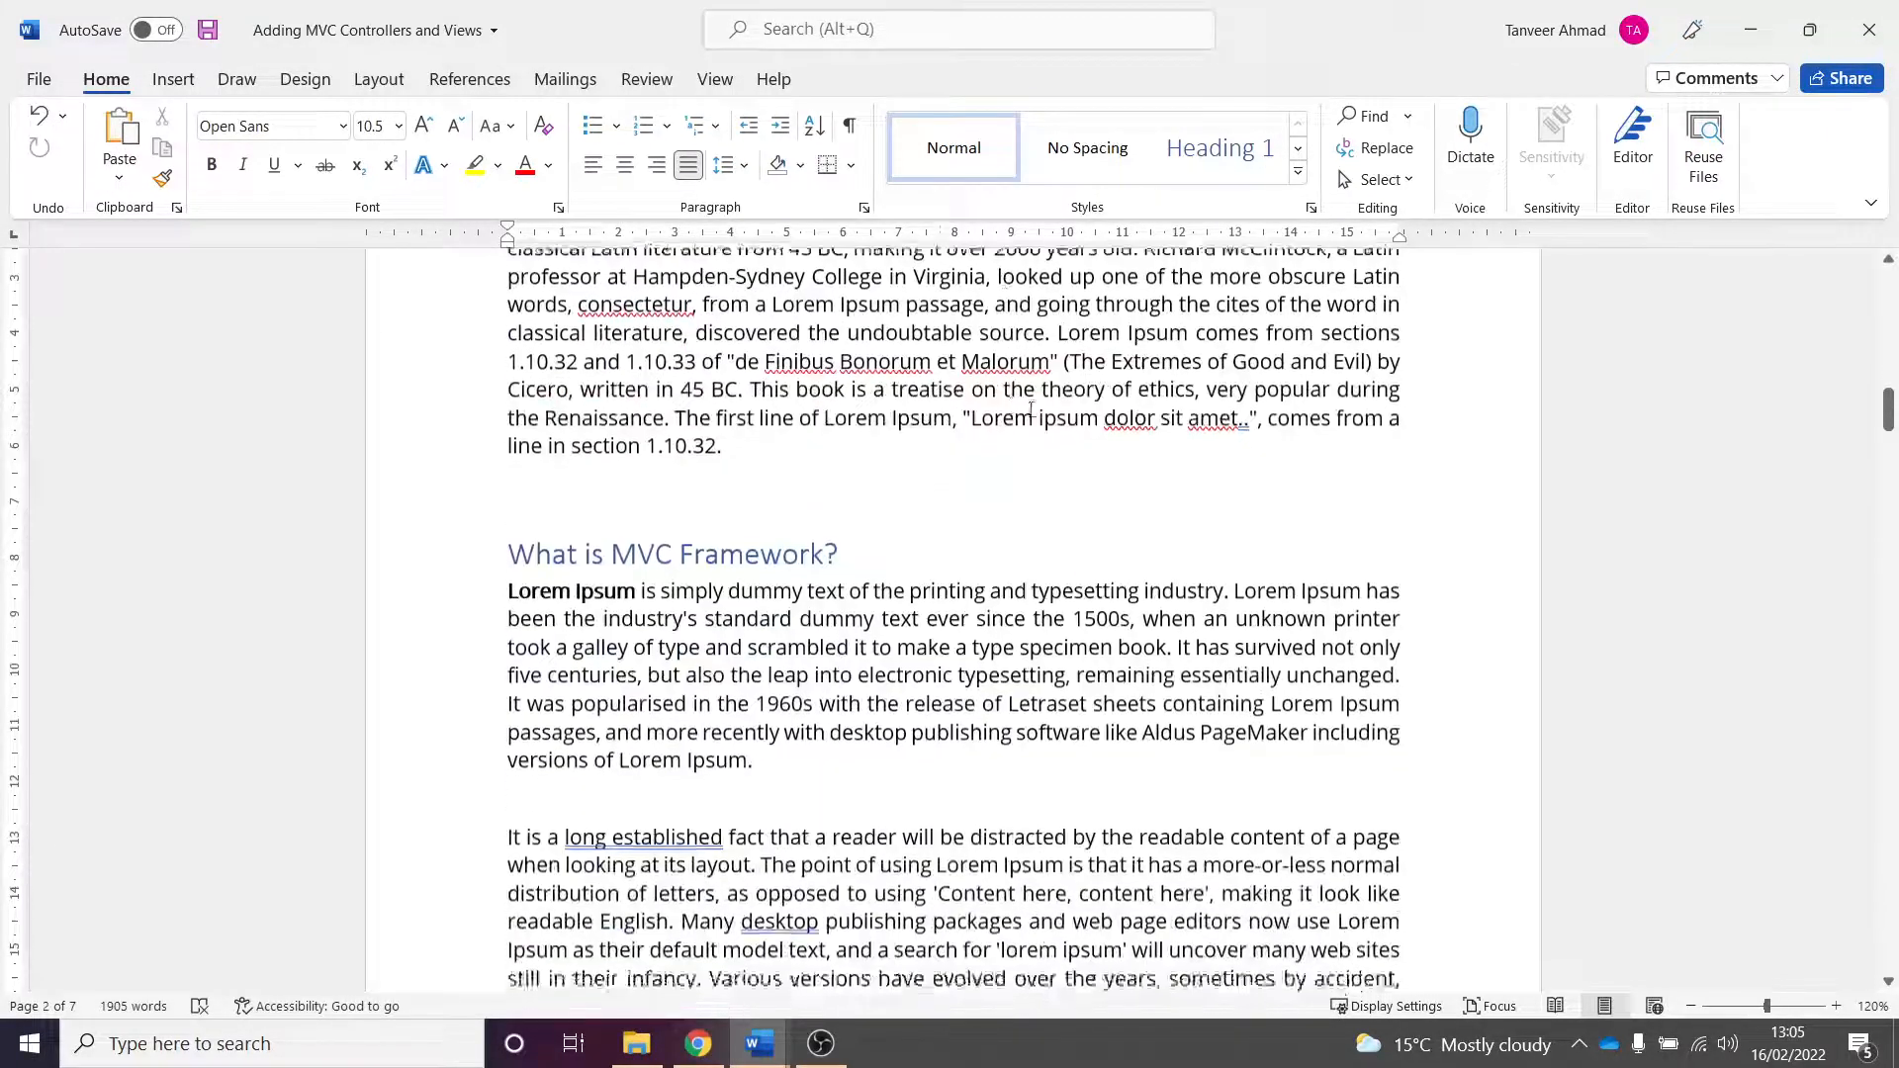
scroll(1236, 435, up, 5)
scroll(1243, 448, up, 10)
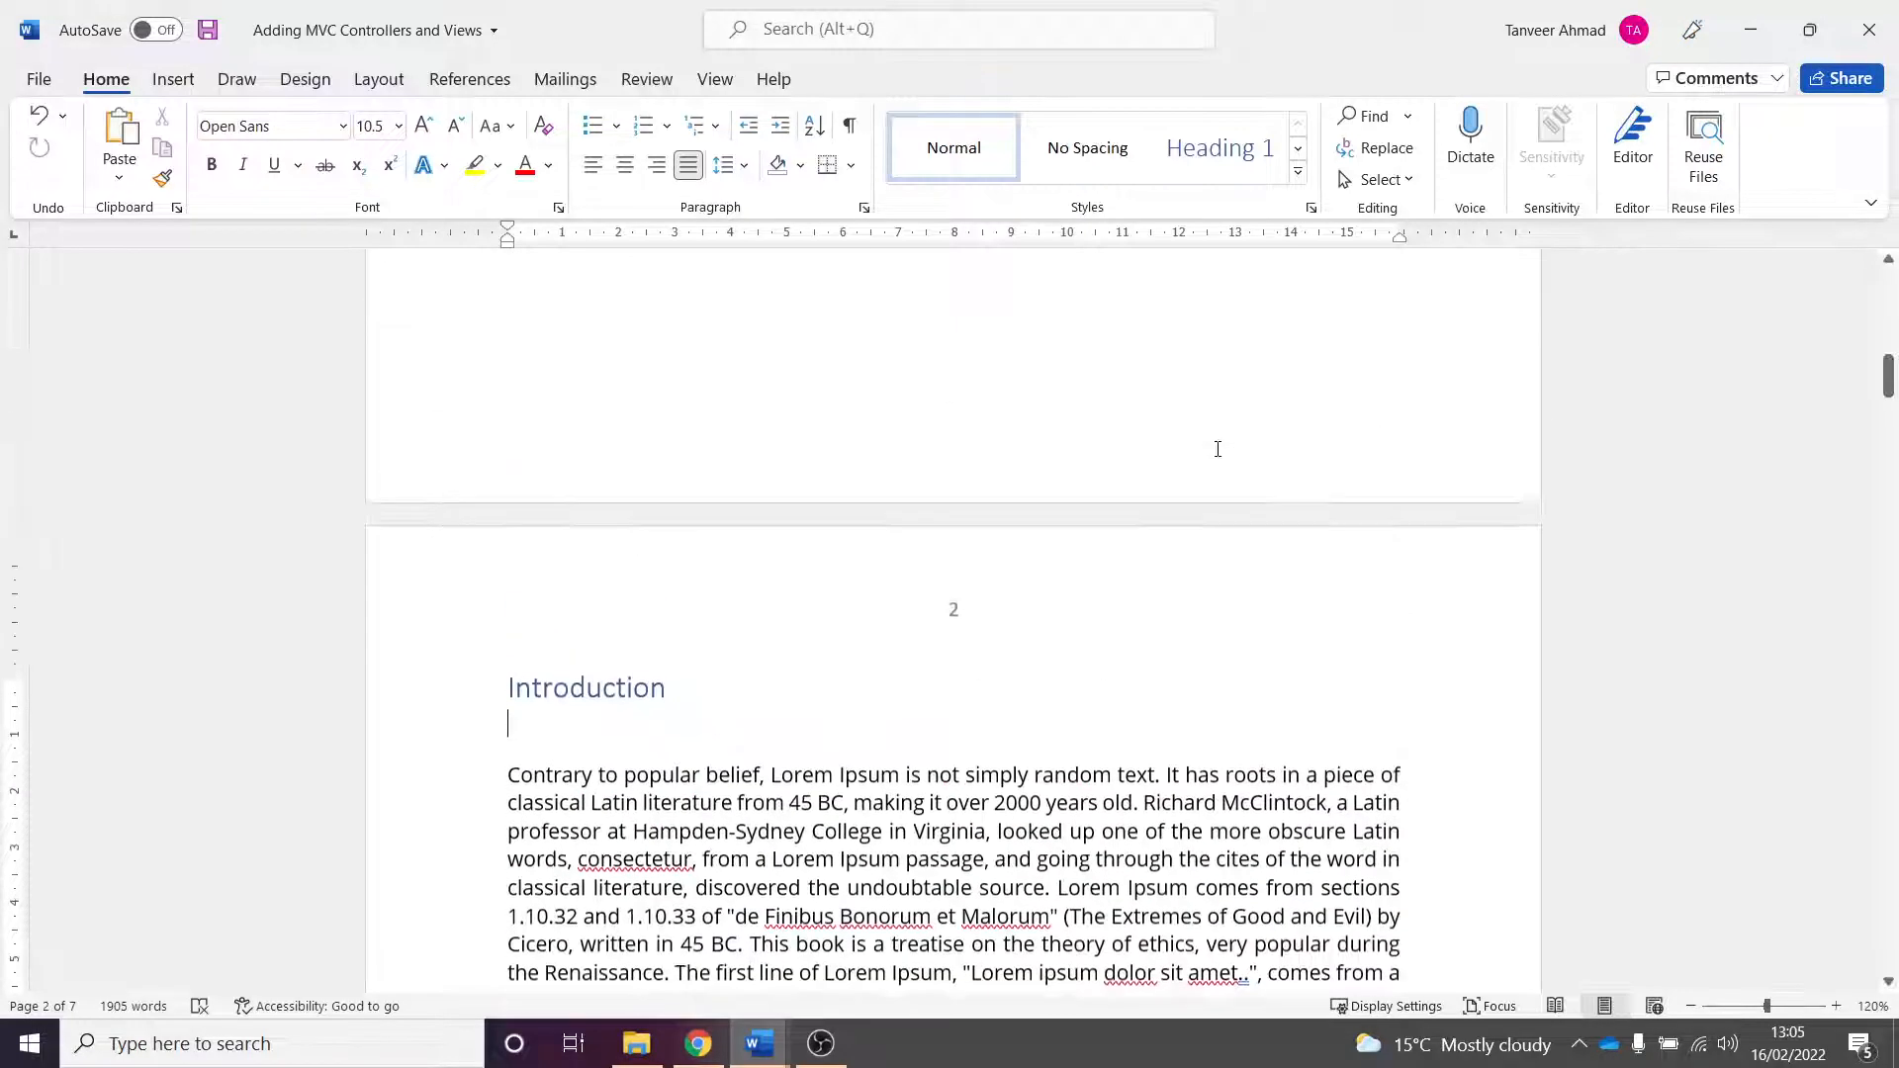
scroll(1434, 397, up, 6)
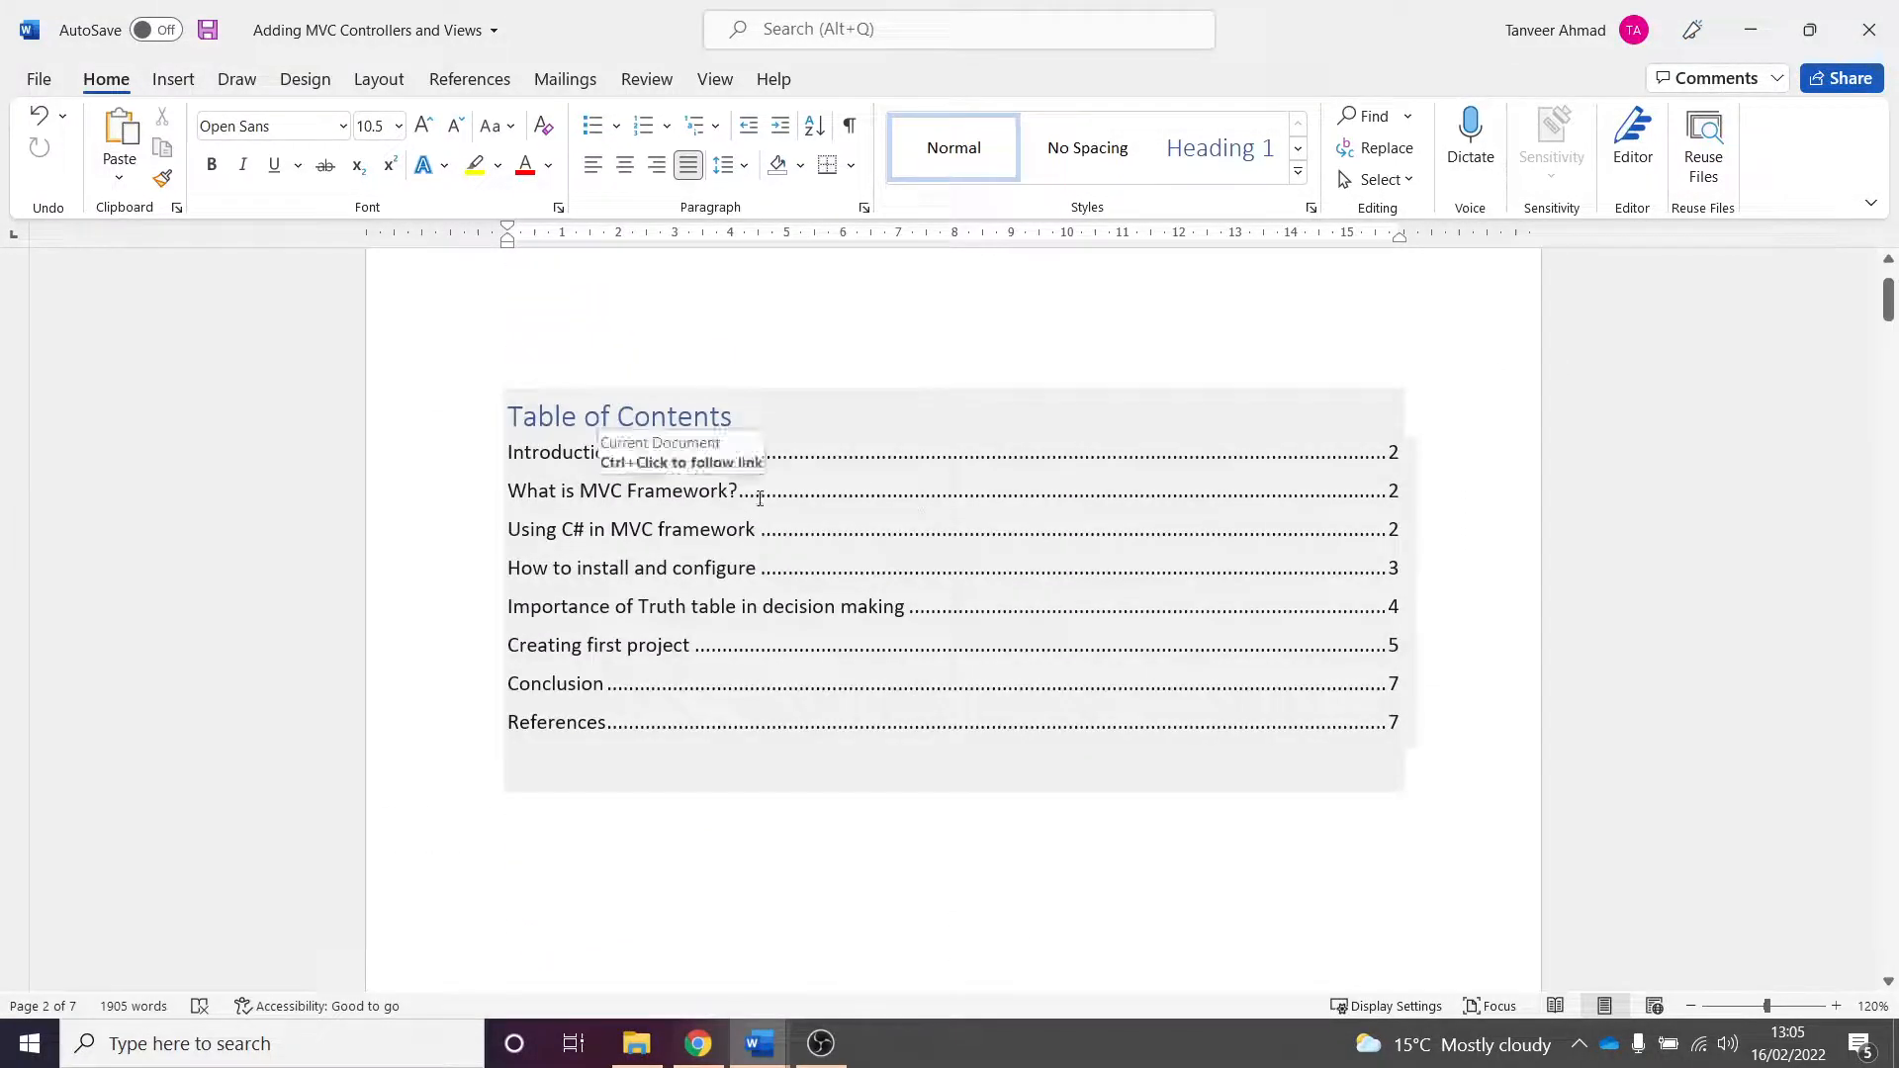
scroll(979, 583, up, 3)
click(763, 577)
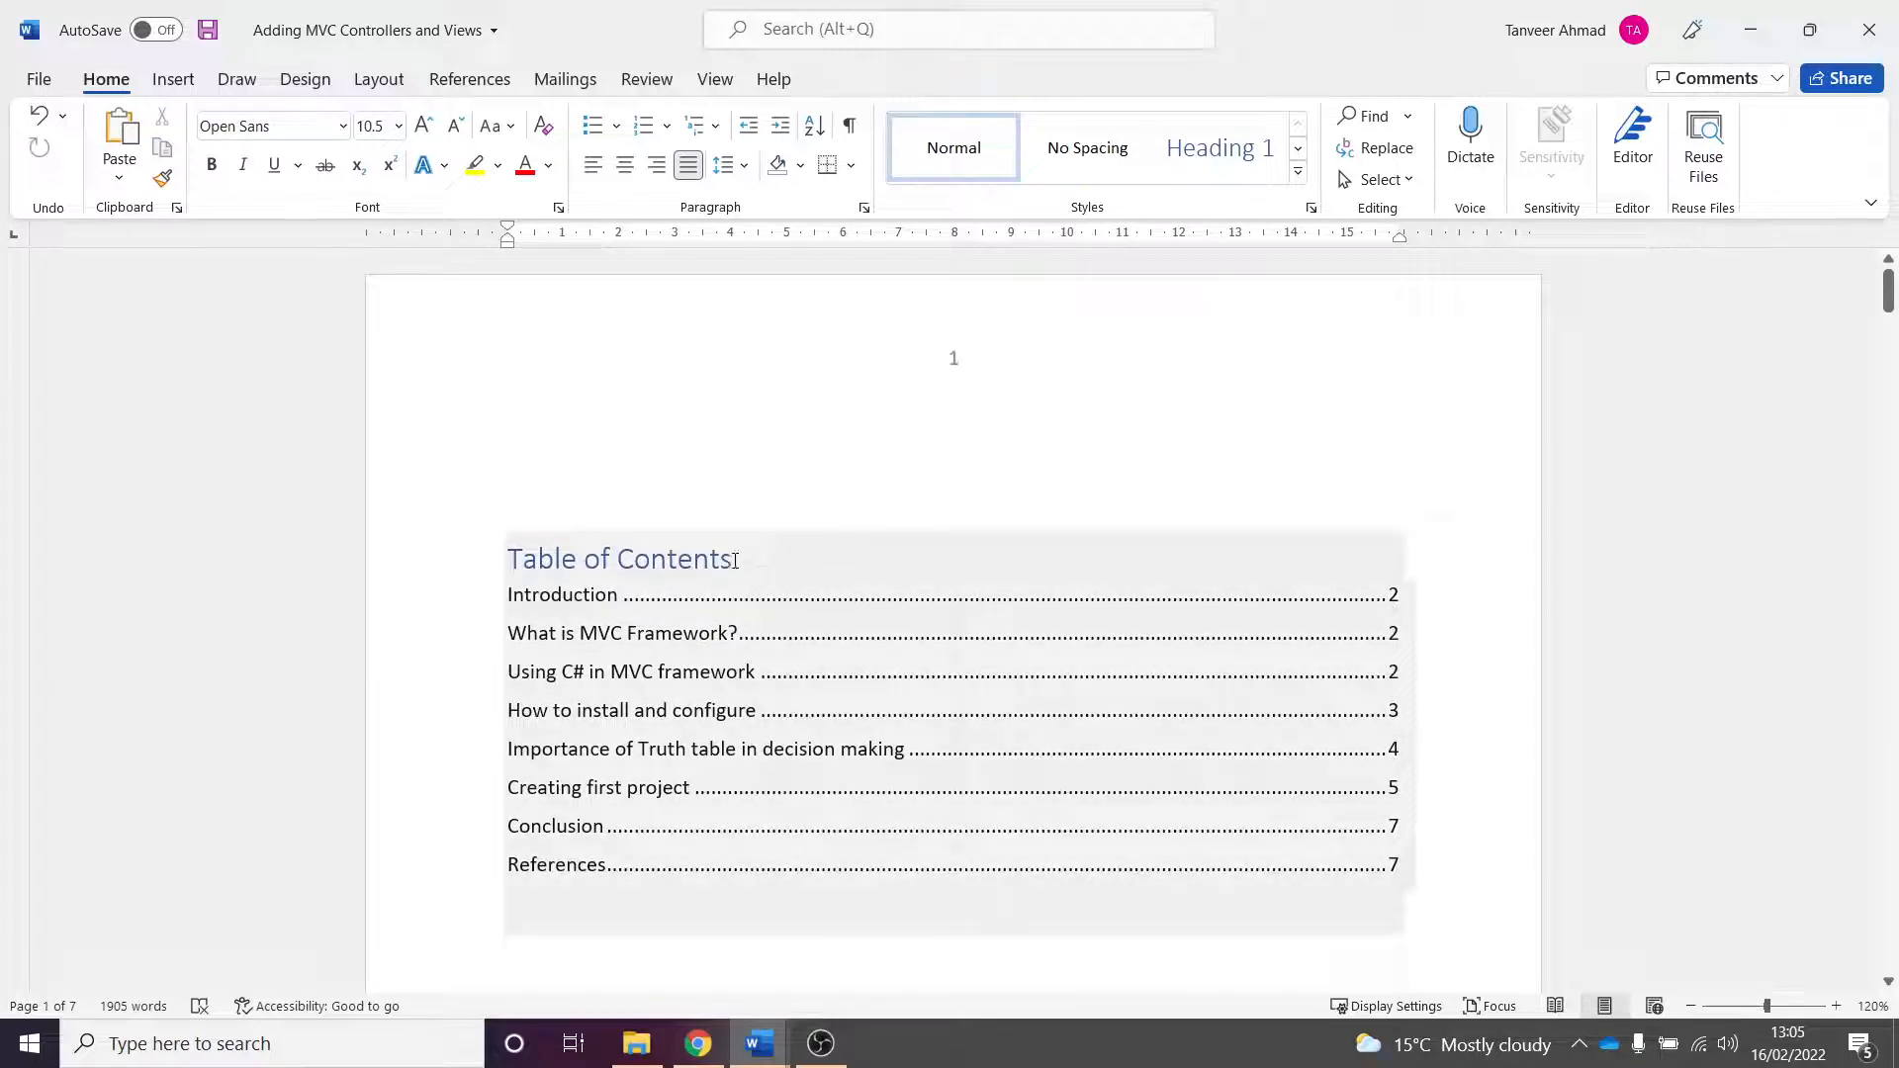
scroll(900, 642, down, 10)
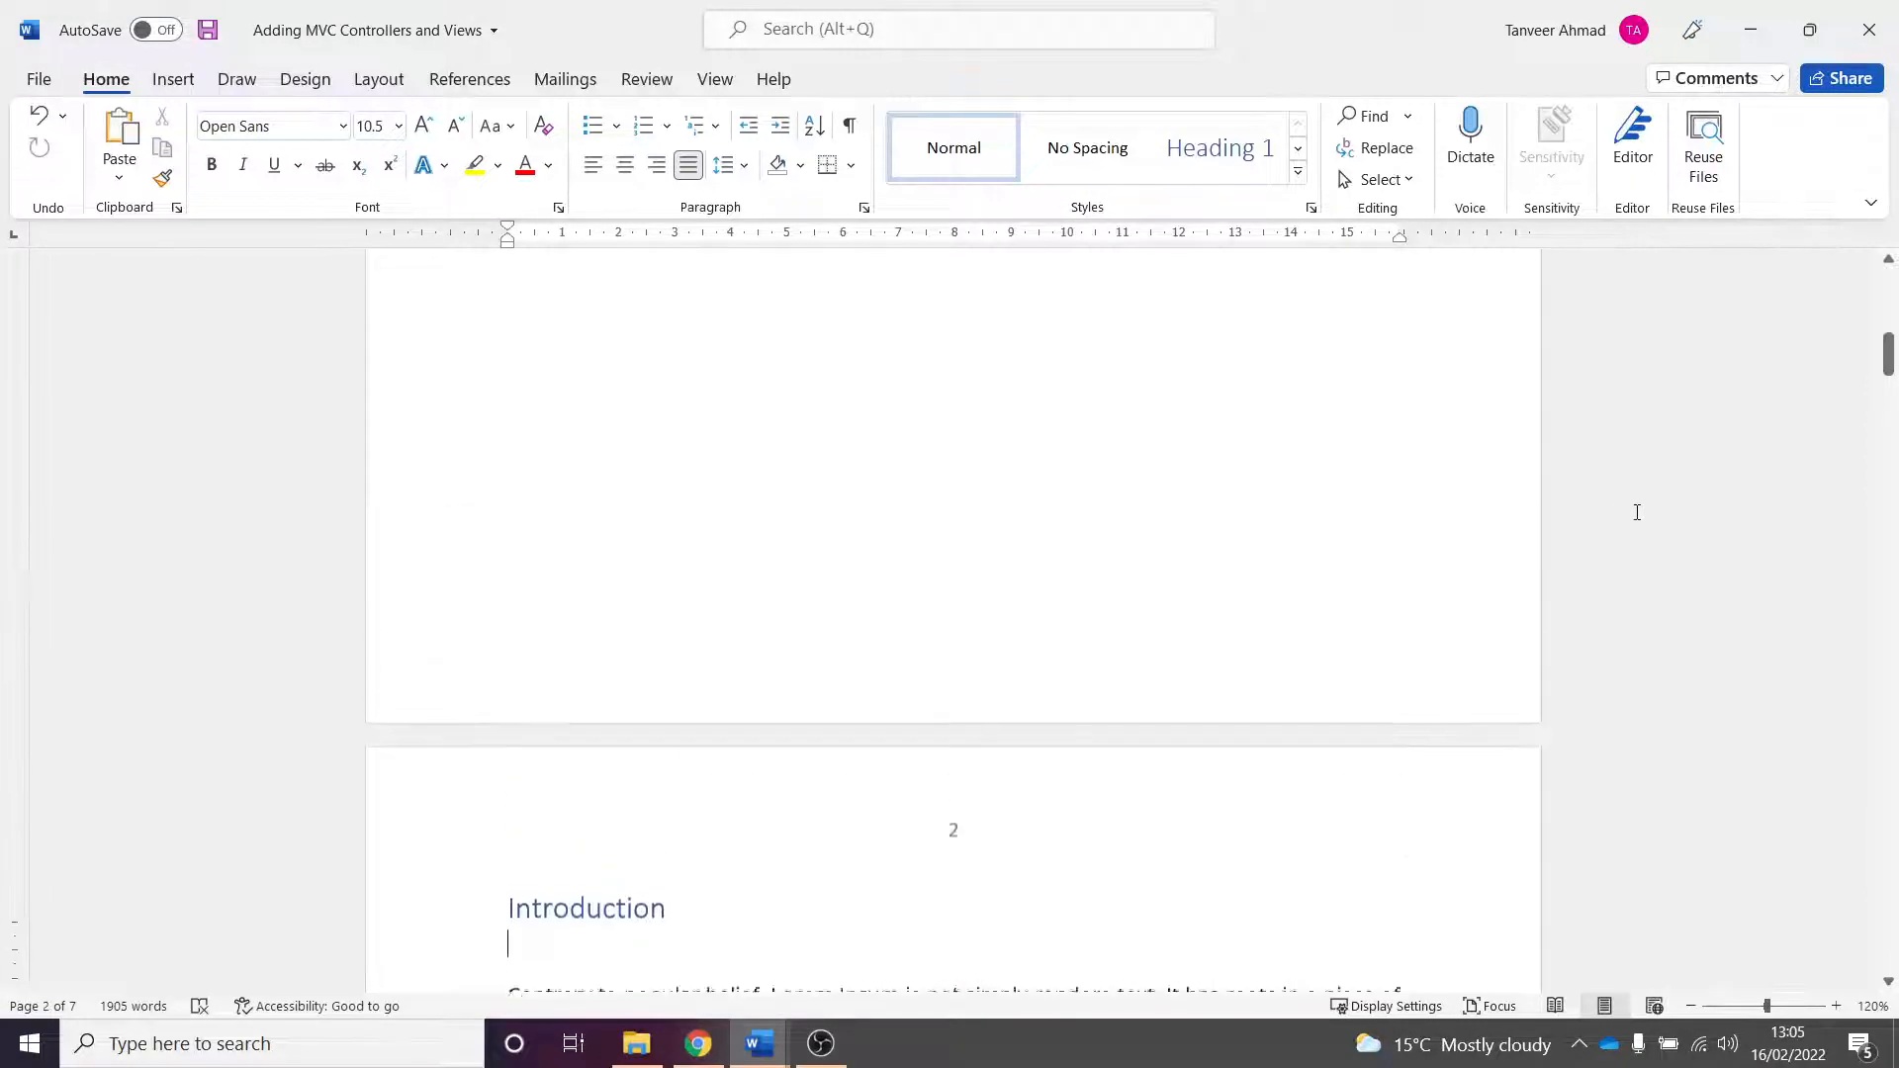
scroll(1636, 512, up, 10)
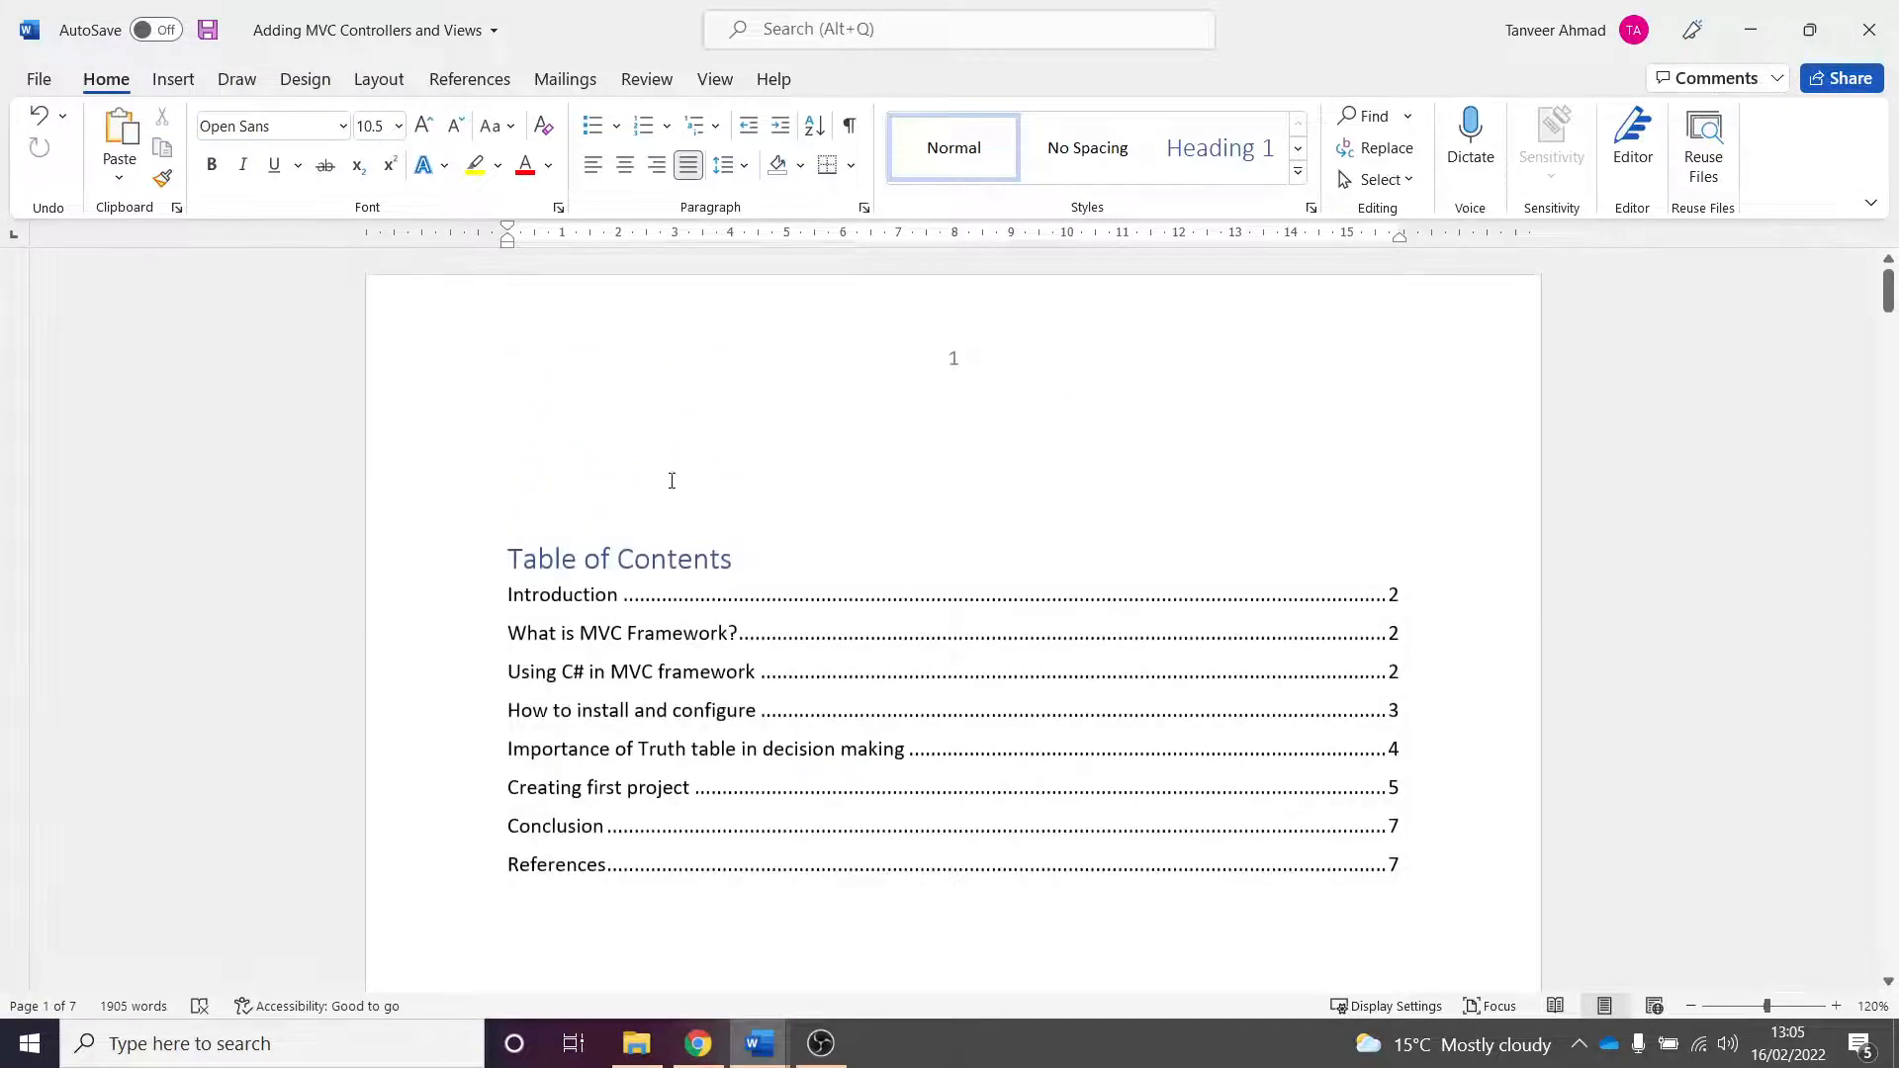
- Insert a Semaphore cover page at the start of the document, before the table of contents
click(599, 486)
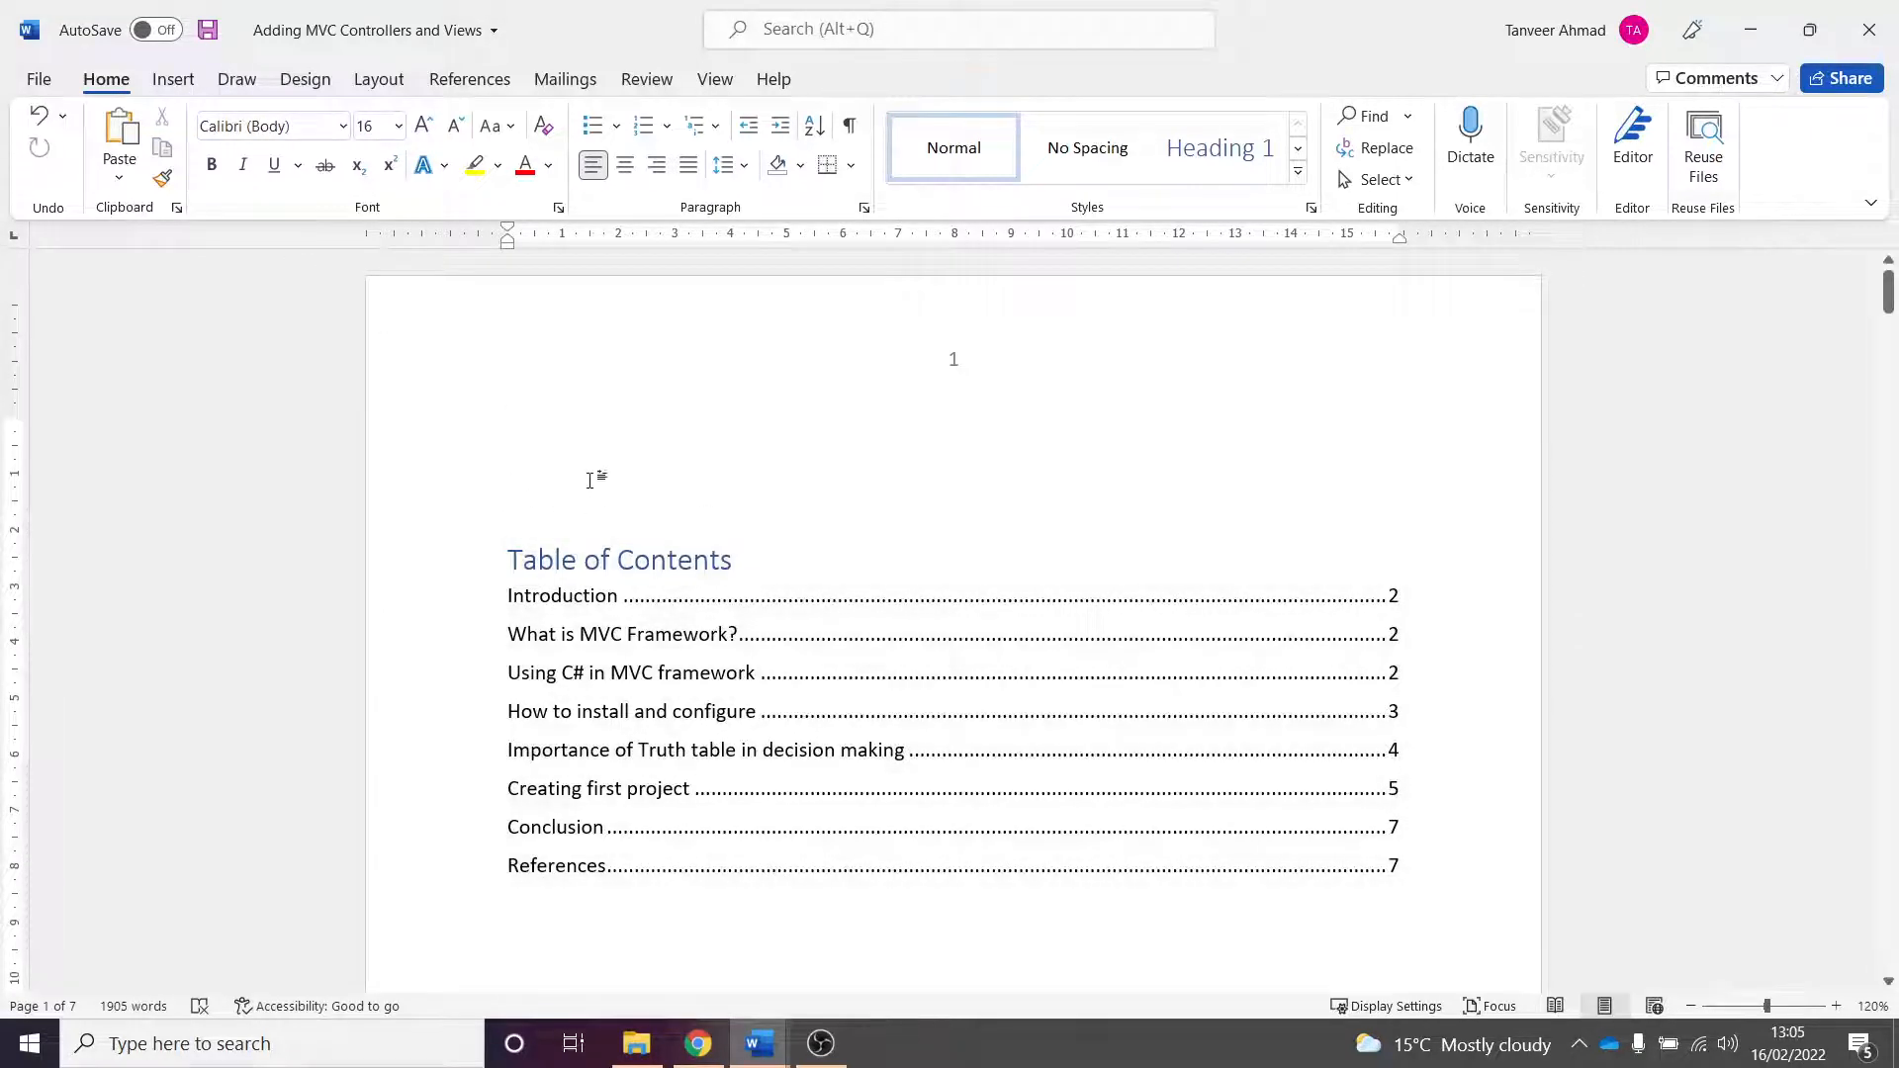
click(174, 79)
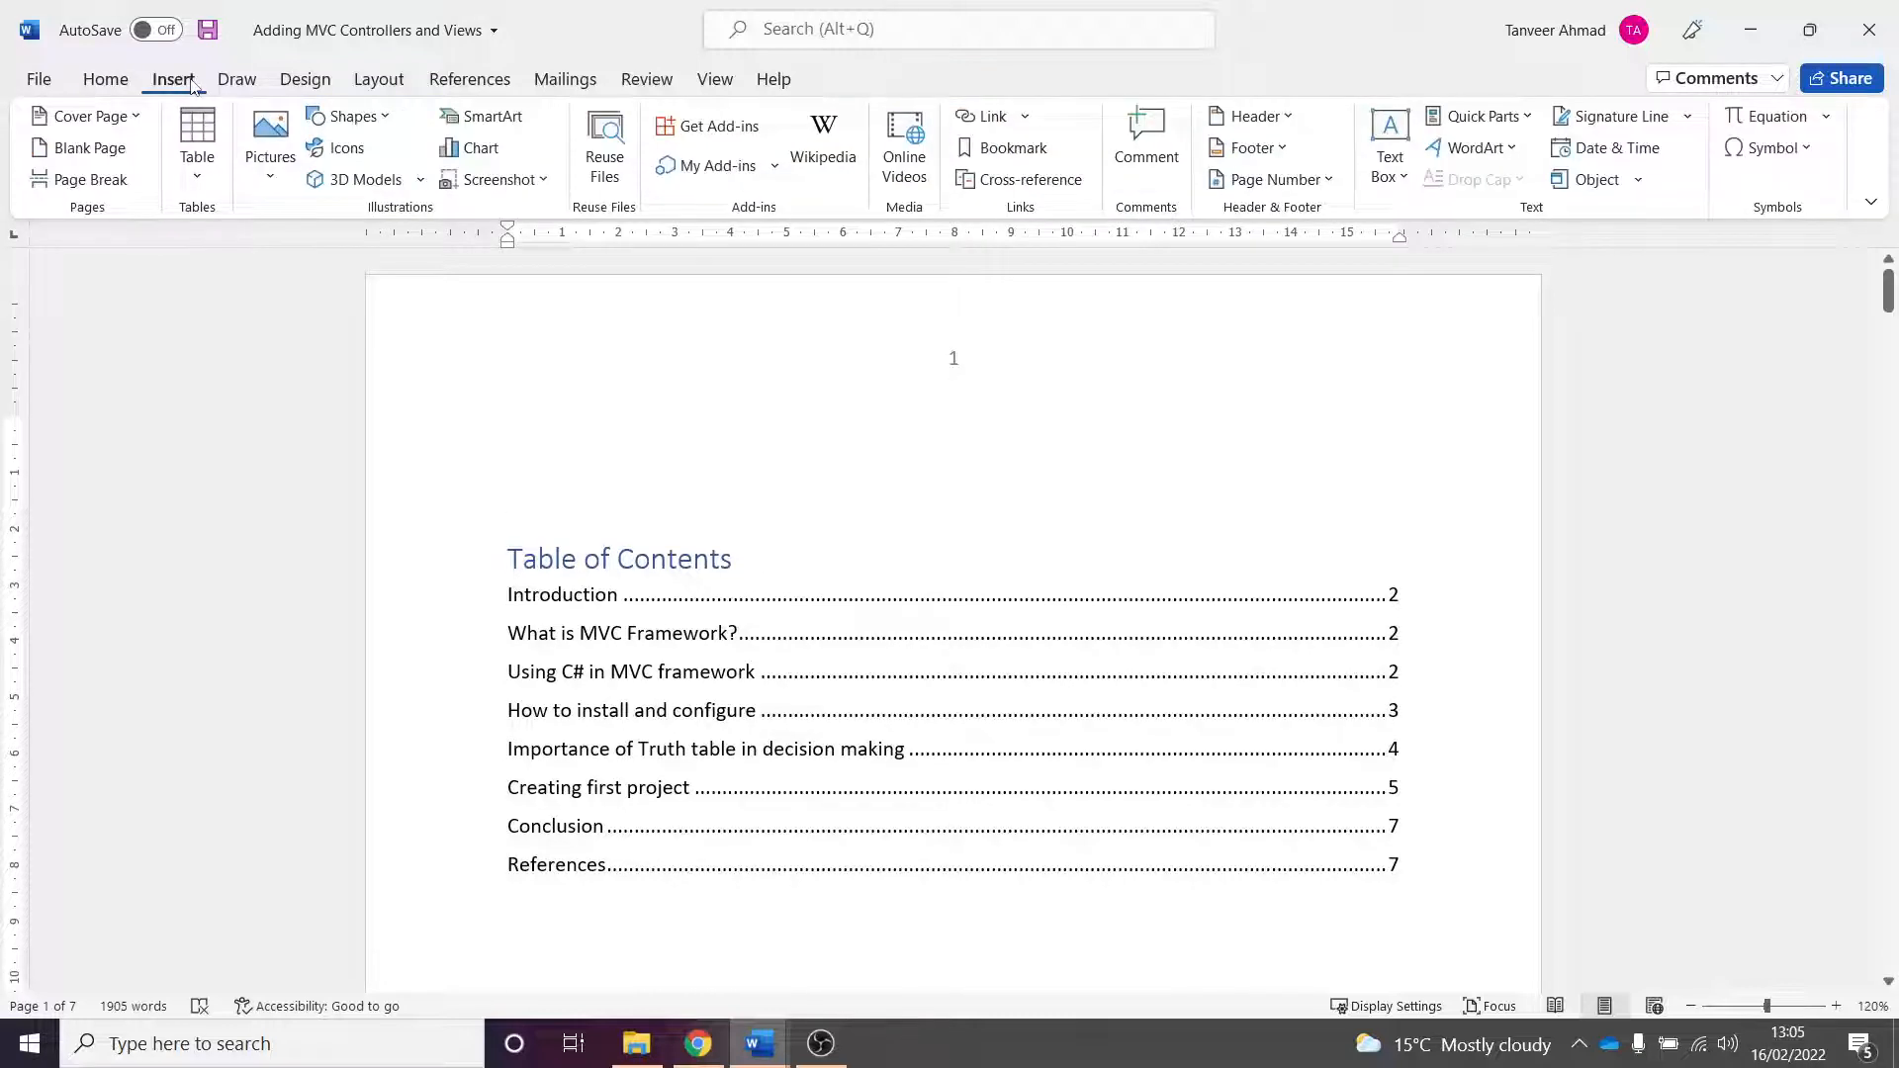
click(107, 121)
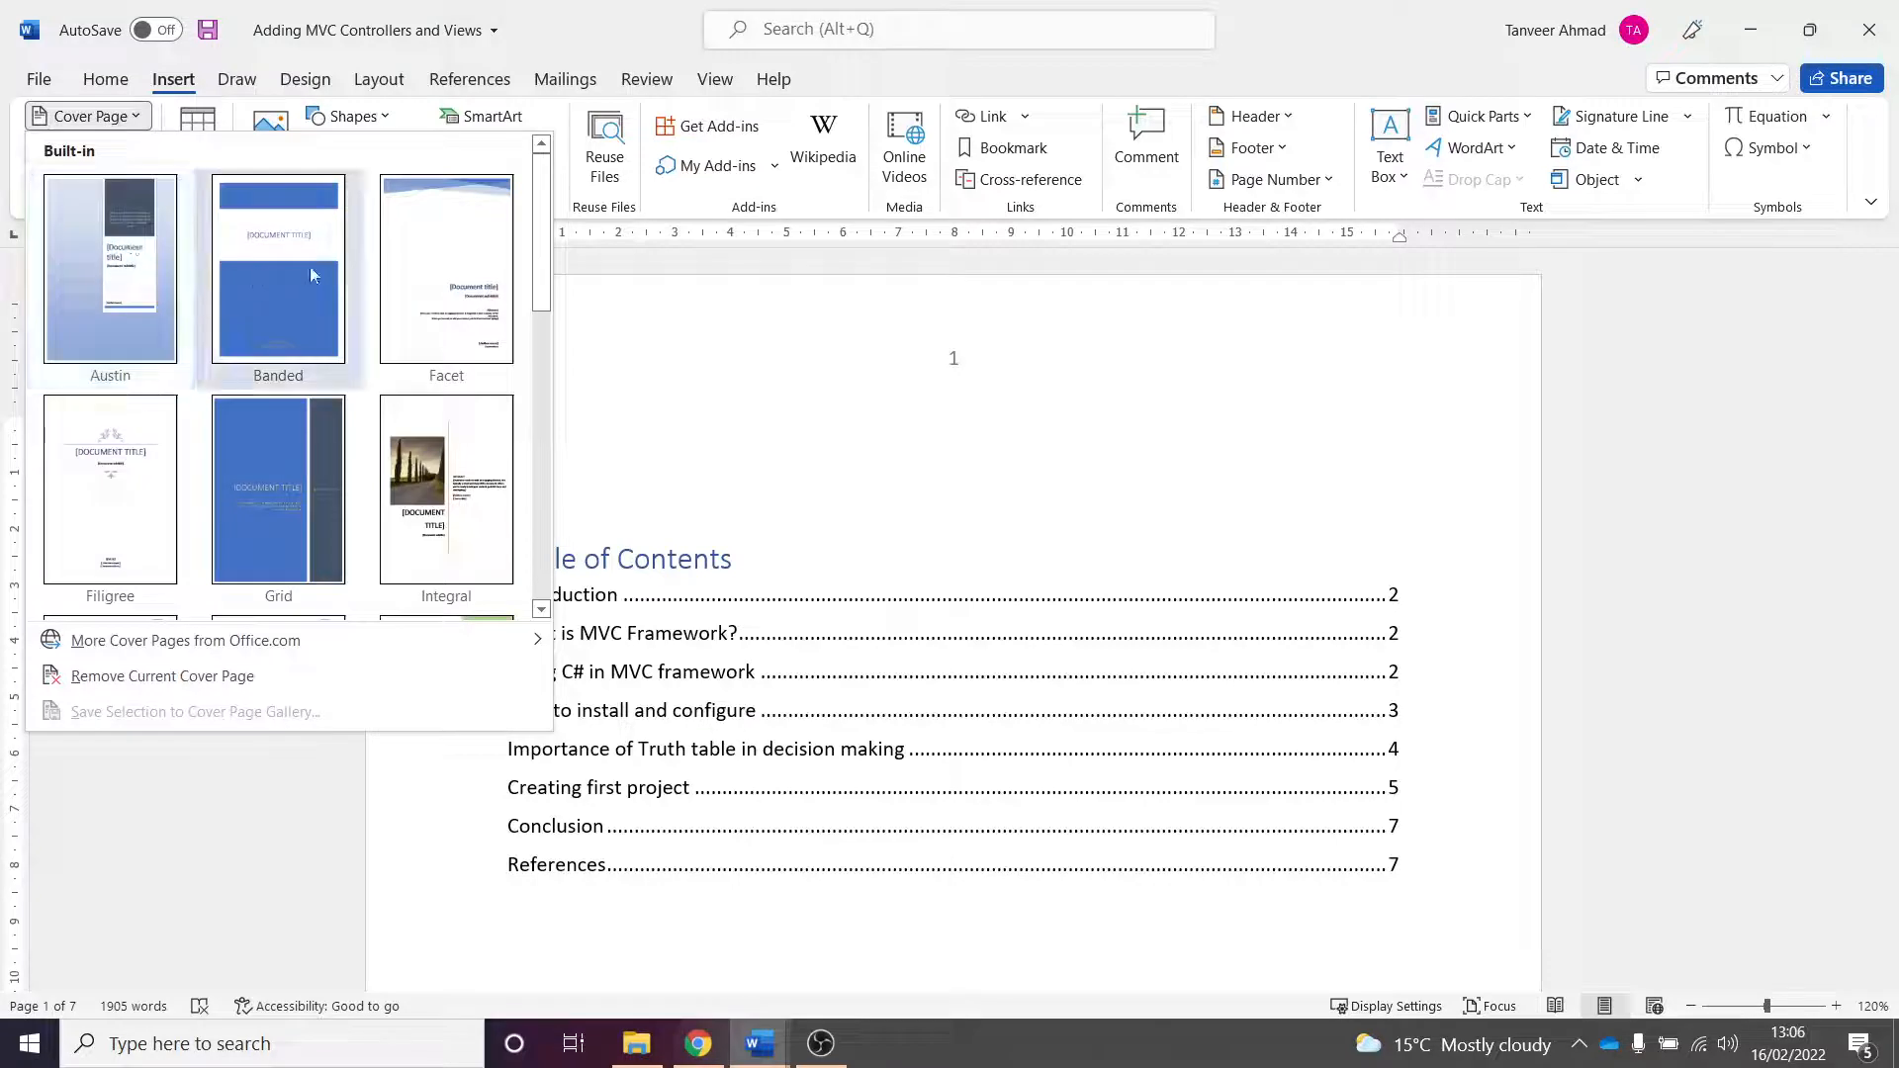
drag(544, 249, 550, 400)
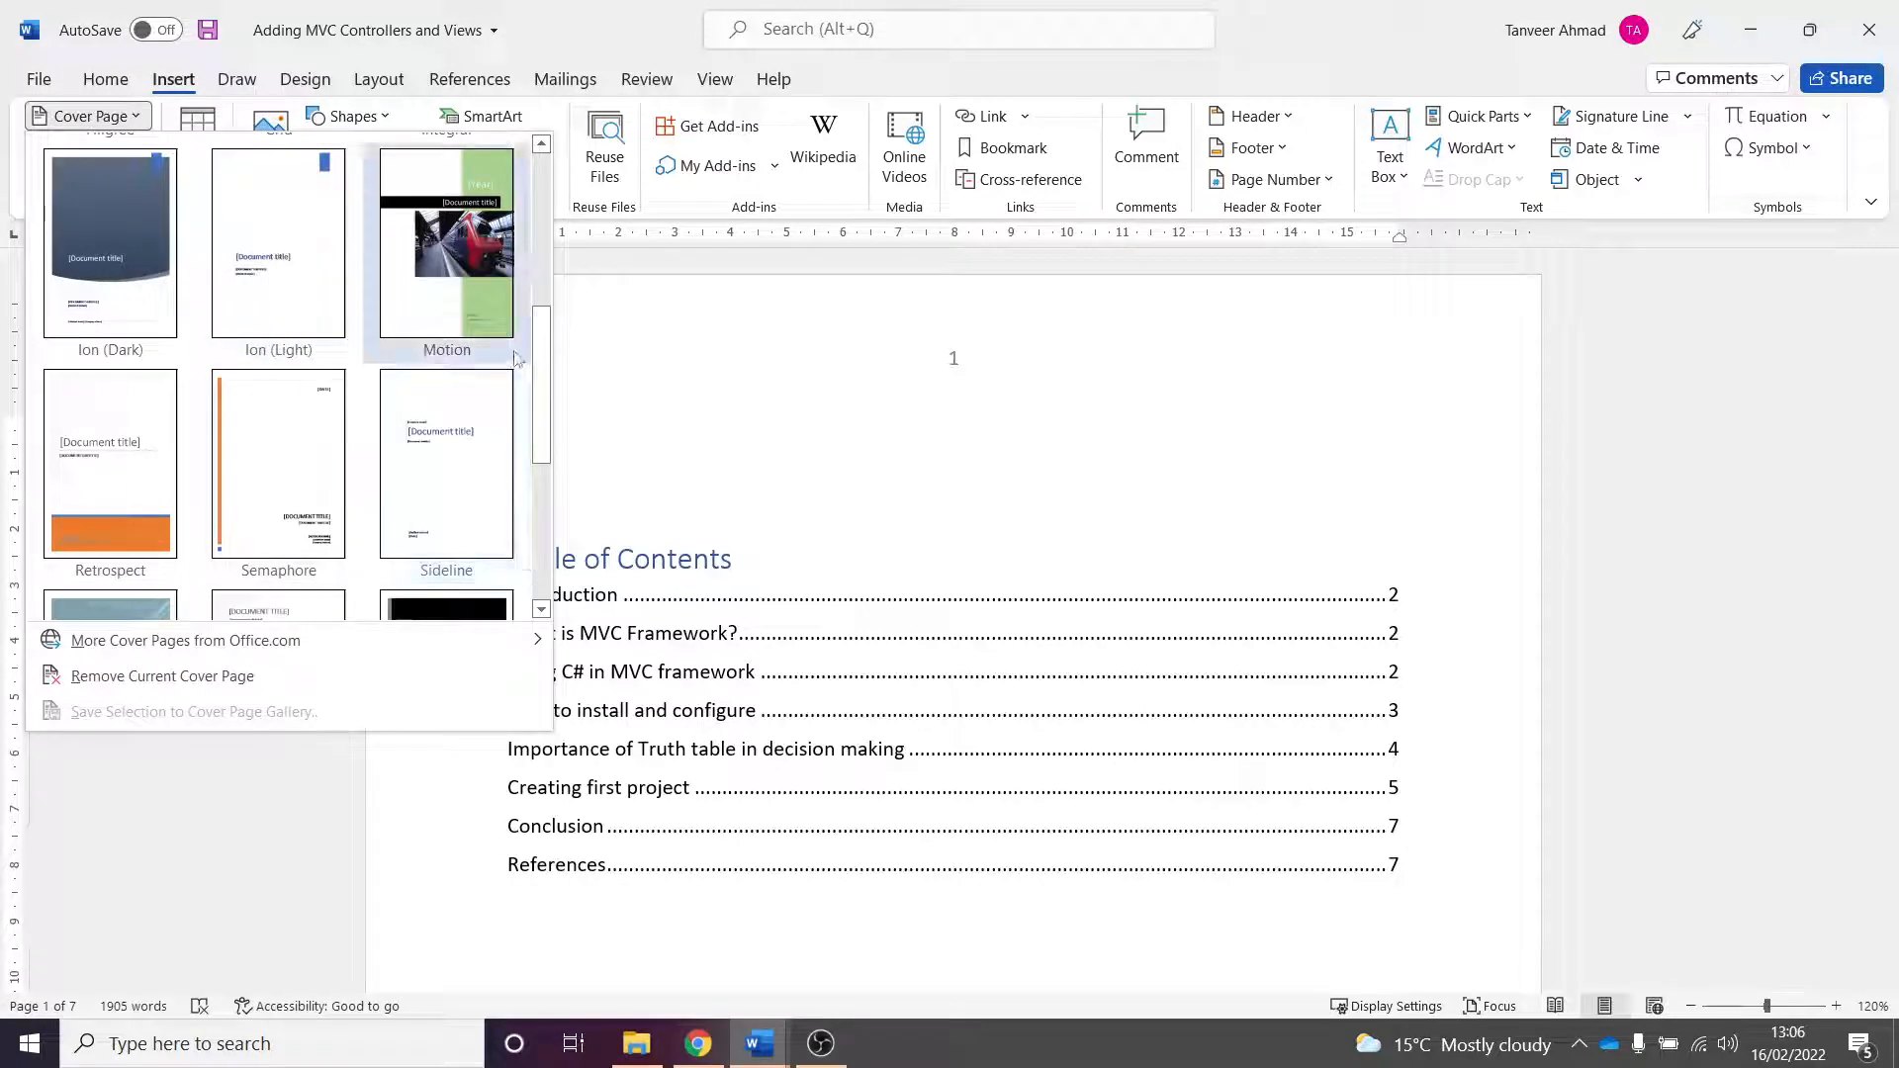
drag(542, 368, 561, 491)
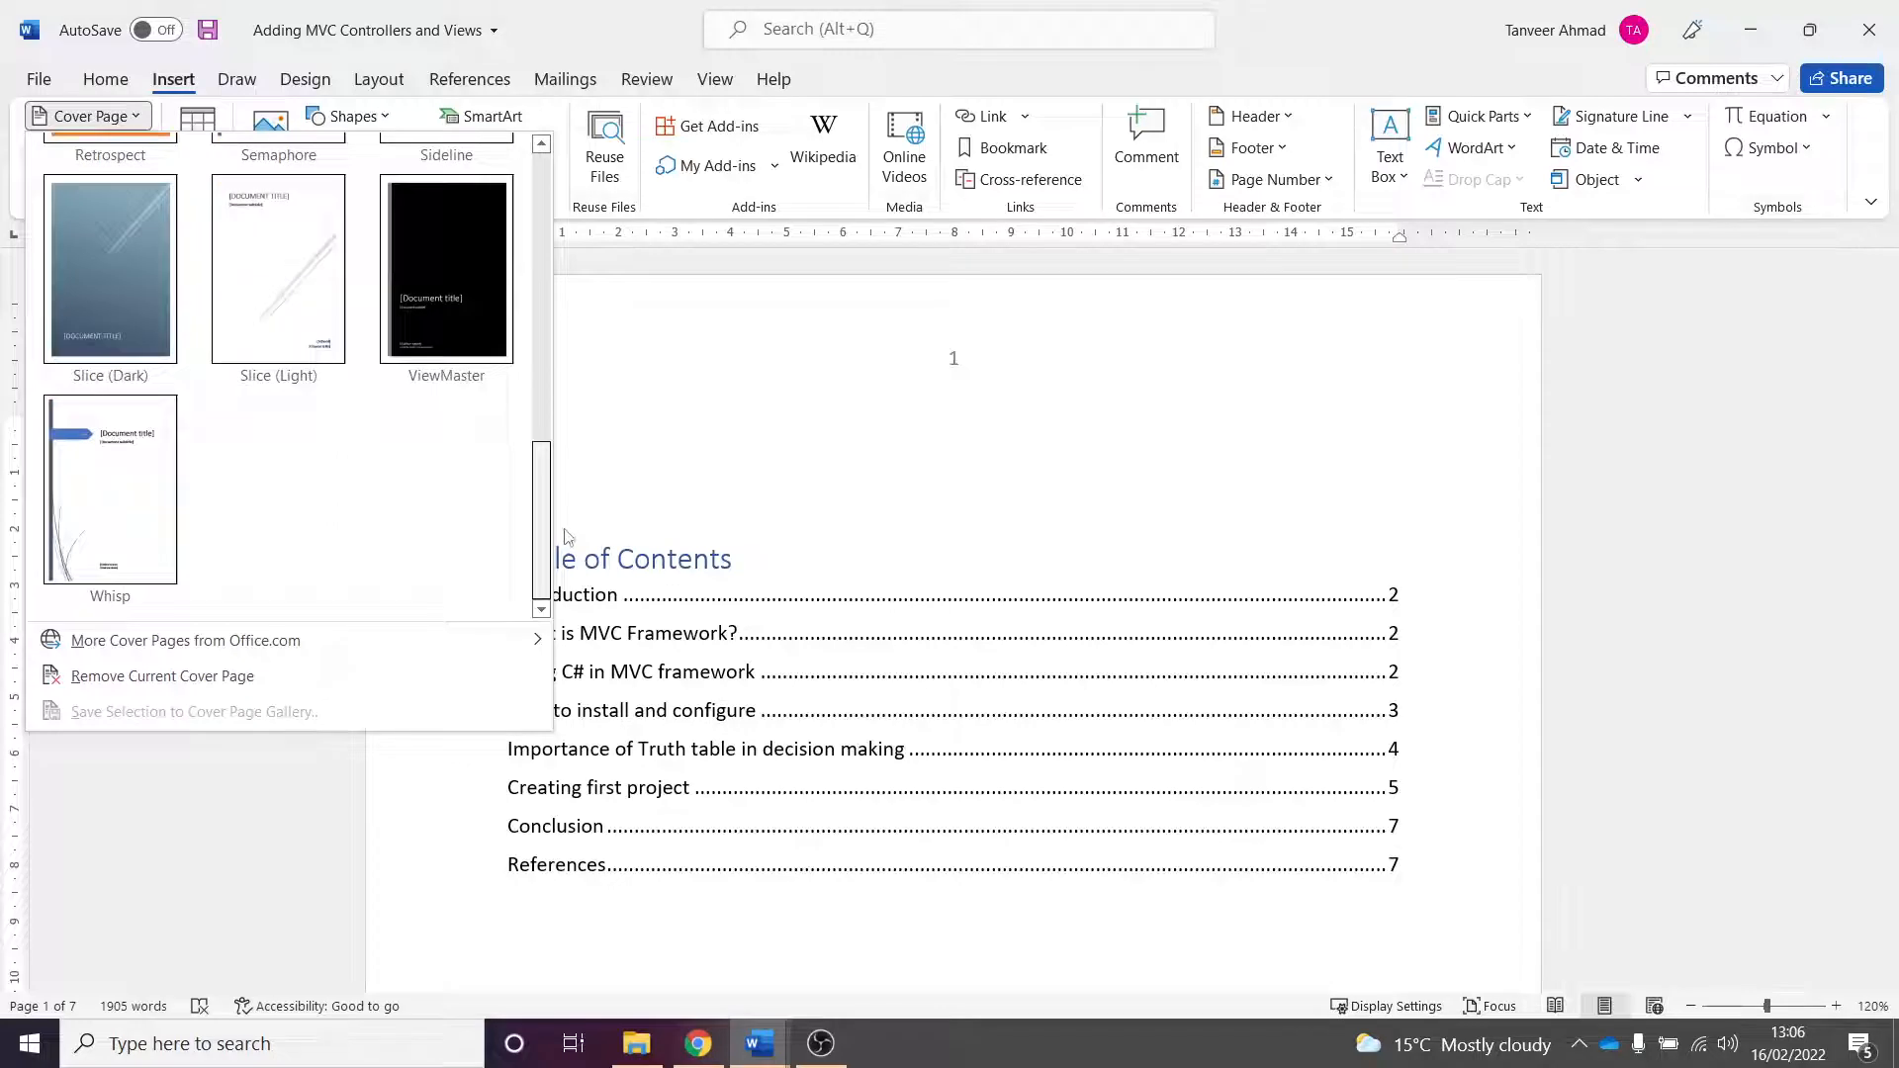
scroll(566, 494, up, 1)
mouse_move(198, 657)
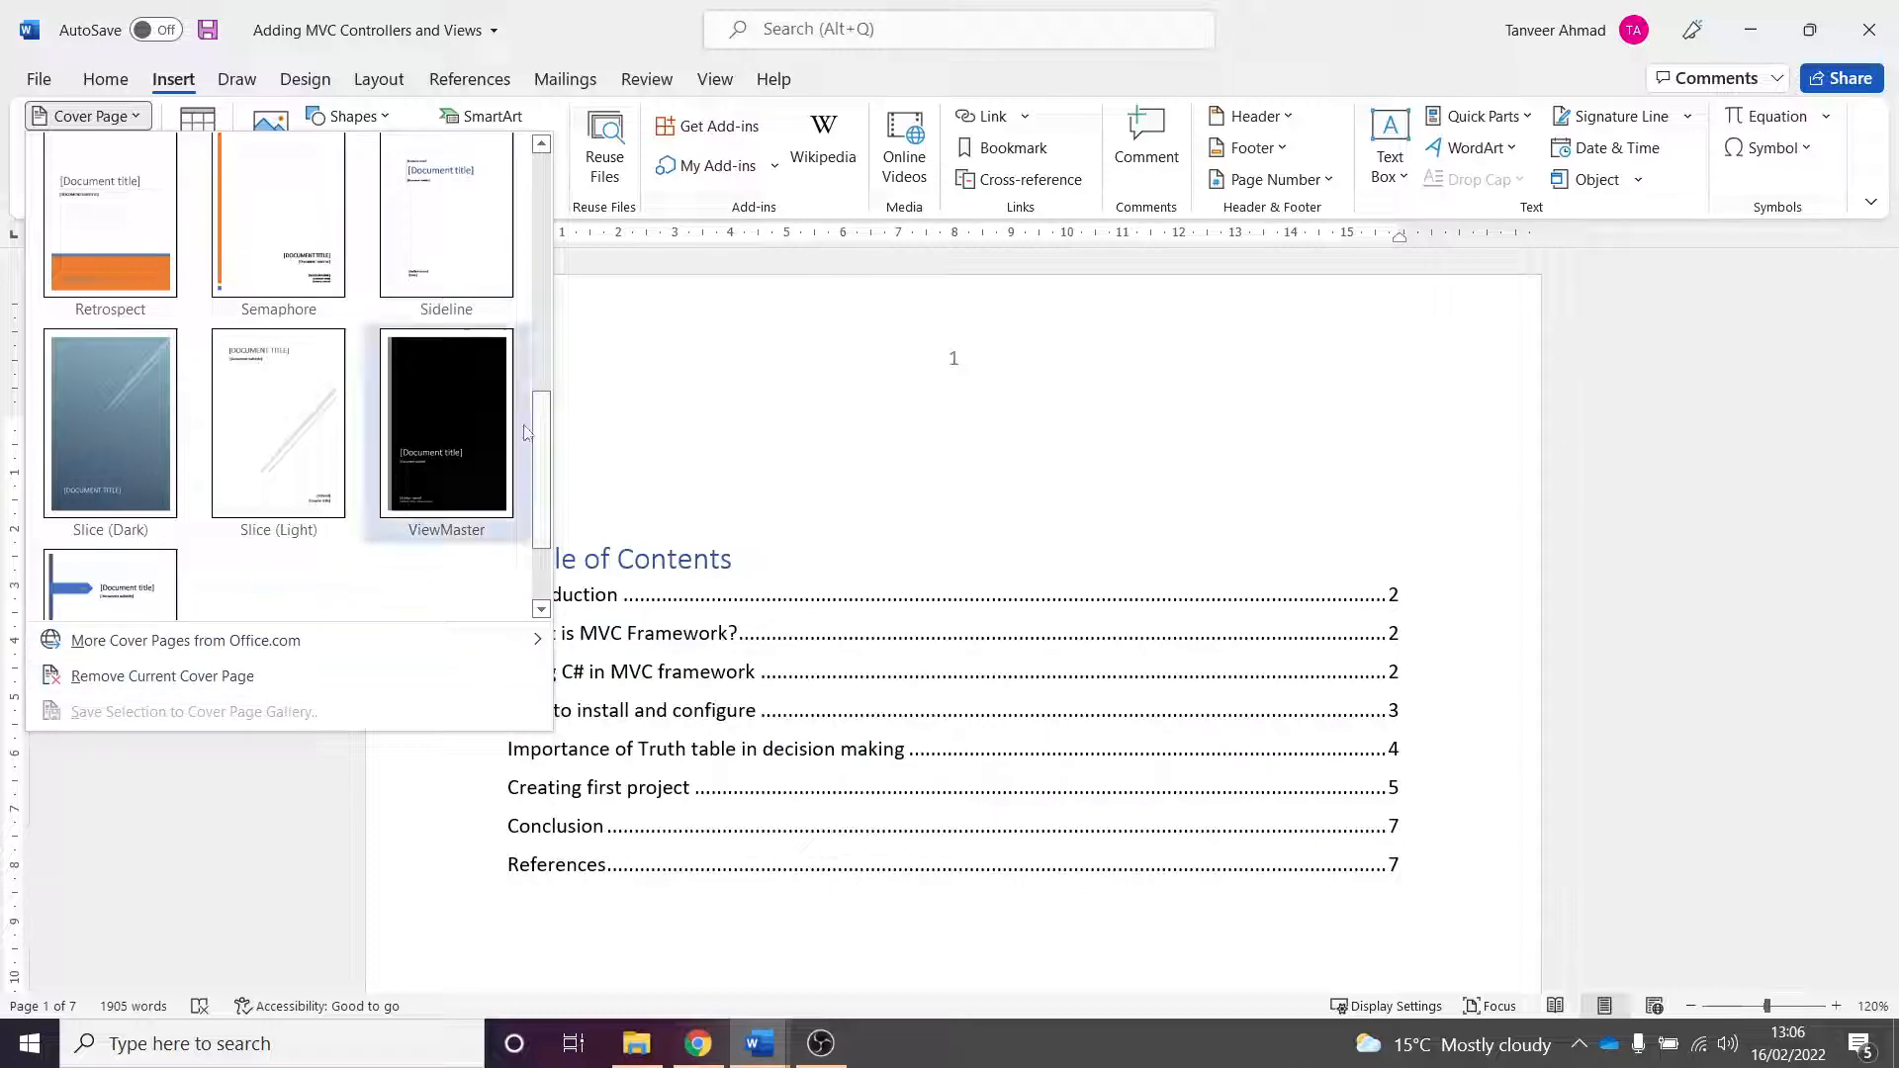
drag(539, 447, 585, 360)
click(280, 411)
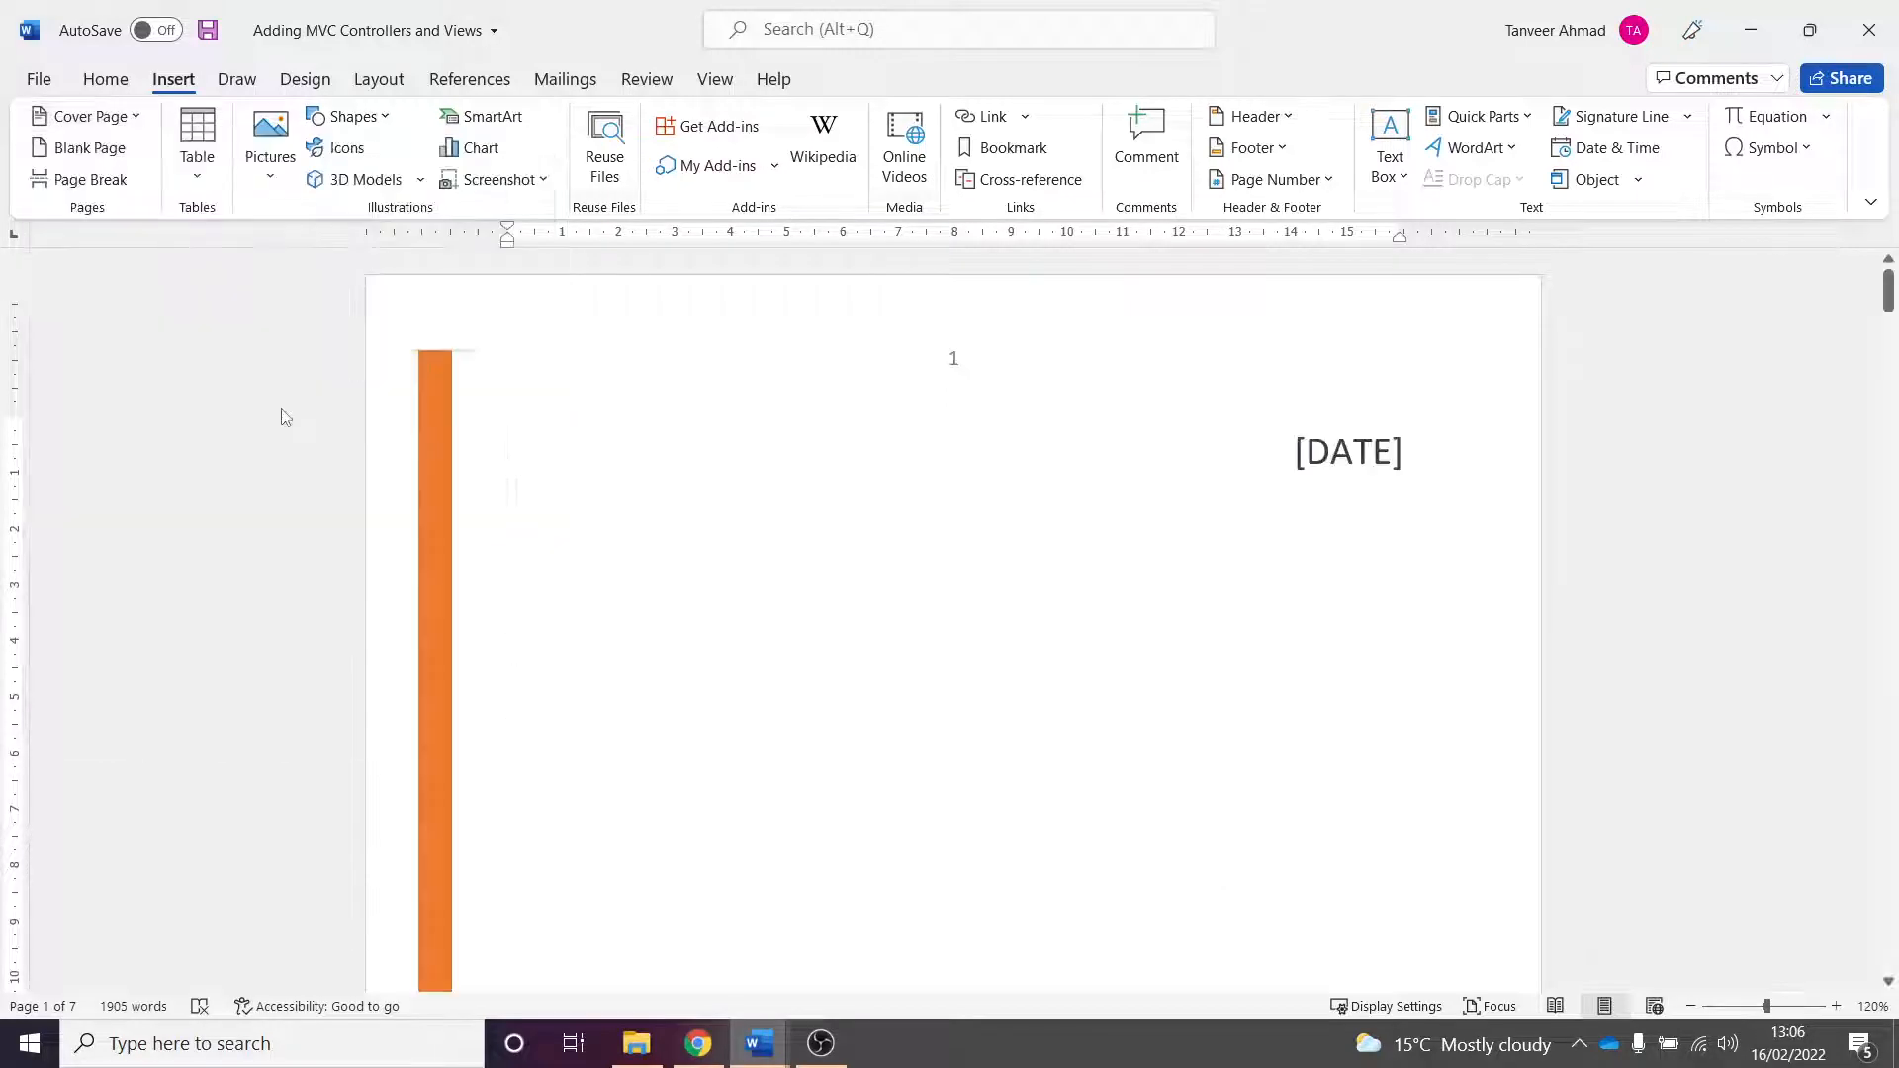
click(1031, 510)
scroll(1374, 366, down, 3)
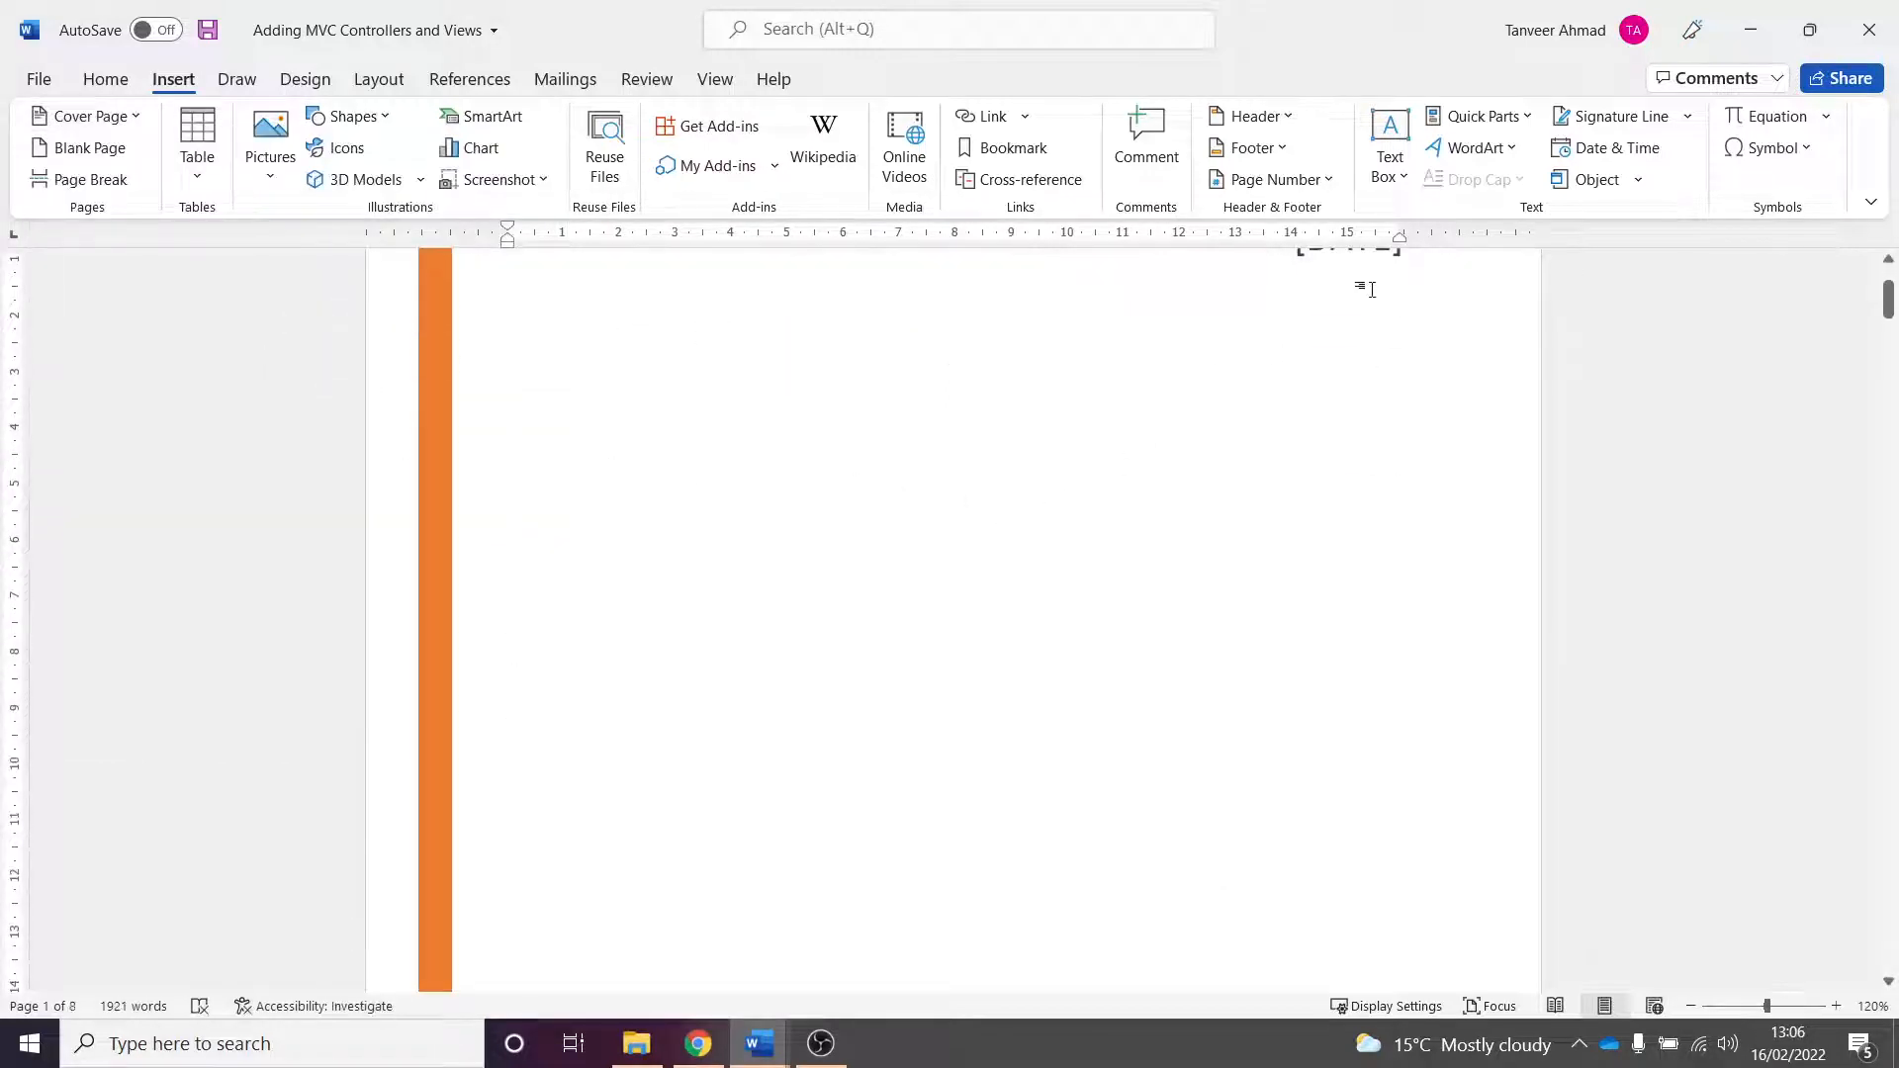
- Inspect the cover page's title, subtitle and author placeholders
scroll(1367, 293, up, 2)
click(1335, 381)
scroll(861, 376, down, 5)
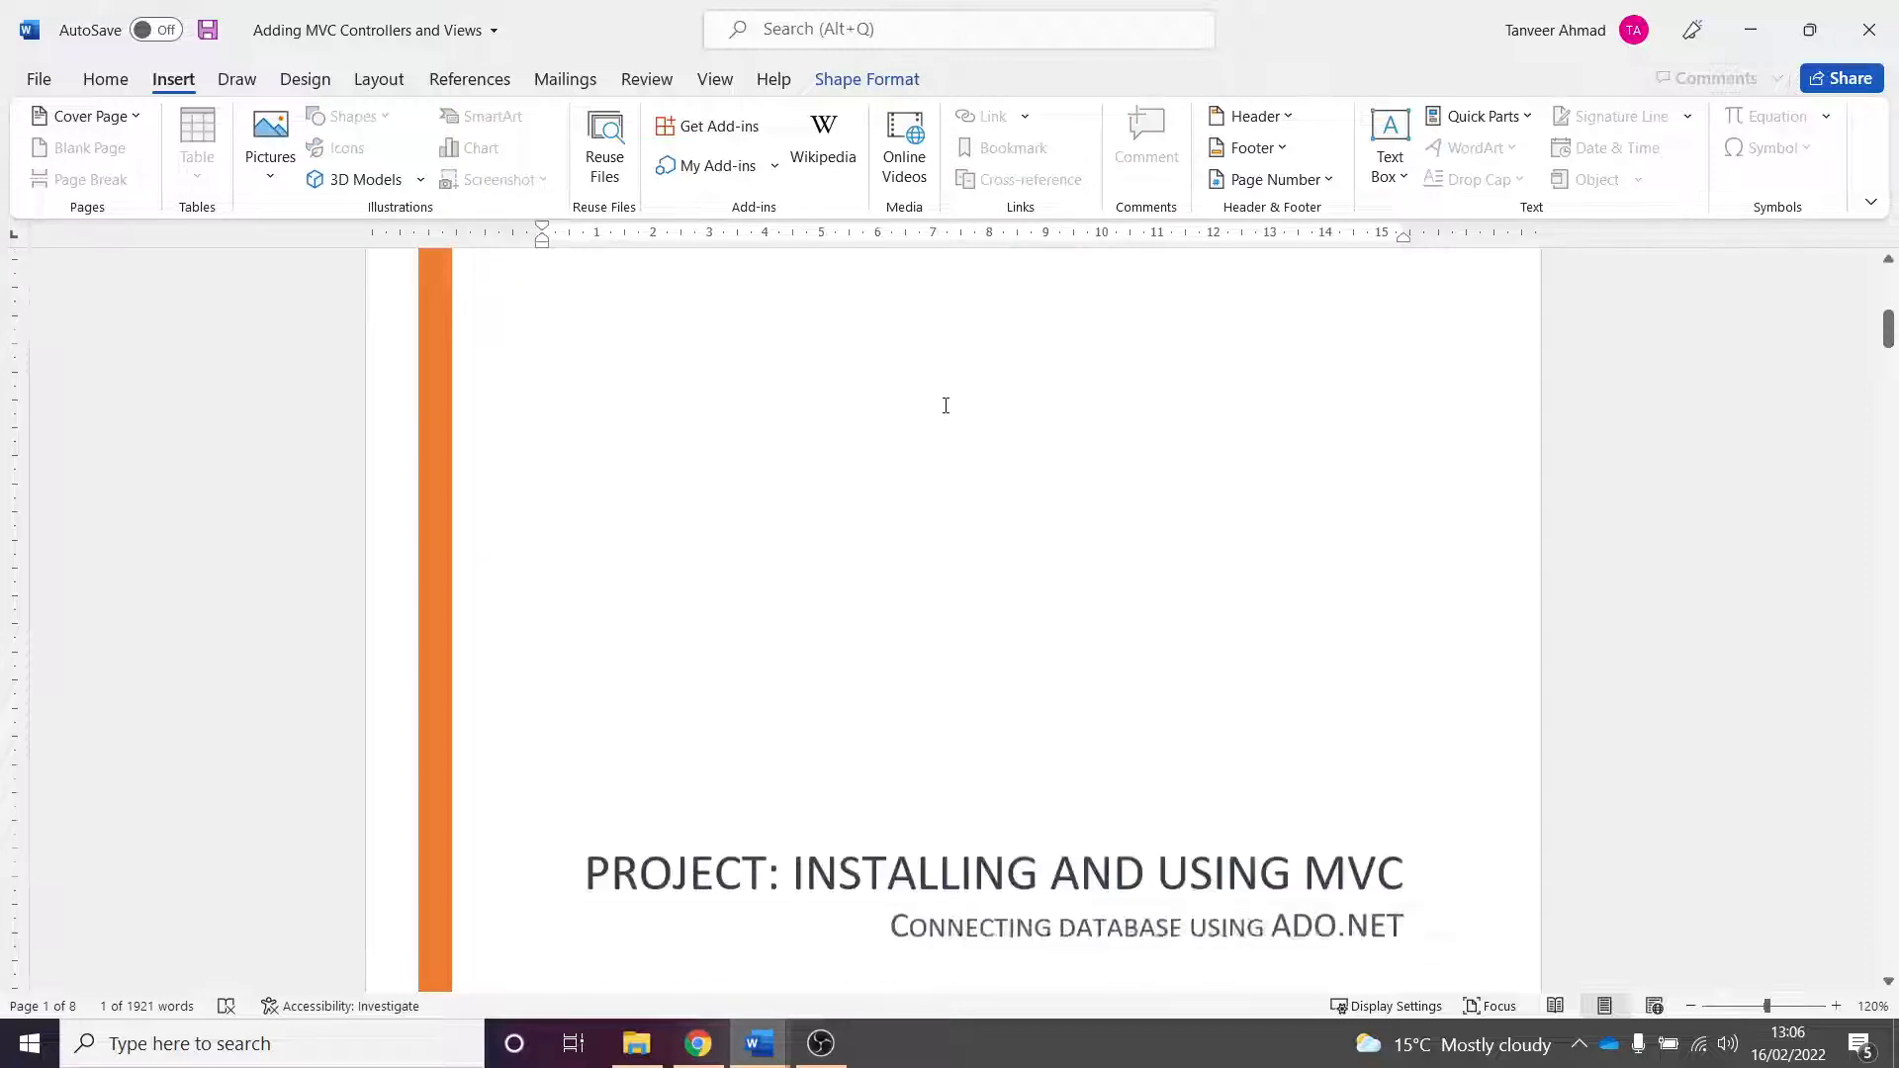
click(1021, 611)
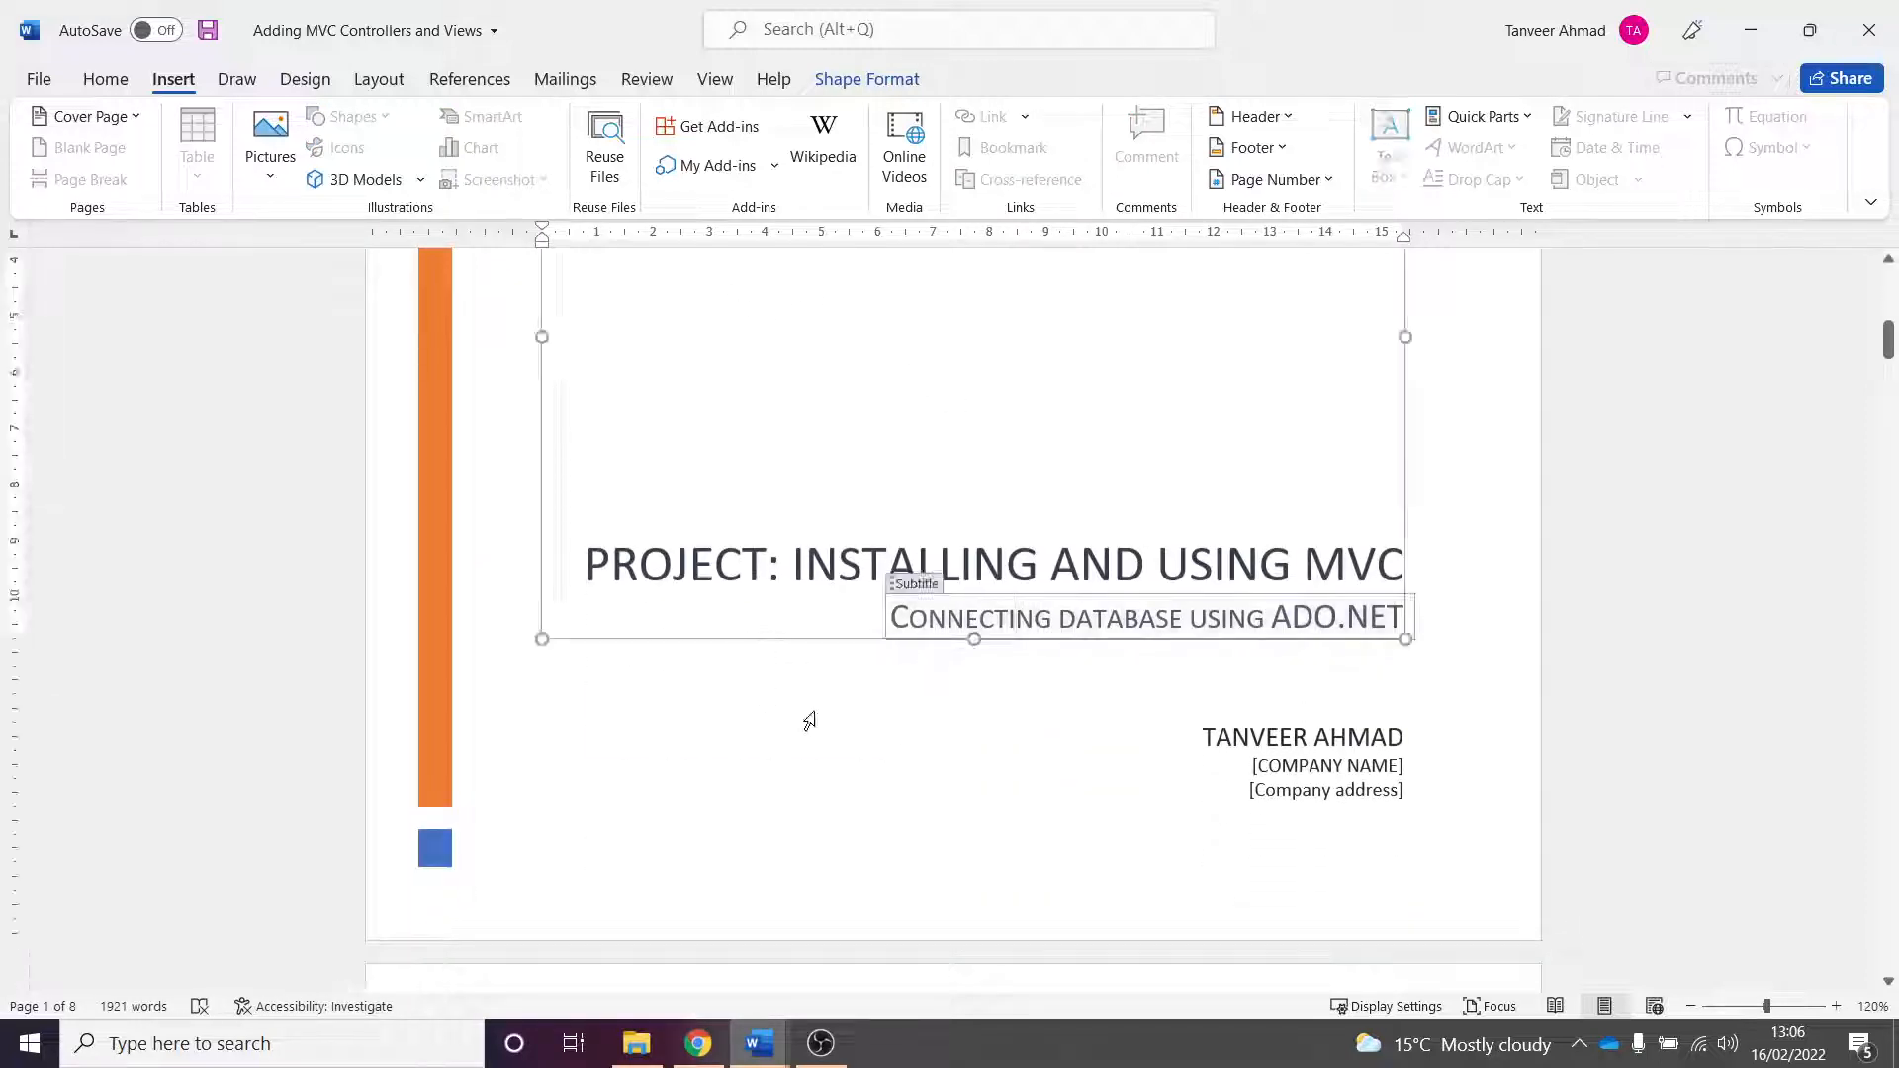
click(932, 786)
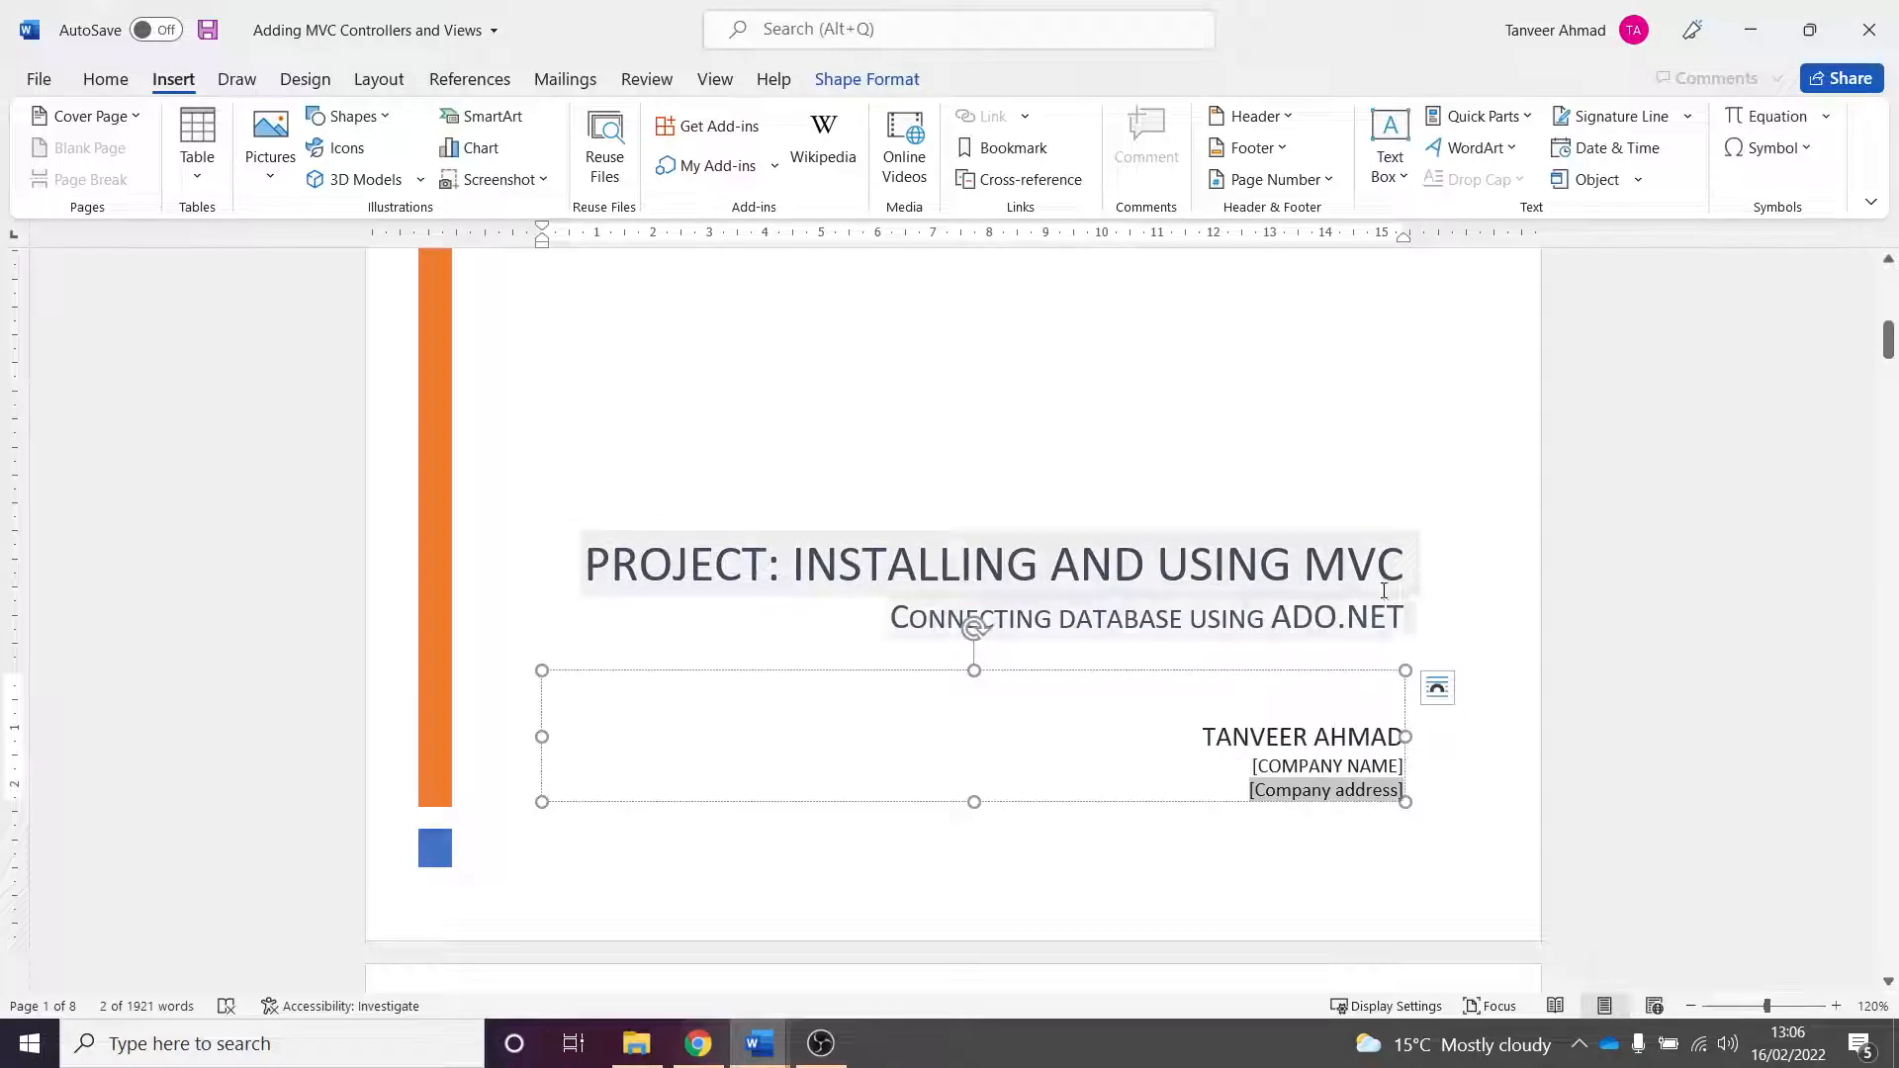
double_click(1159, 714)
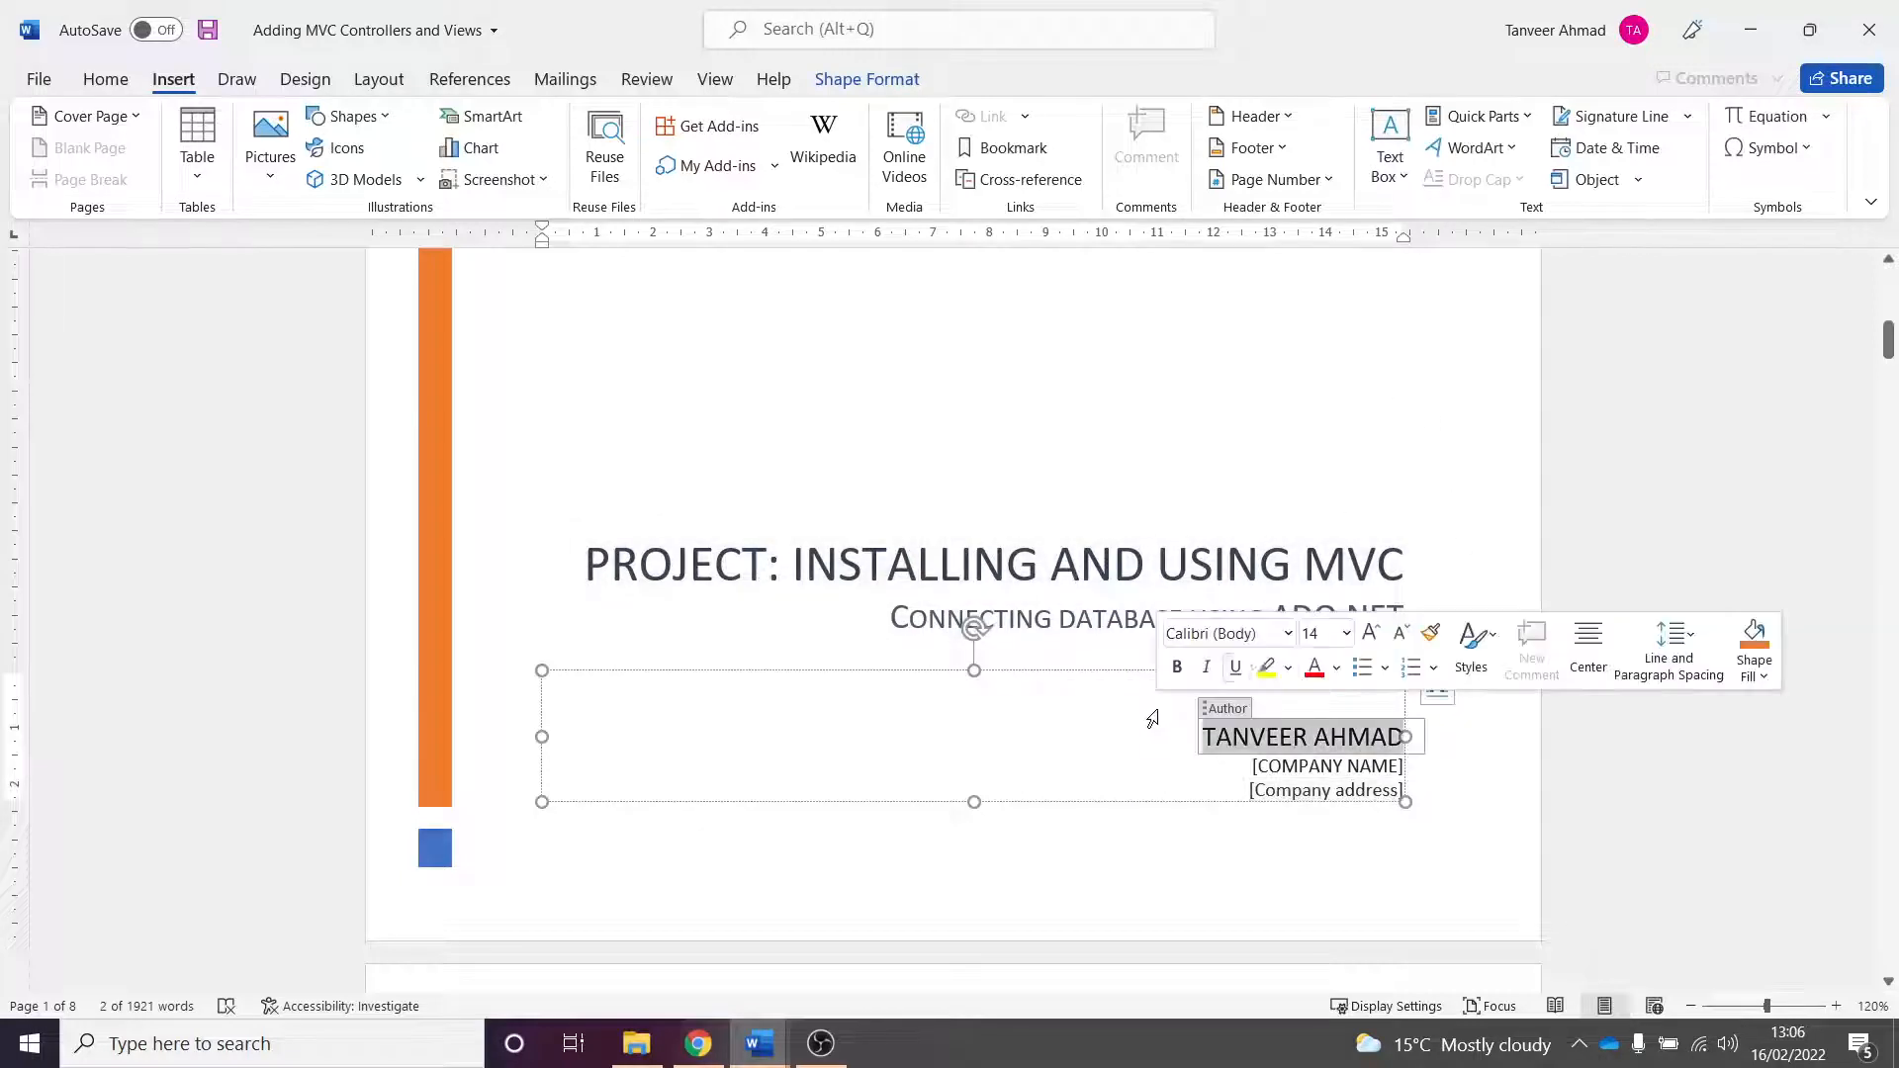
click(1434, 592)
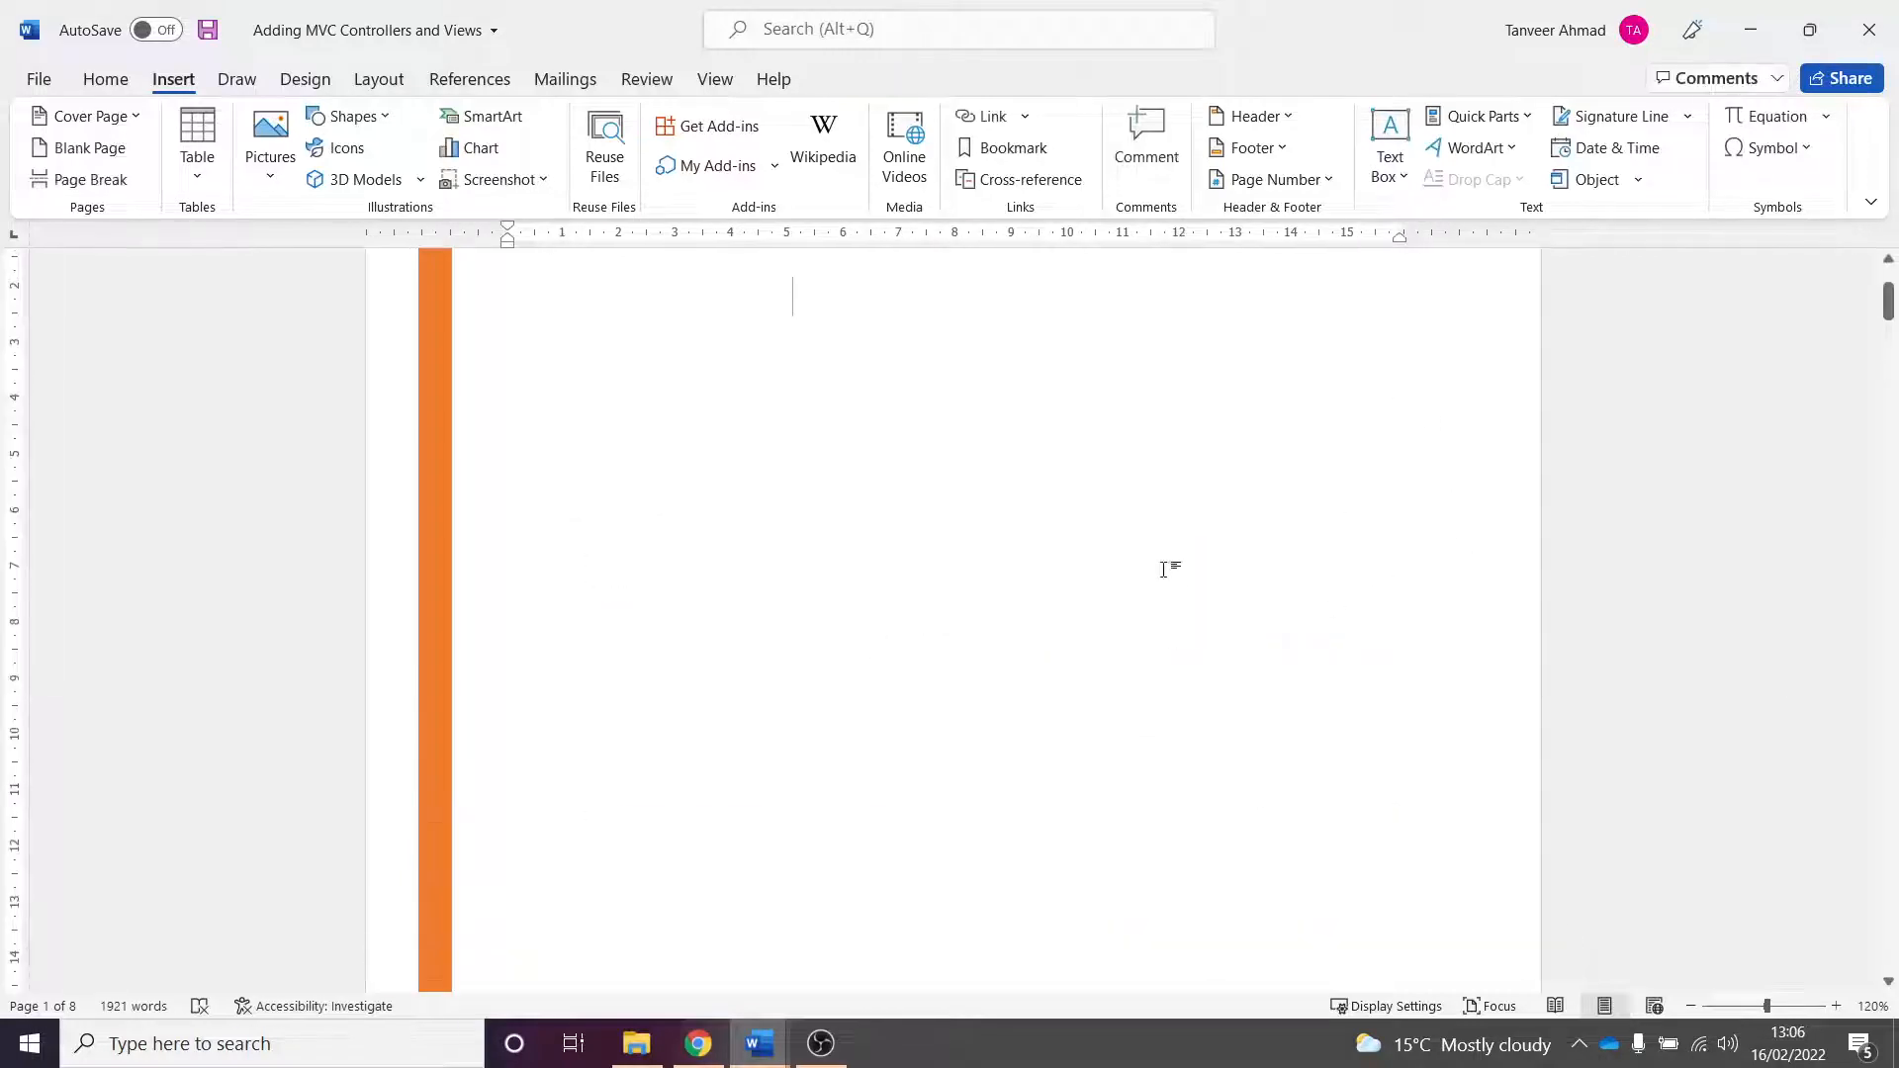
scroll(1293, 629, down, 1)
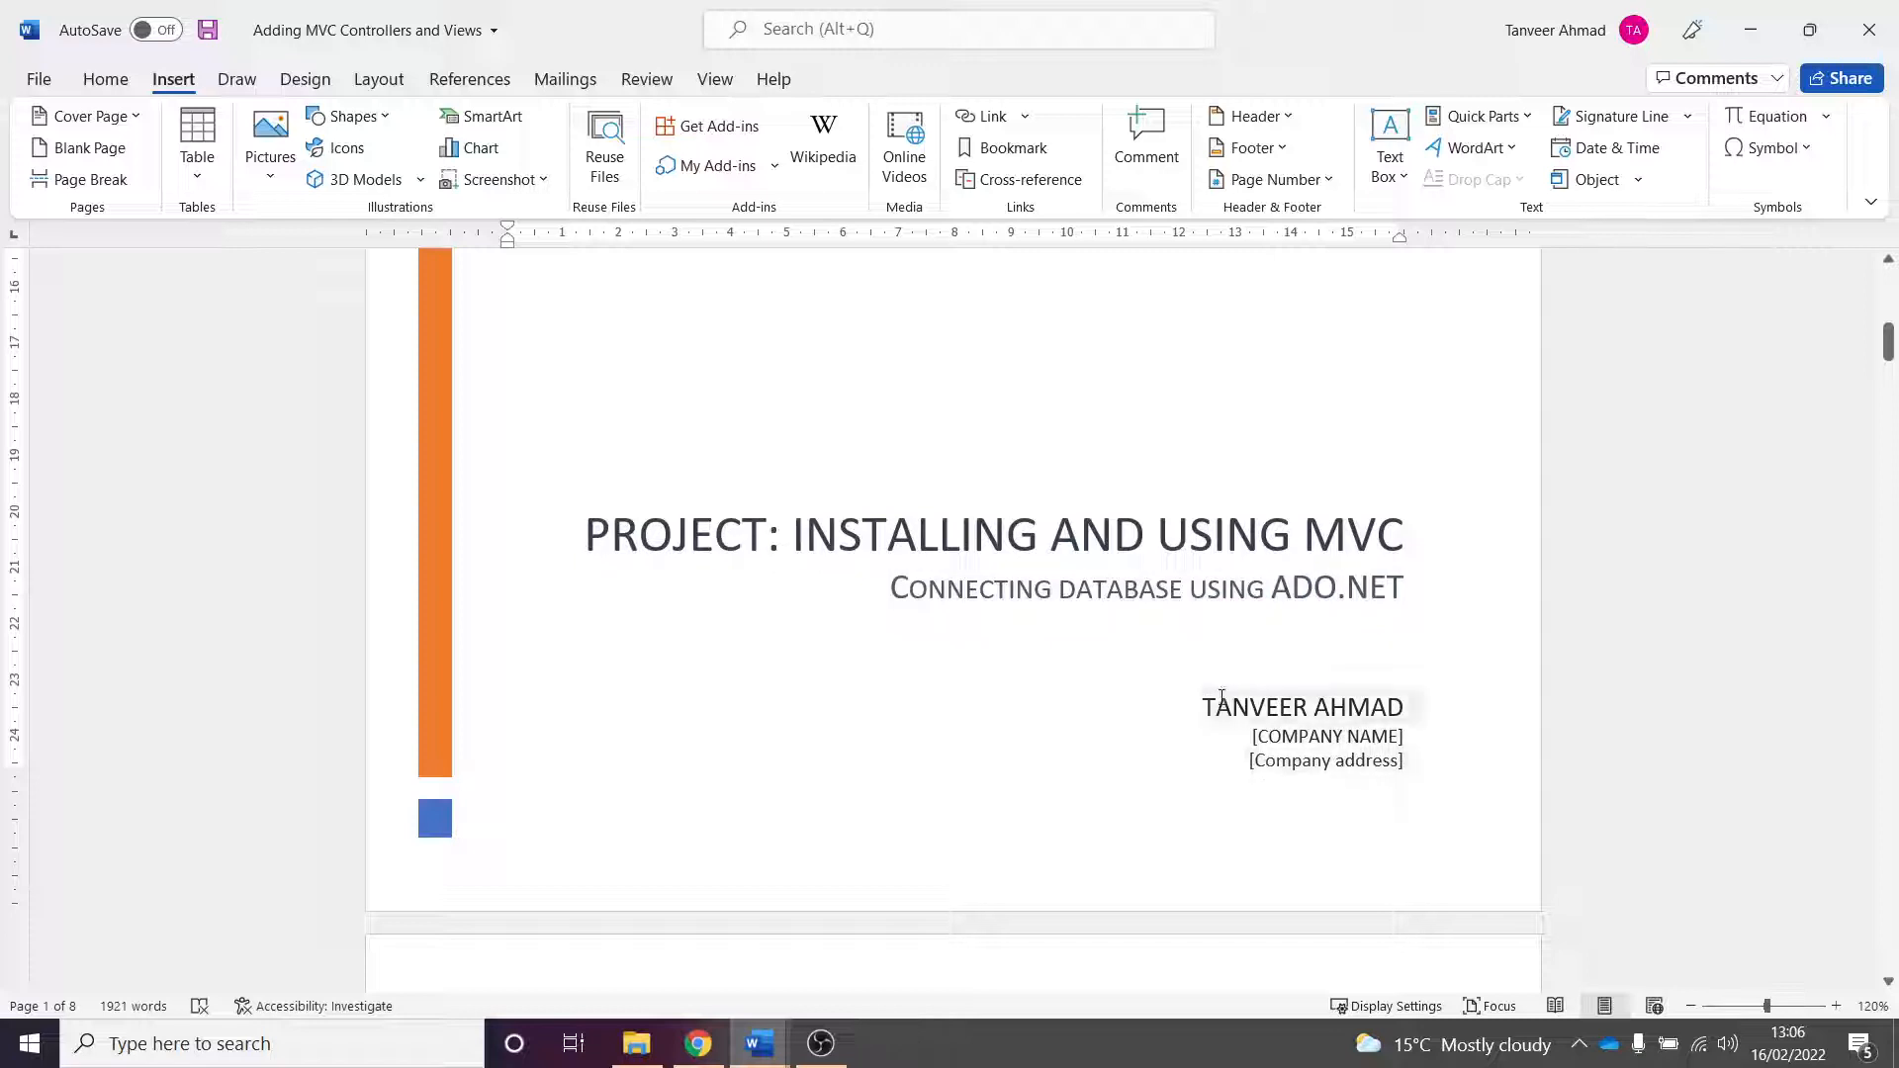
scroll(1234, 526, up, 10)
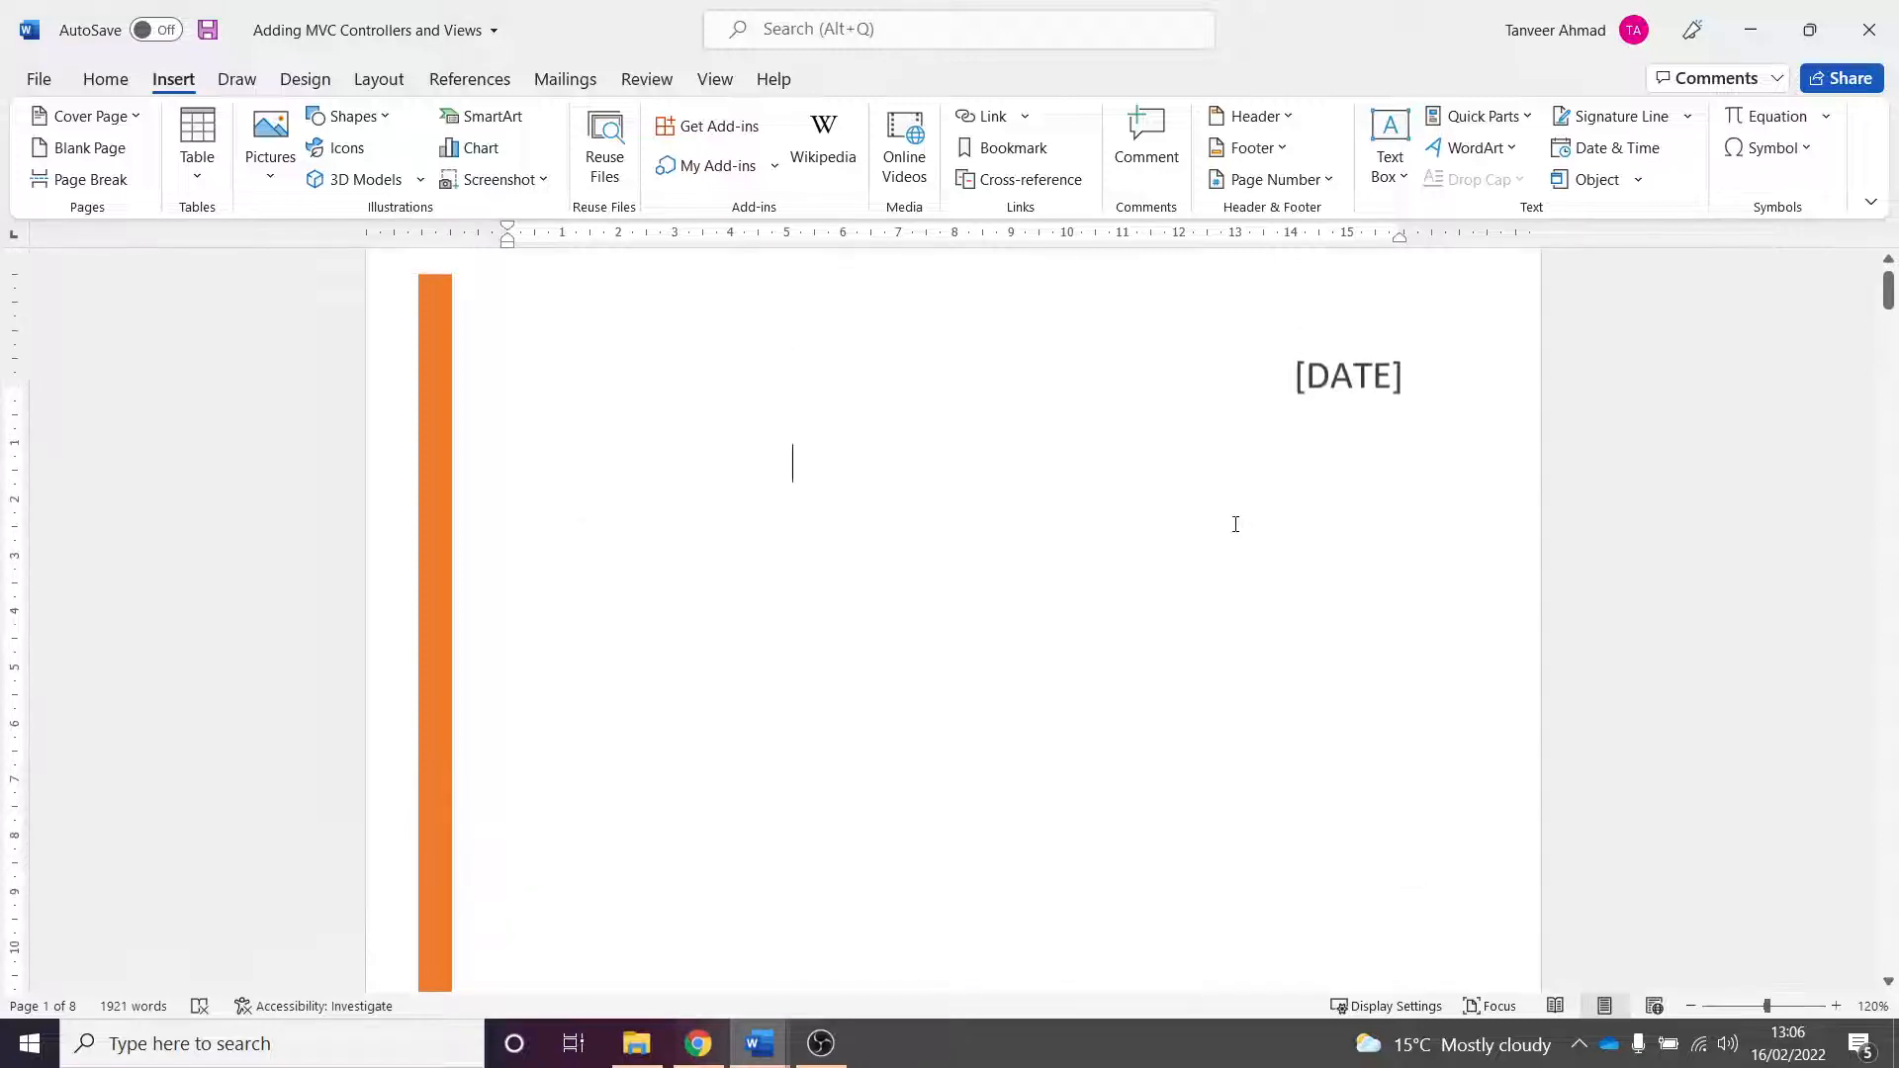
scroll(1067, 494, down, 10)
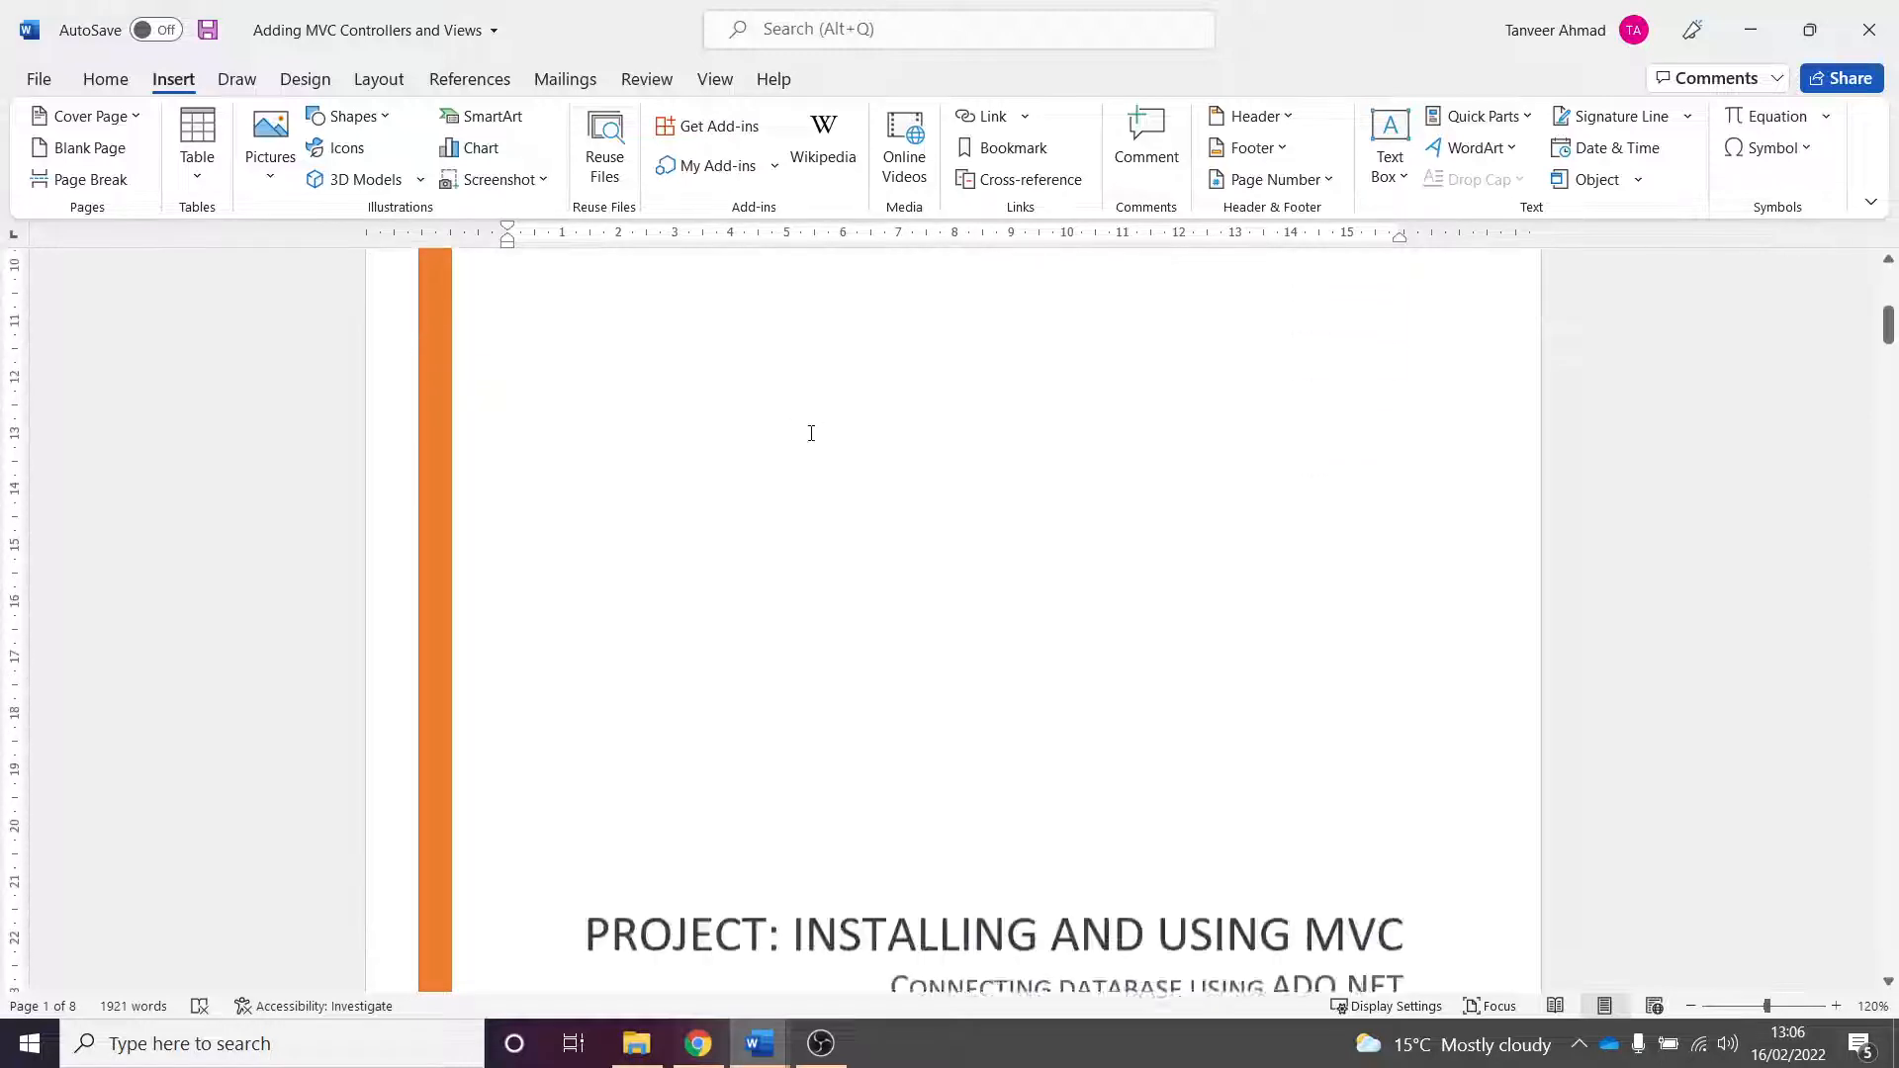
click(1052, 689)
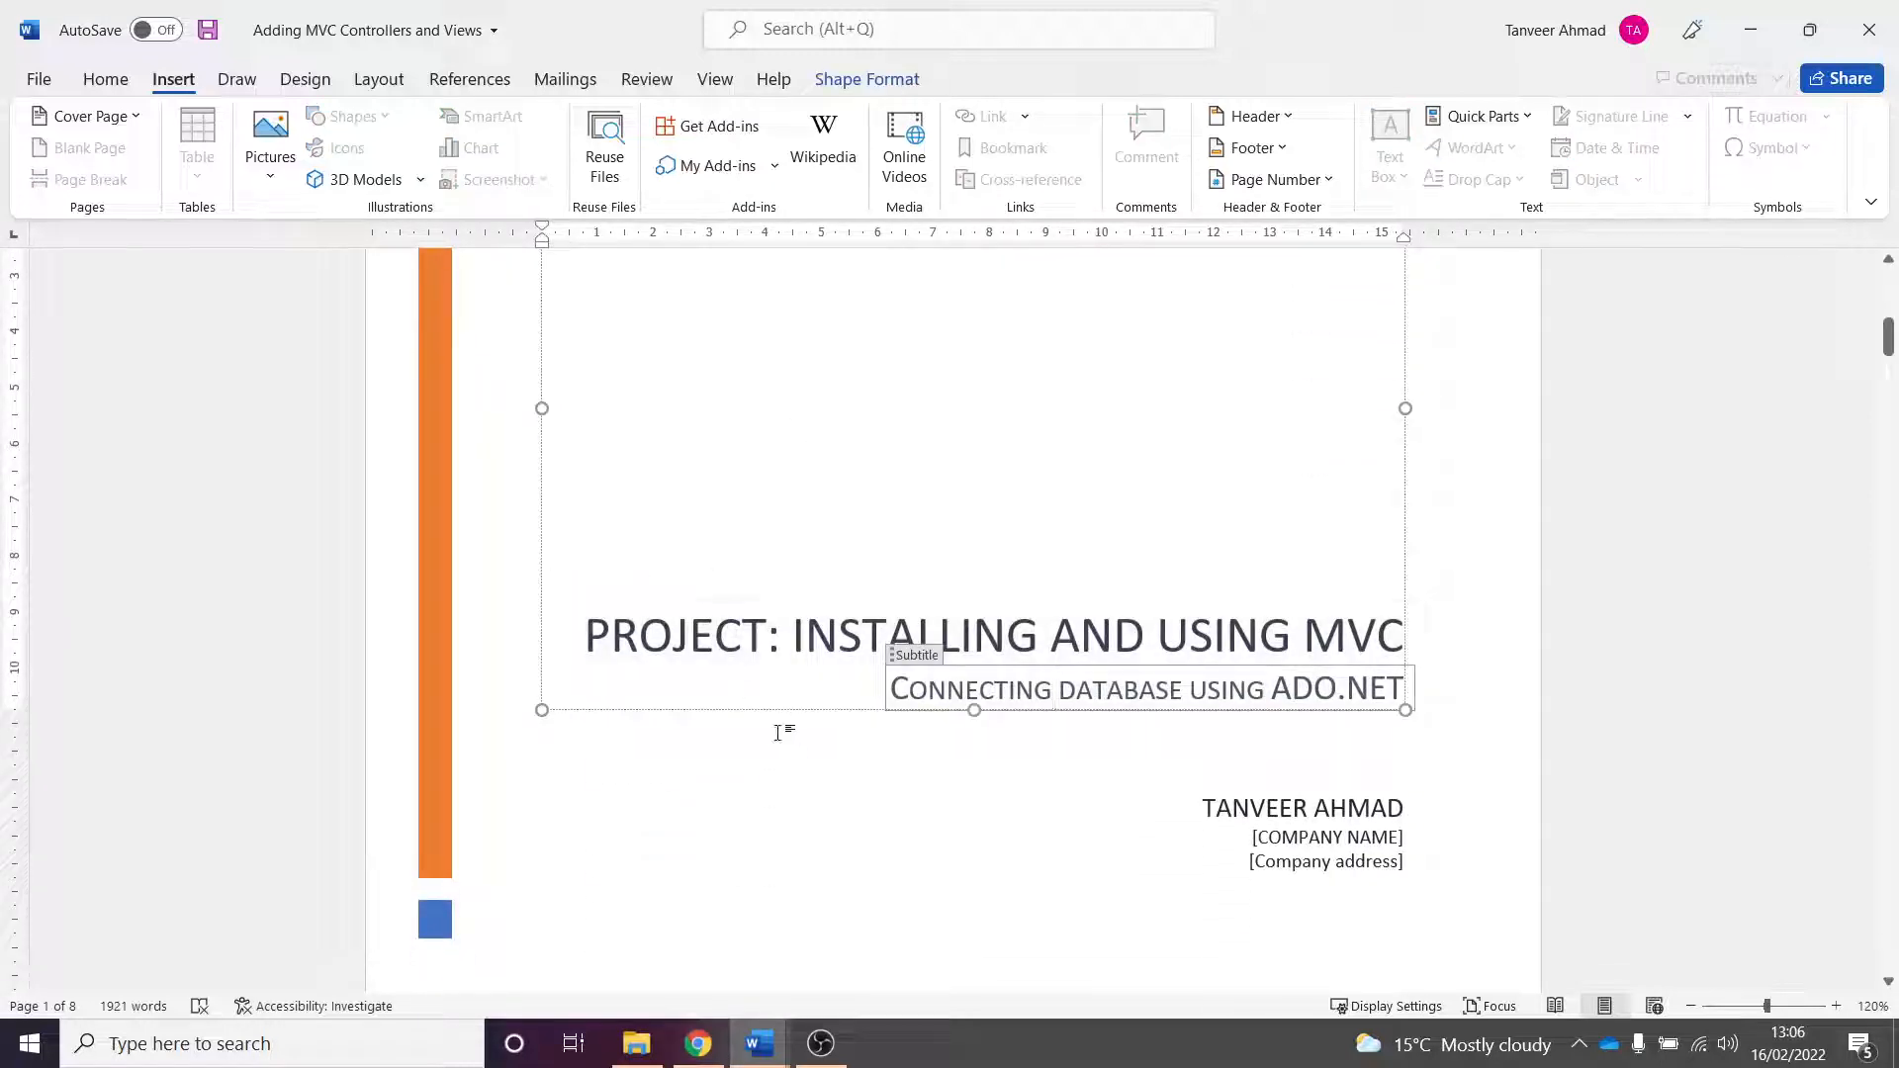
click(1052, 641)
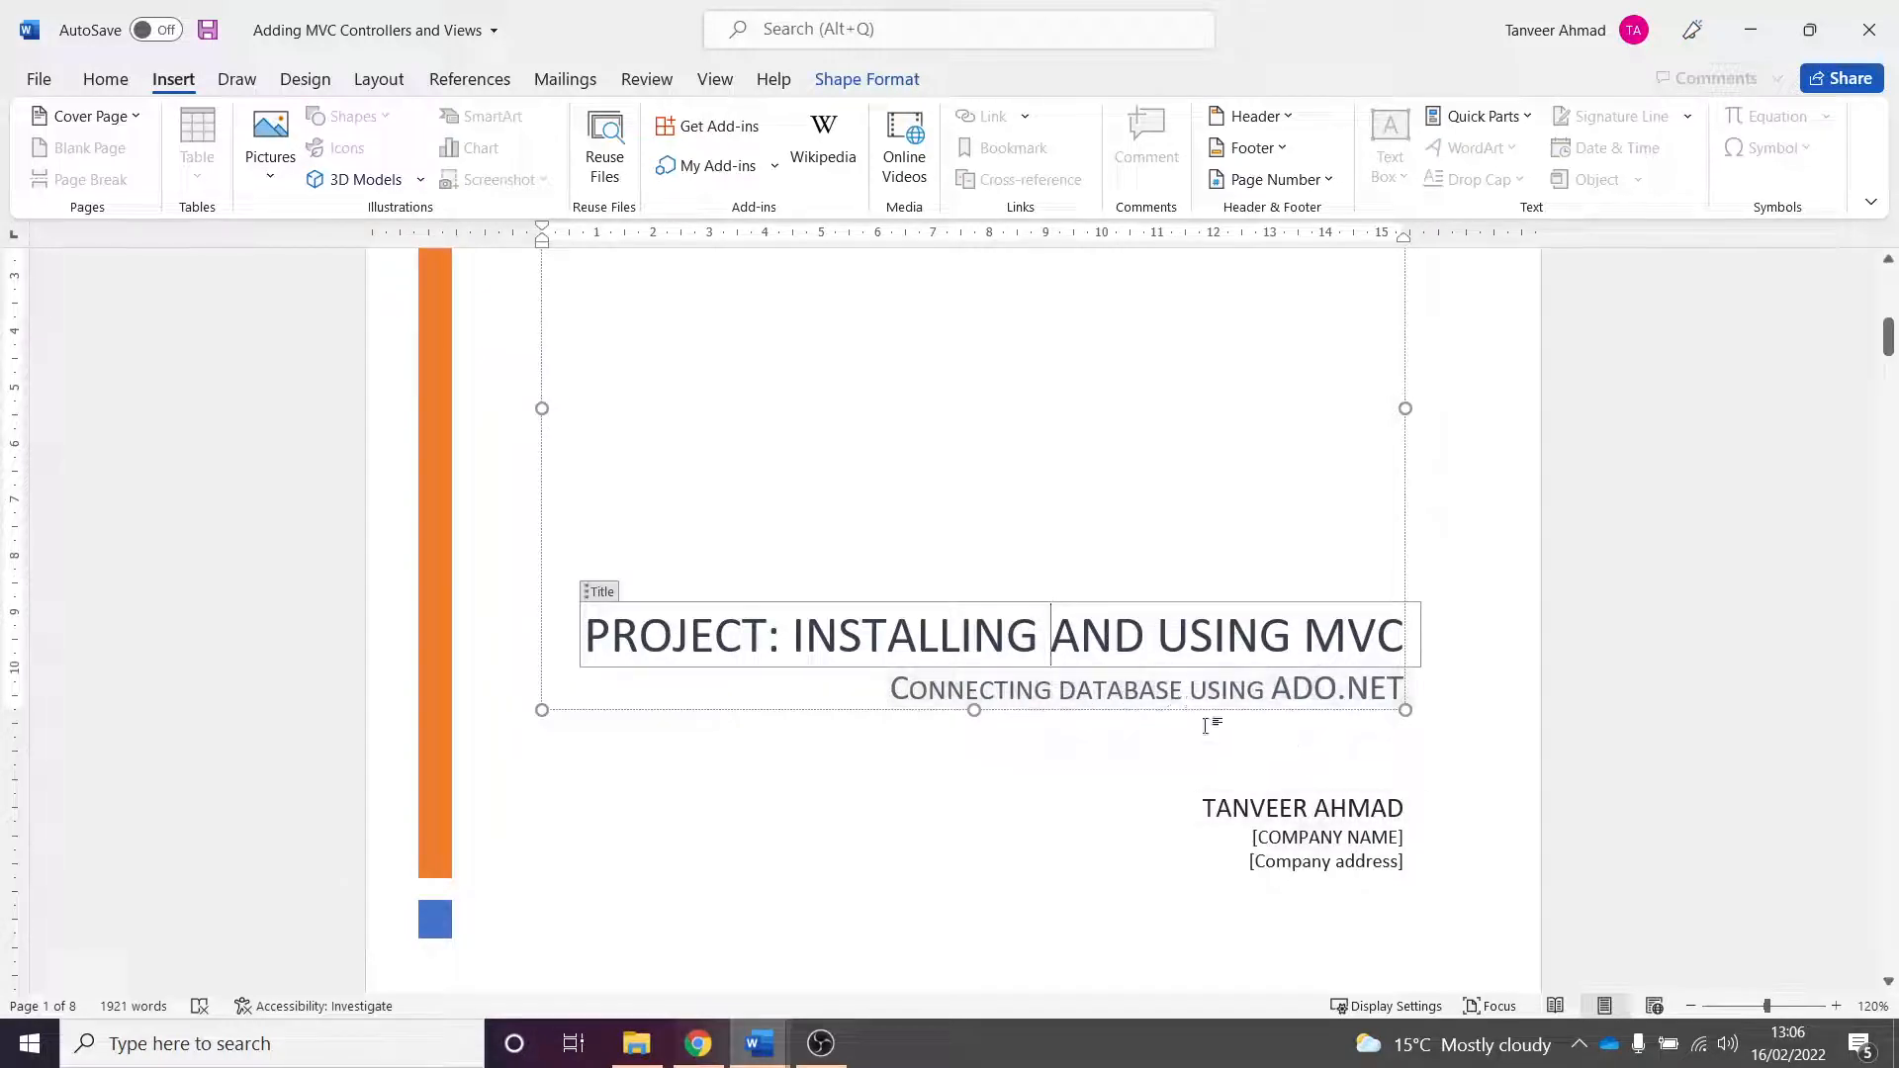
click(937, 787)
scroll(1013, 623, down, 1)
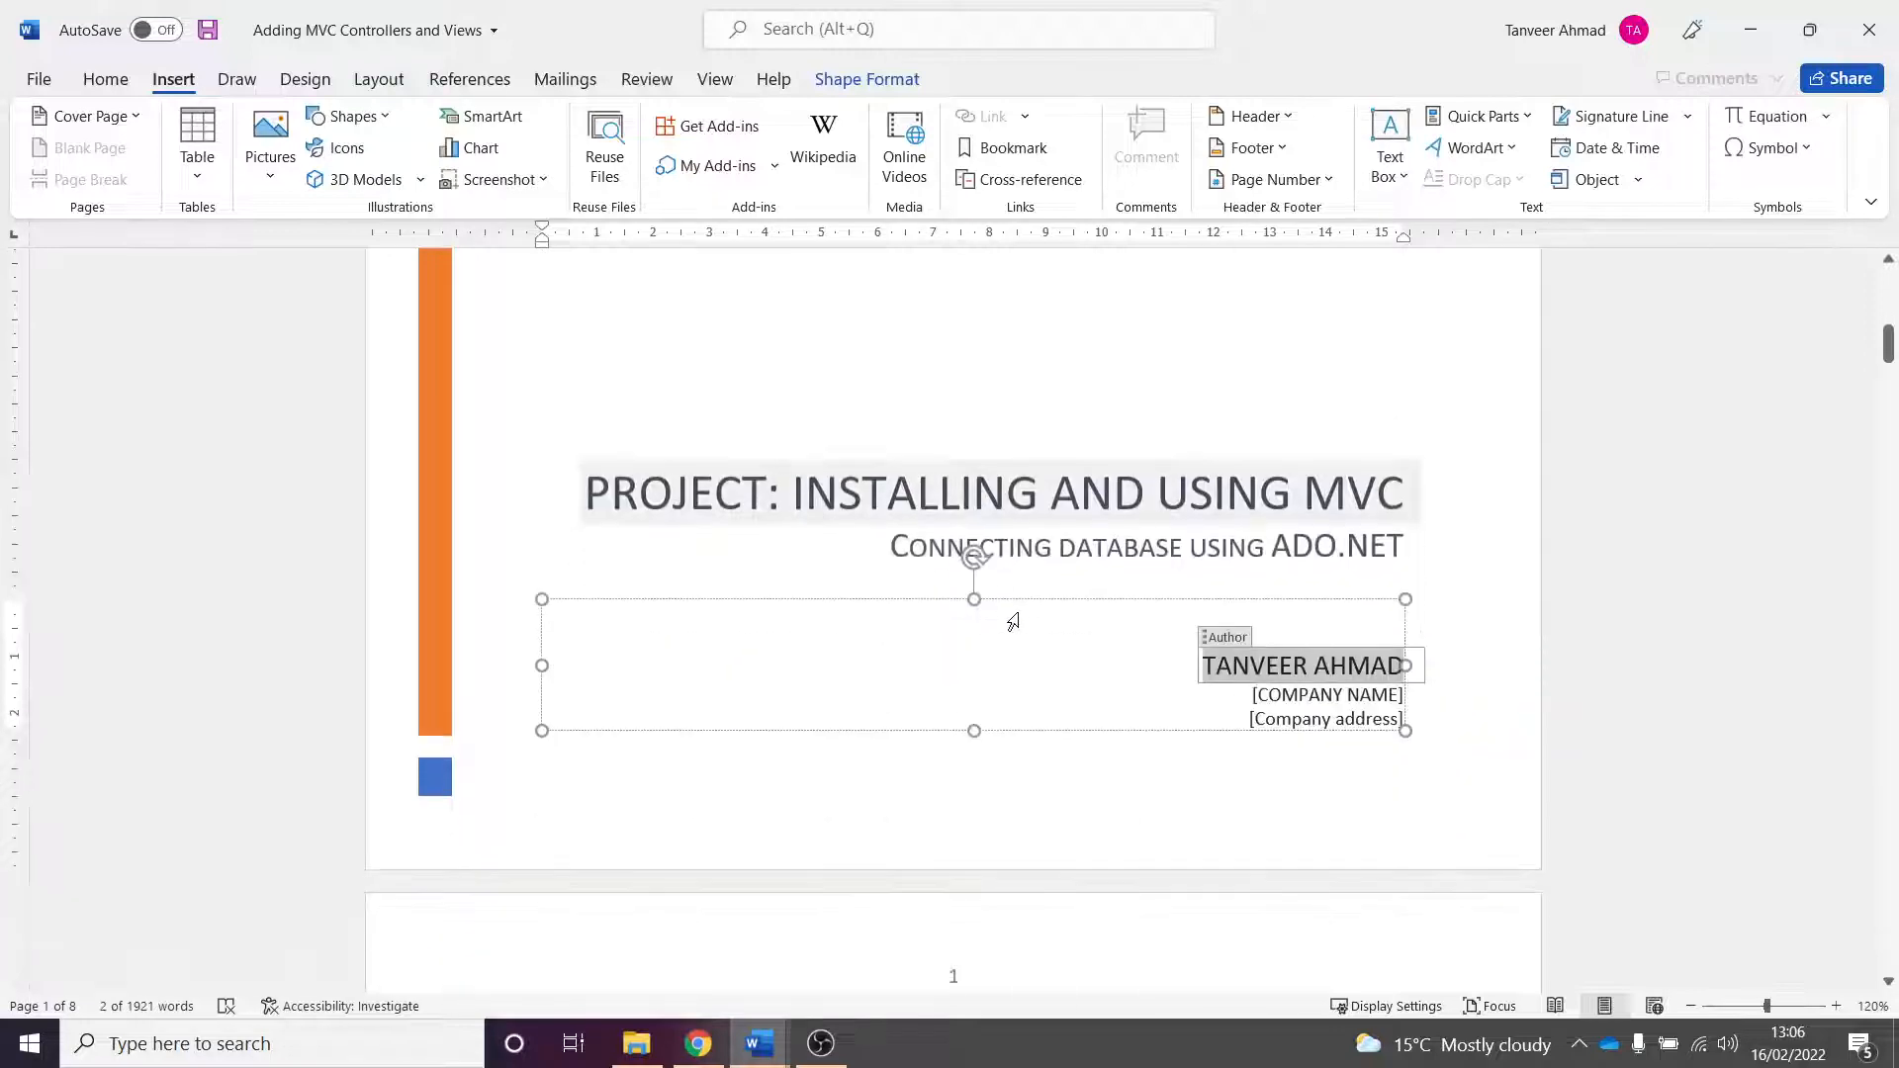
scroll(1018, 599, up, 5)
scroll(1028, 600, up, 3)
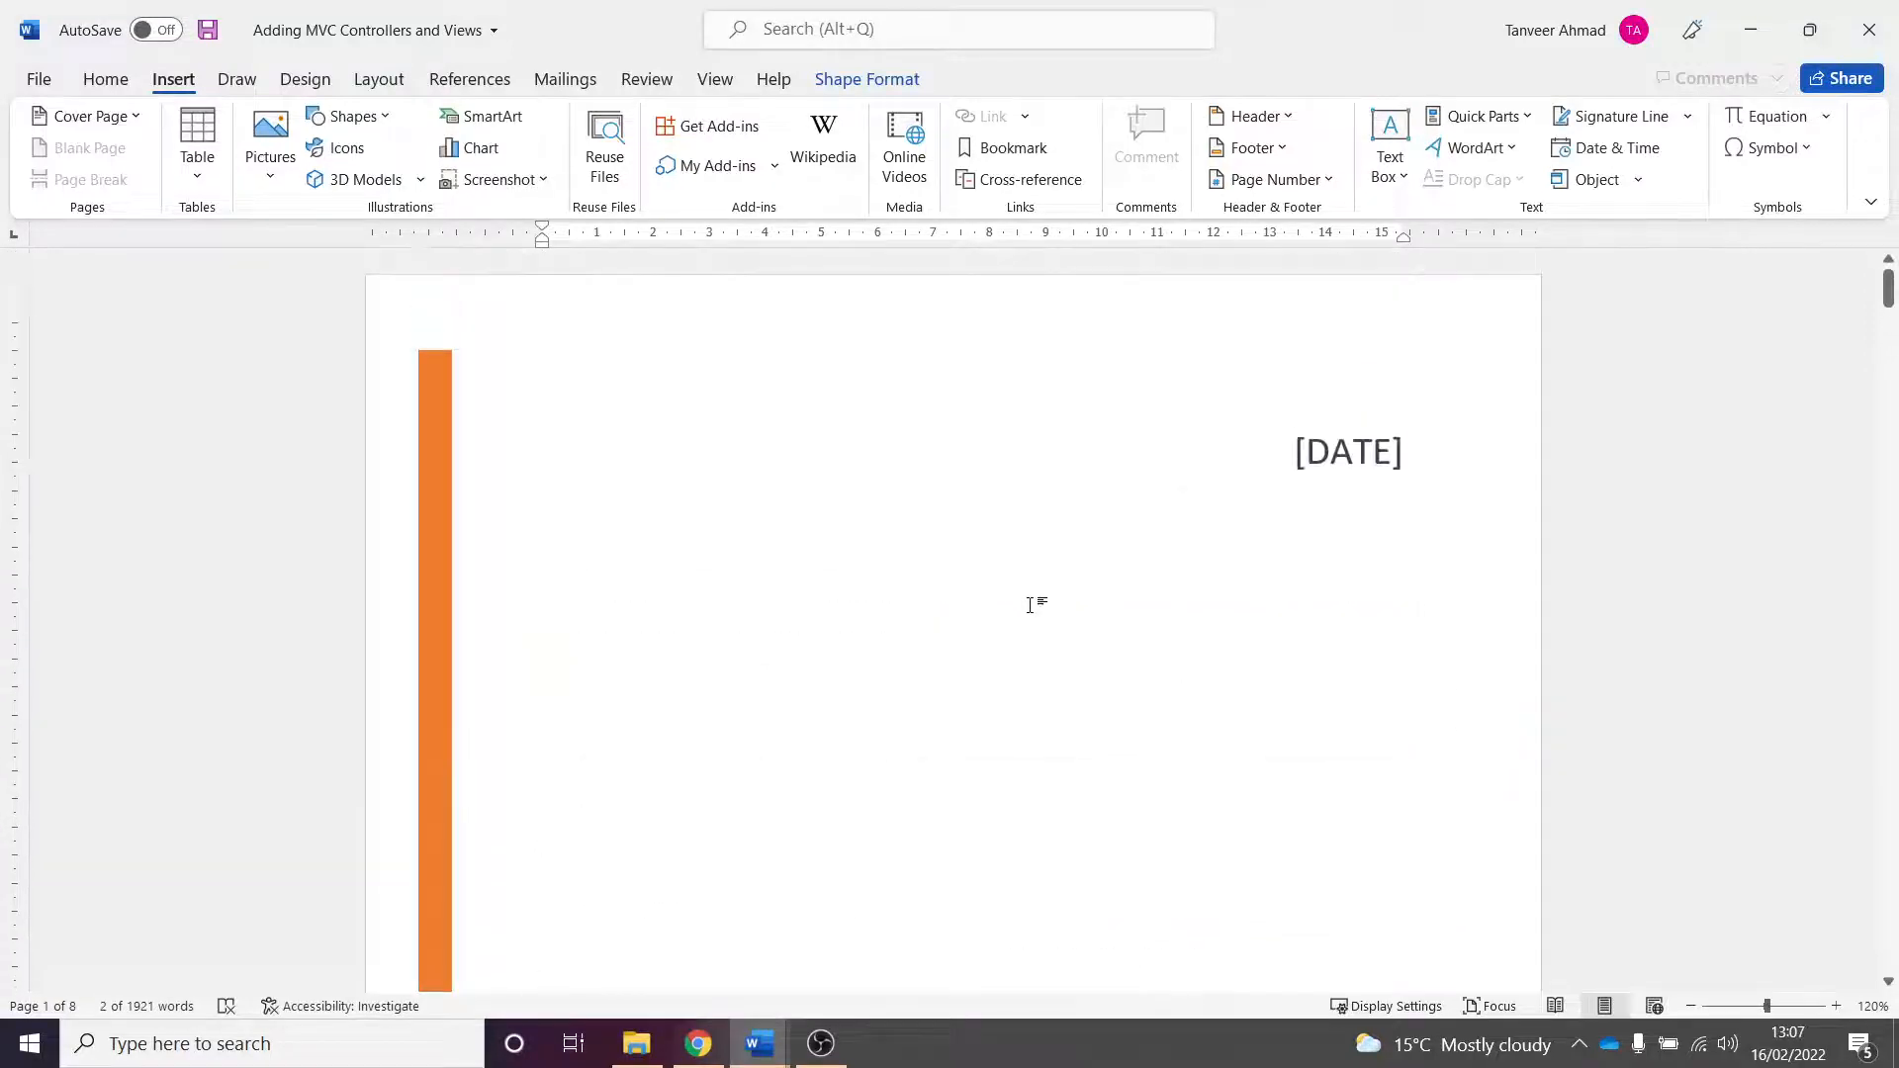
scroll(1028, 600, down, 6)
scroll(1010, 614, down, 8)
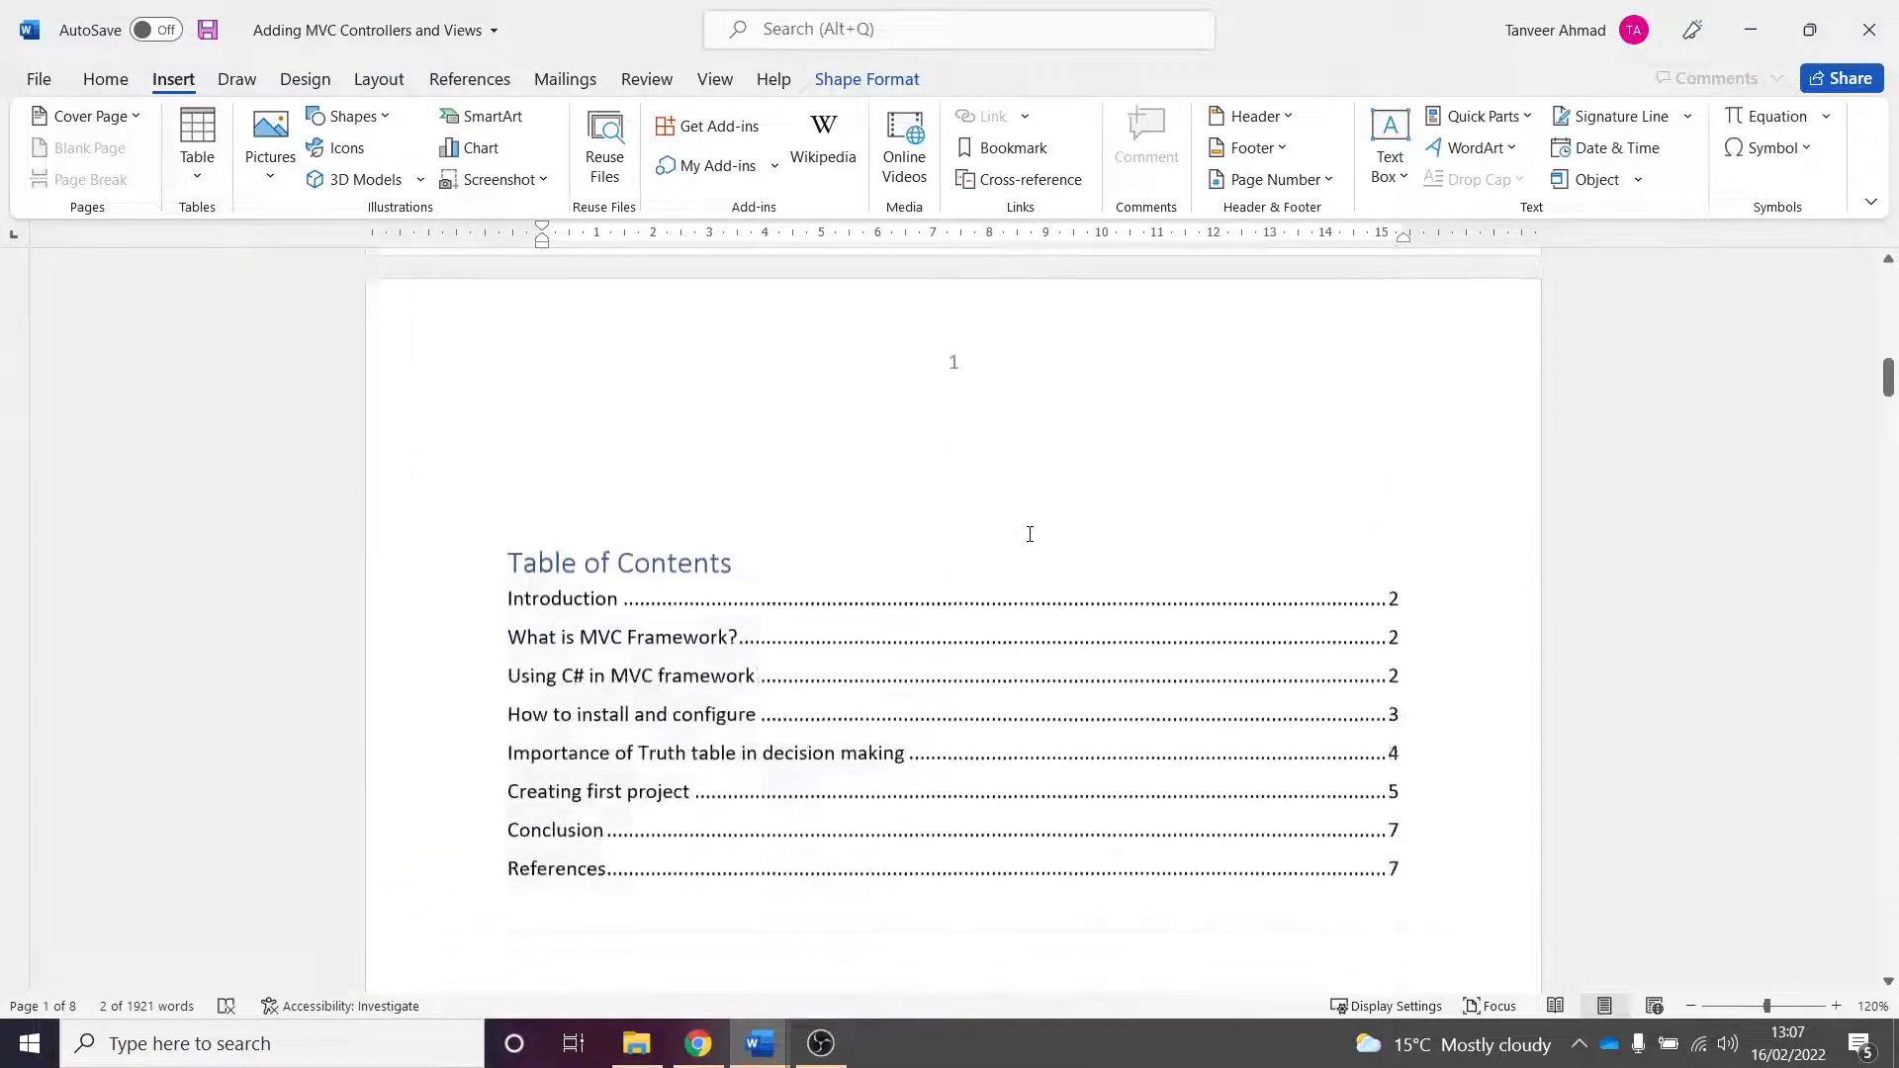
- Scroll through the whole document to compare headings and page numbers with the table of contents
scroll(909, 607, down, 10)
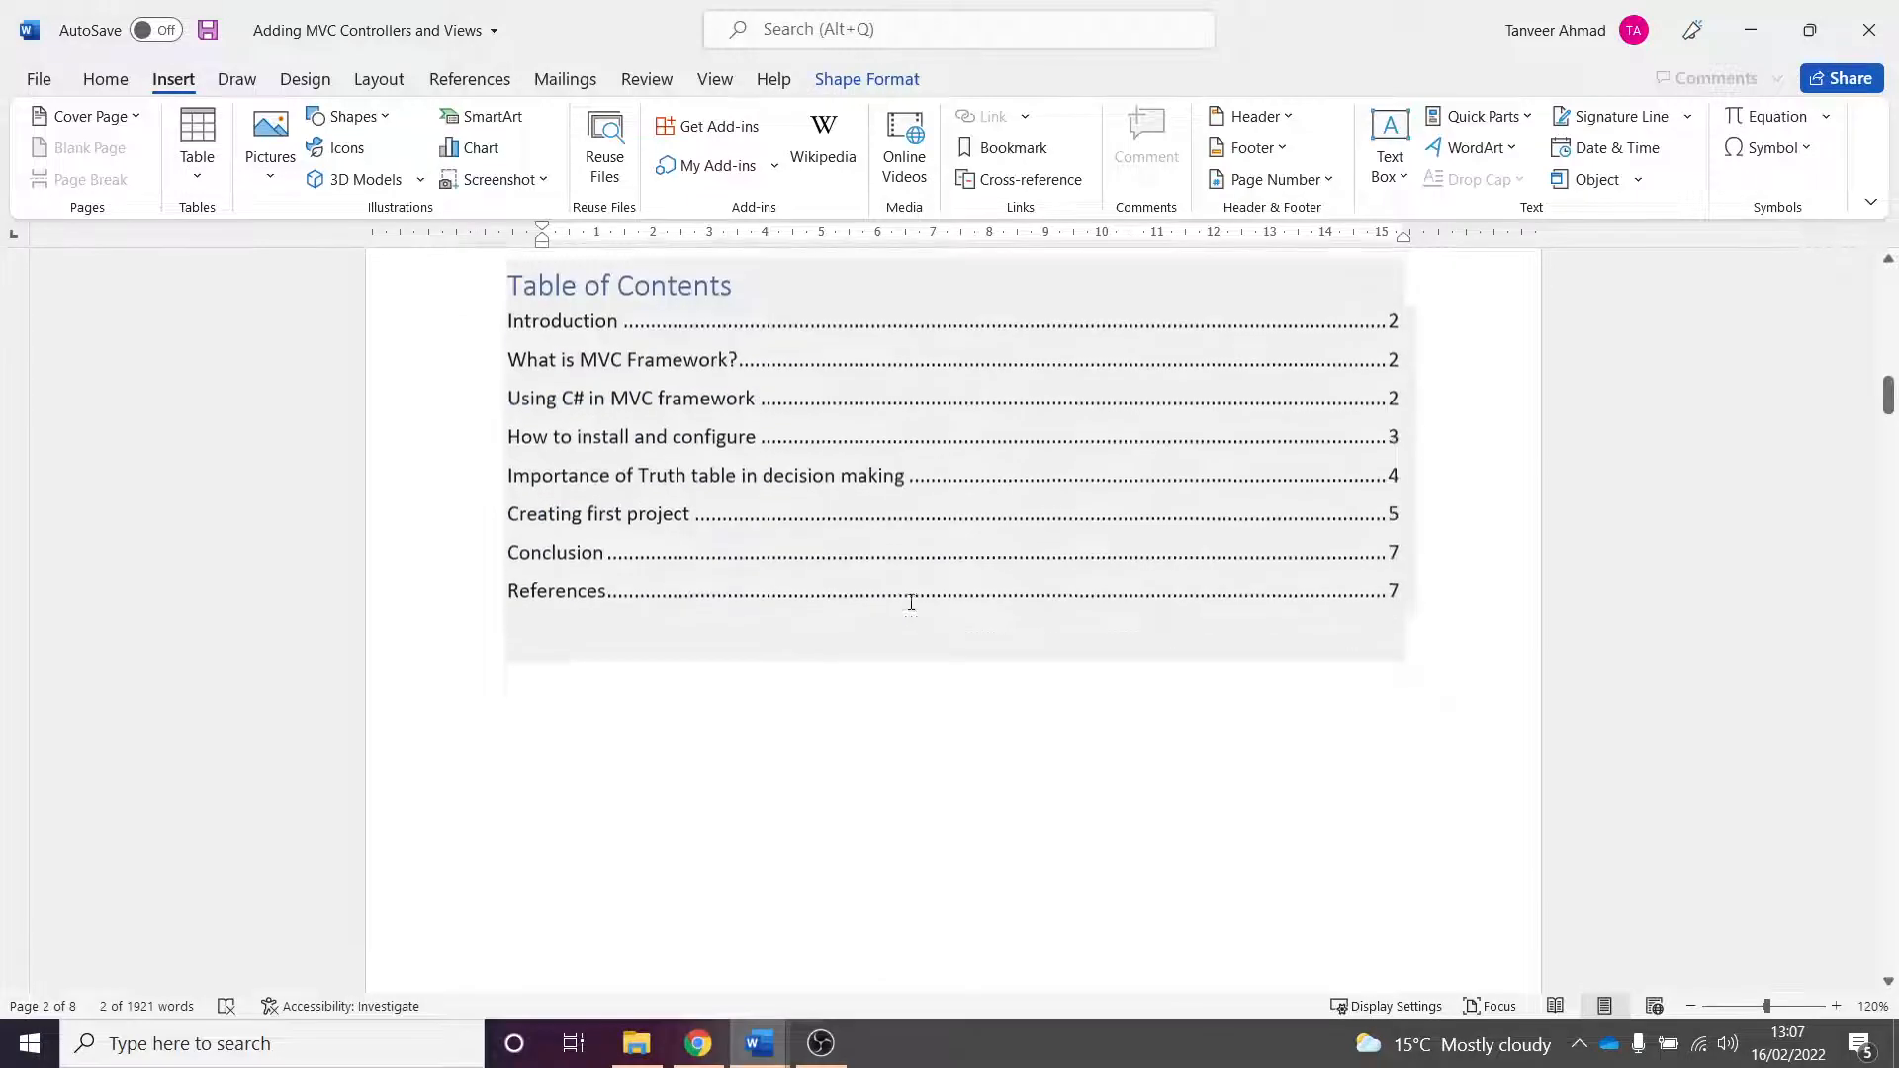
scroll(908, 594, down, 4)
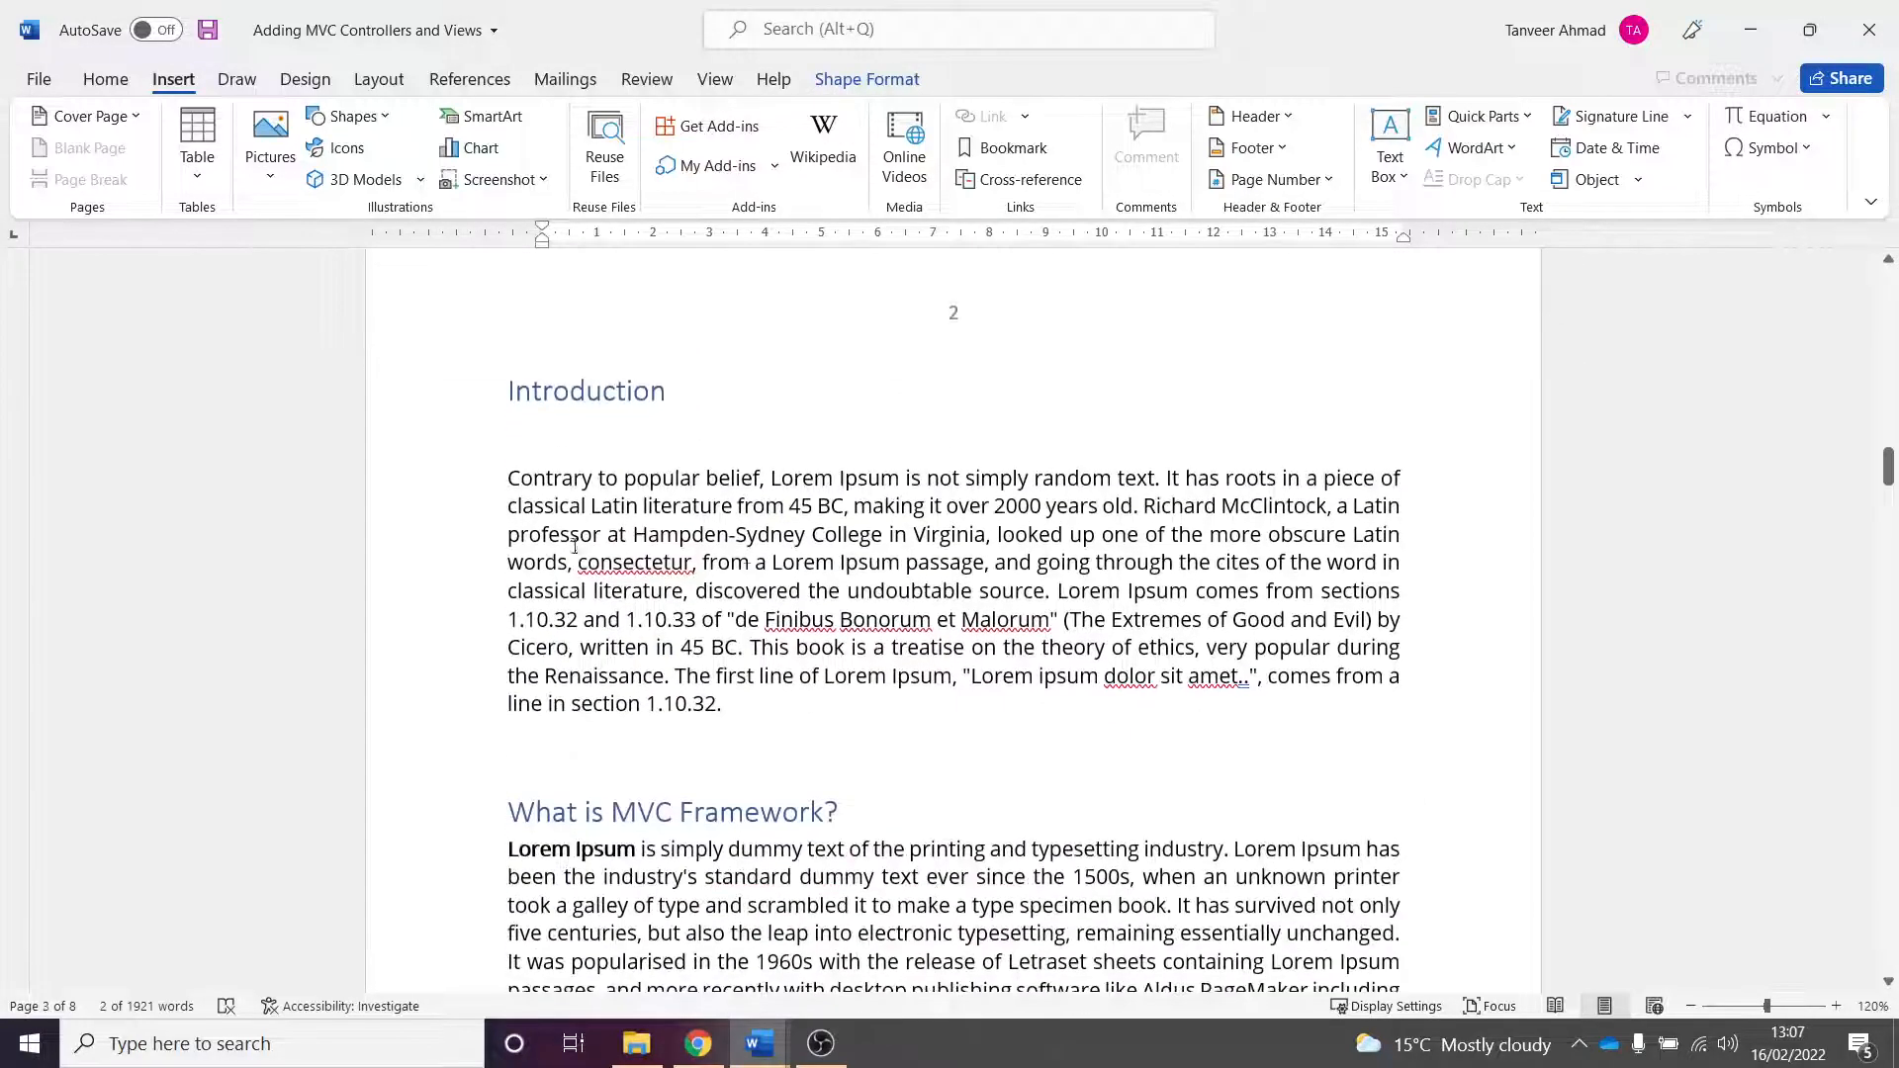
scroll(868, 419, down, 8)
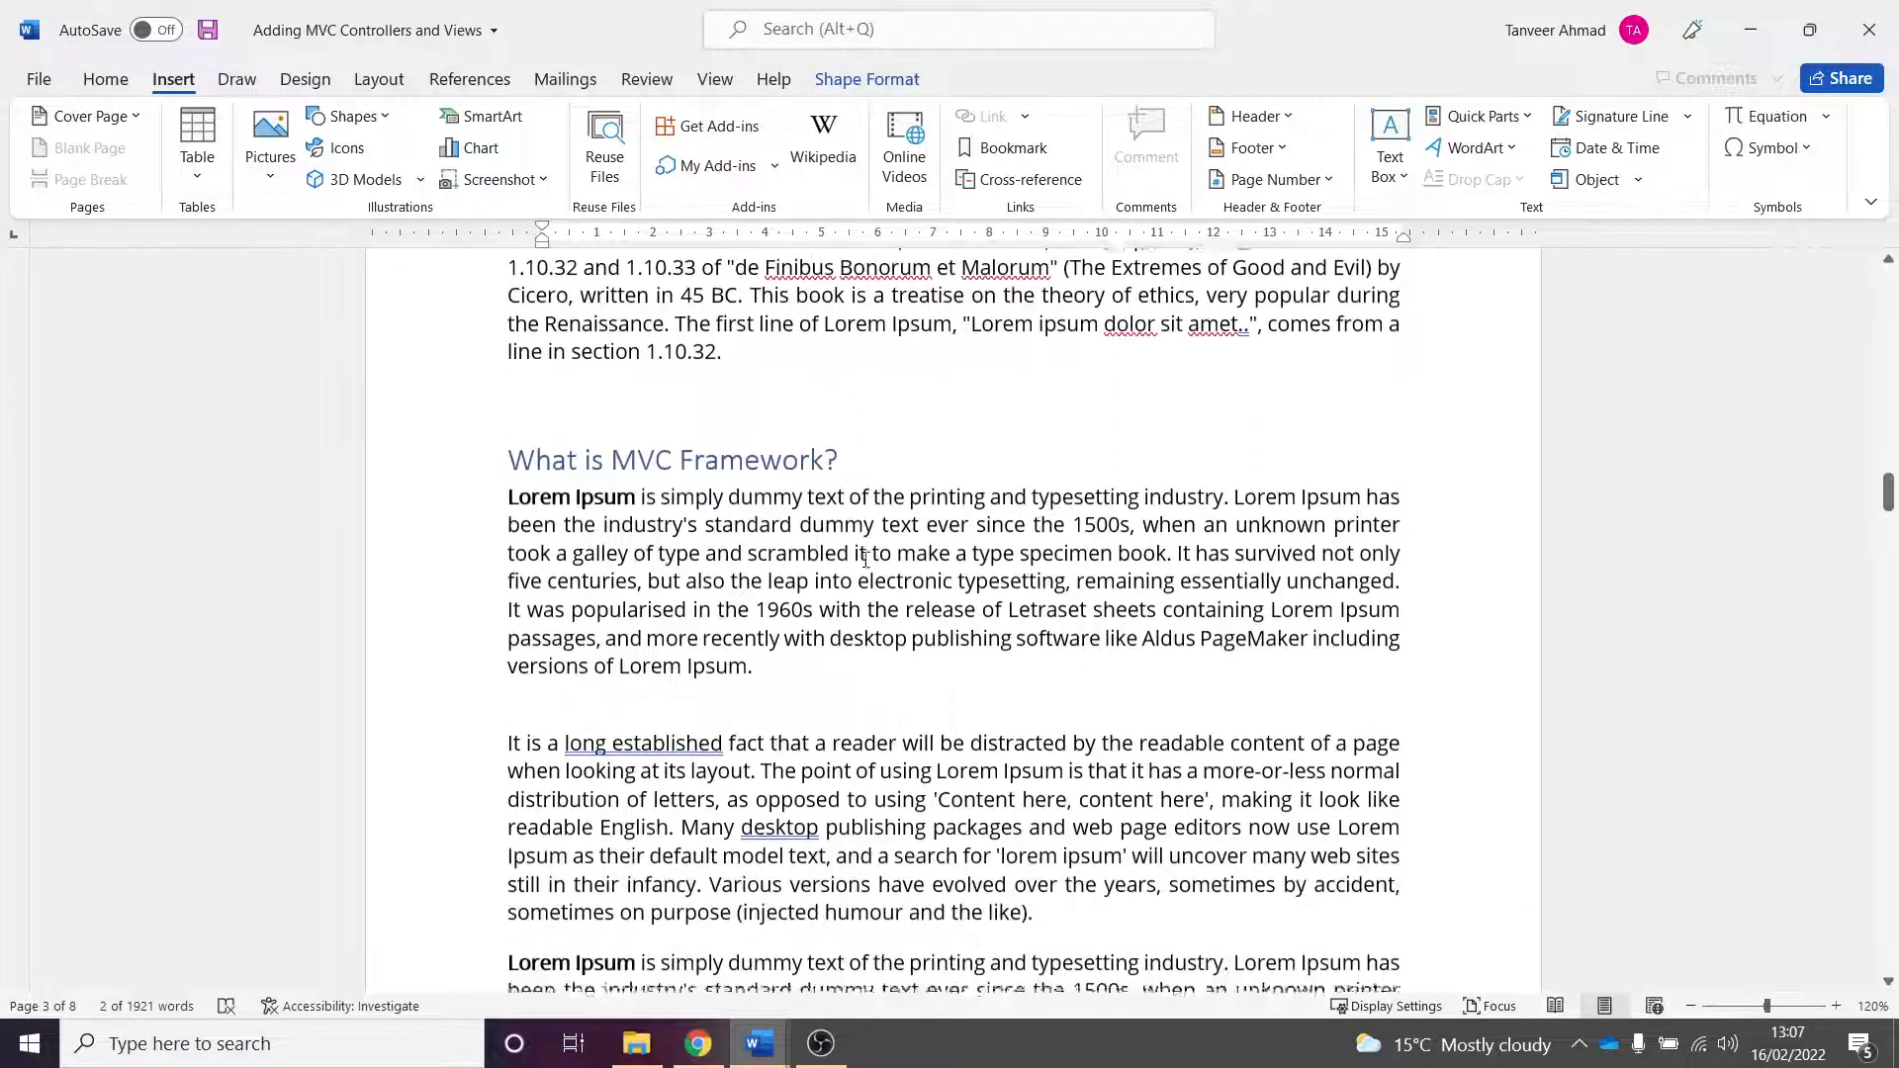
scroll(840, 619, down, 5)
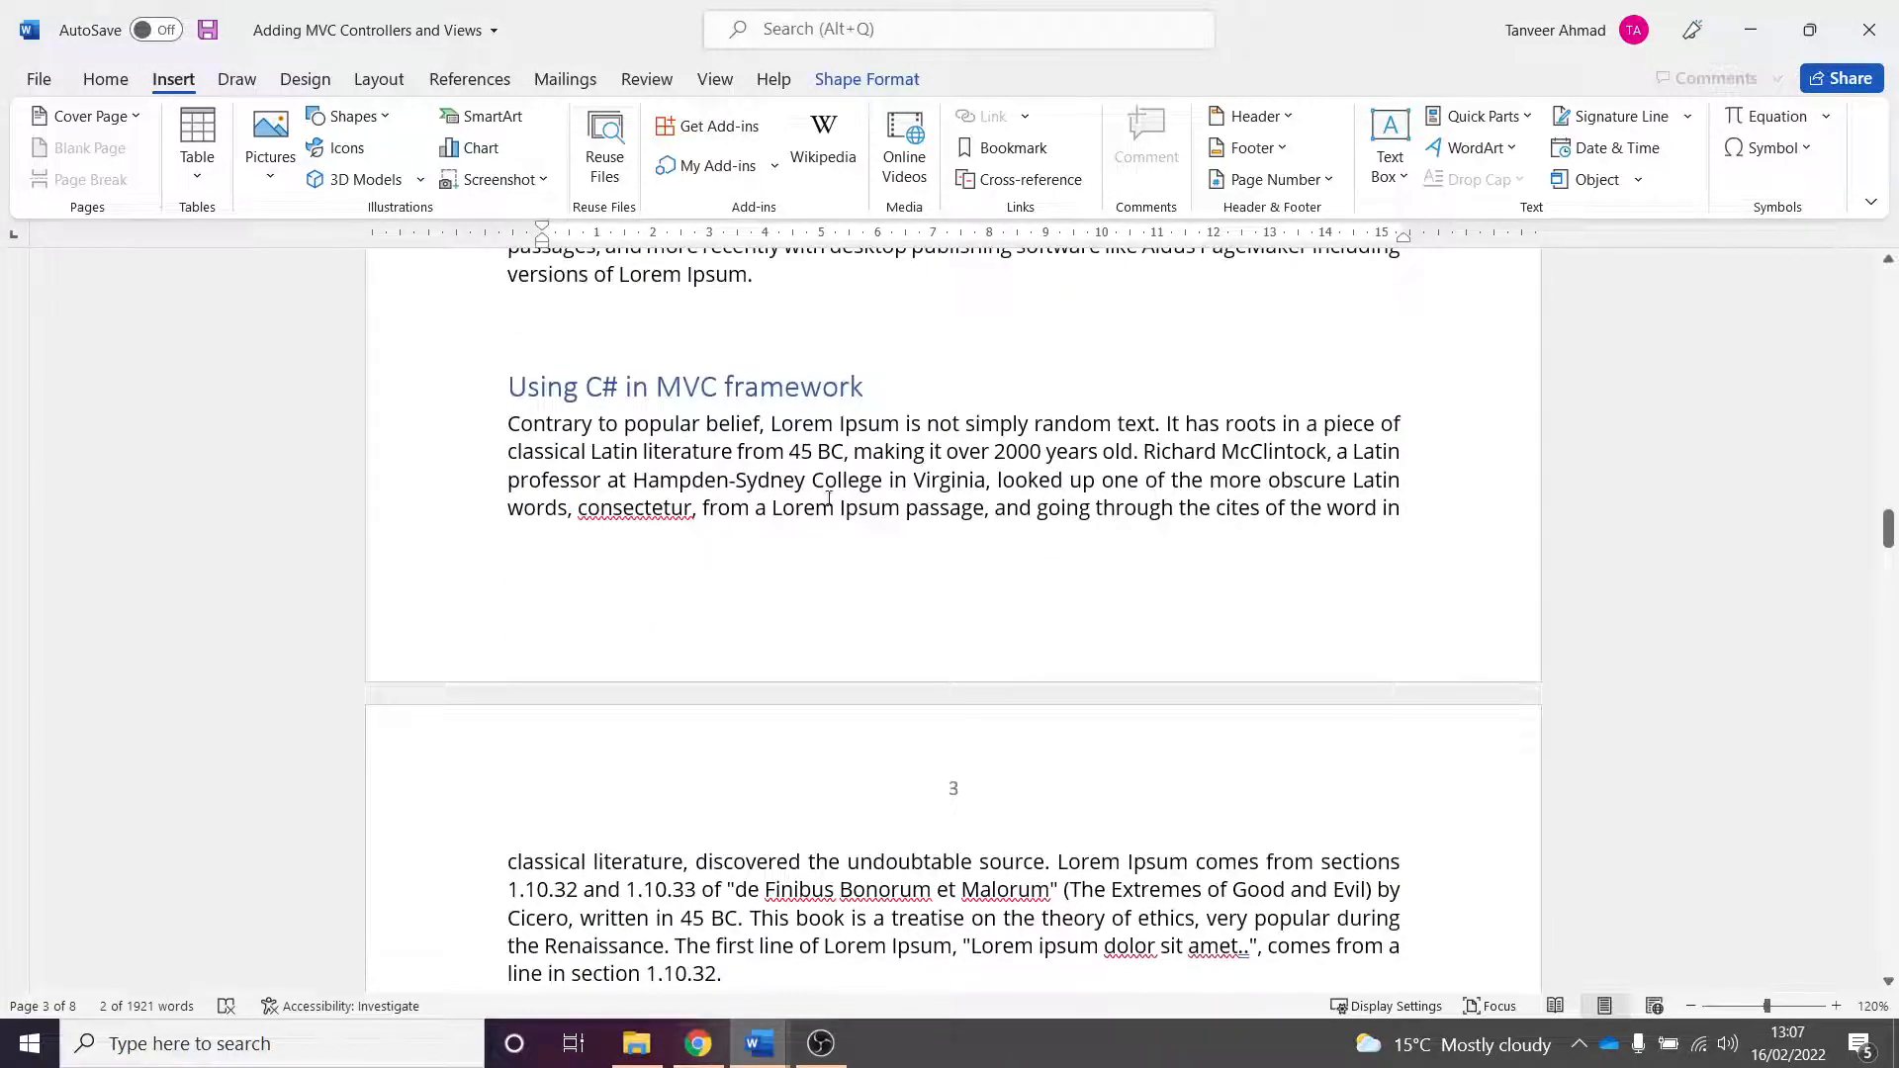
scroll(827, 499, down, 15)
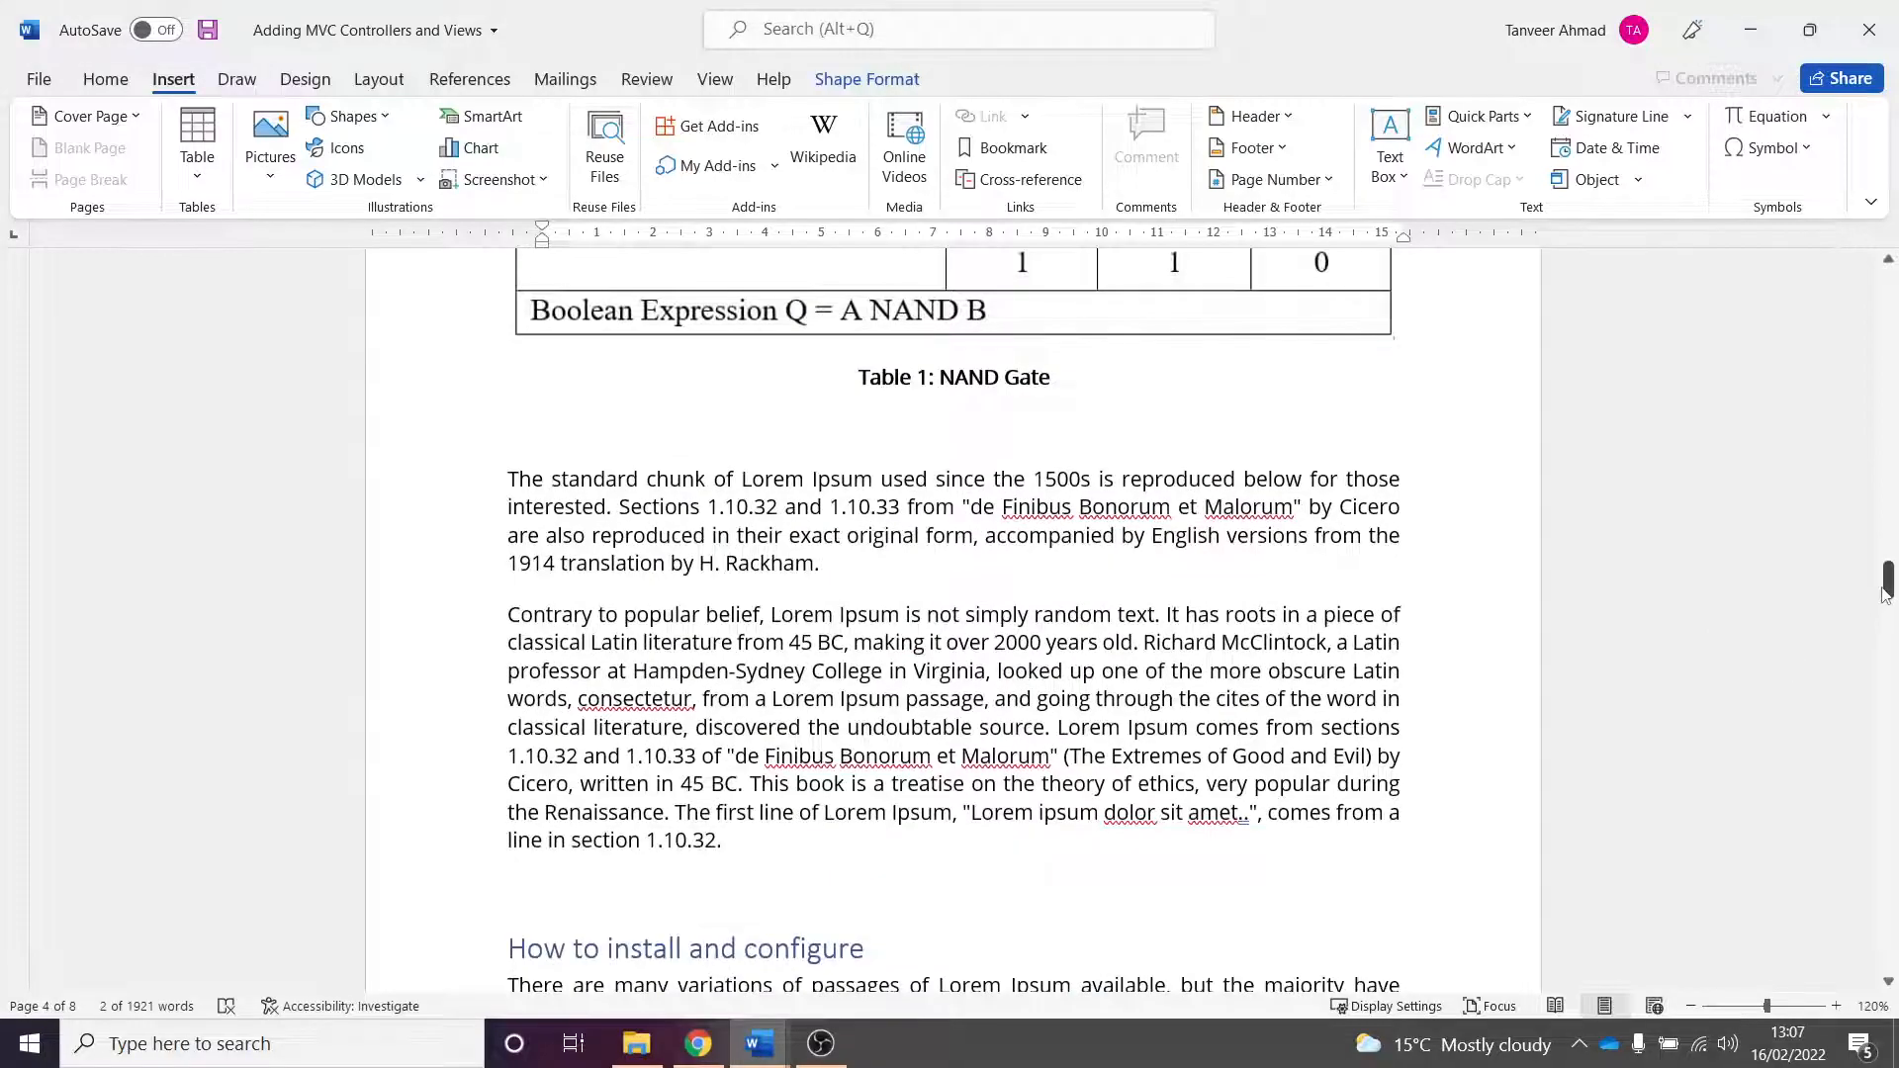
drag(1884, 593, 1891, 912)
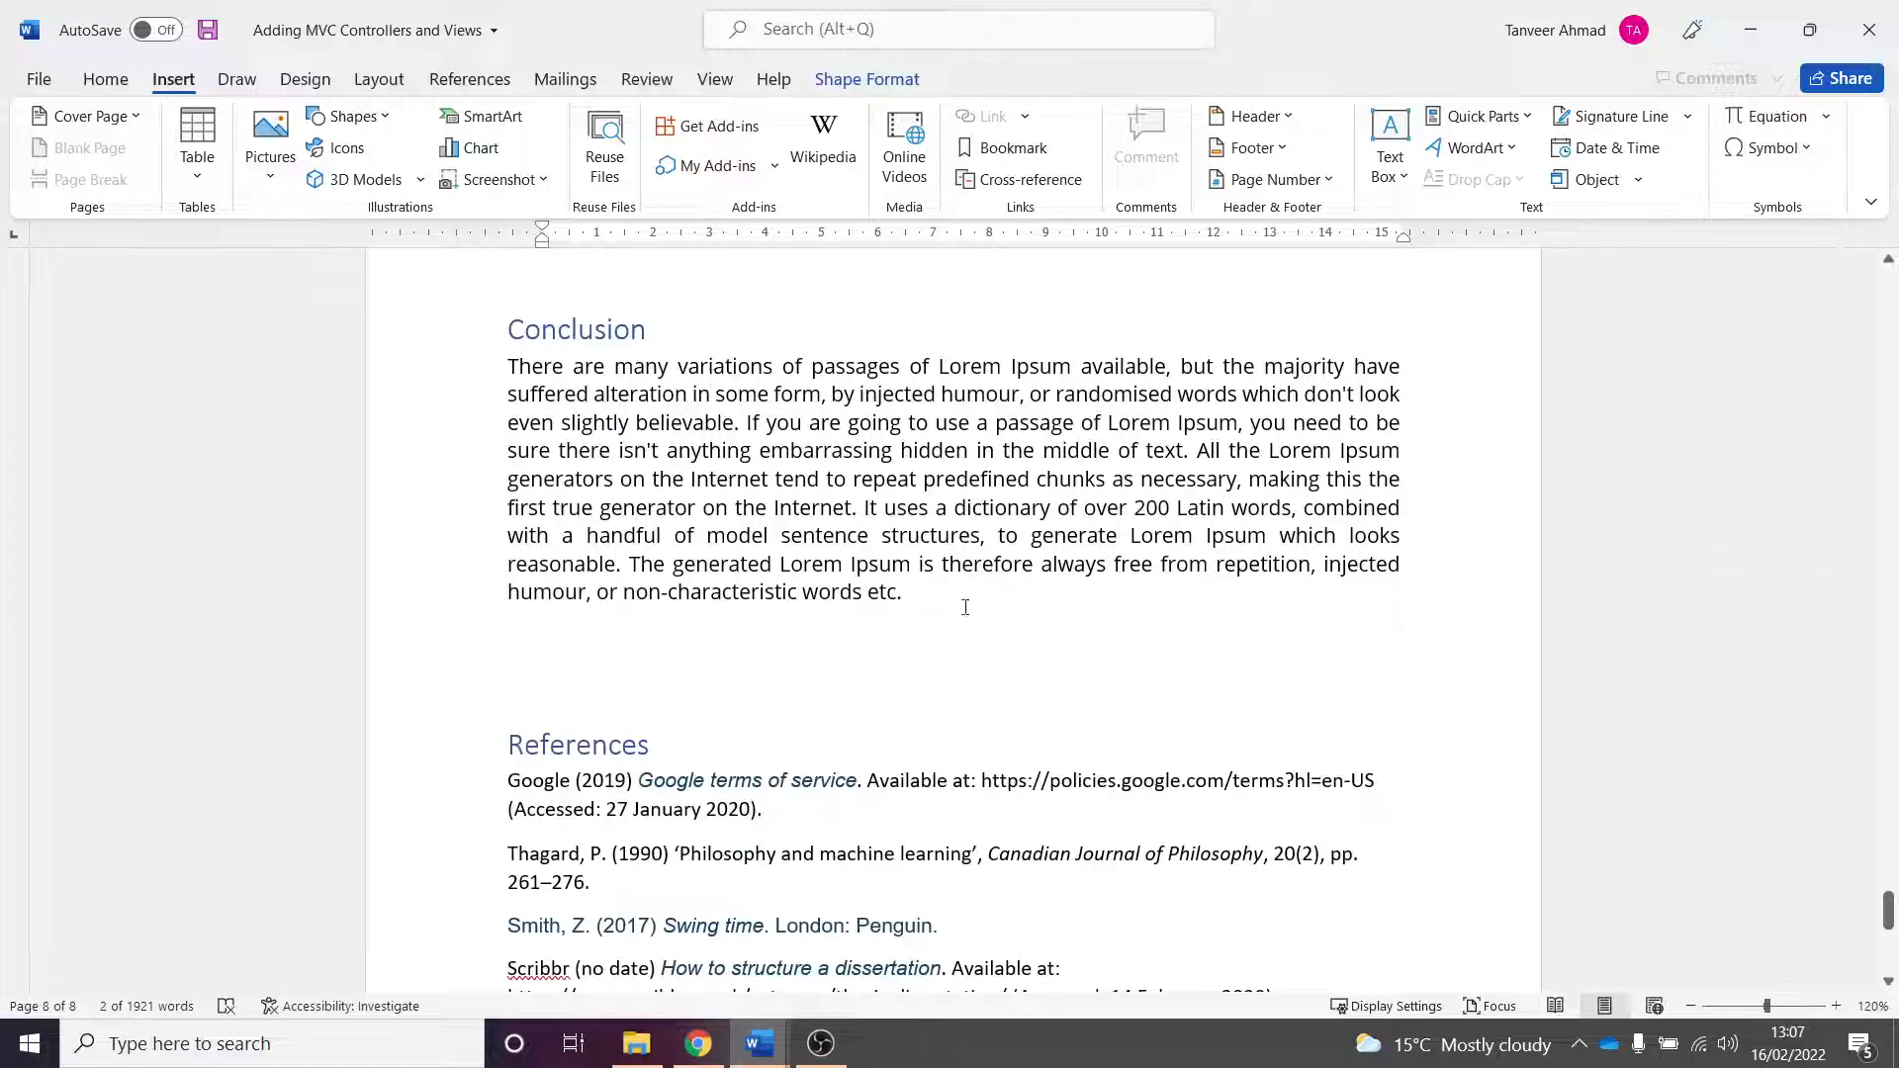
scroll(512, 368, up, 1)
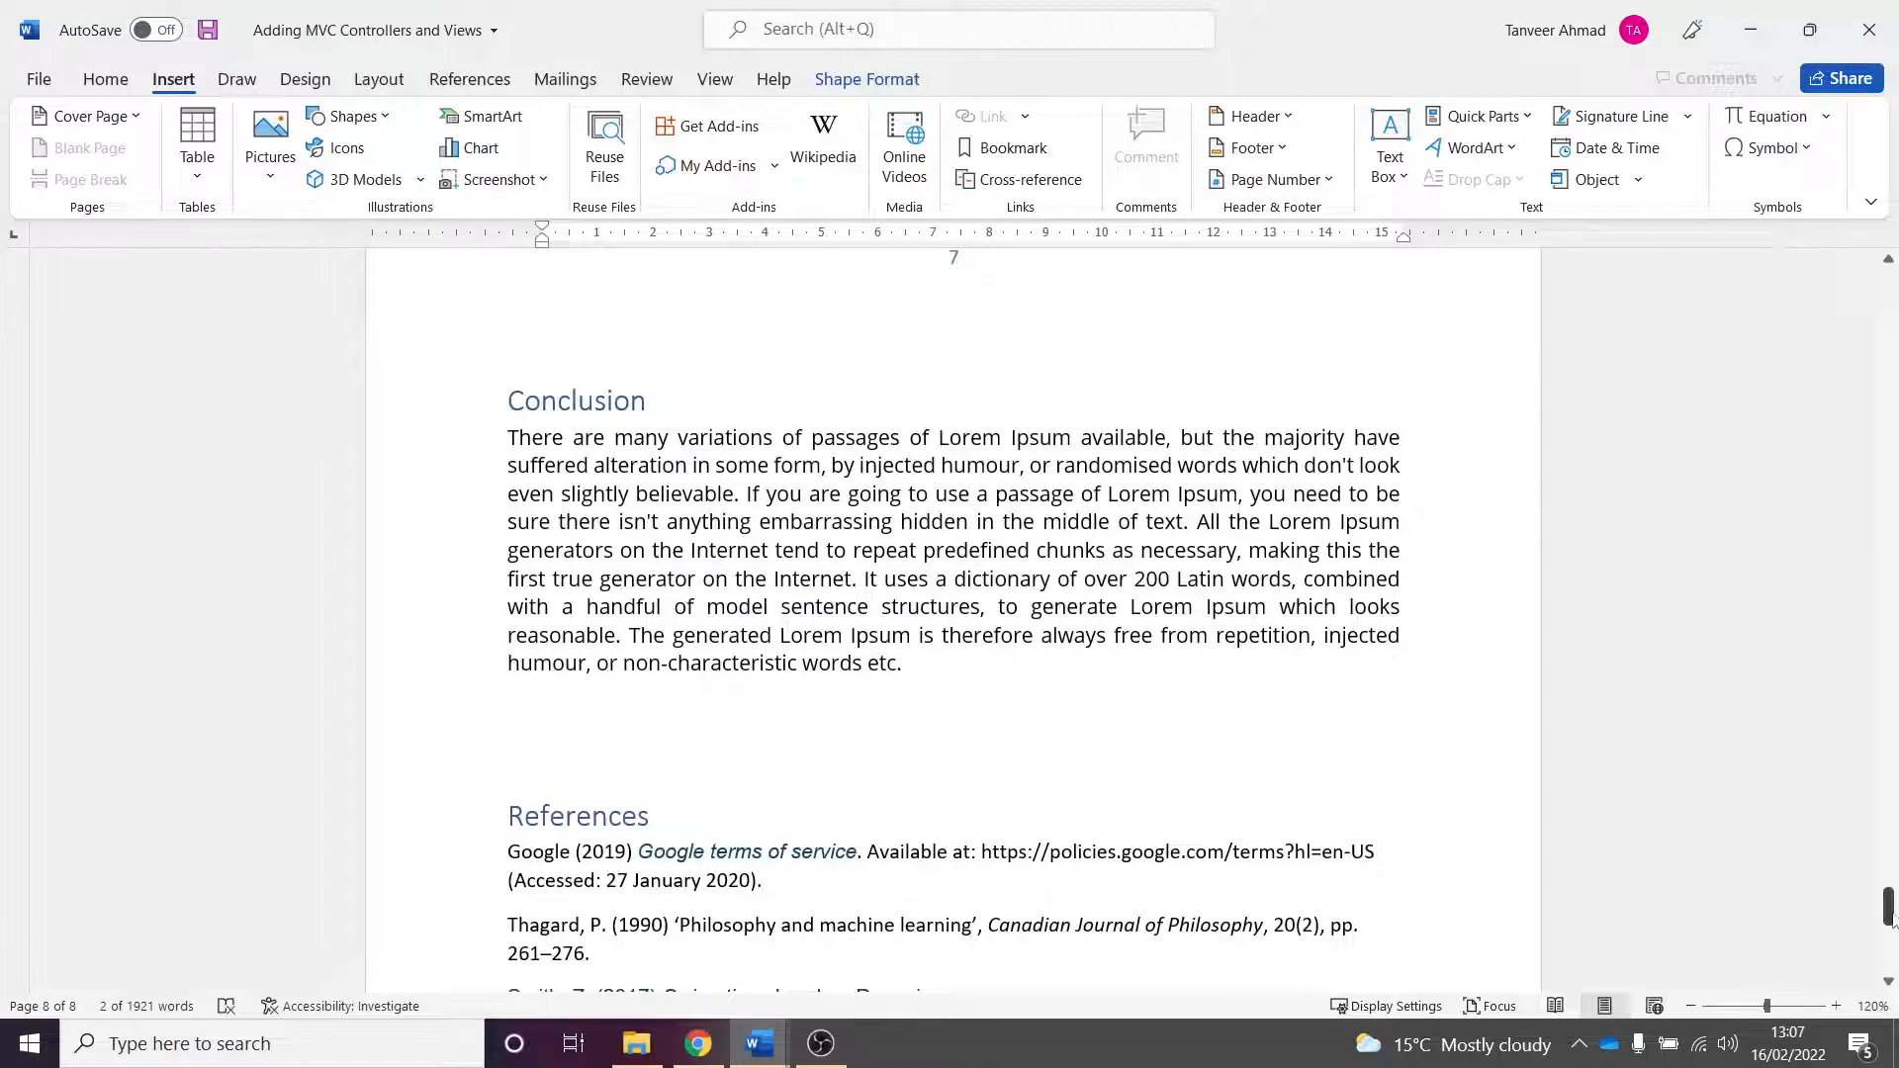
drag(1892, 919, 1890, 301)
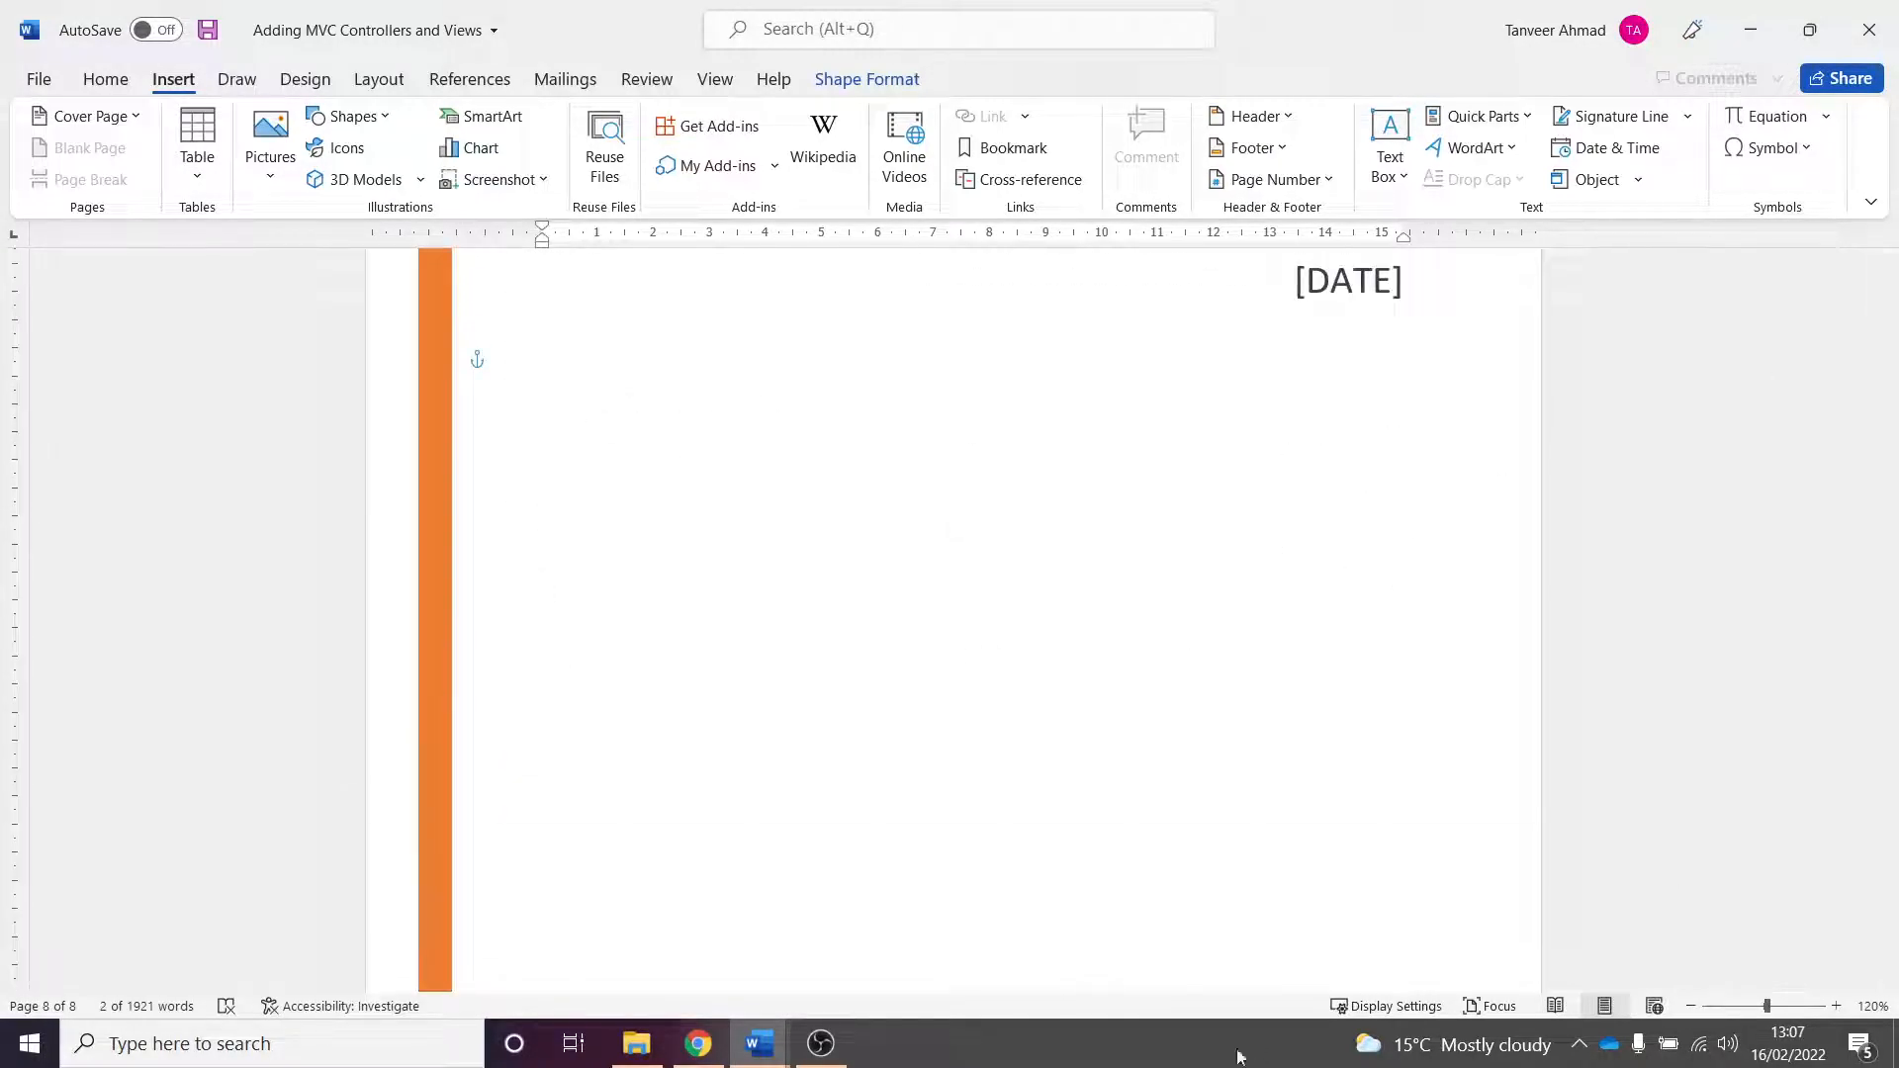
scroll(1170, 678, down, 2)
scroll(1176, 687, down, 10)
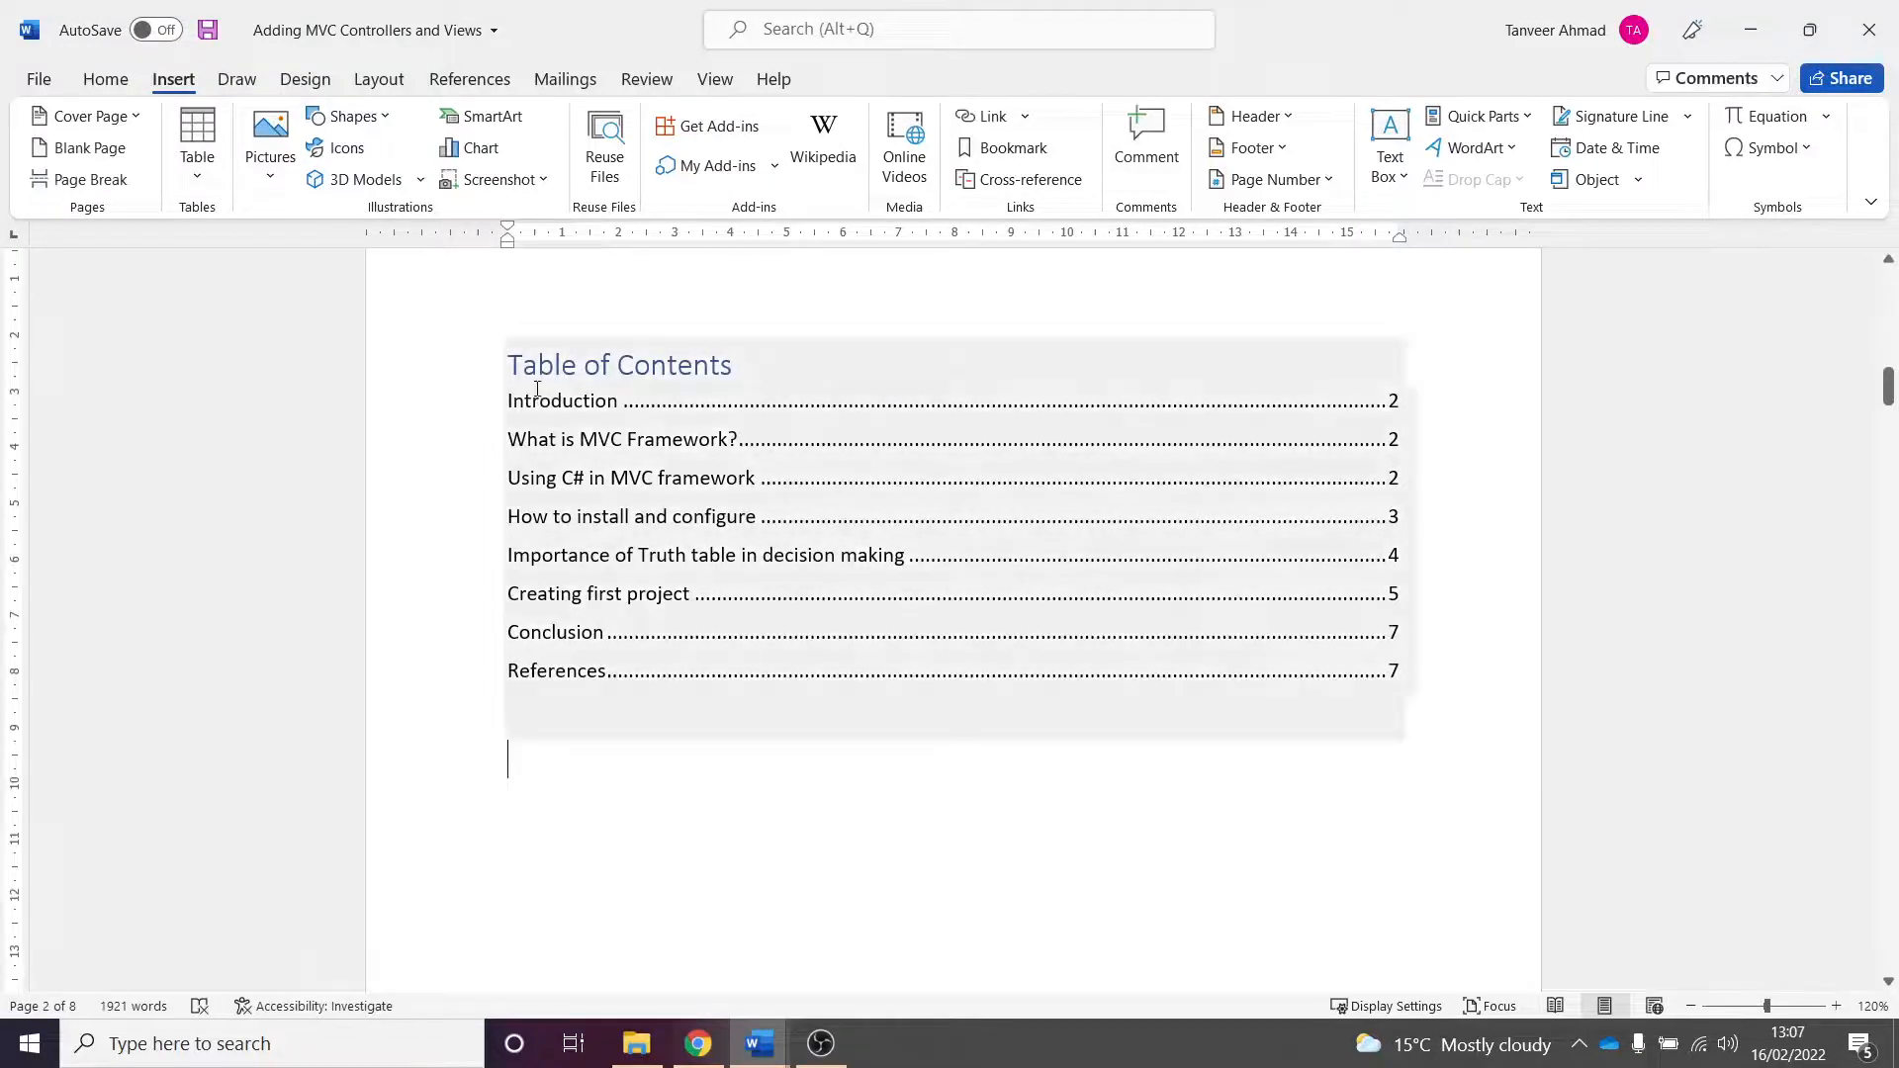
- Update the table of contents, refreshing page numbers only
click(591, 401)
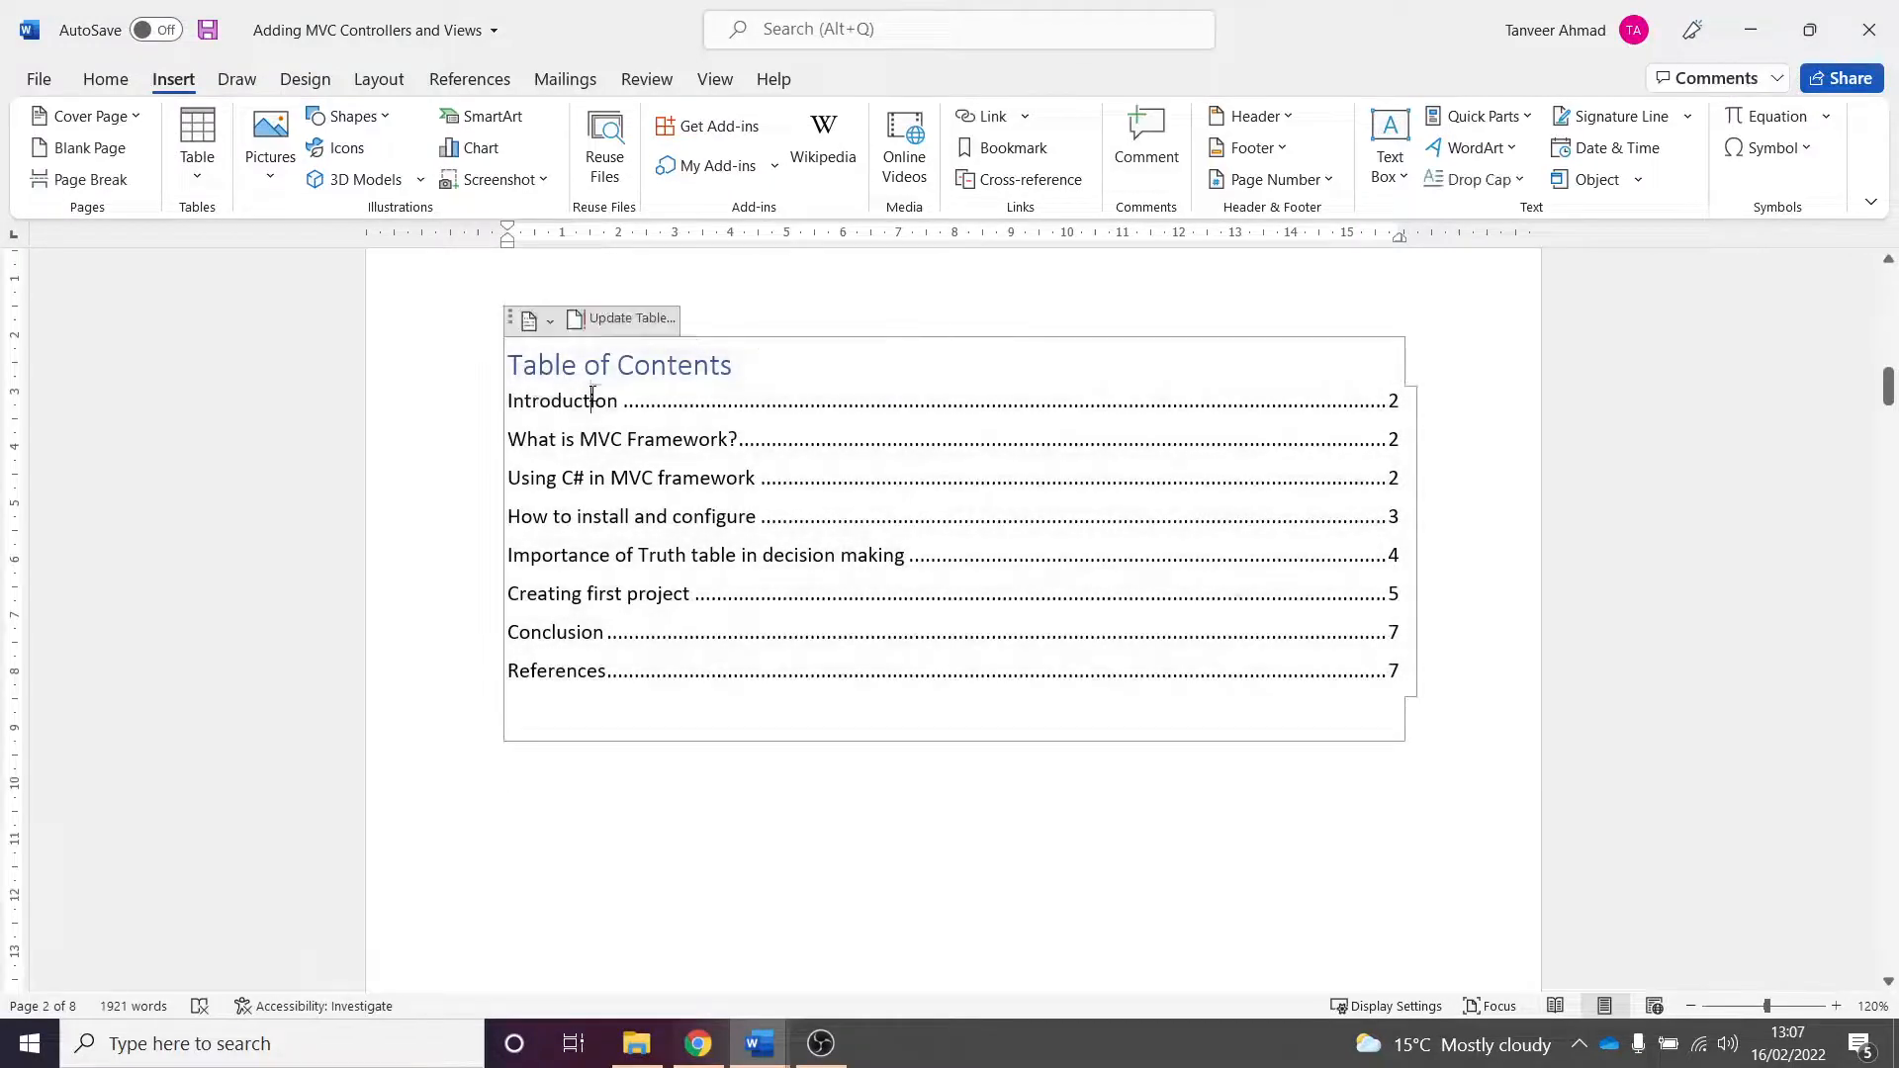
click(632, 318)
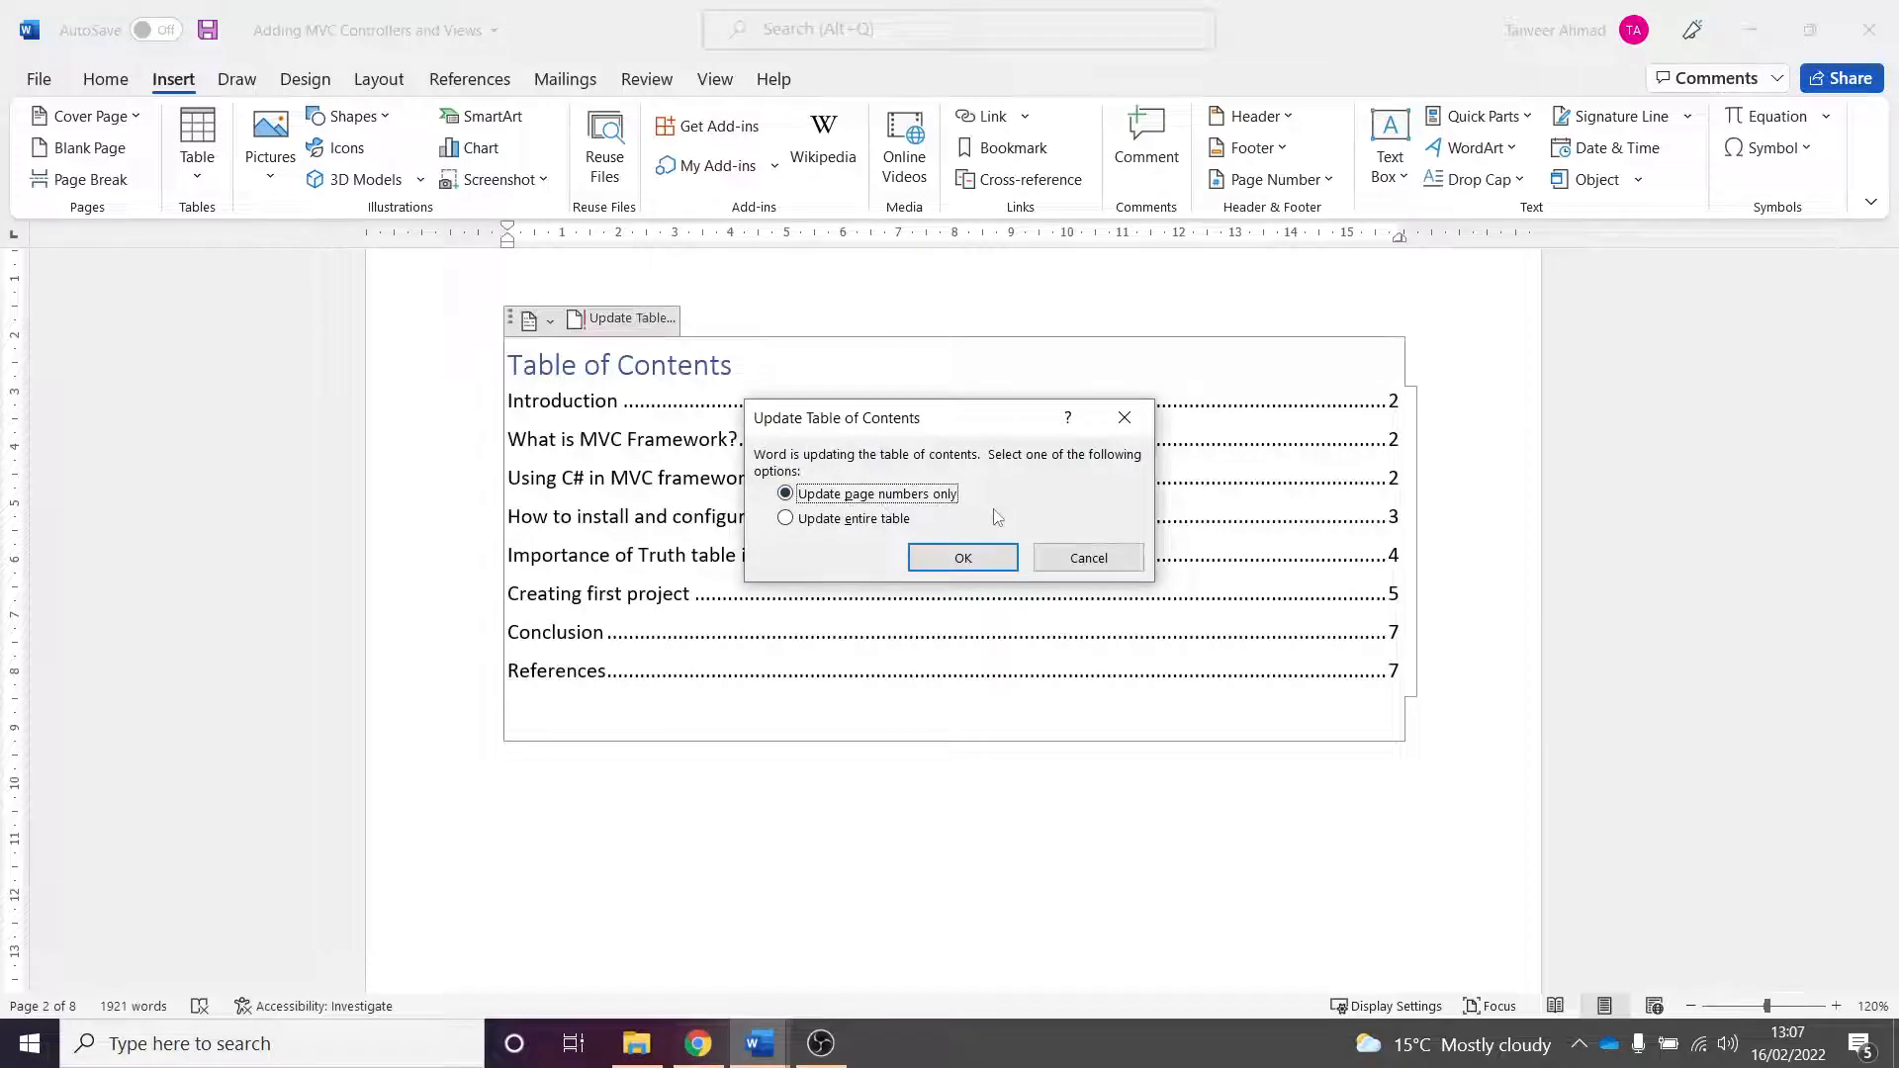
click(981, 562)
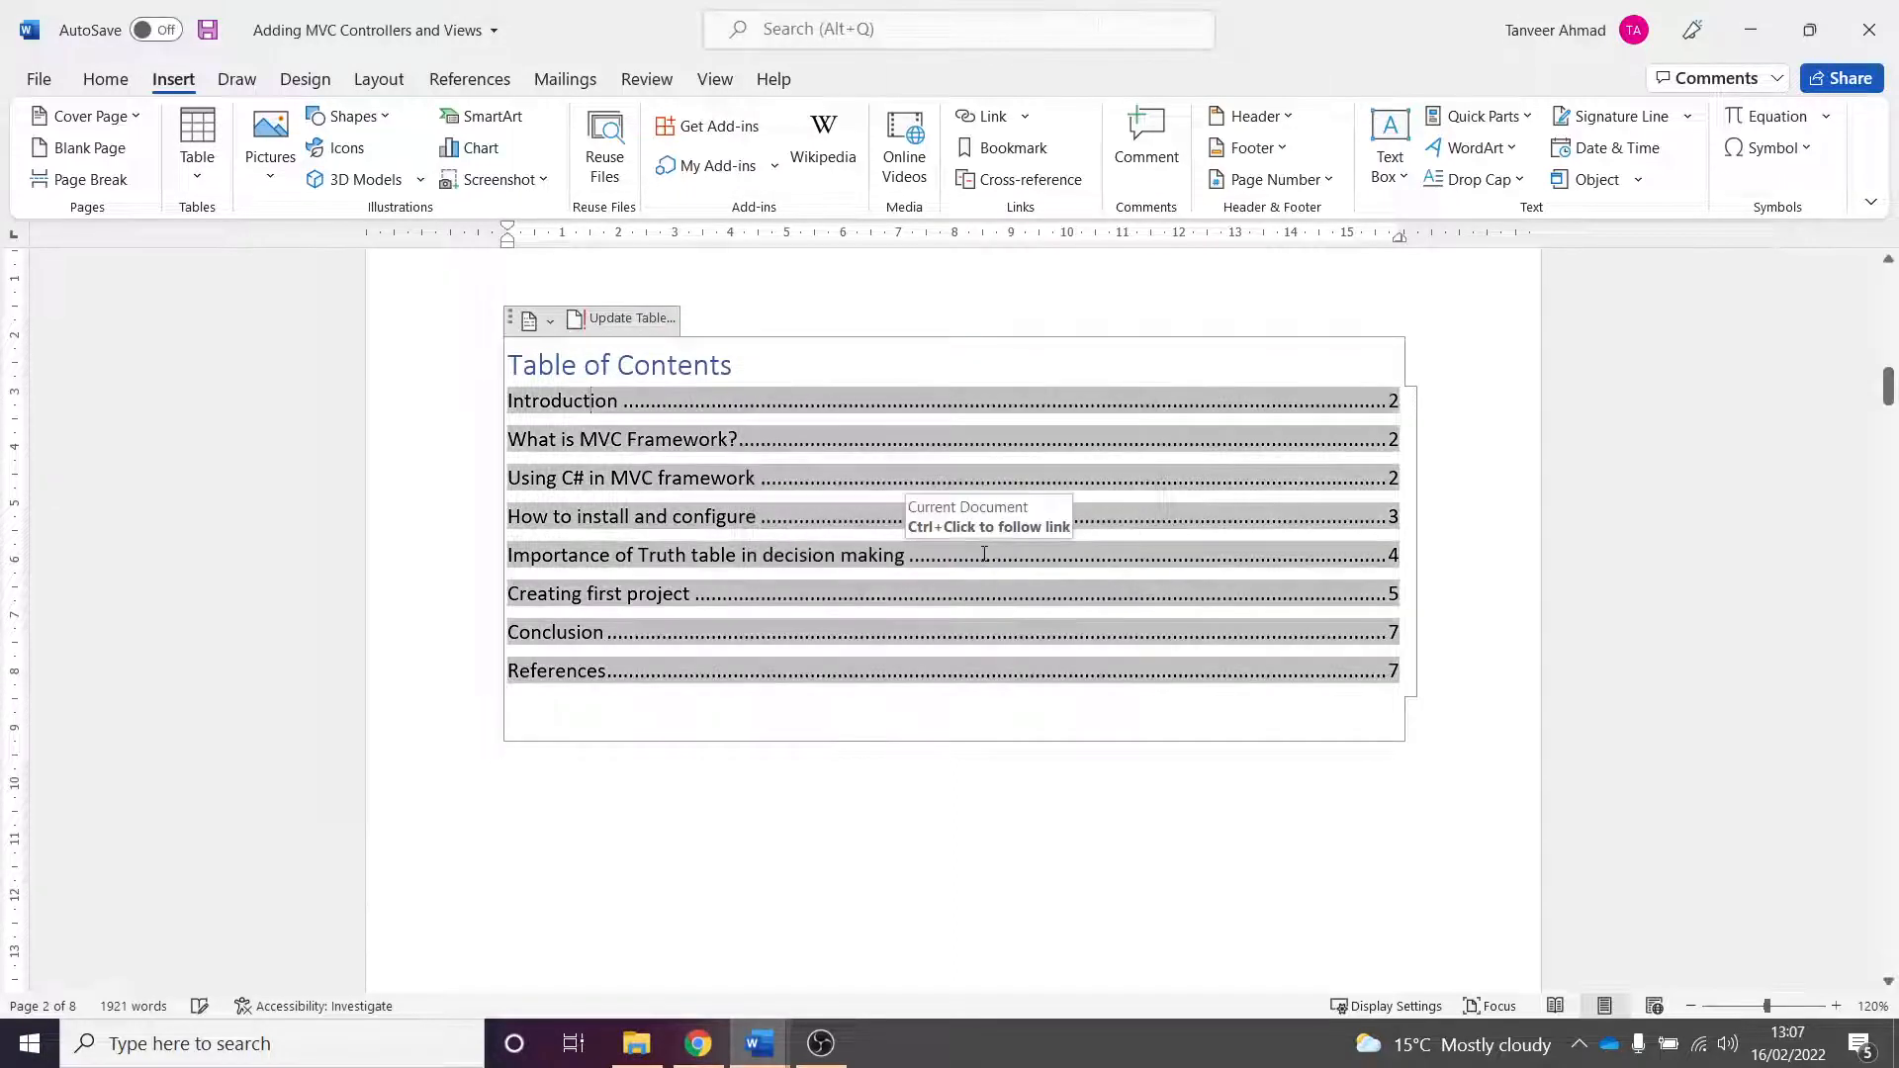
click(1227, 869)
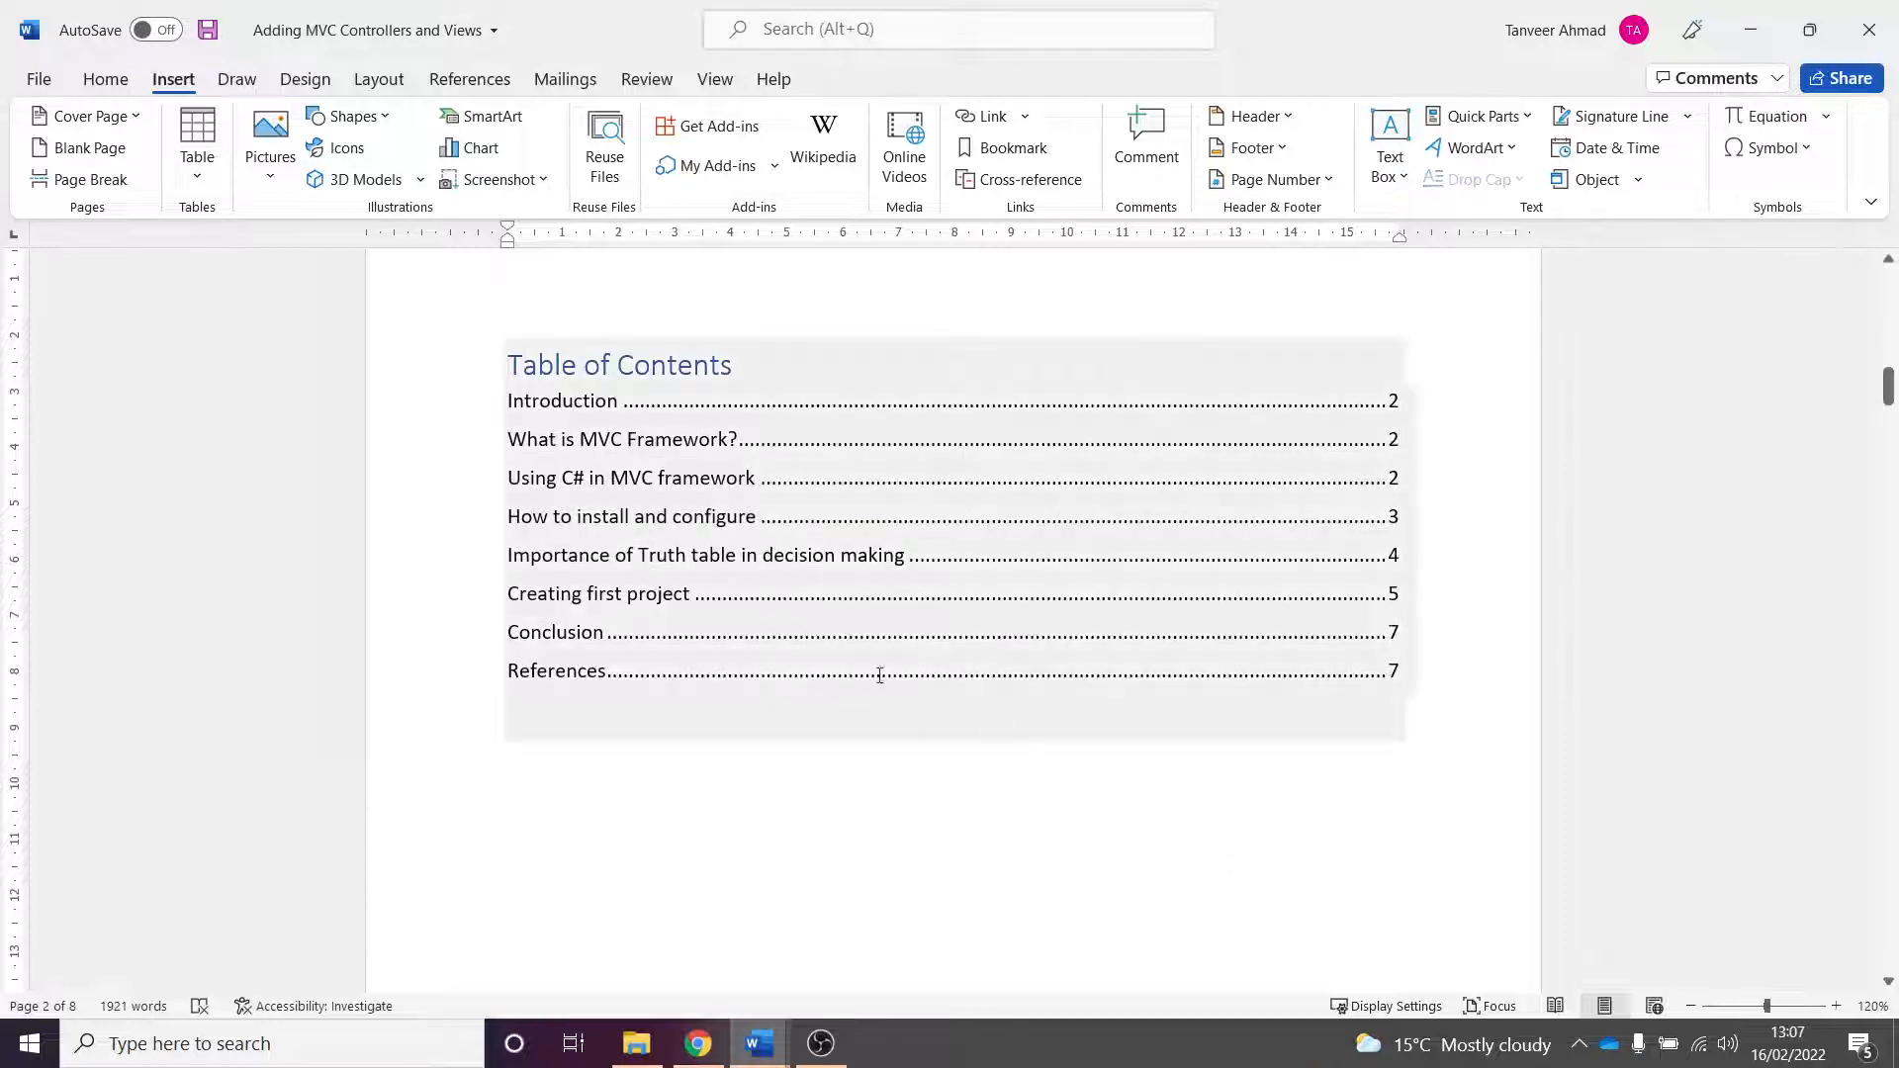
- Update the table of contents page numbers once more from the table's update control
scroll(941, 666, down, 3)
scroll(1137, 643, up, 1)
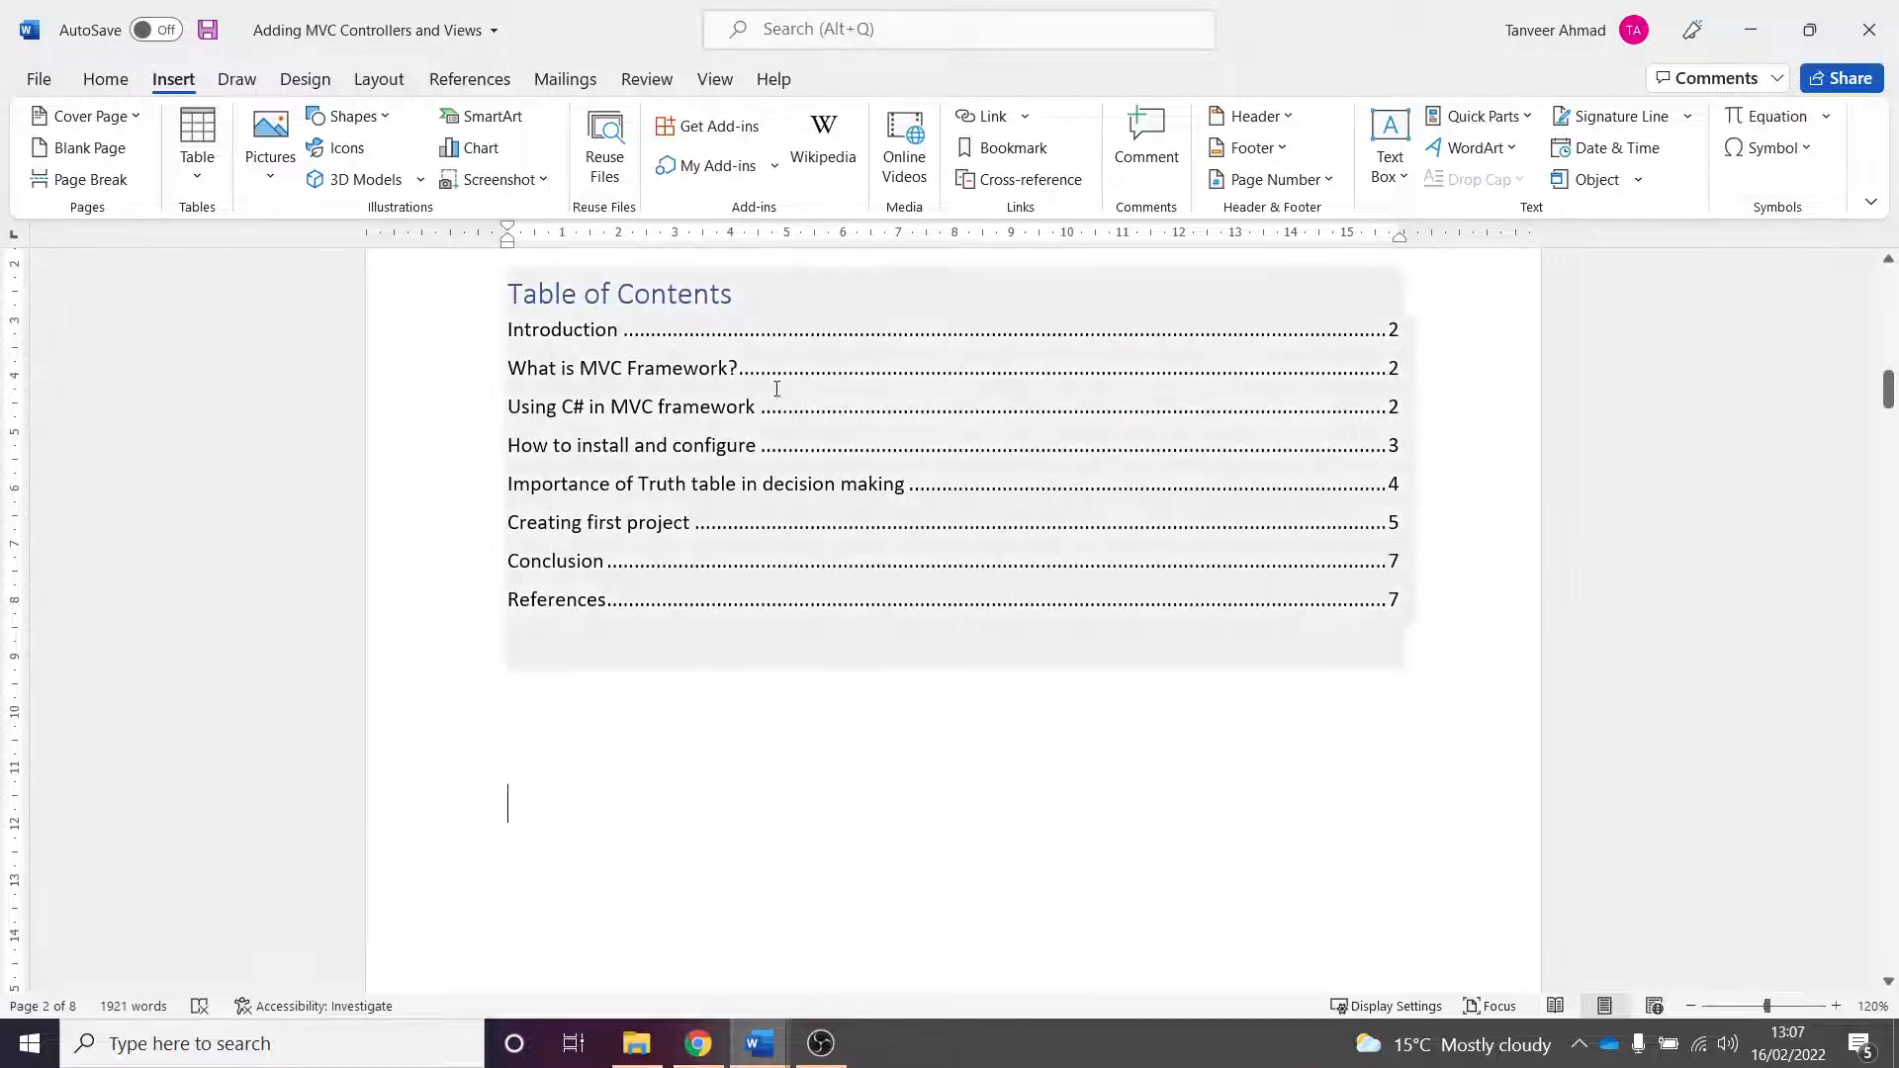
scroll(884, 579, down, 1)
scroll(884, 580, down, 2)
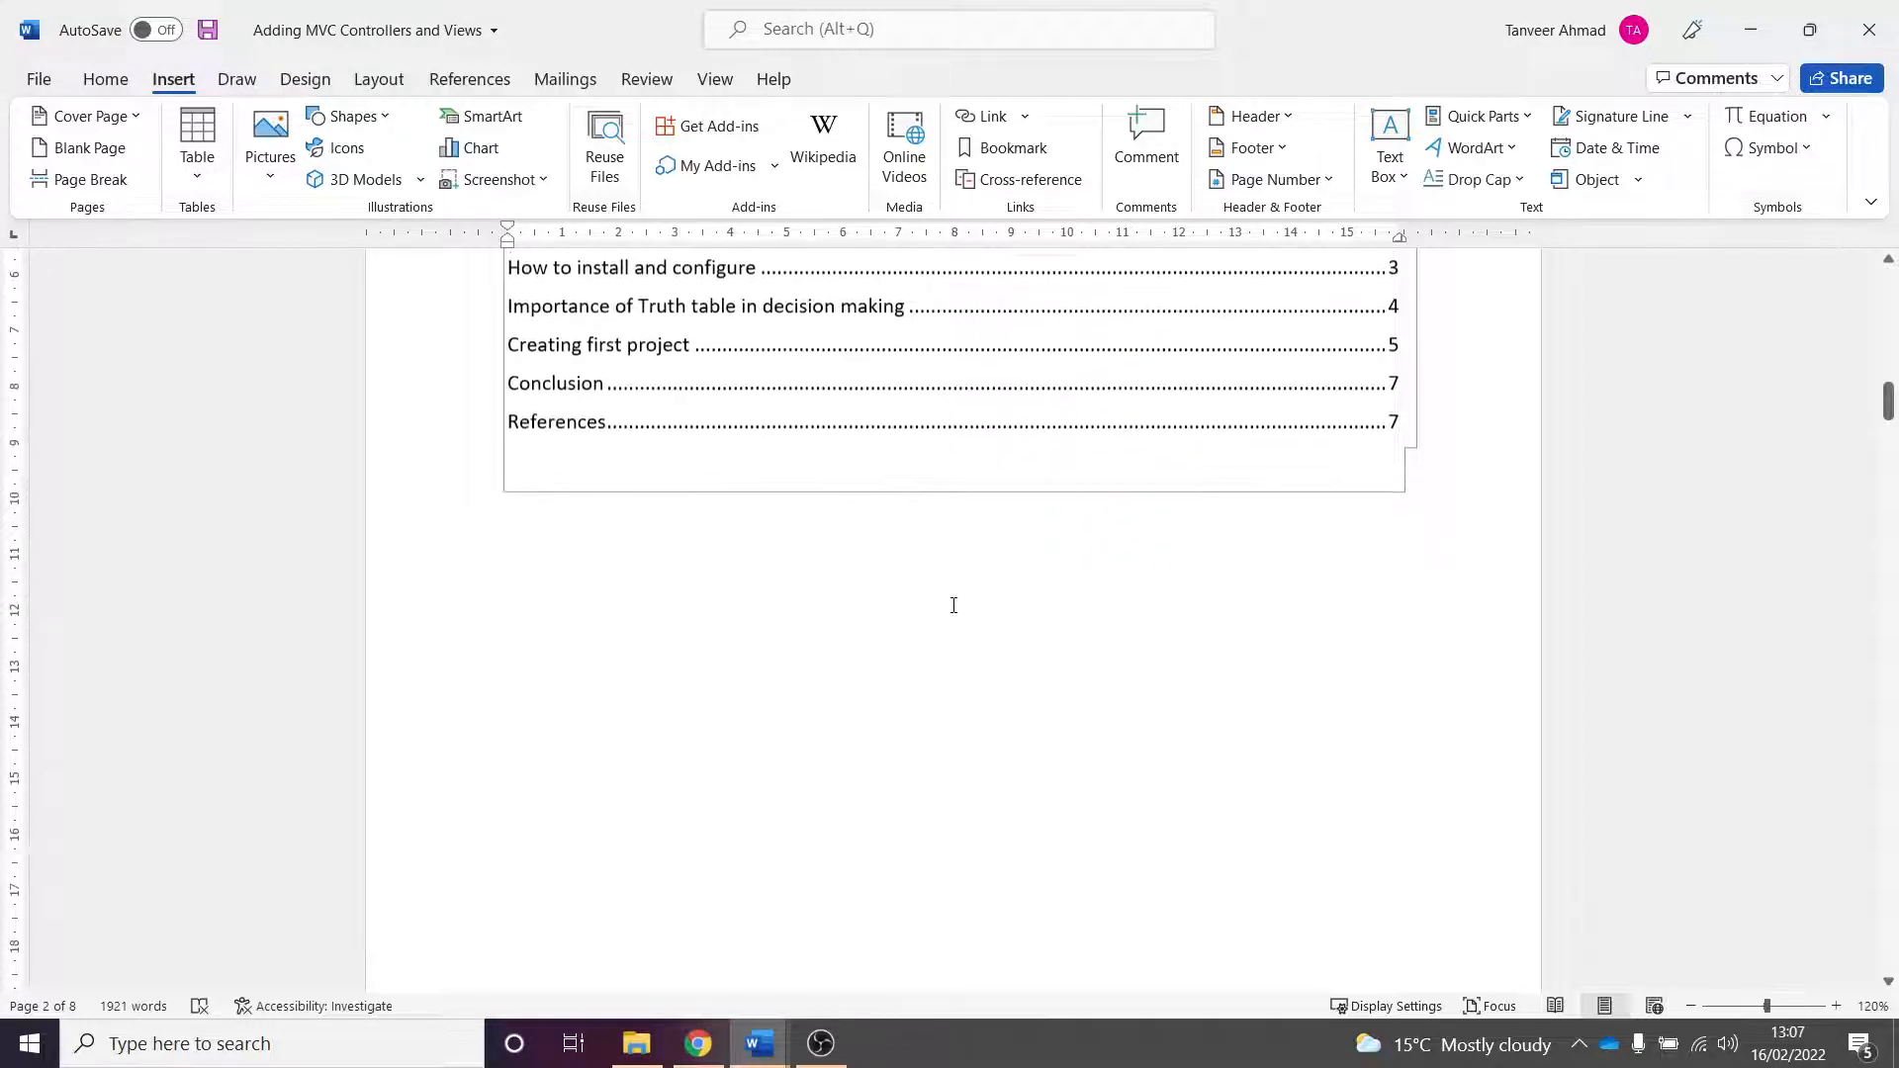
scroll(834, 508, up, 4)
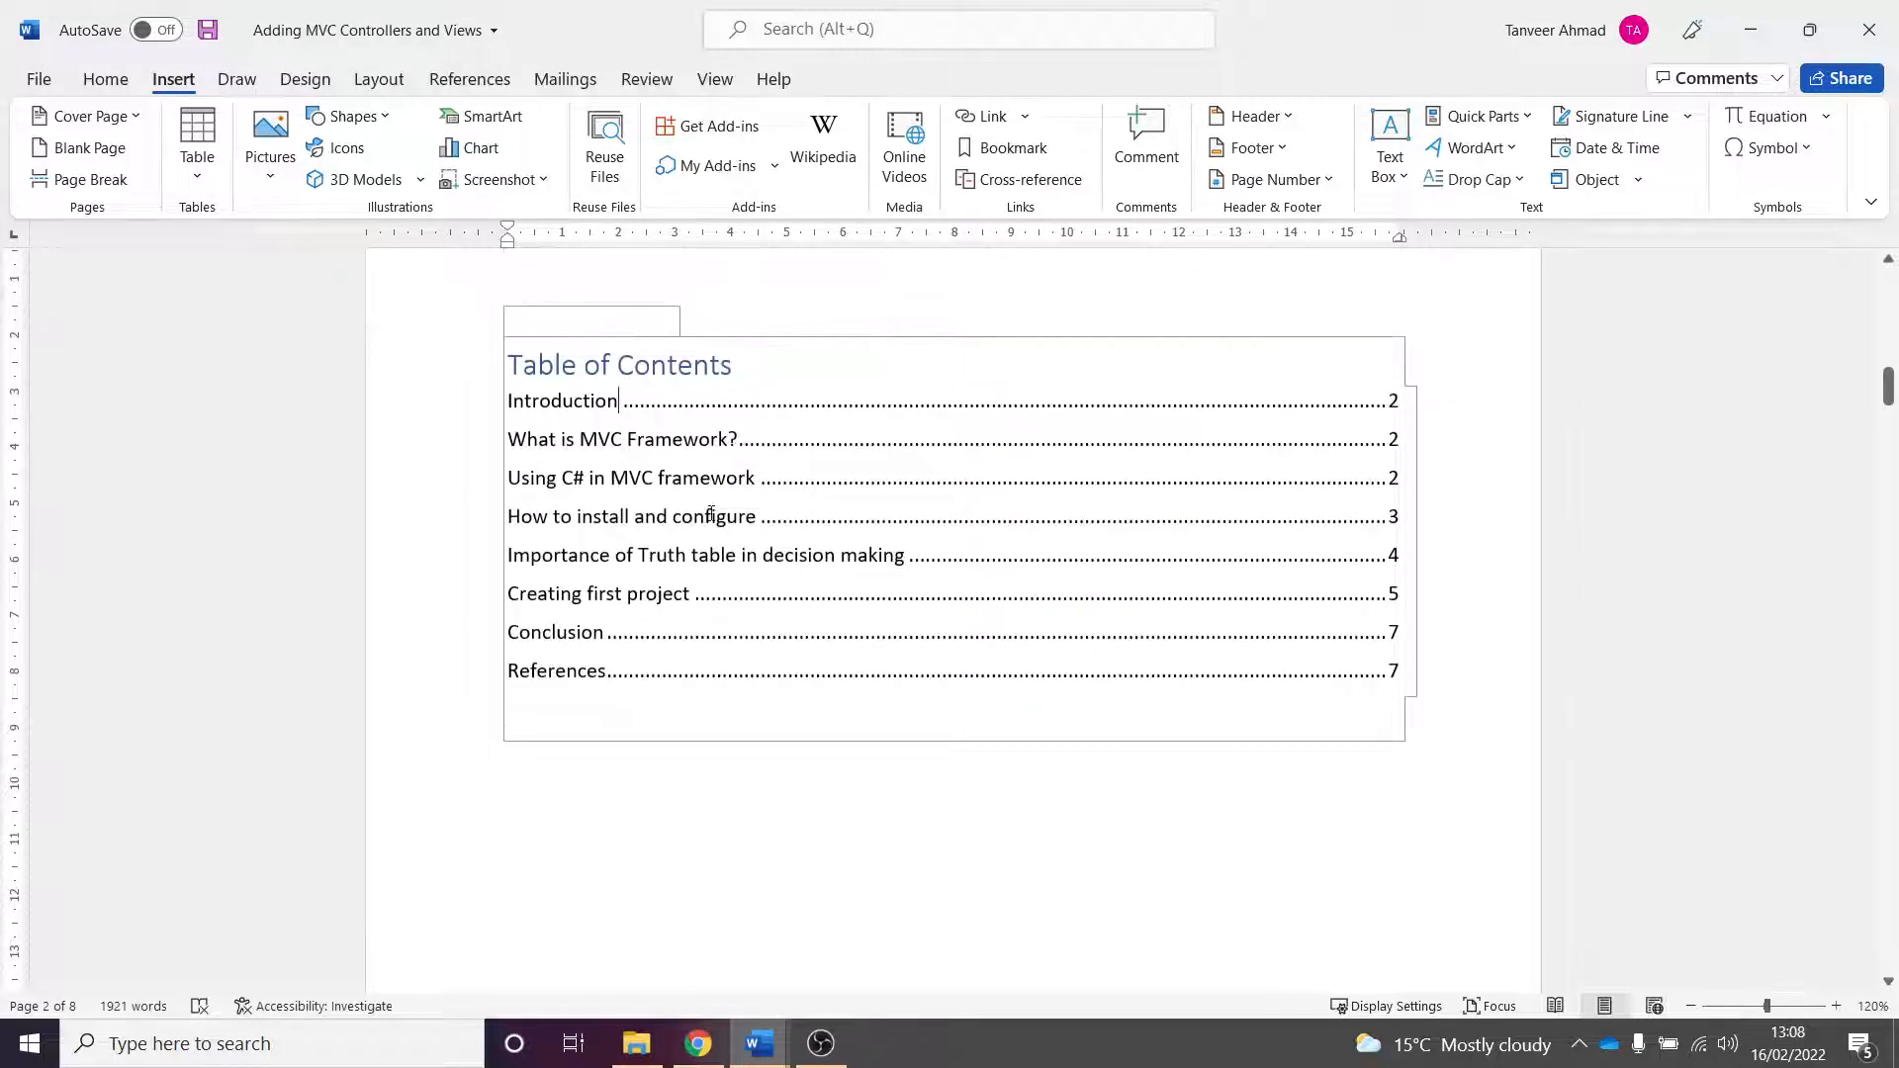
click(710, 514)
scroll(781, 465, up, 3)
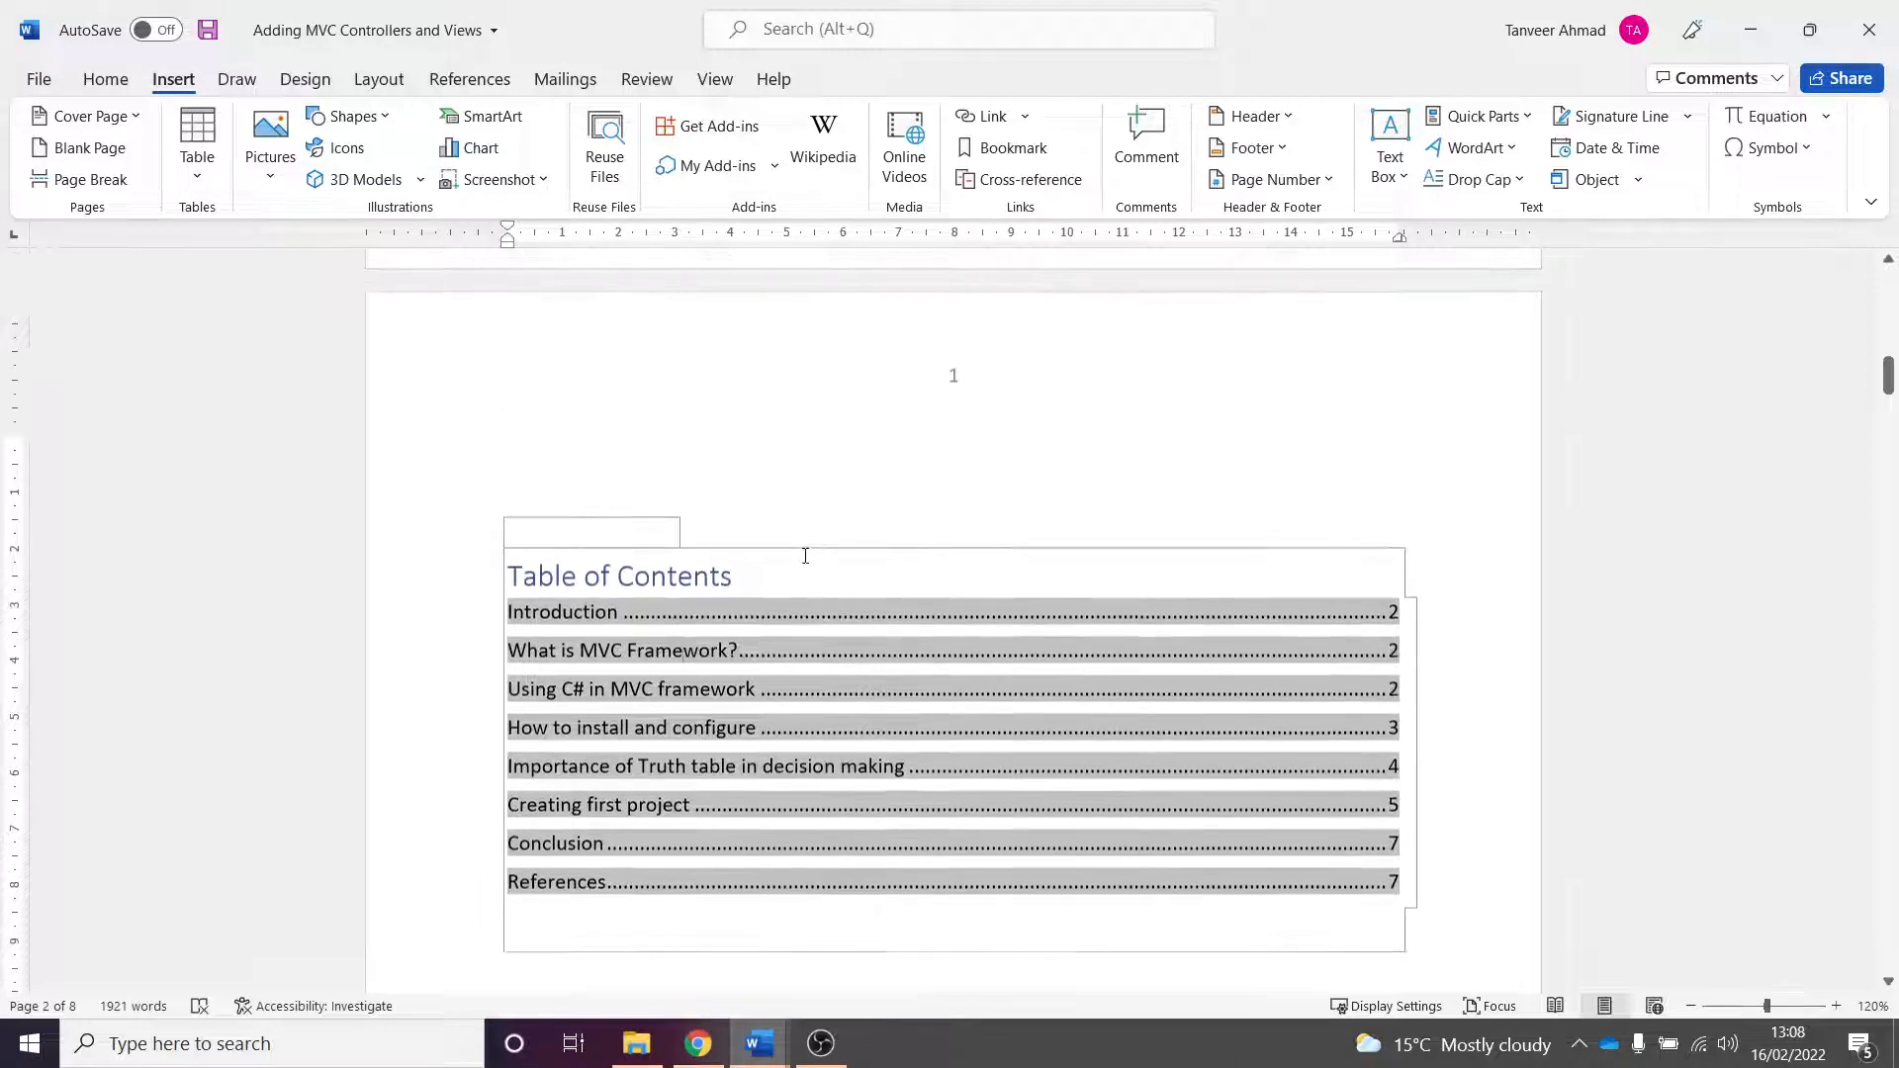
click(805, 557)
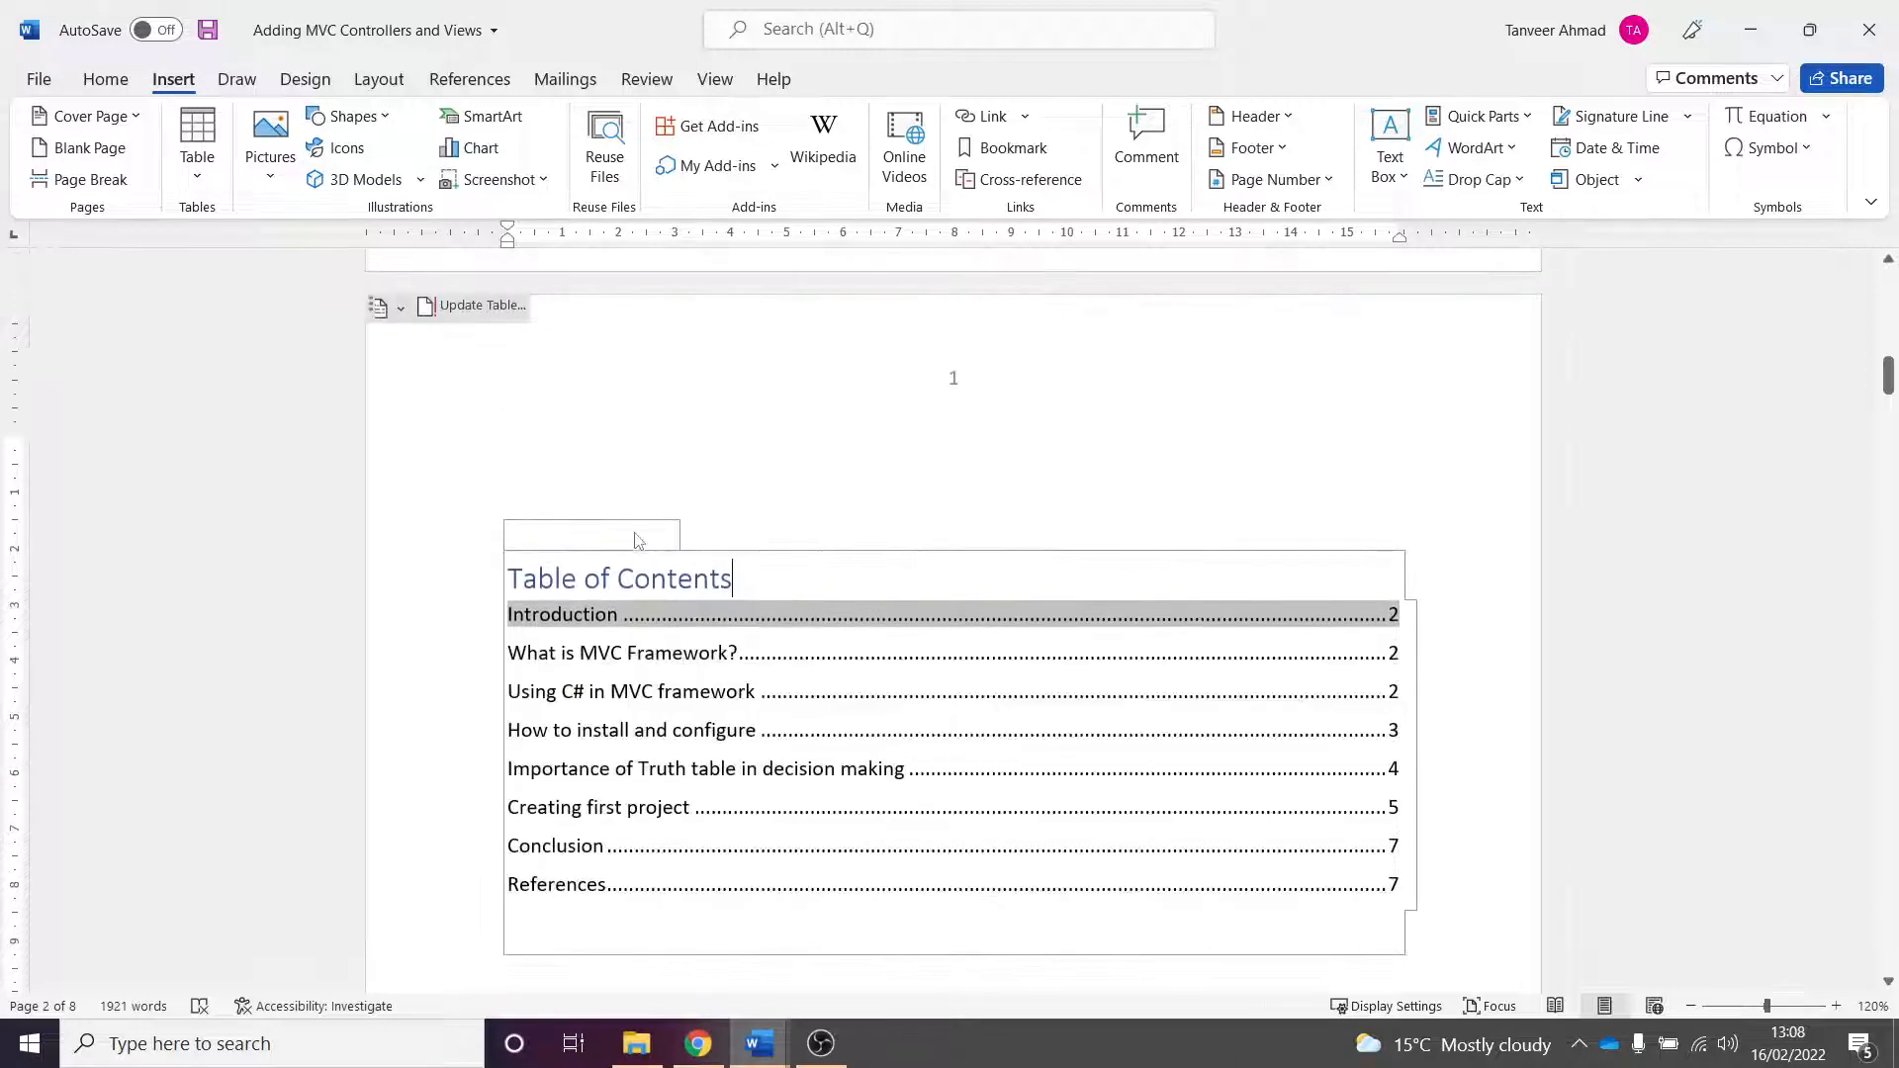
click(417, 304)
click(959, 556)
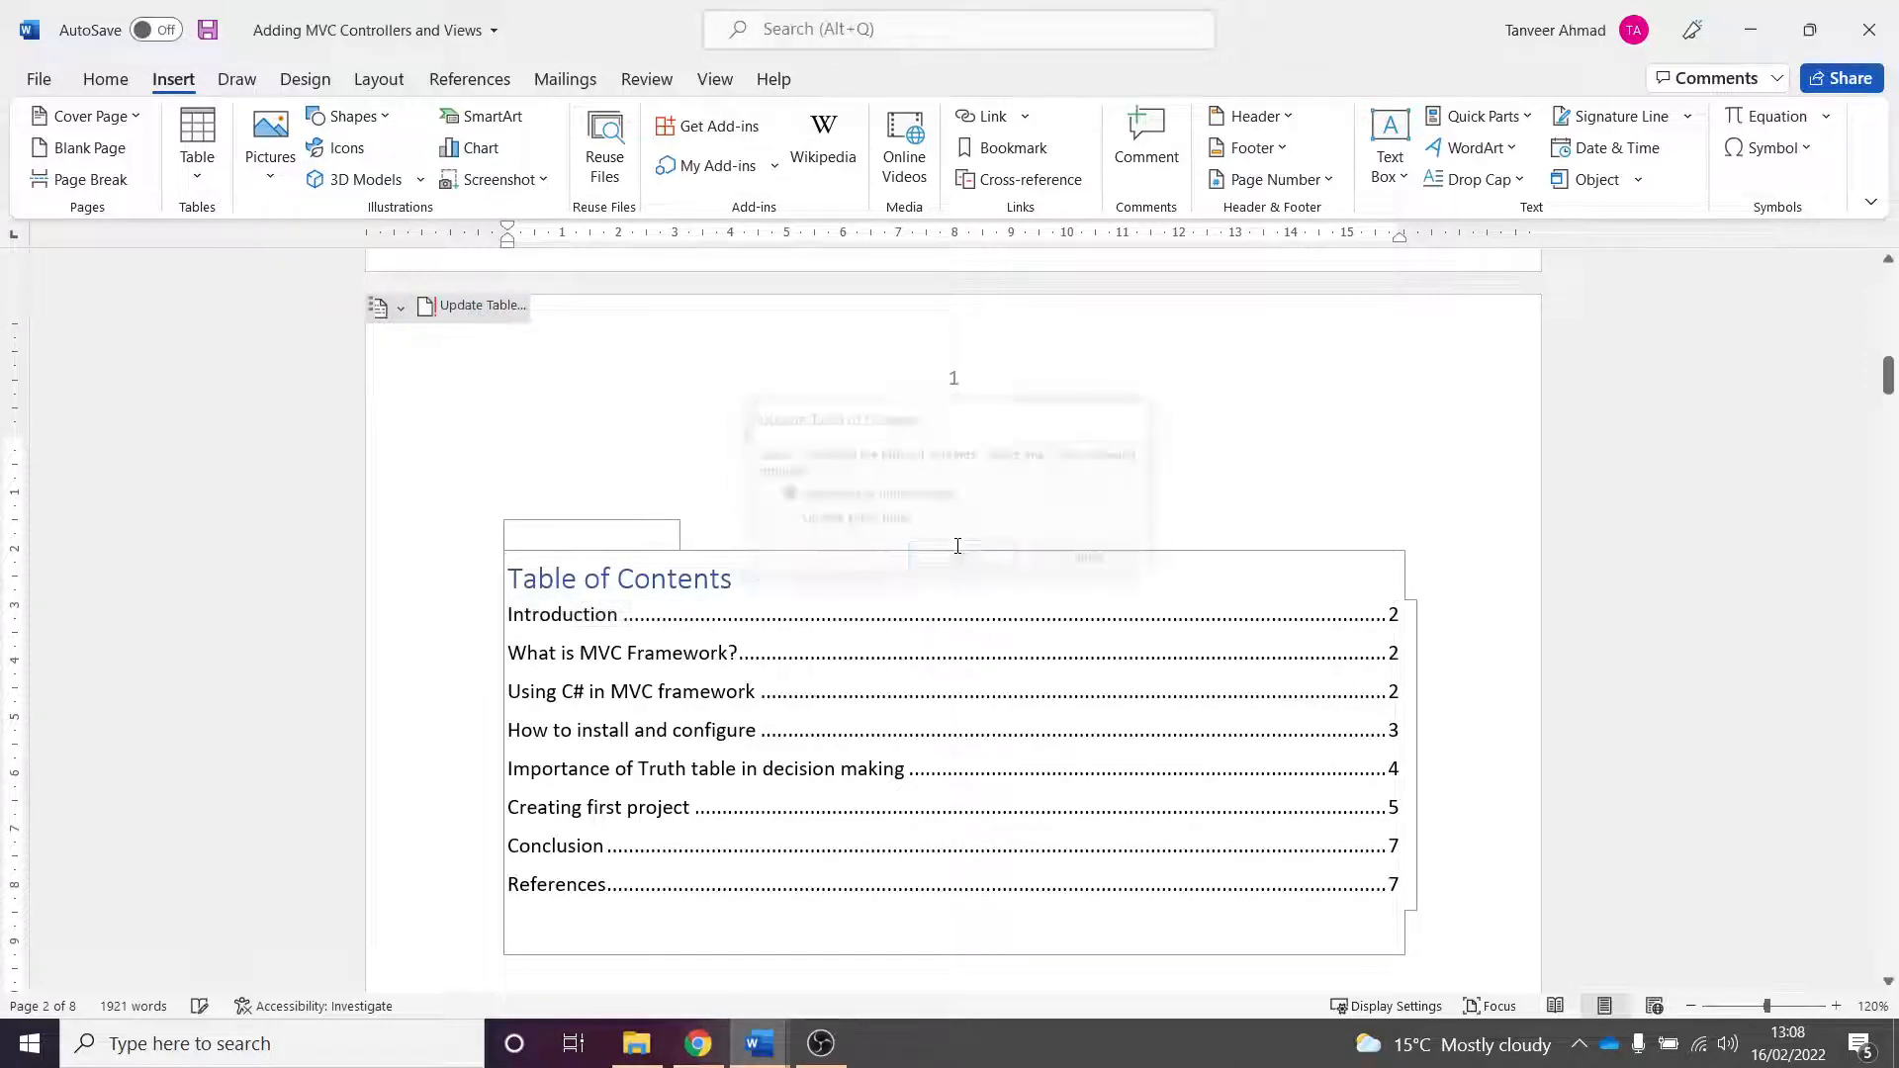
- Copy the "Creating first project" heading together with its two body paragraphs
scroll(1458, 455, up, 3)
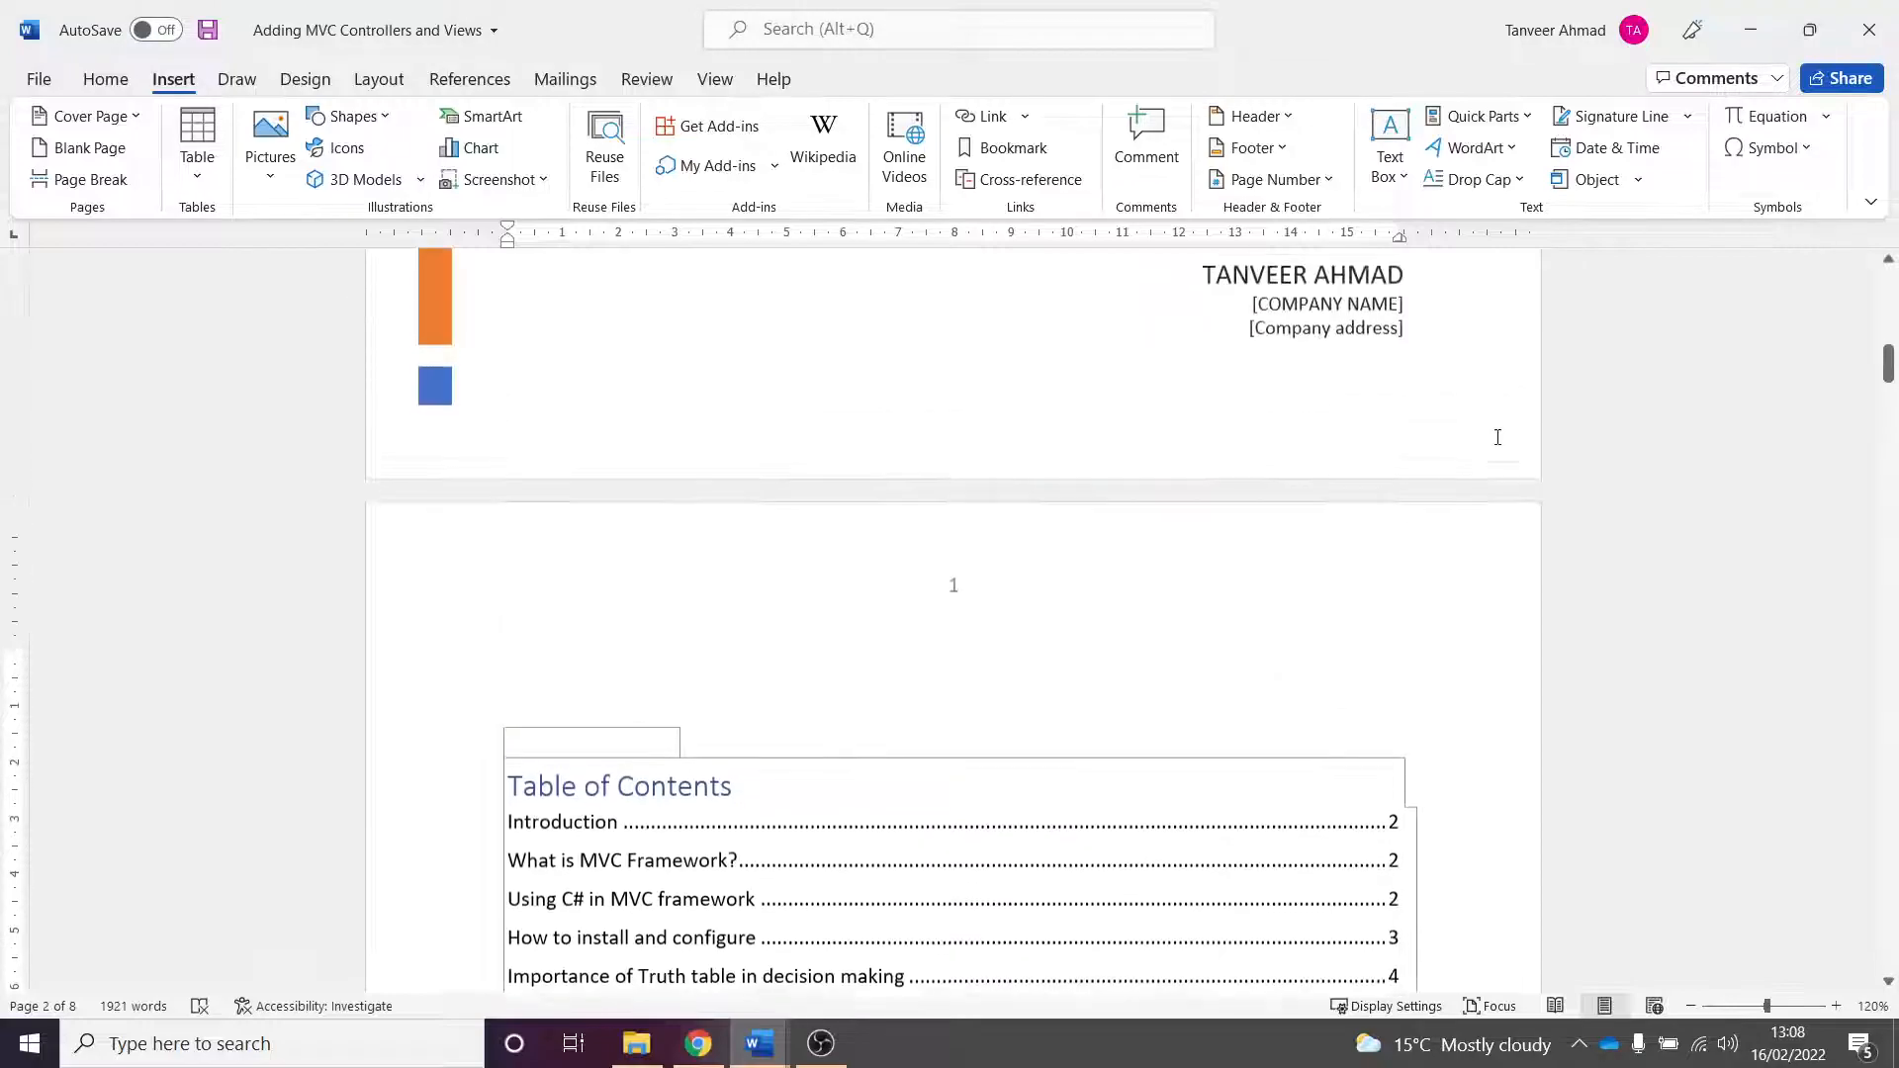
drag(1886, 371, 1887, 747)
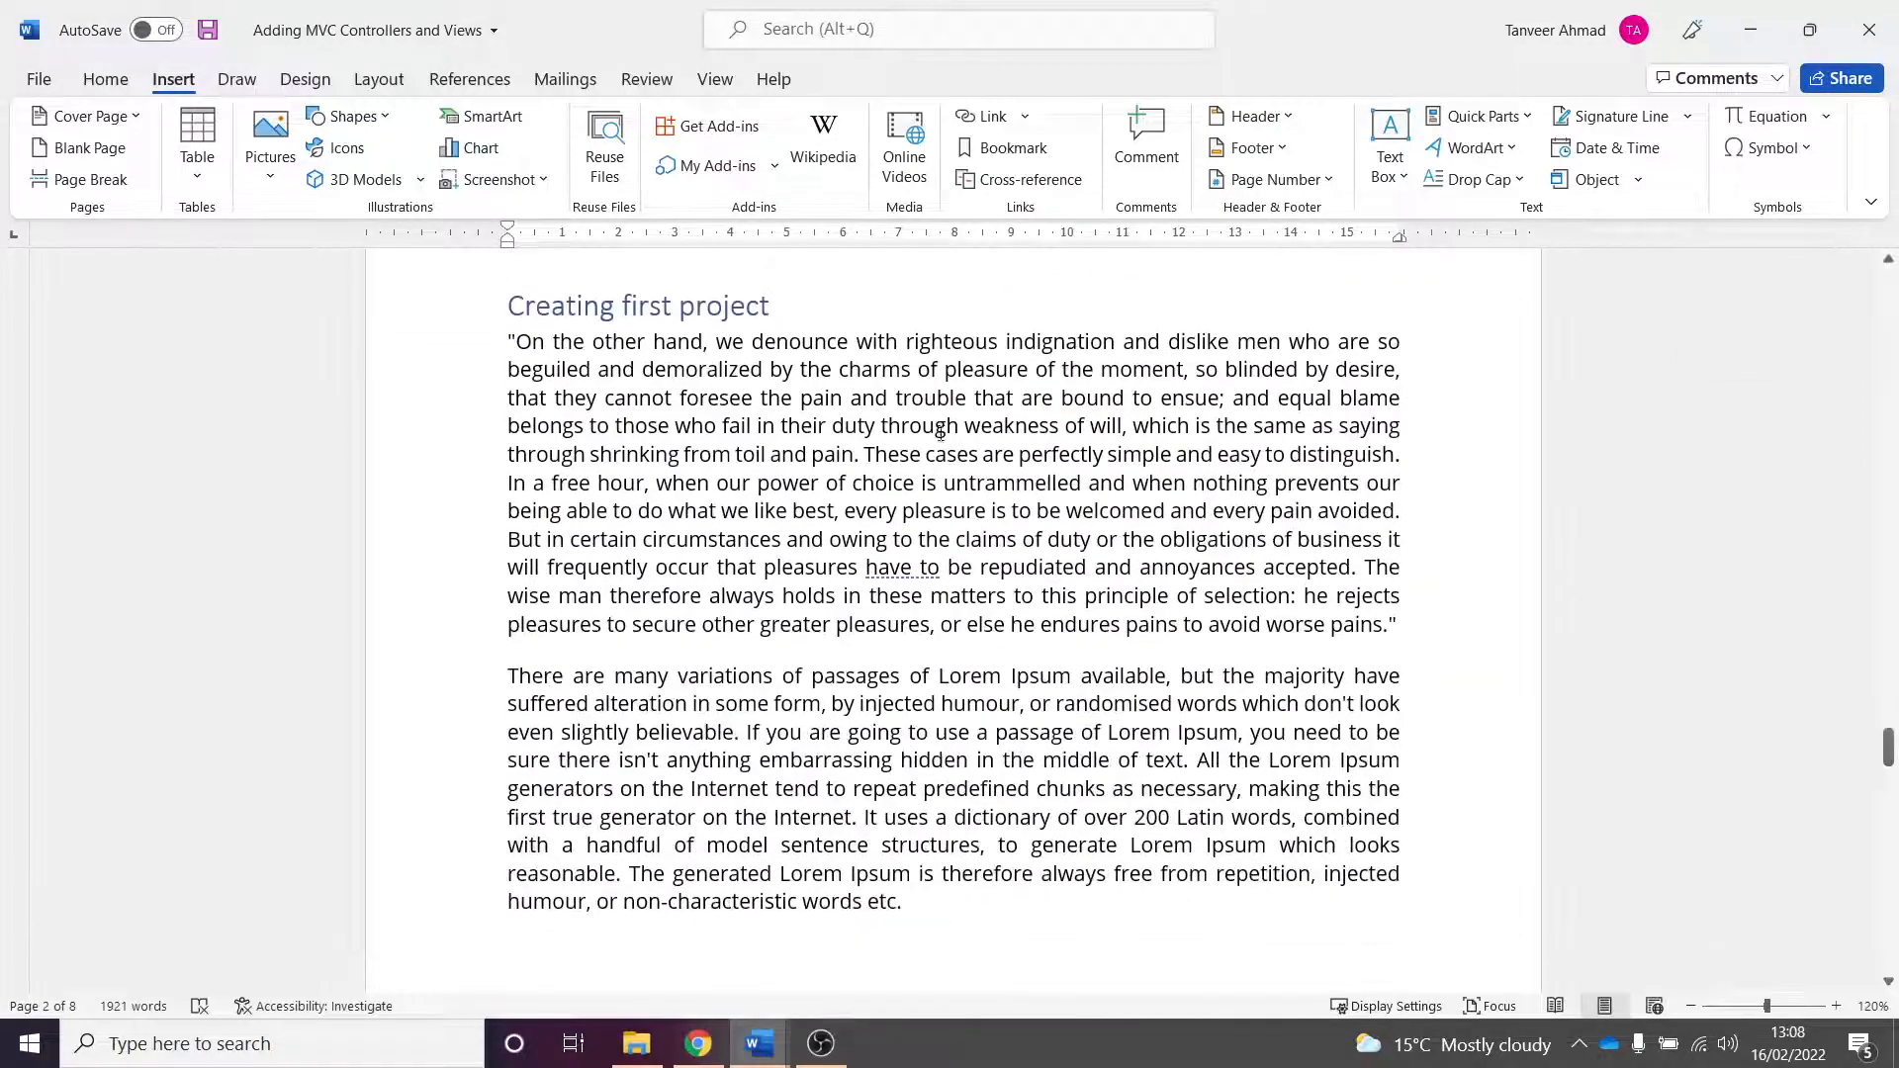
drag(514, 303, 967, 922)
scroll(942, 455, down, 10)
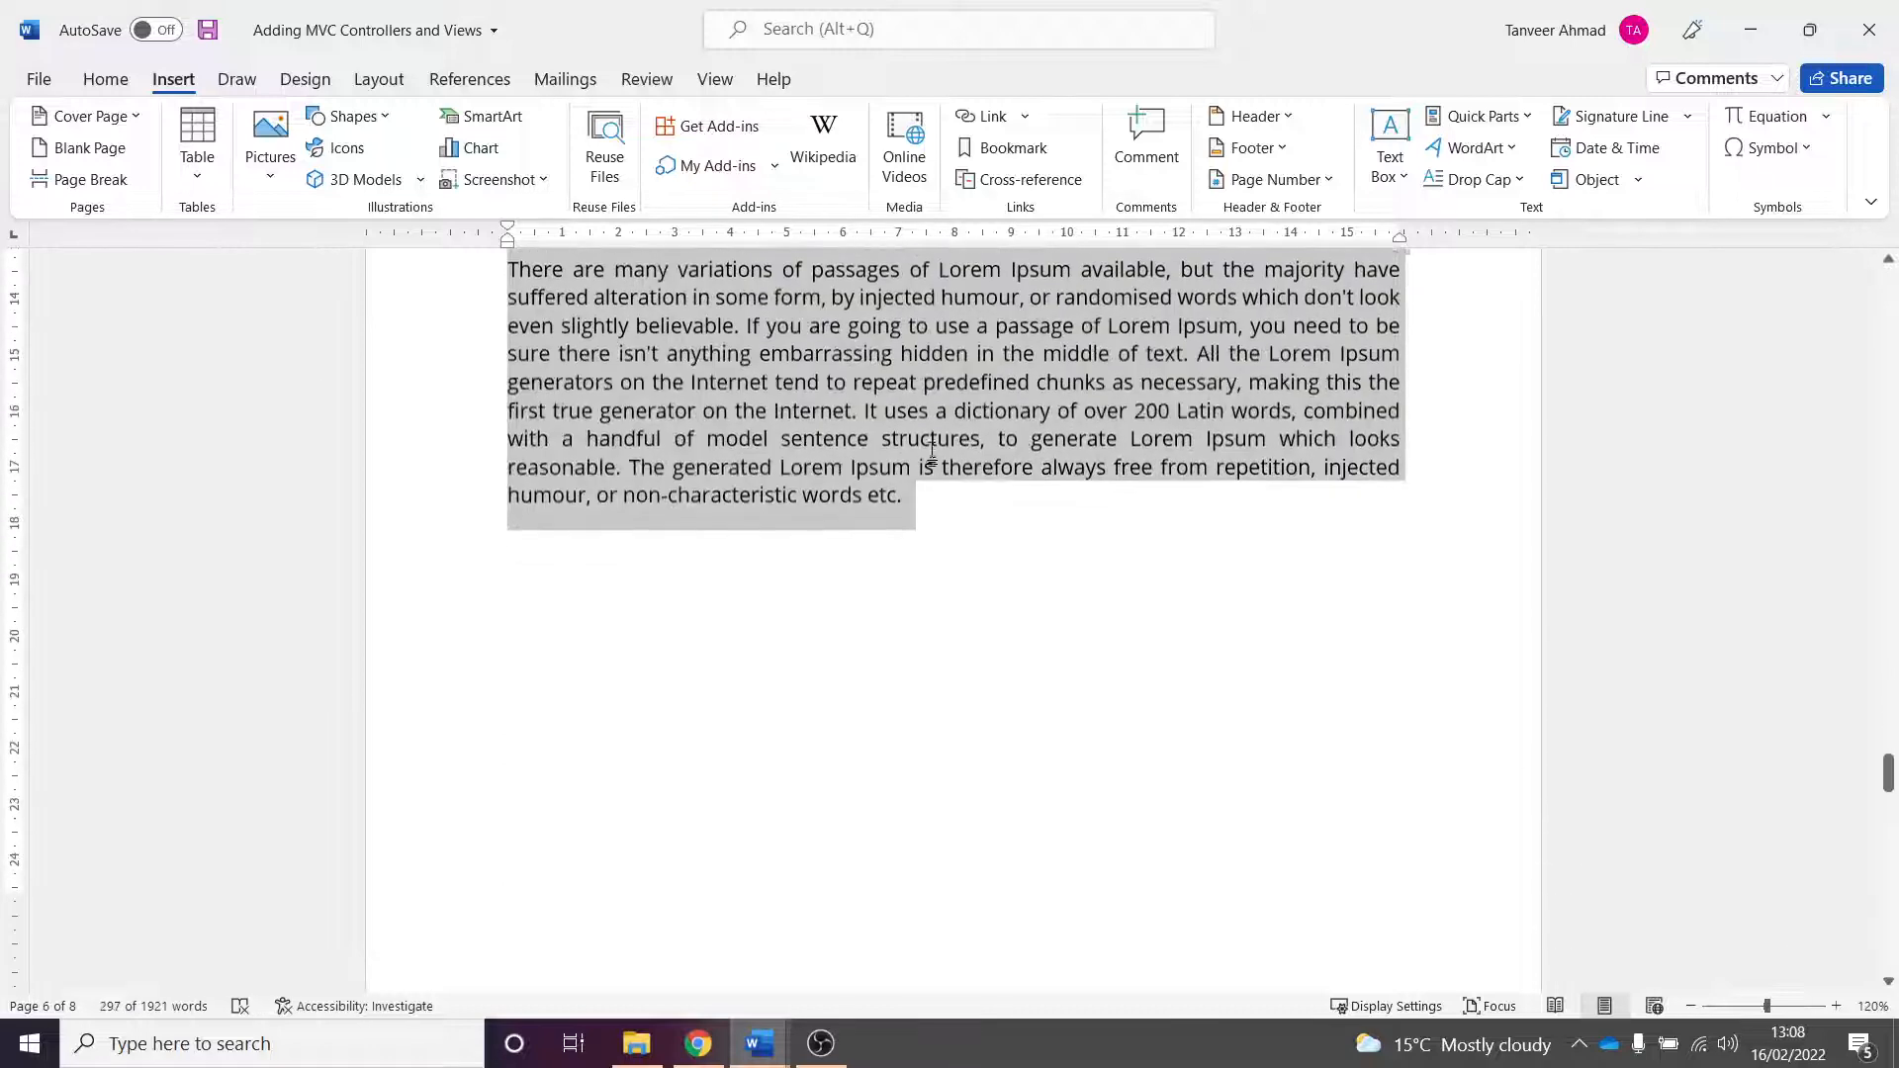
scroll(941, 454, up, 8)
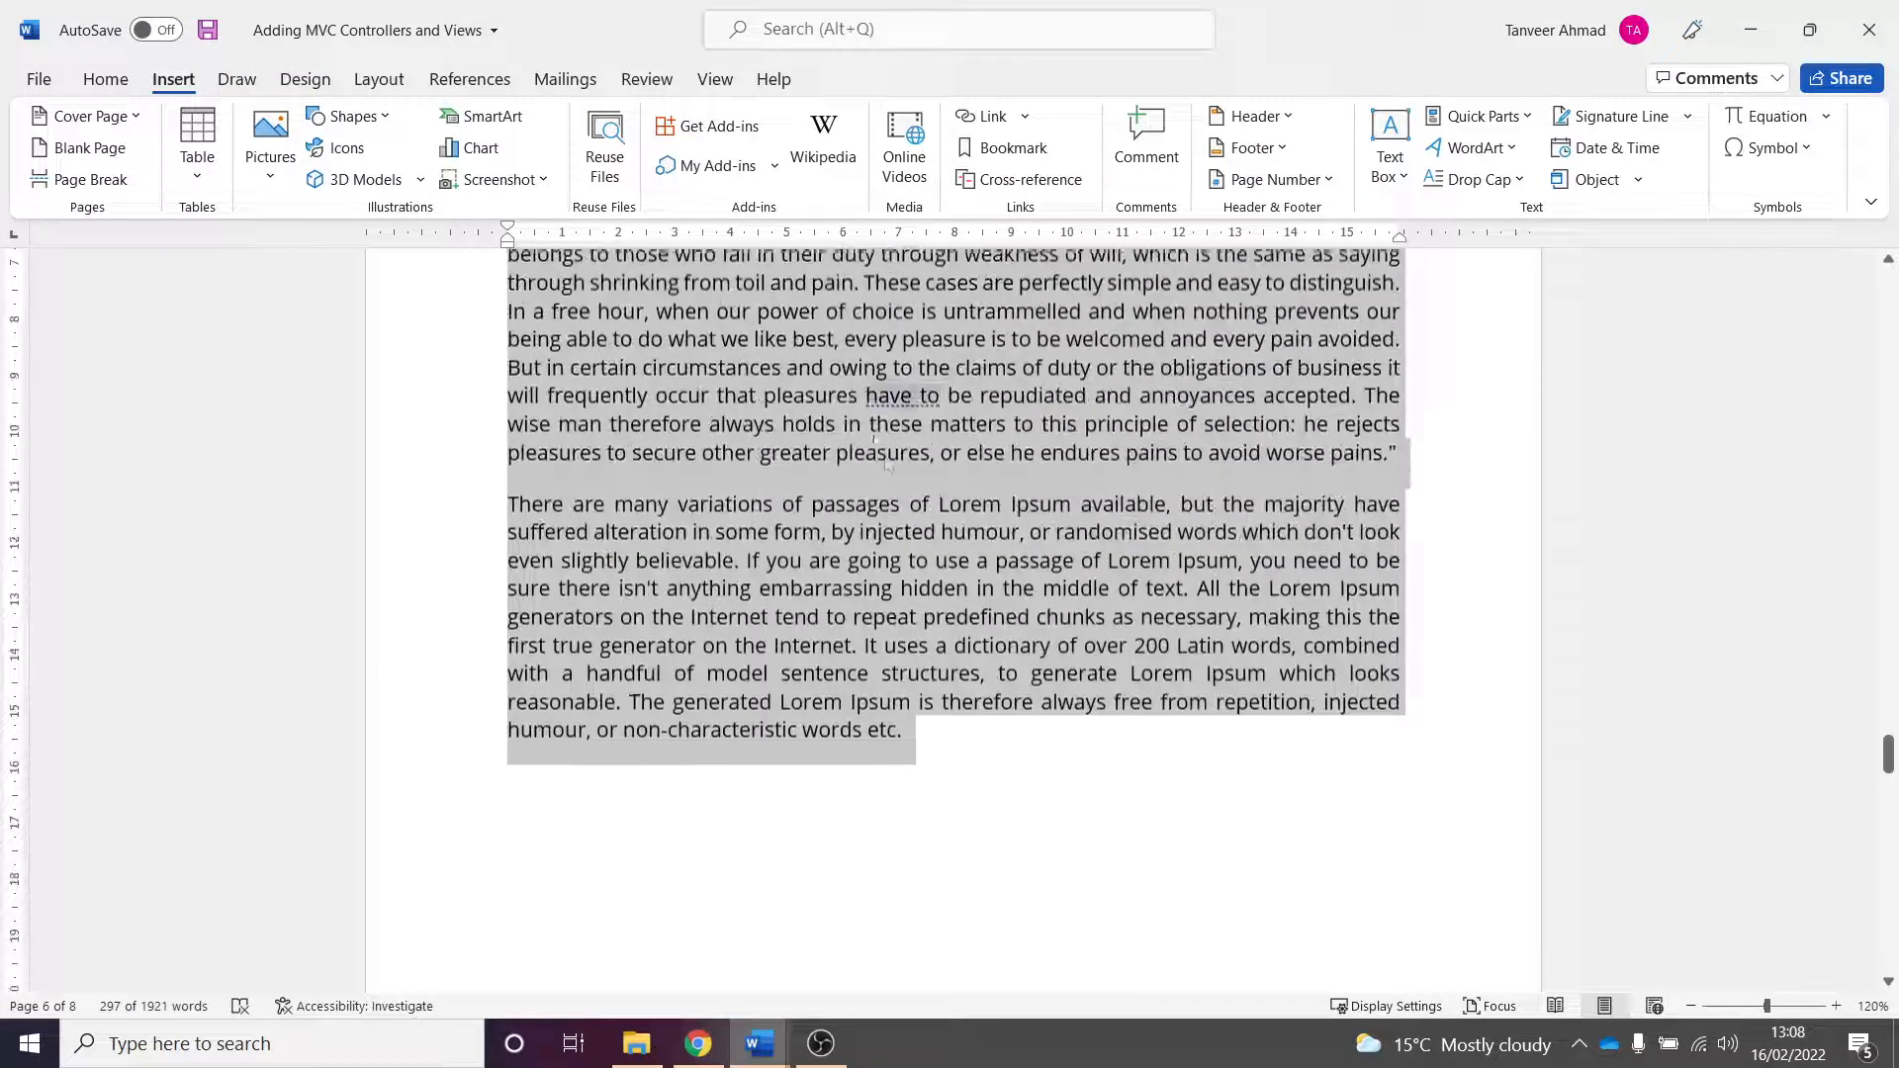
right_click(819, 410)
click(880, 460)
- Paste the copied section just above the Conclusion heading
scroll(1018, 402, down, 8)
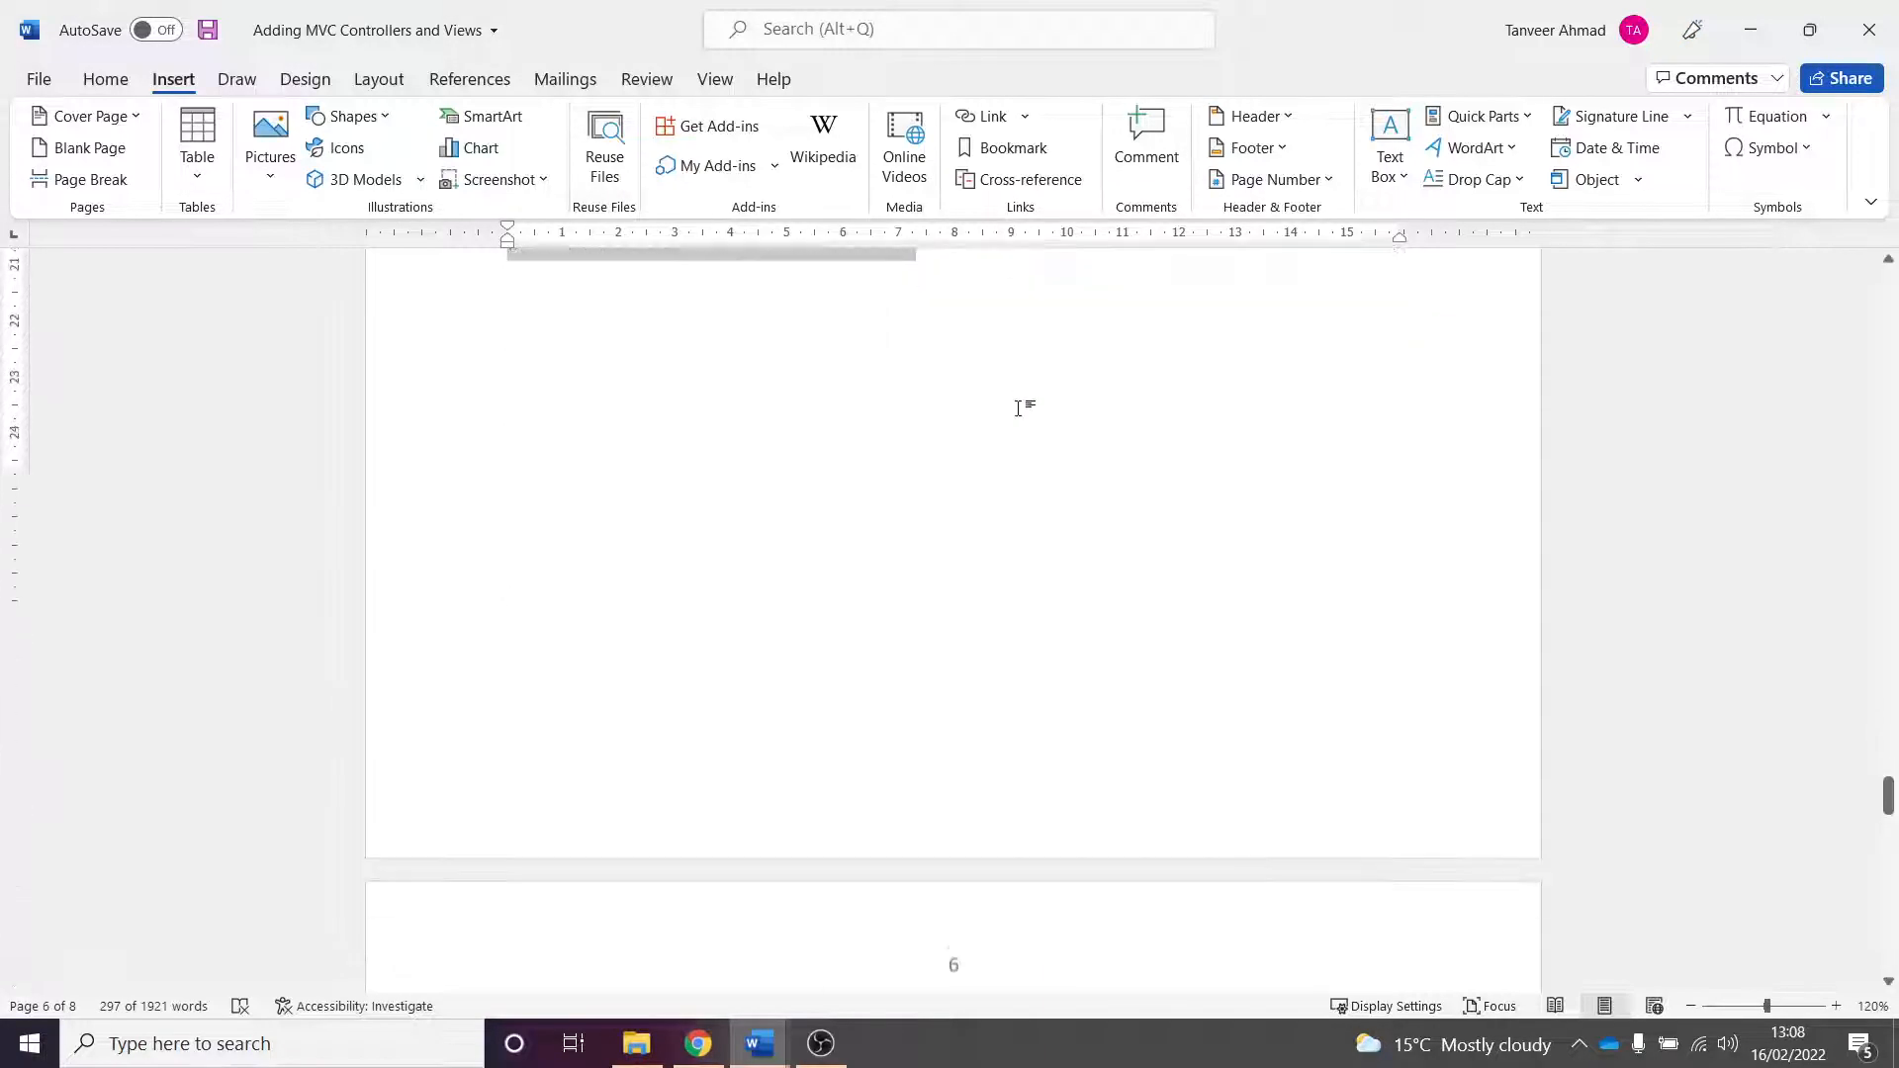
drag(1884, 806, 1885, 895)
scroll(981, 543, up, 6)
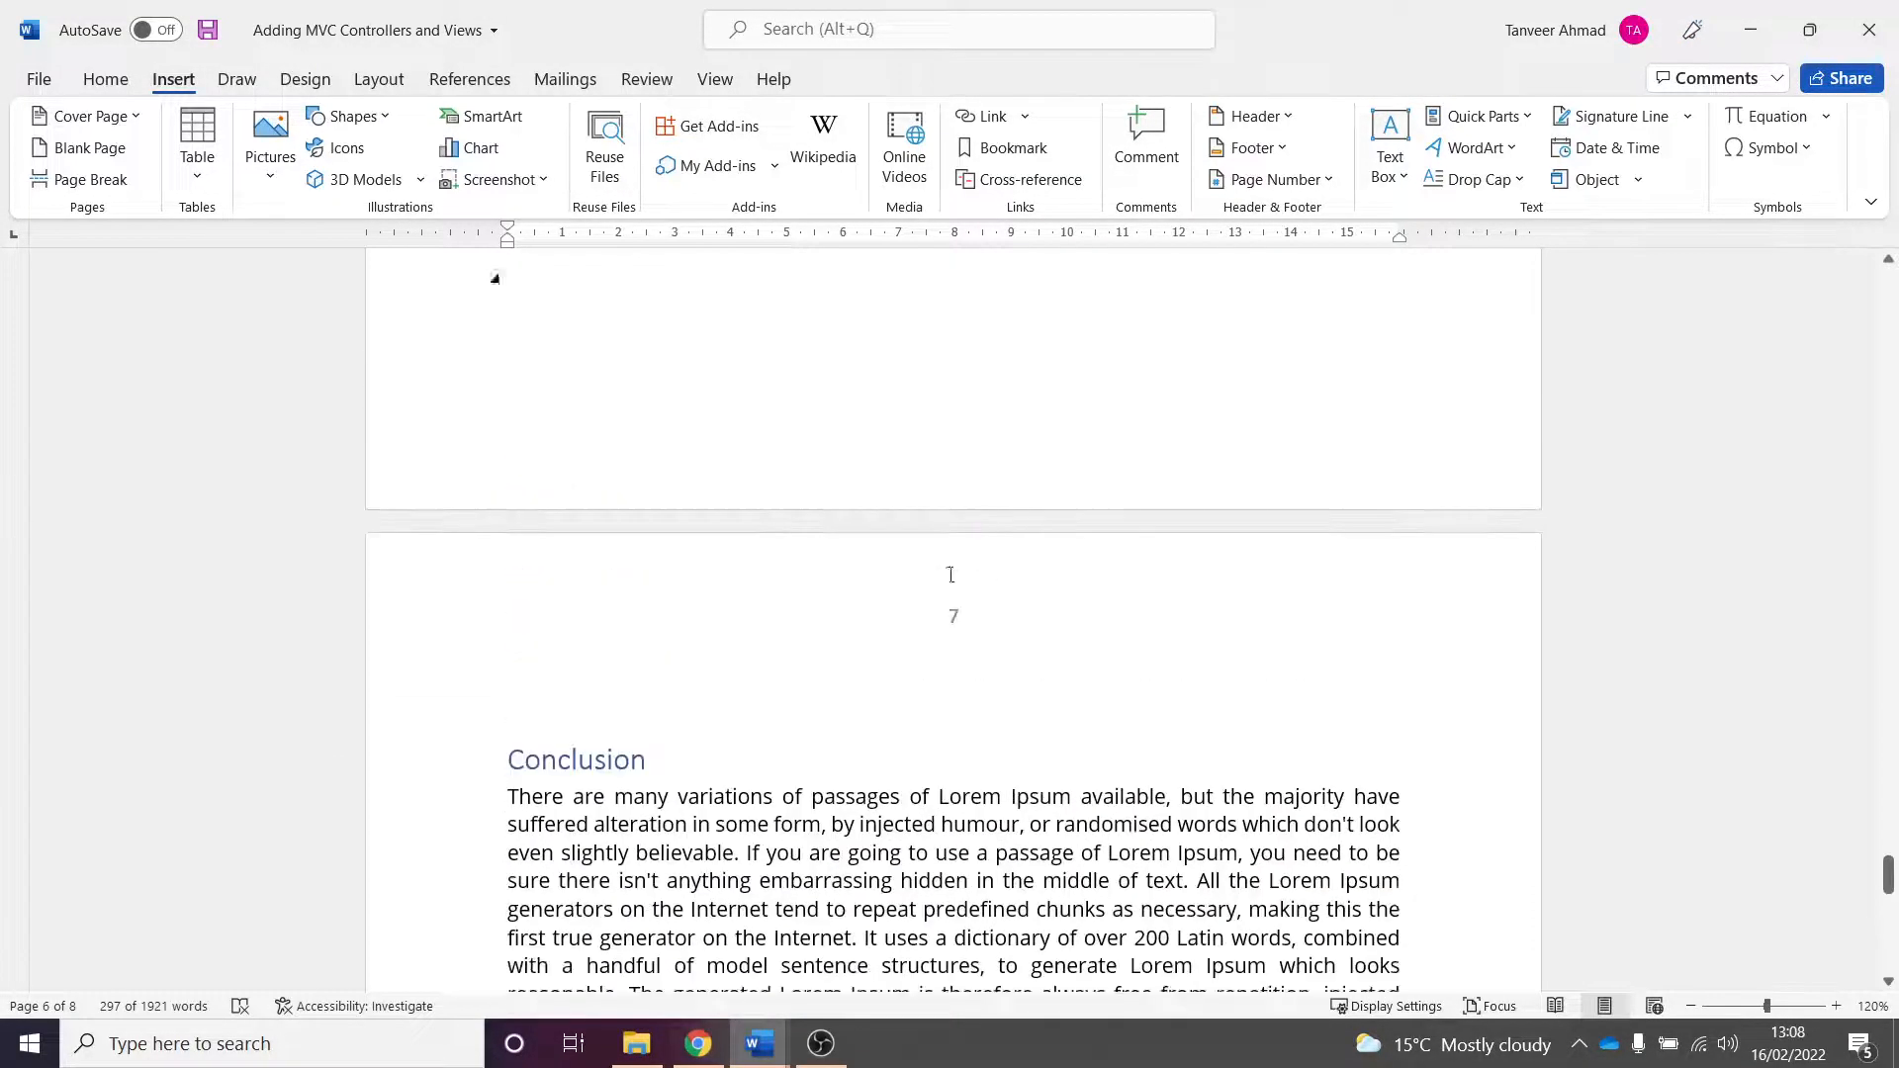
scroll(954, 569, down, 5)
click(745, 551)
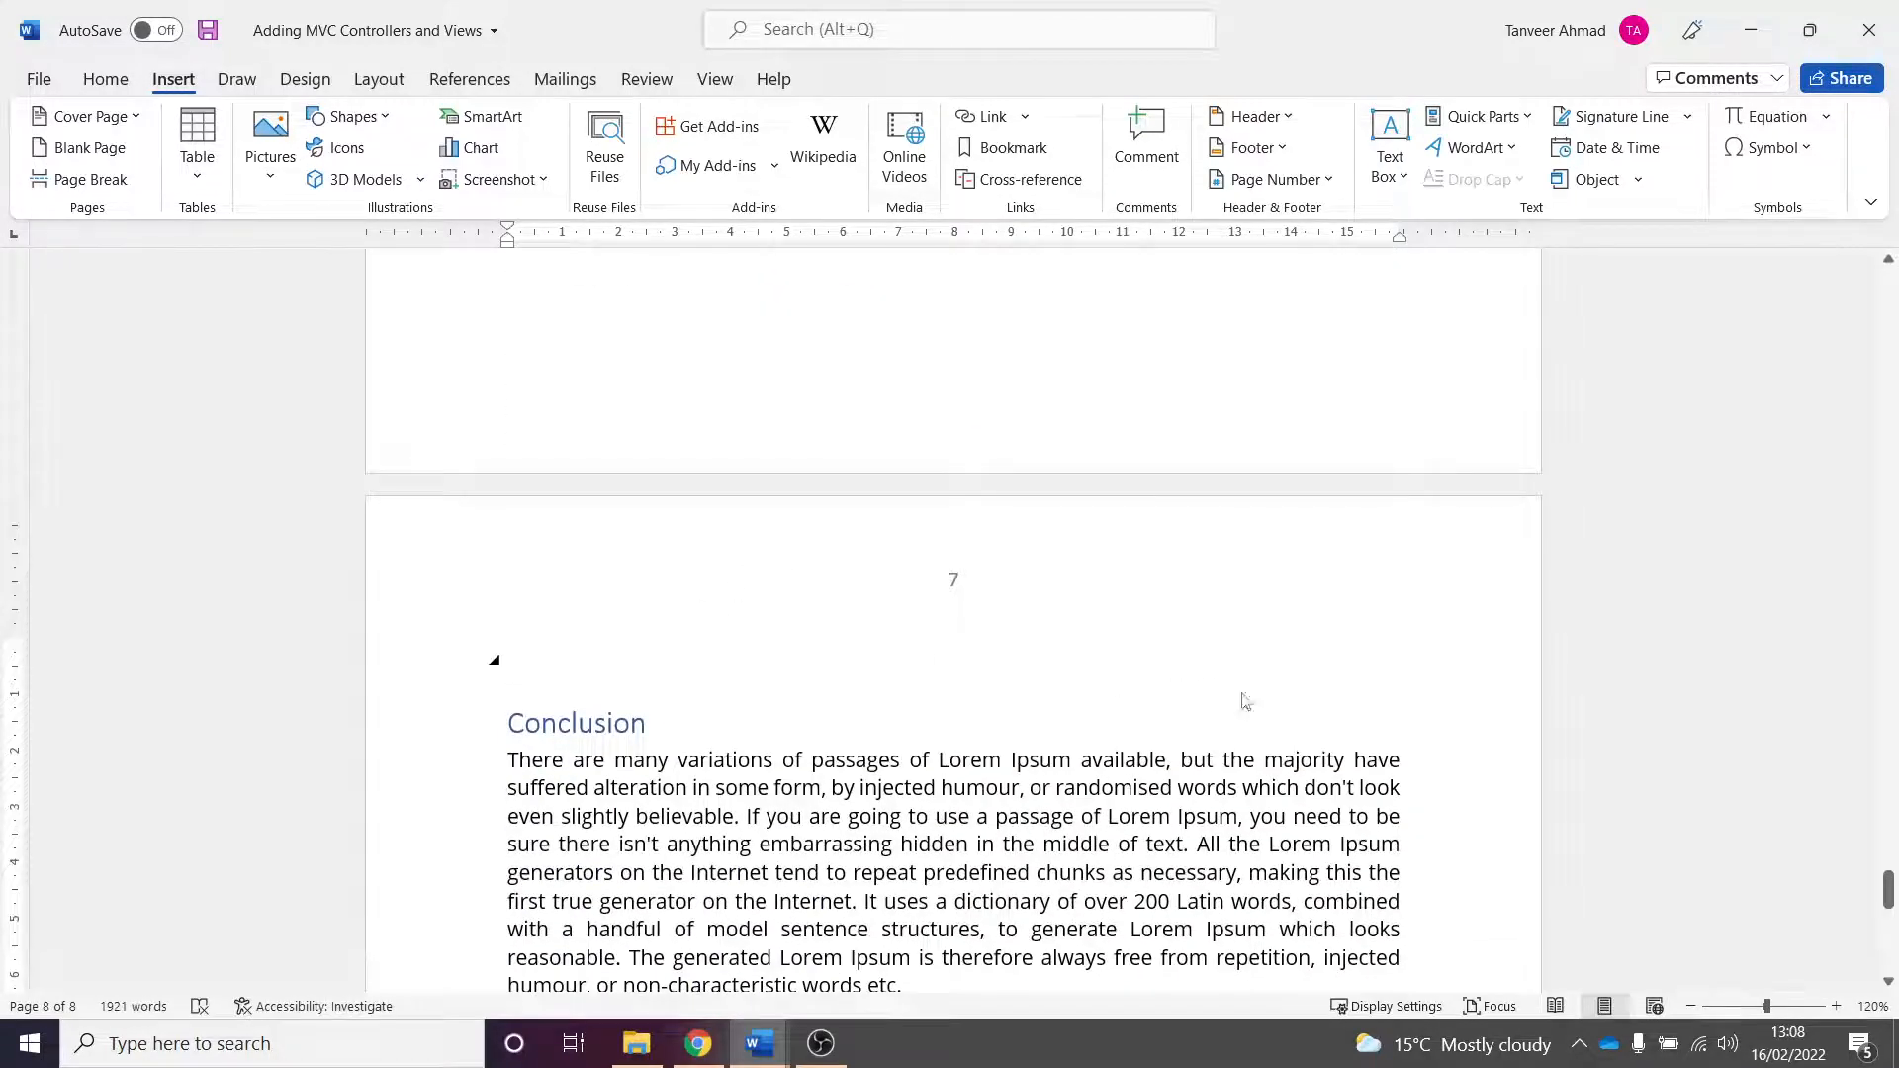
key(ctrl+v)
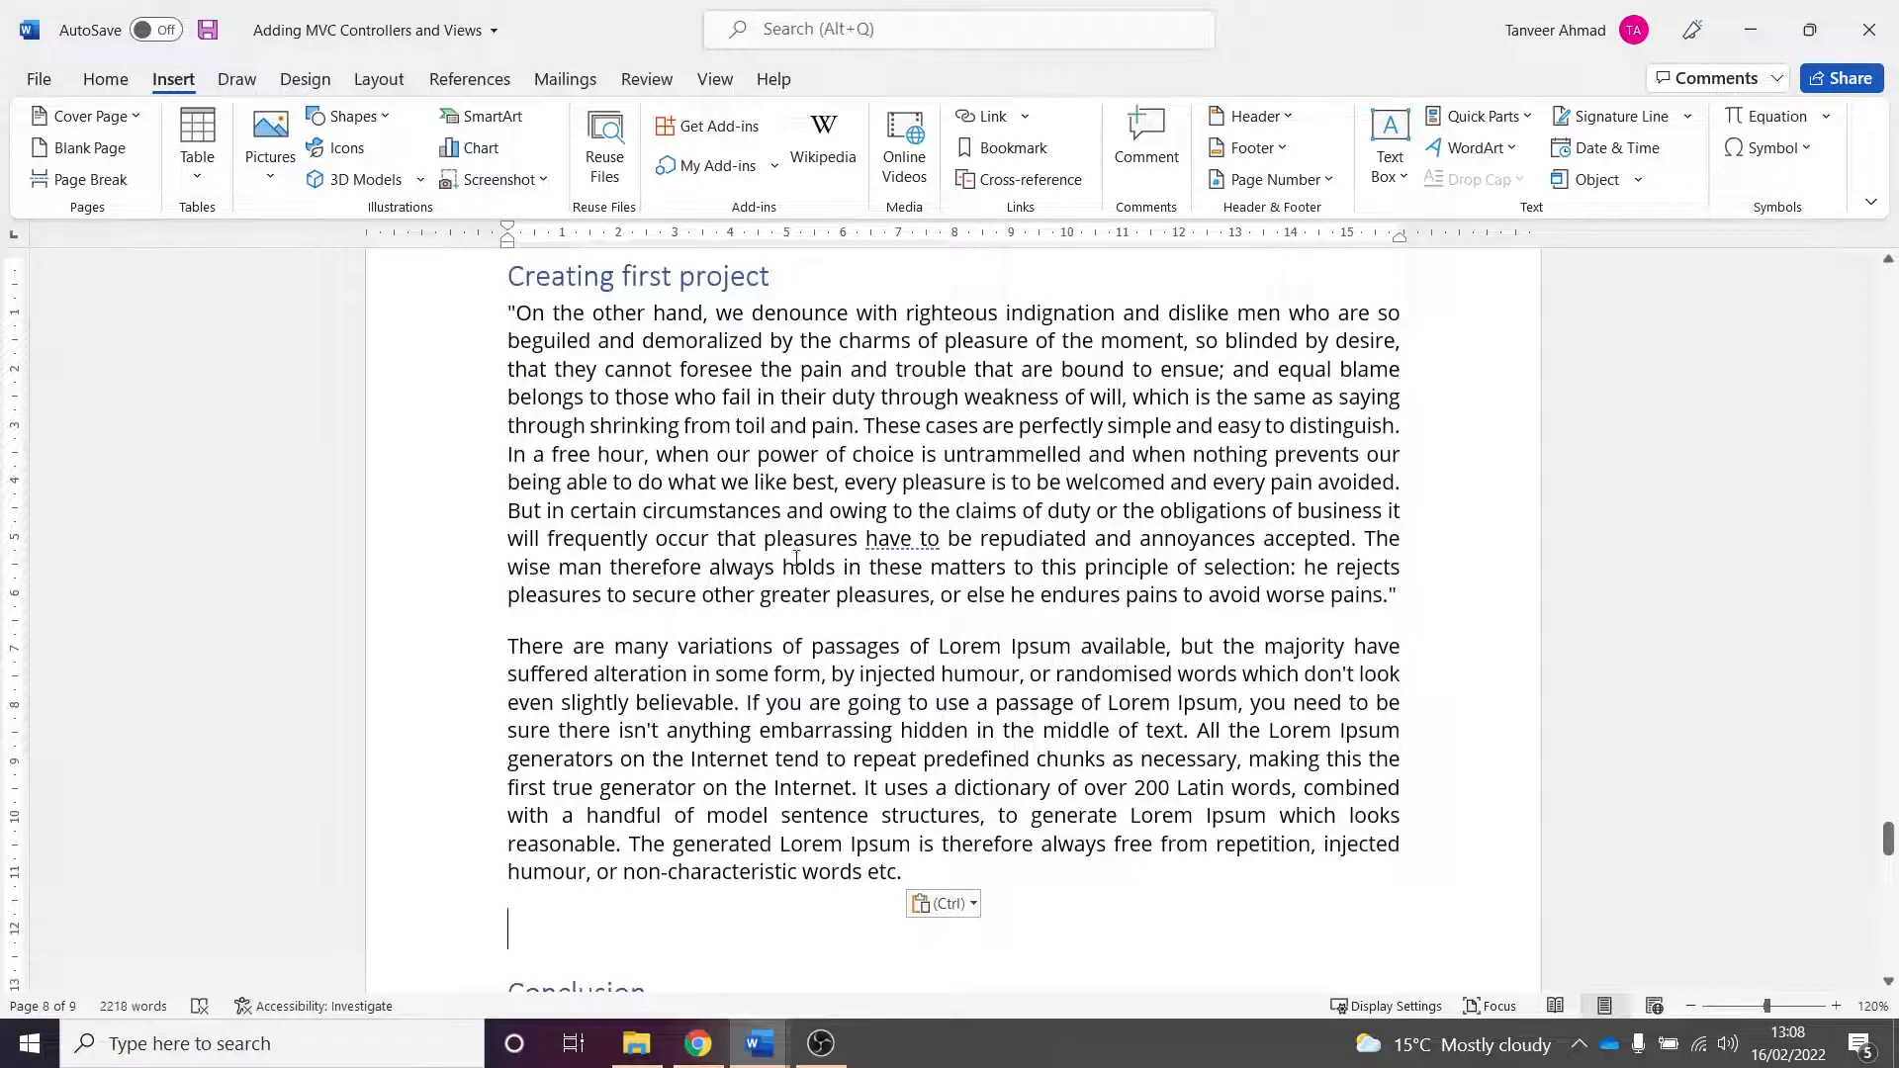
- Rename the pasted section heading to "Deploying a web application"
scroll(796, 559, up, 2)
triple_click(737, 495)
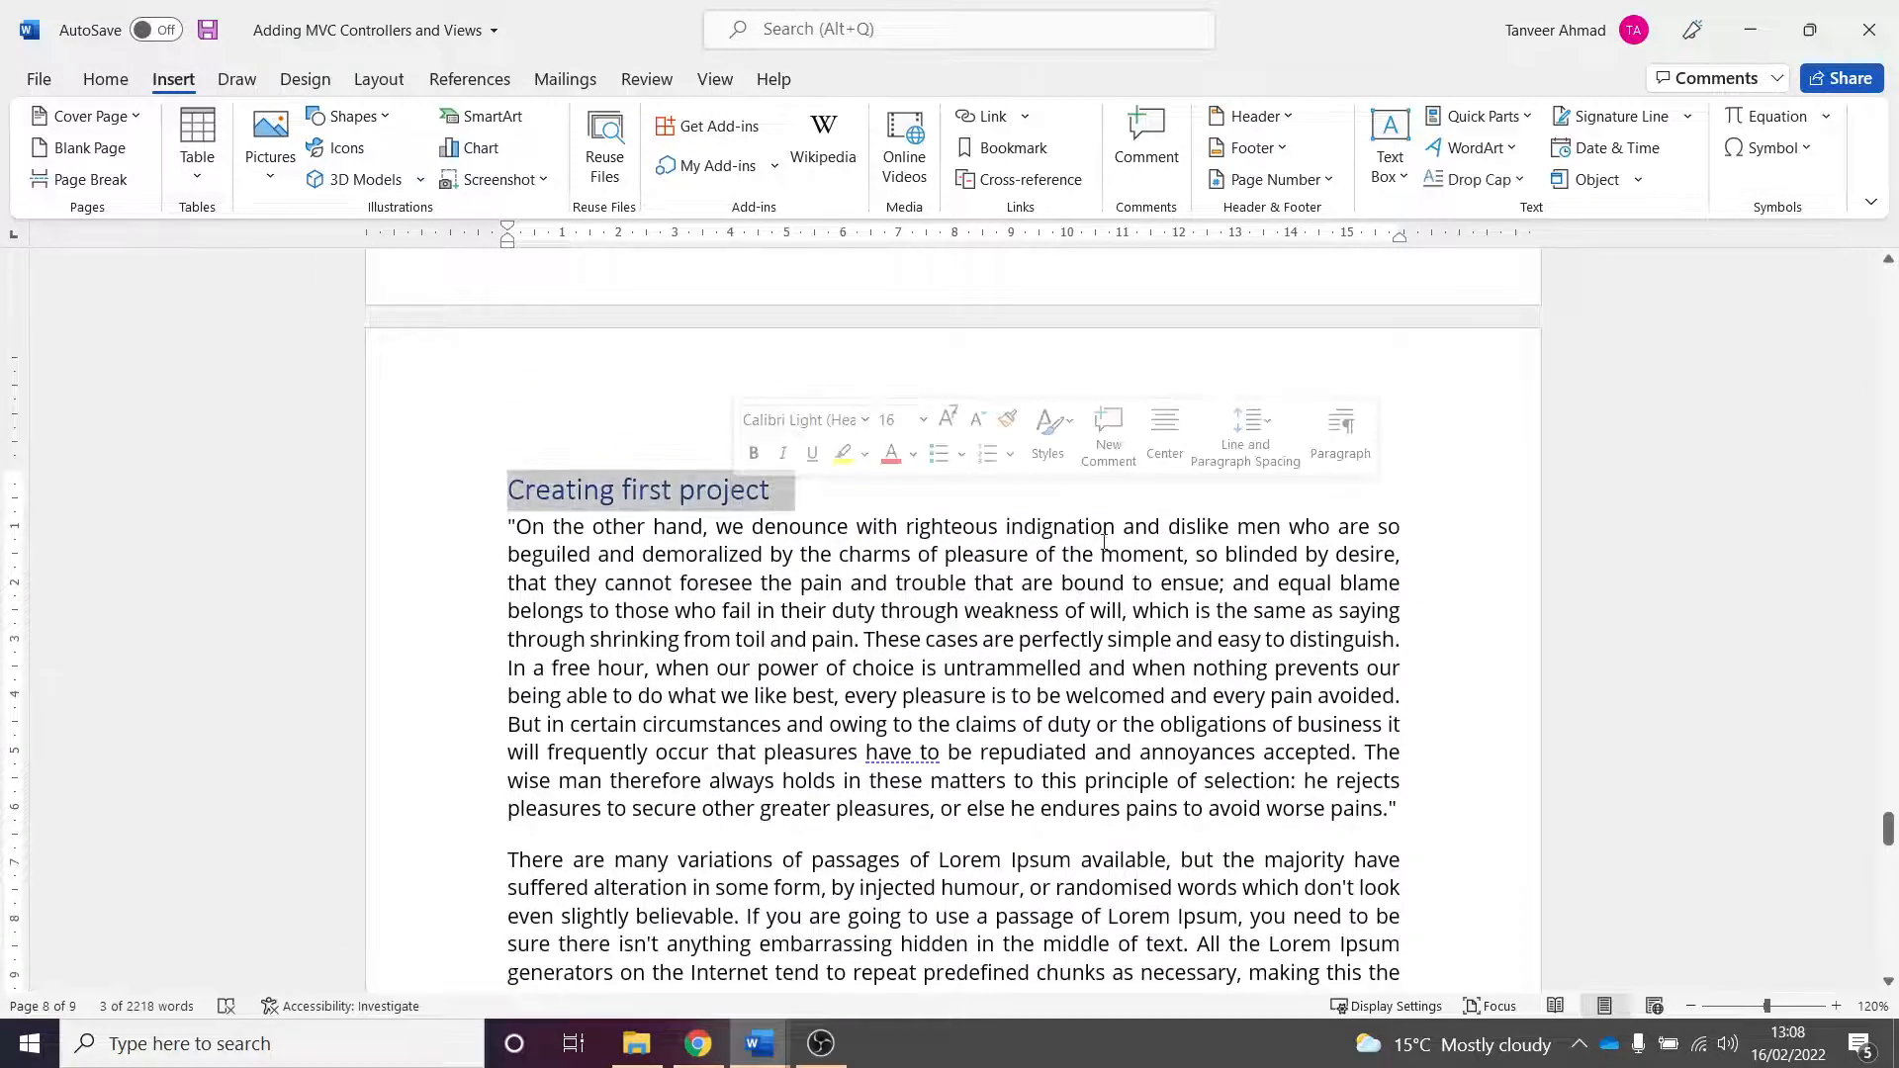
text(Deploying a web application)
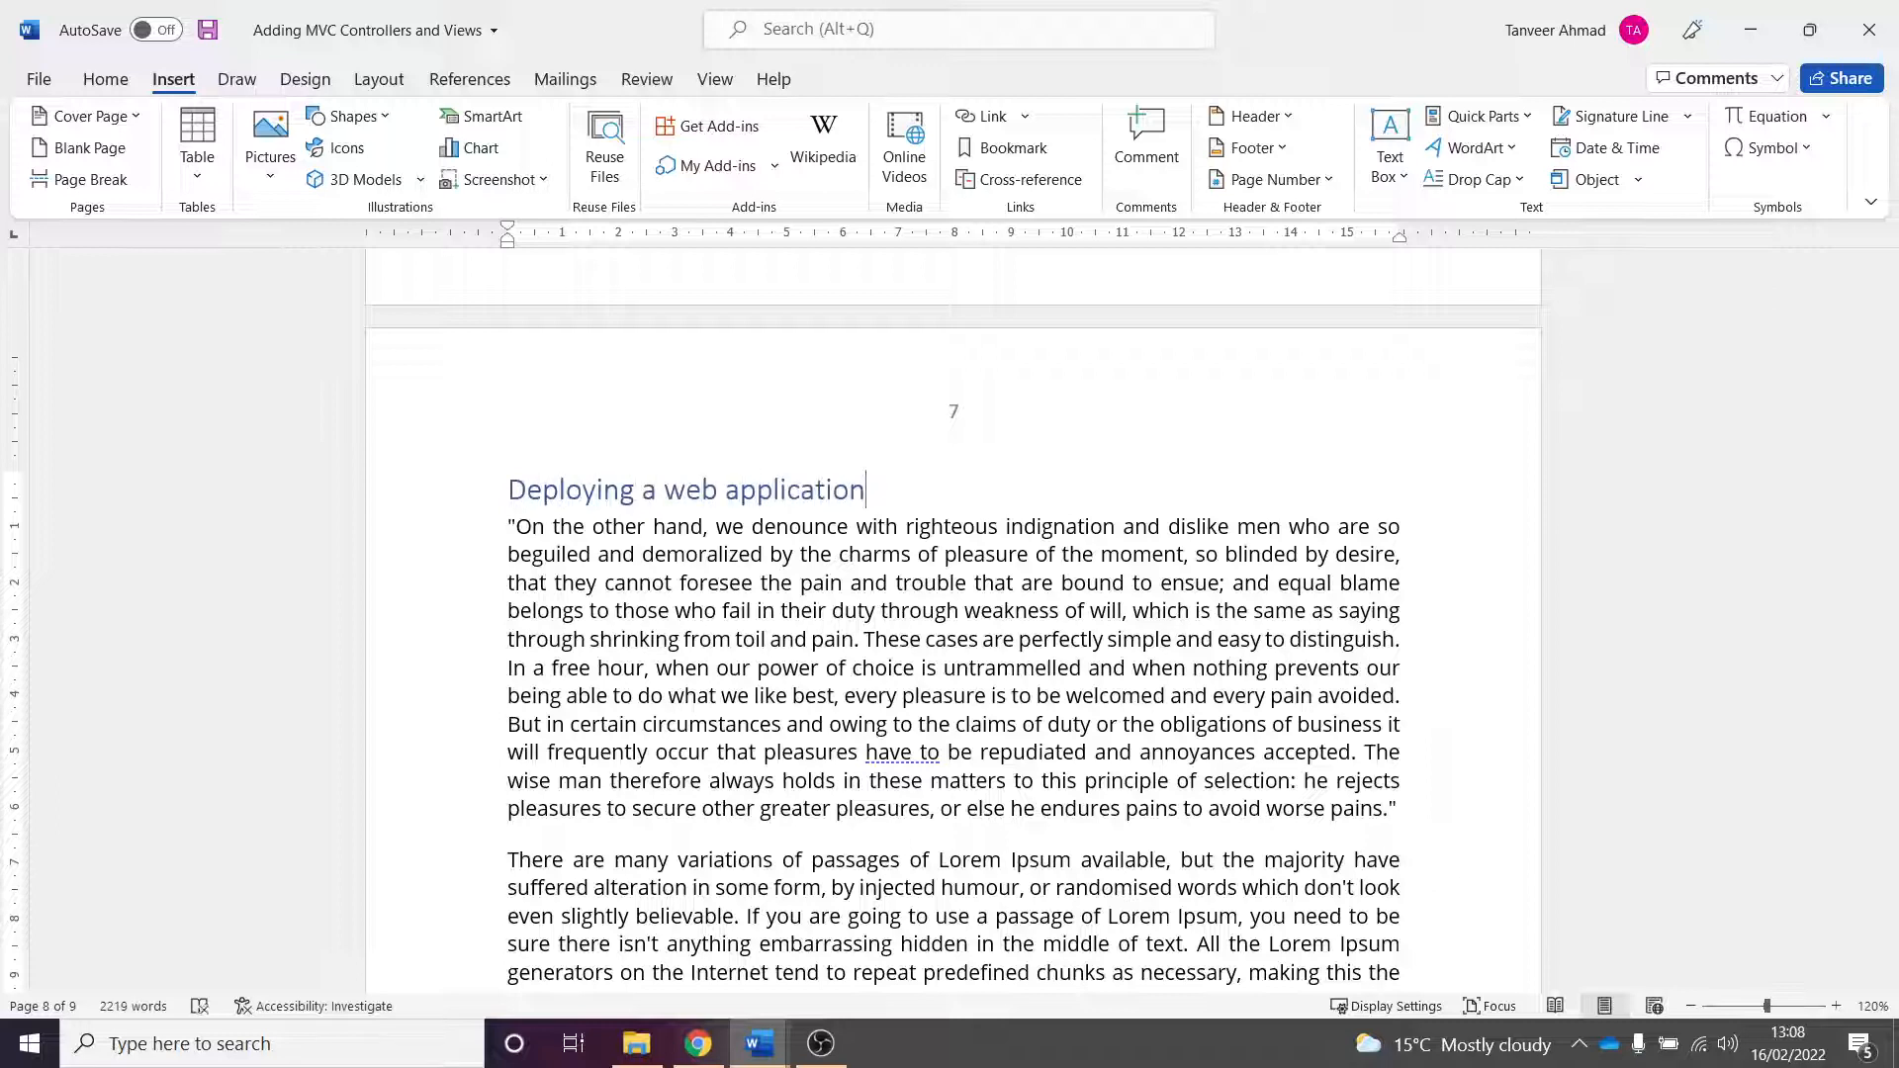
- Add blank paragraphs before the Conclusion heading so it moves onto the next page
scroll(1081, 629, down, 5)
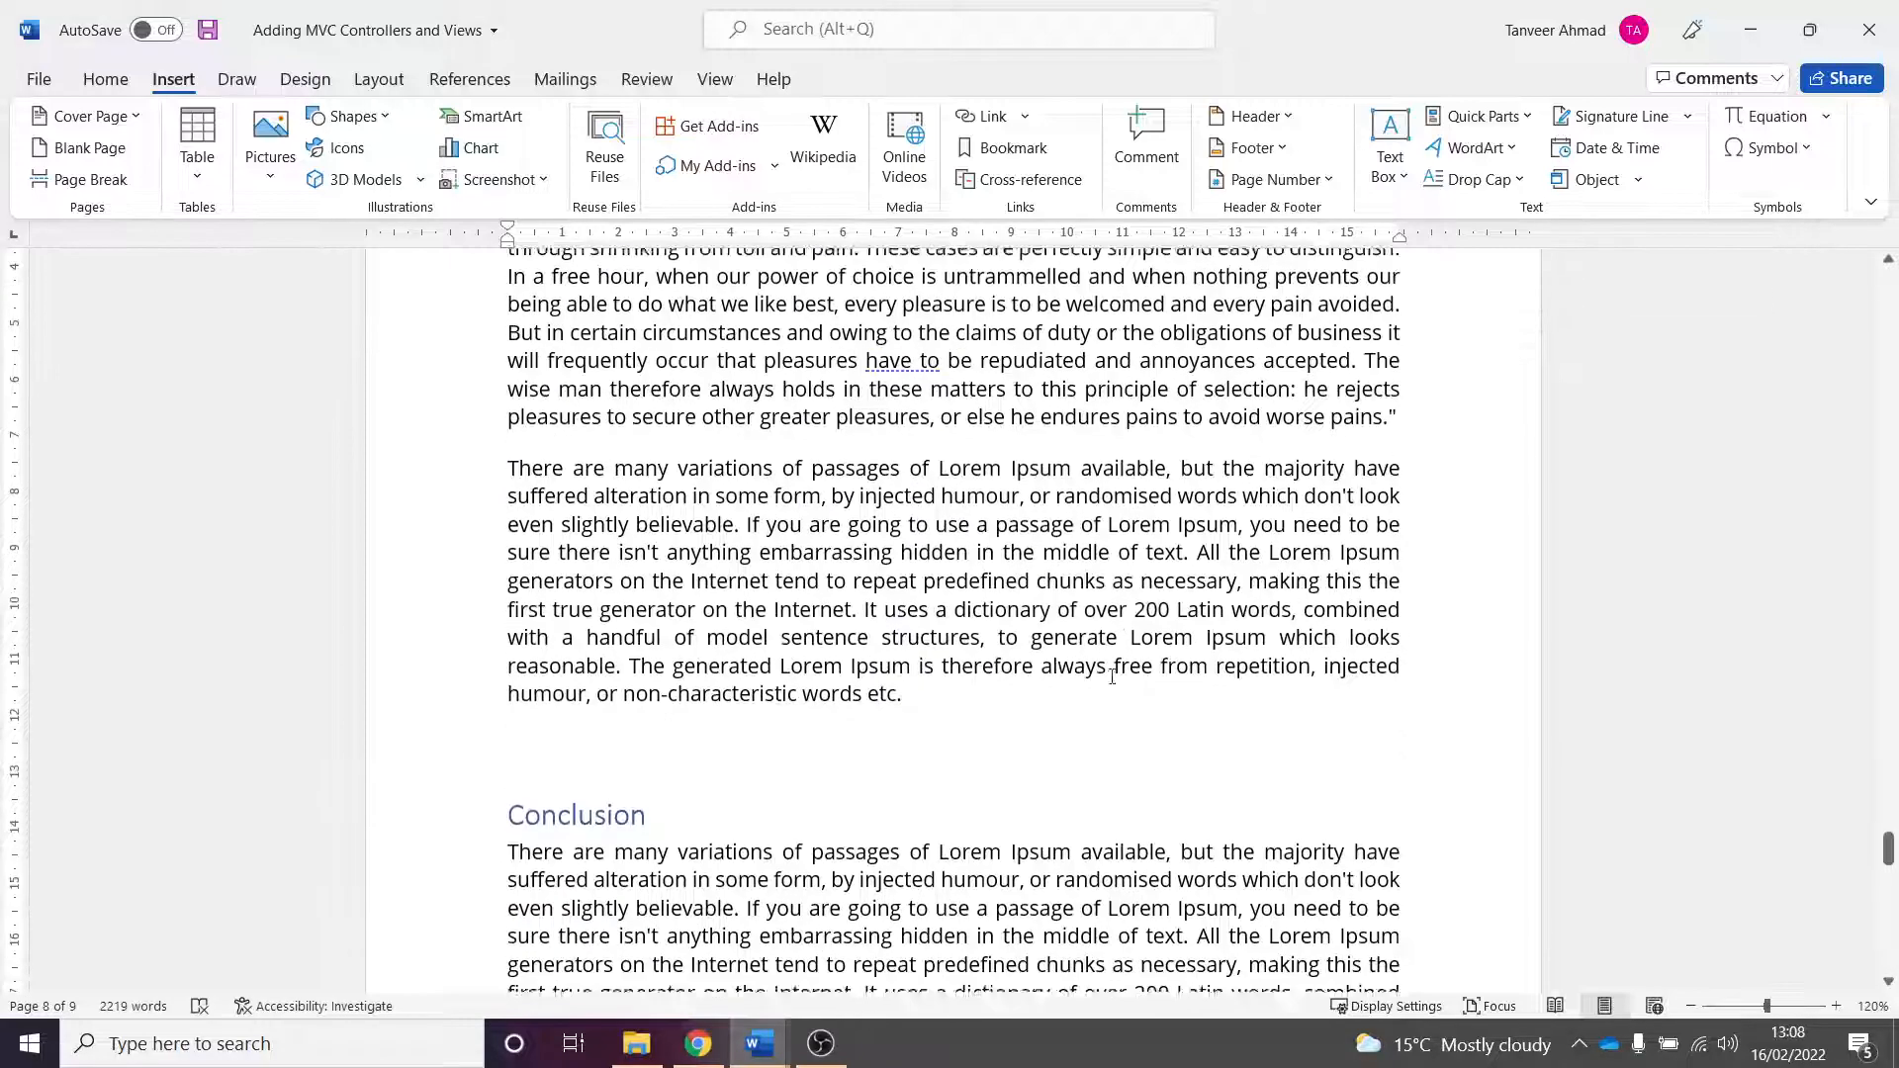
scroll(653, 653, up, 1)
scroll(653, 652, down, 3)
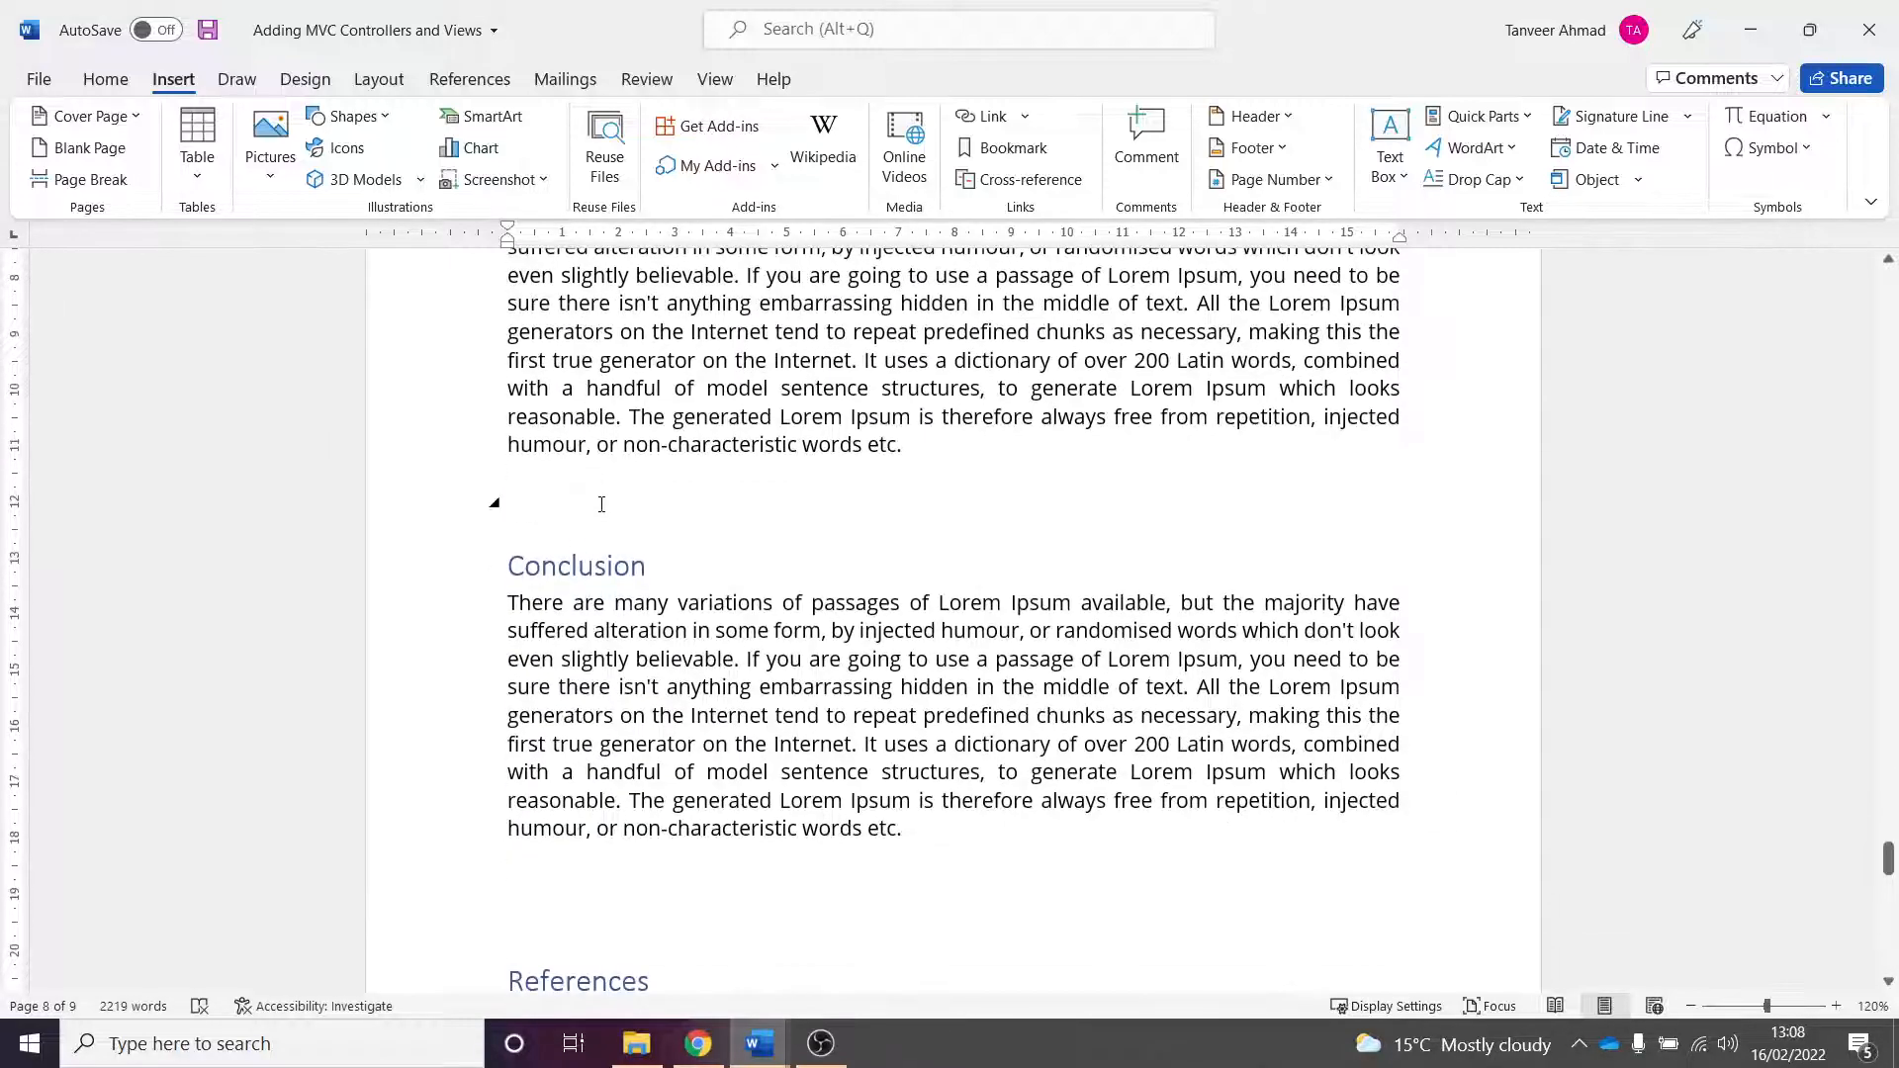
click(849, 532)
key(Return)
key(Return)
key(Return)
key(Return)
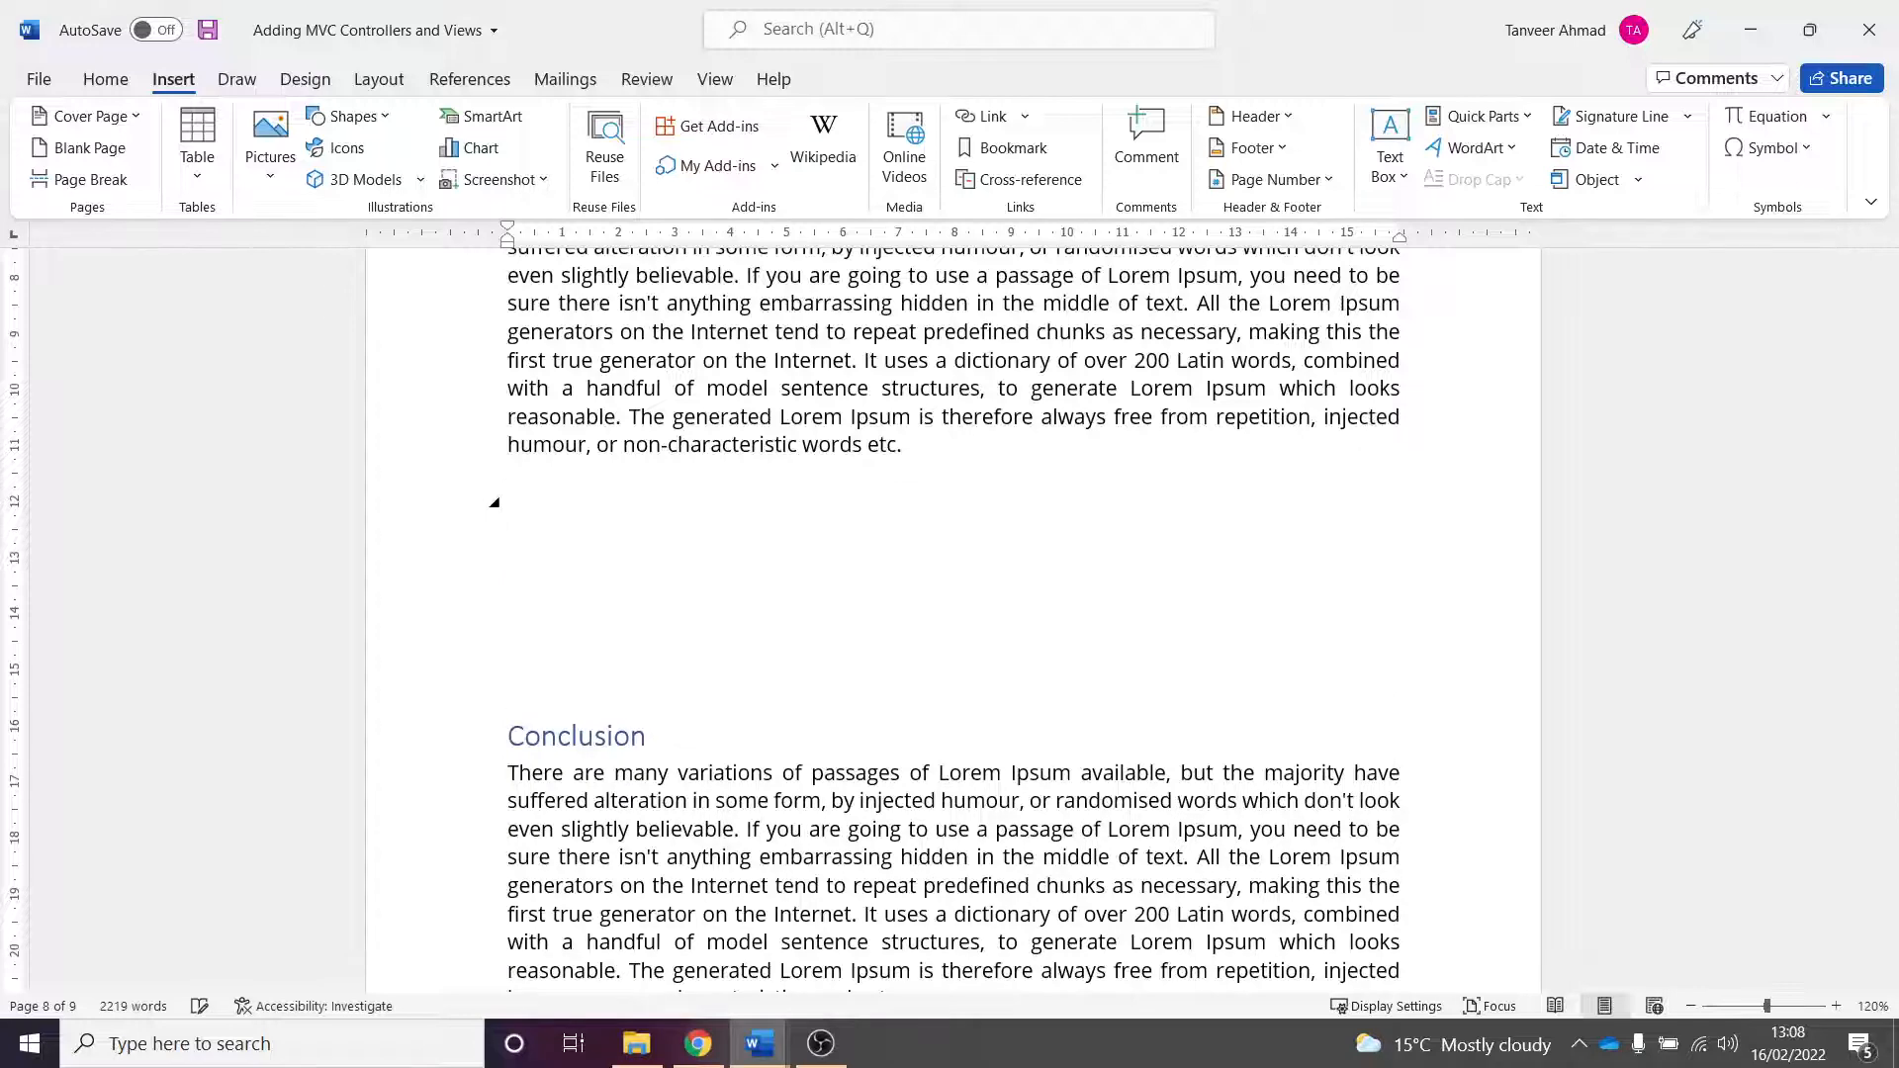
key(Return)
key(Return)
key(Return)
key(Return)
key(Return)
key(Return)
key(Return)
key(Return)
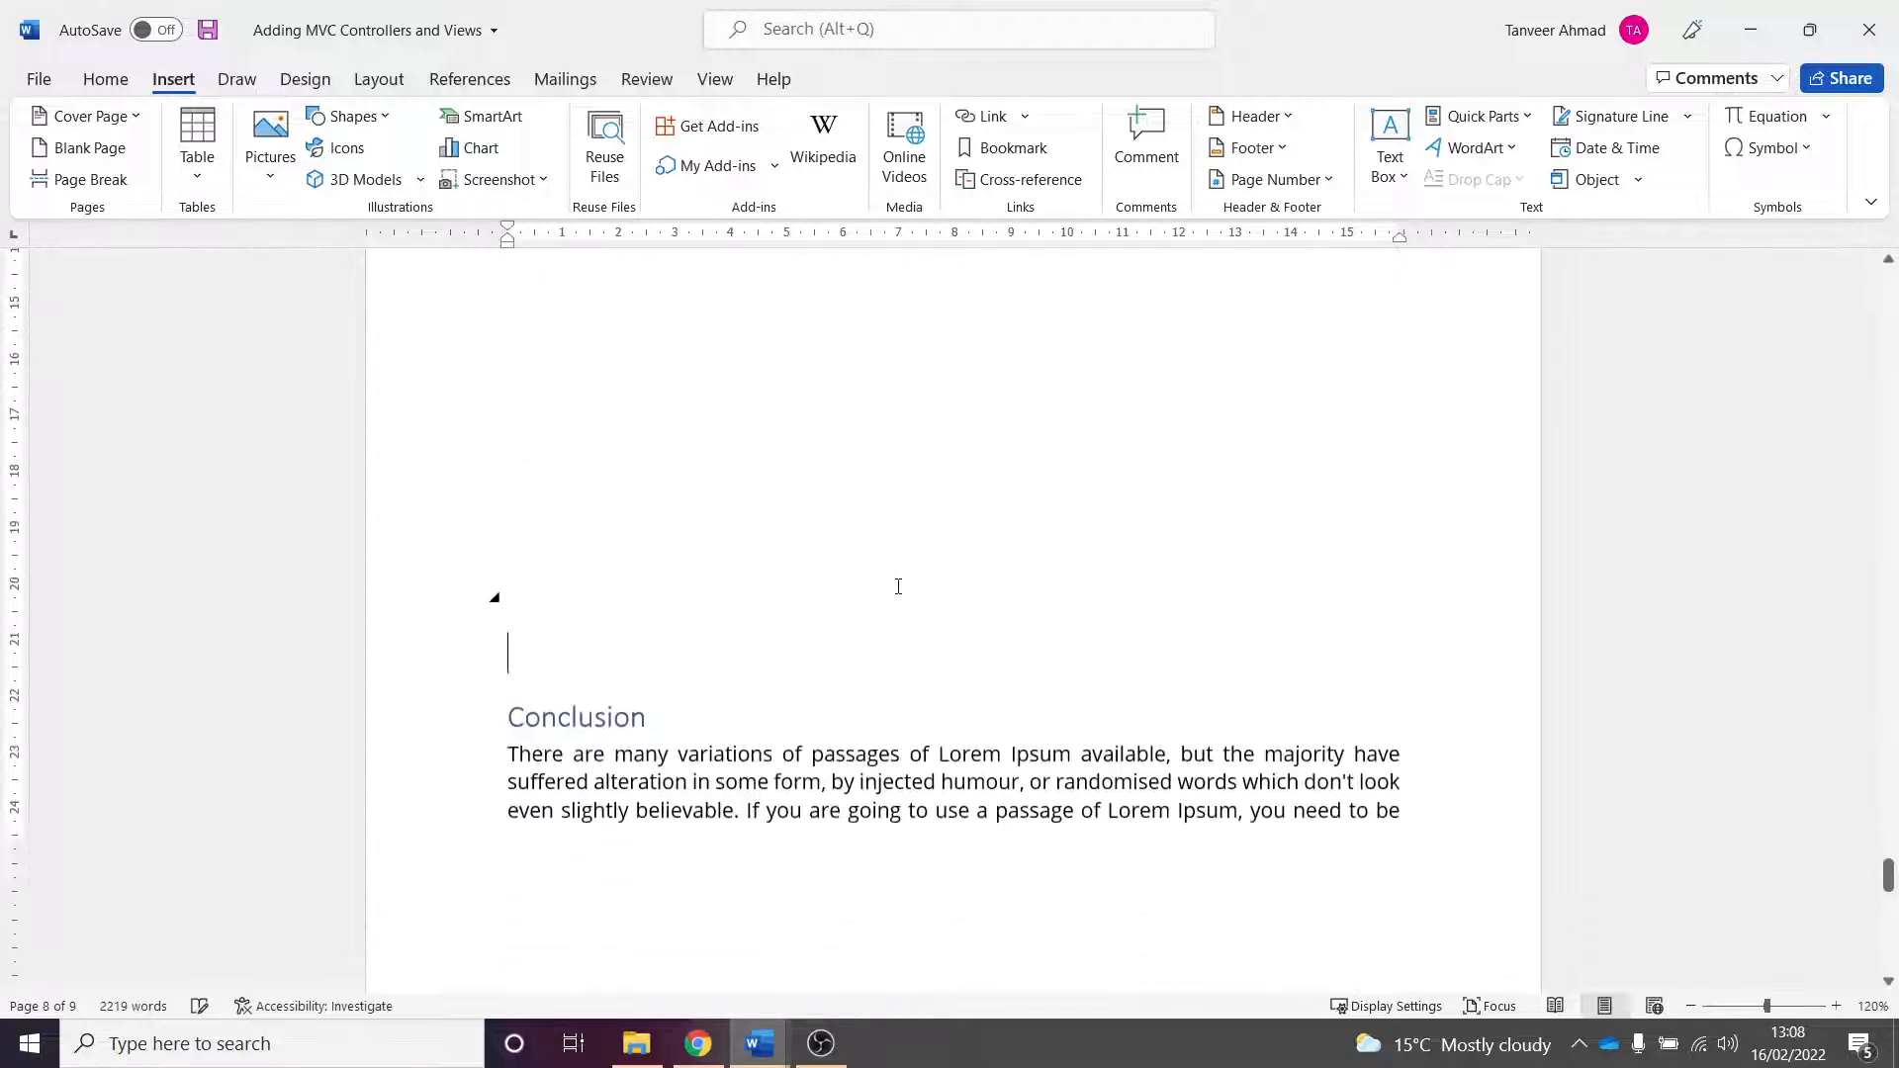
key(Return)
key(Return)
key(Return)
key(Return)
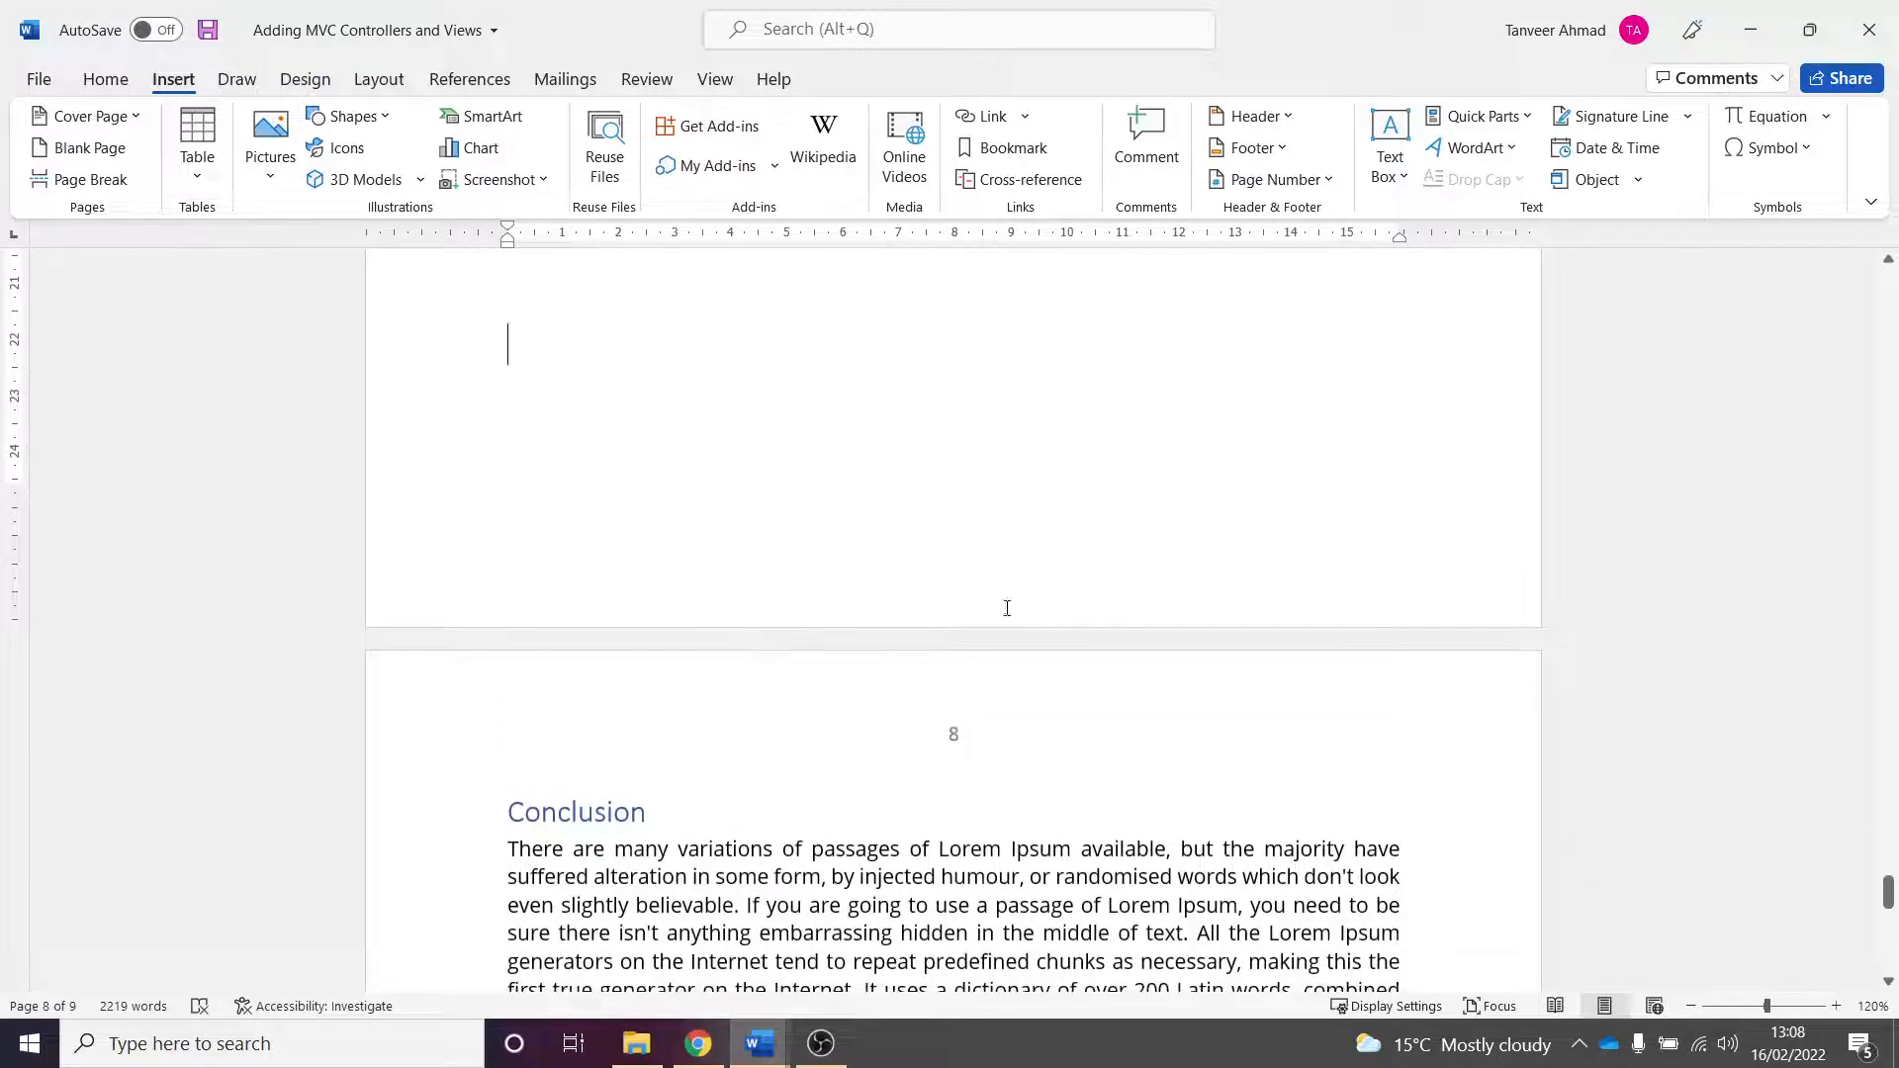
- Scroll through the last pages to check where Conclusion and References now fall
scroll(1007, 607, down, 5)
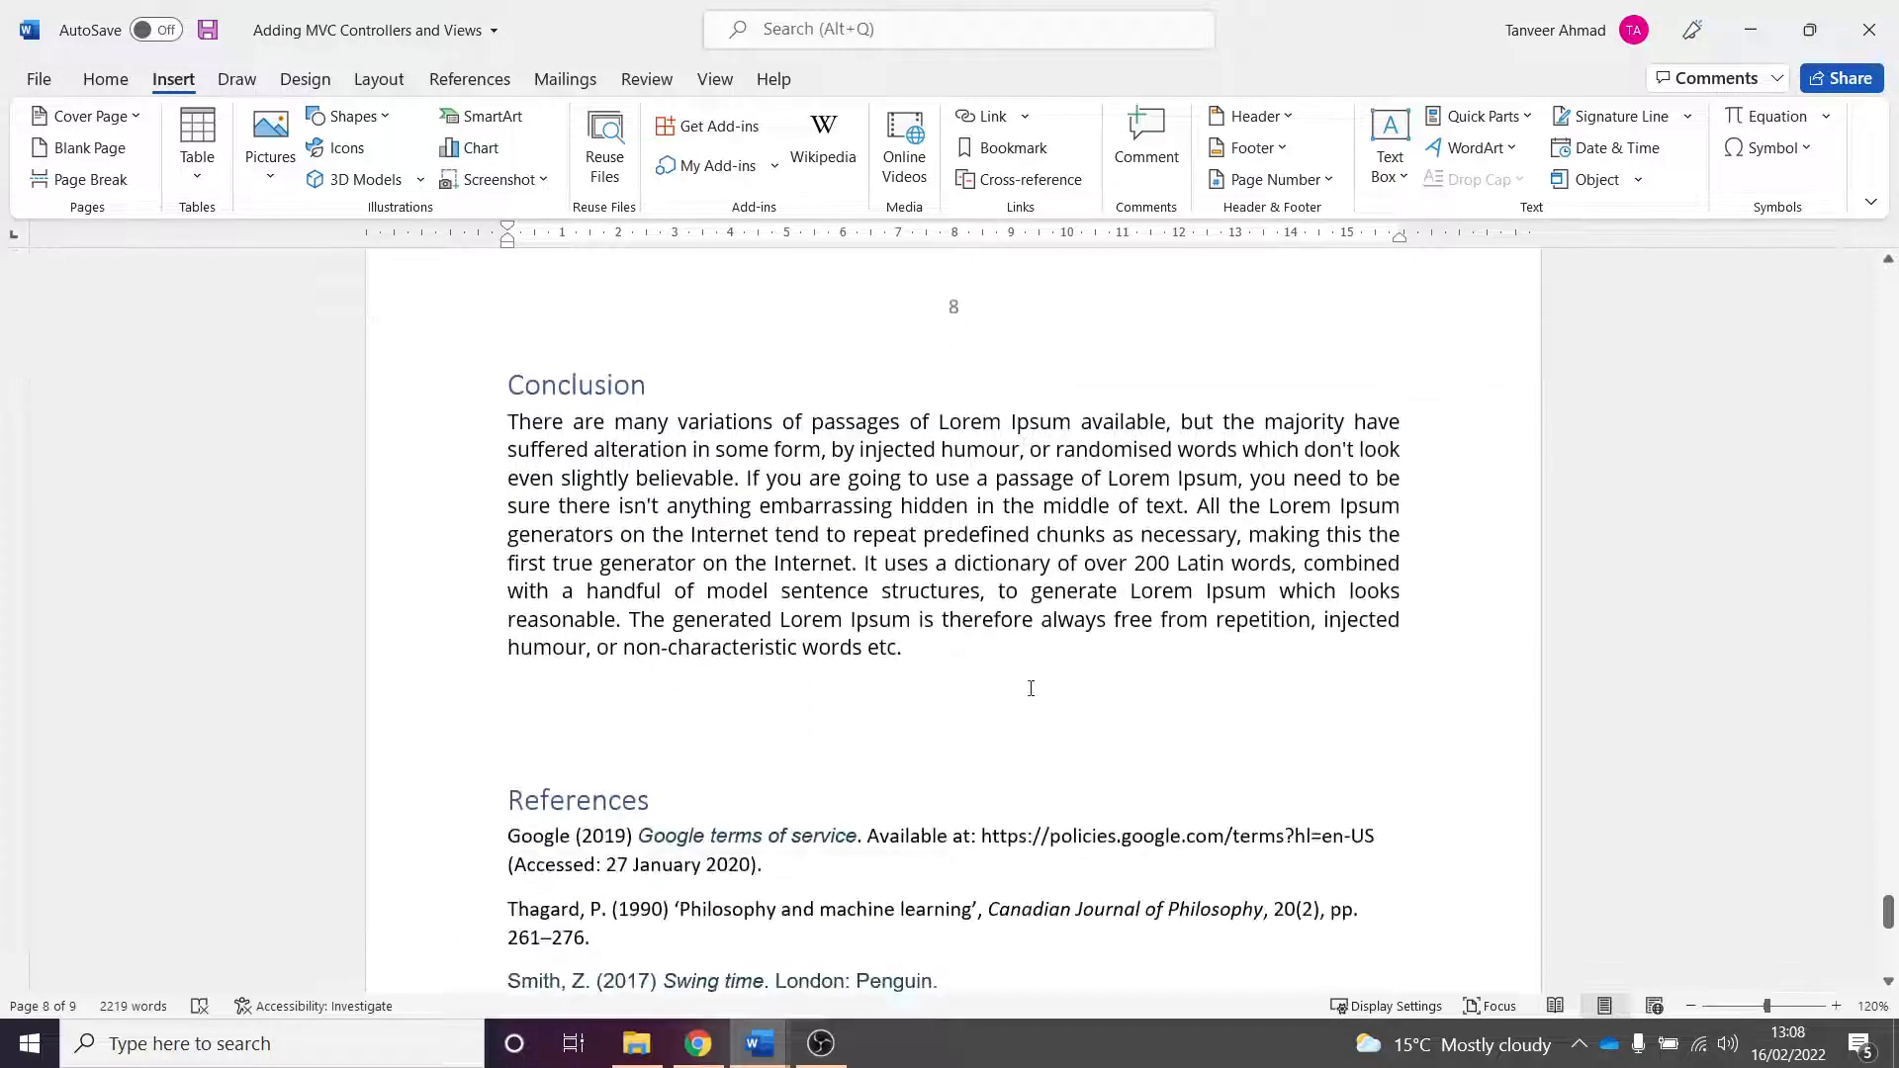
click(779, 569)
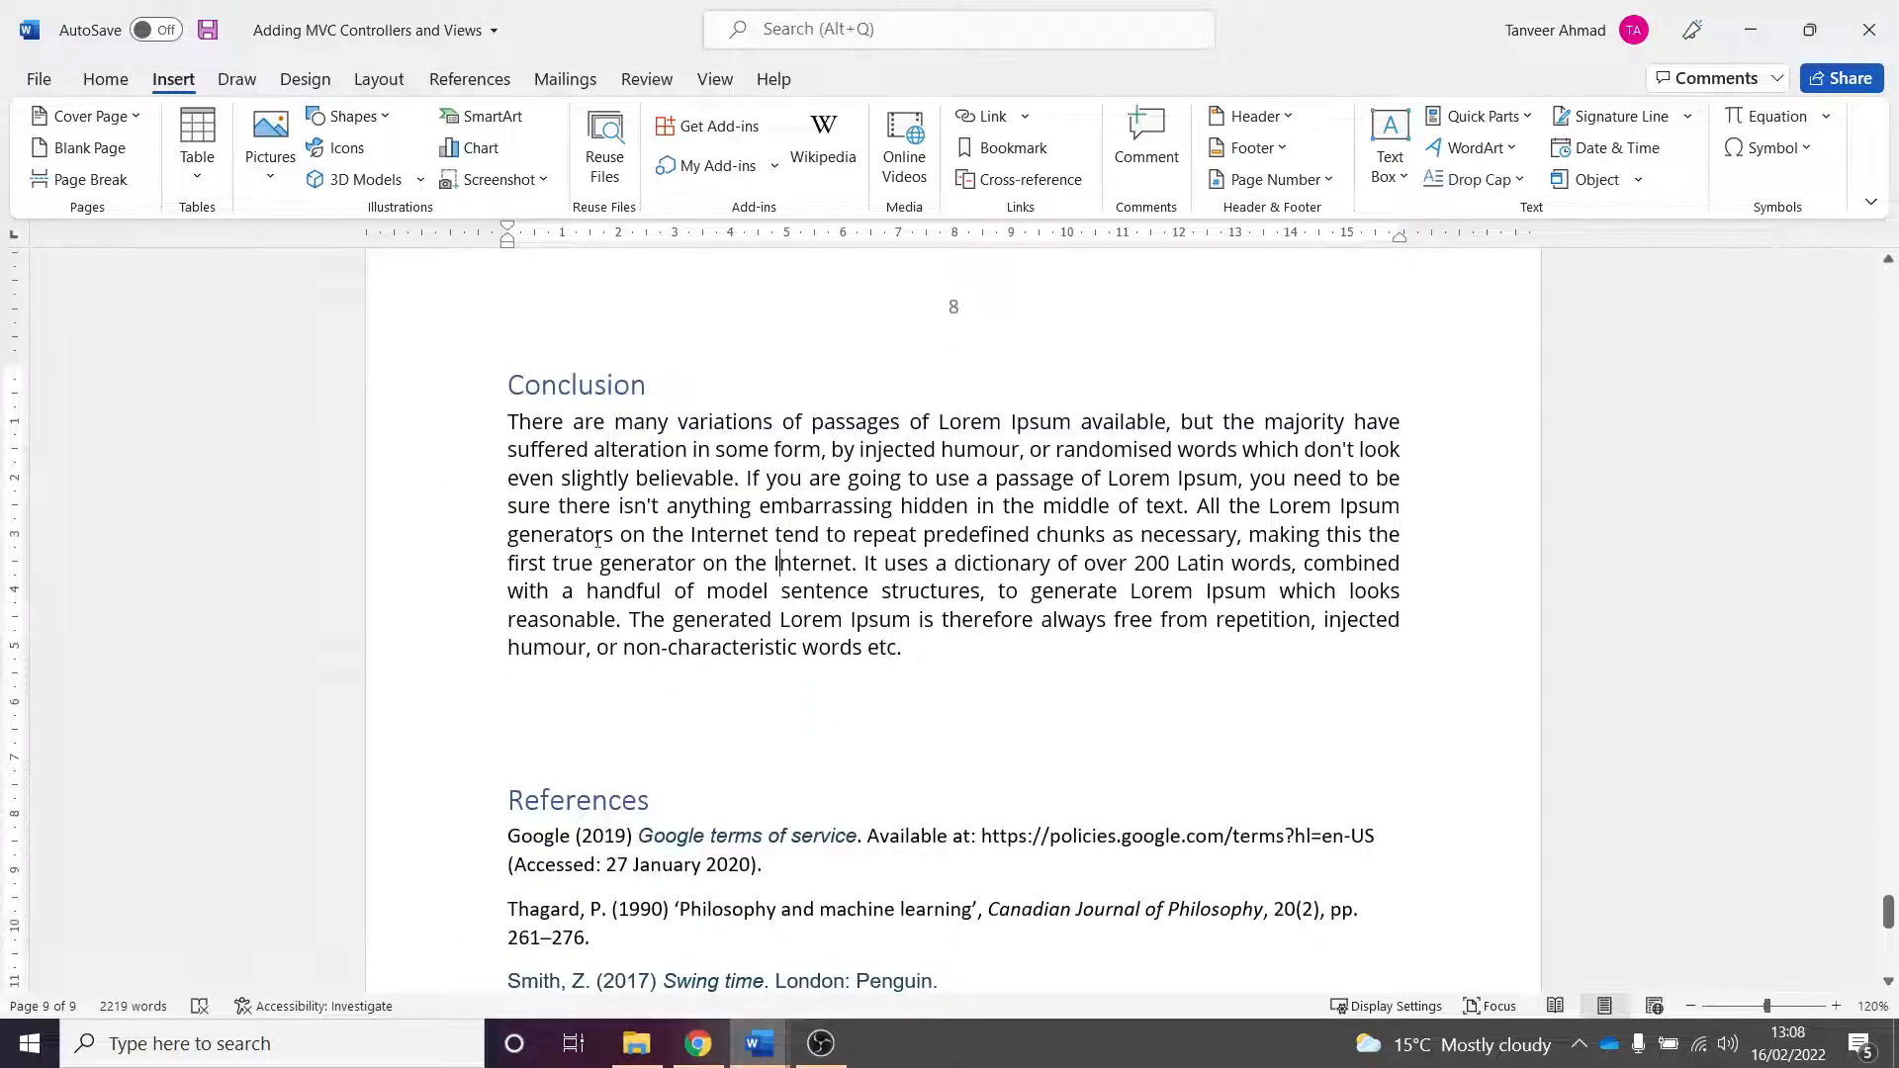
scroll(706, 789, down, 3)
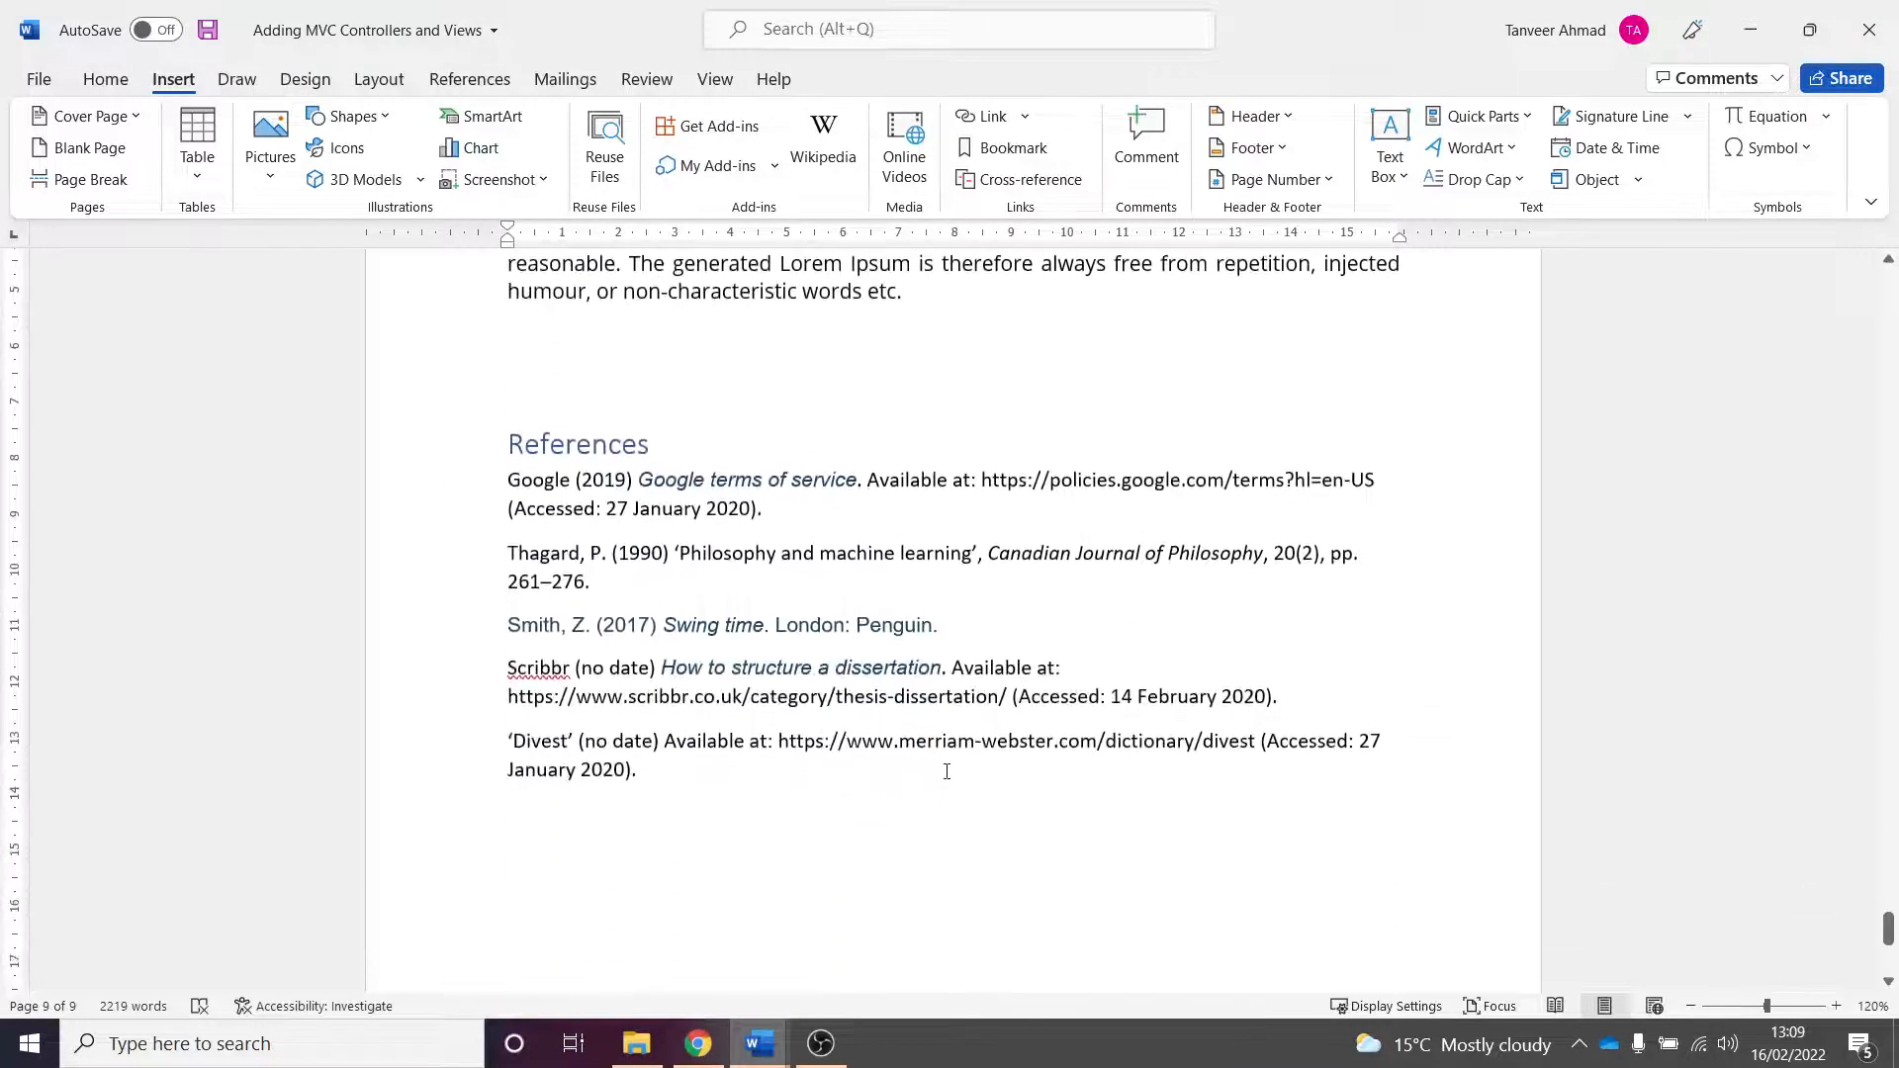
scroll(953, 774, up, 10)
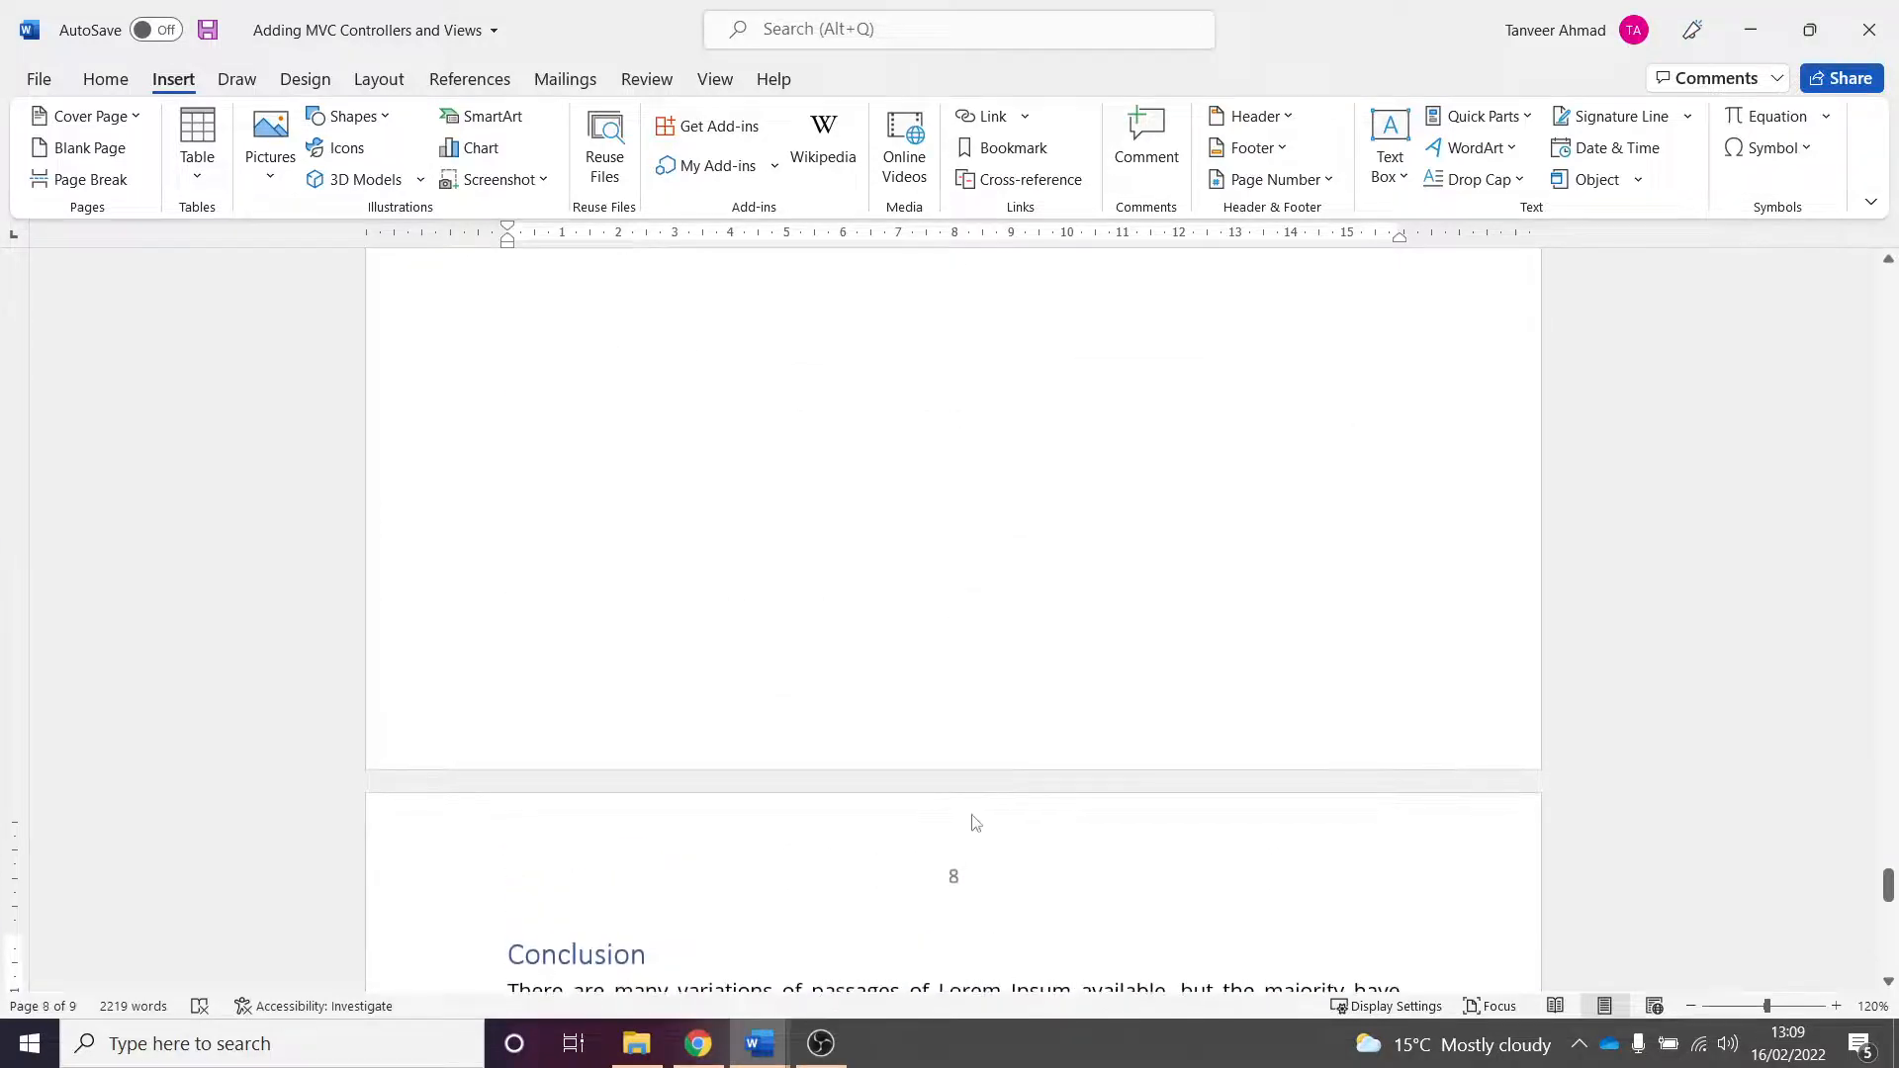
scroll(969, 754, up, 1)
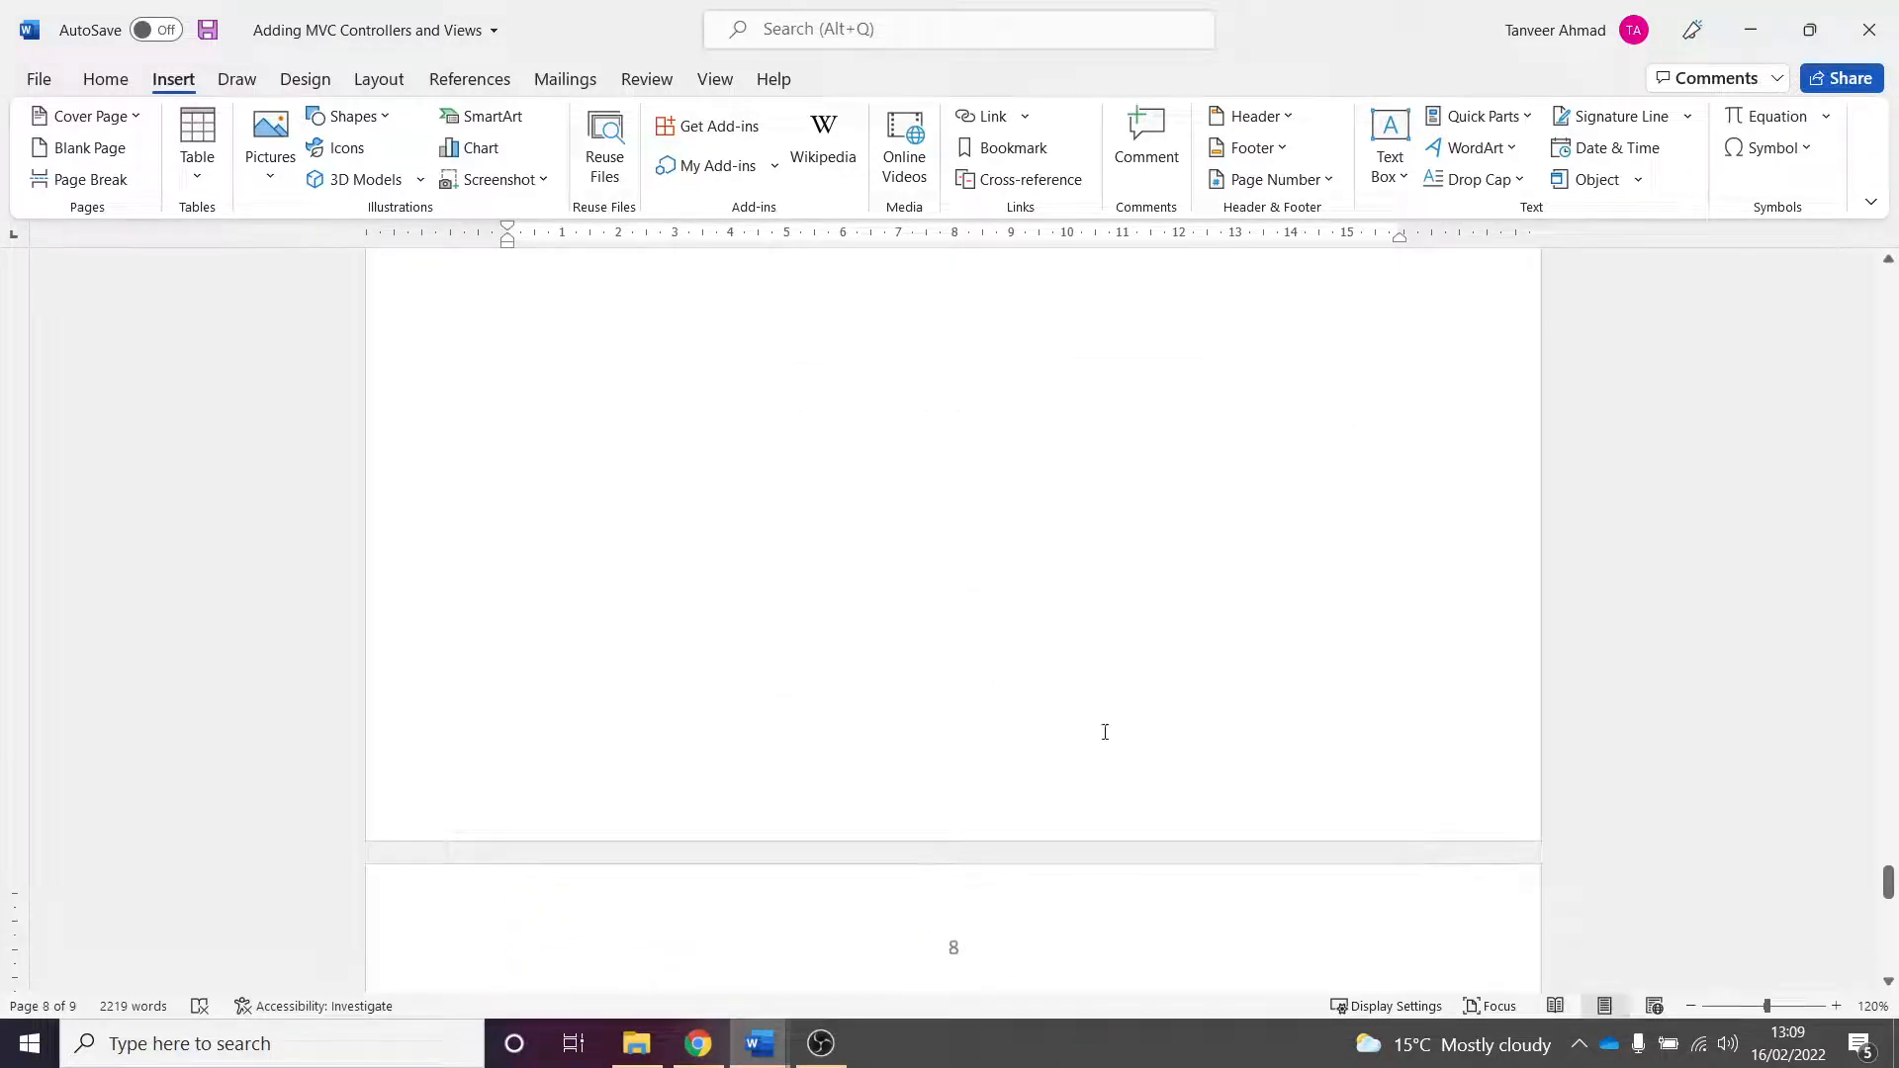
mouse_move(1887, 890)
mouse_down()
mouse_move(1889, 949)
mouse_move(1888, 902)
mouse_up()
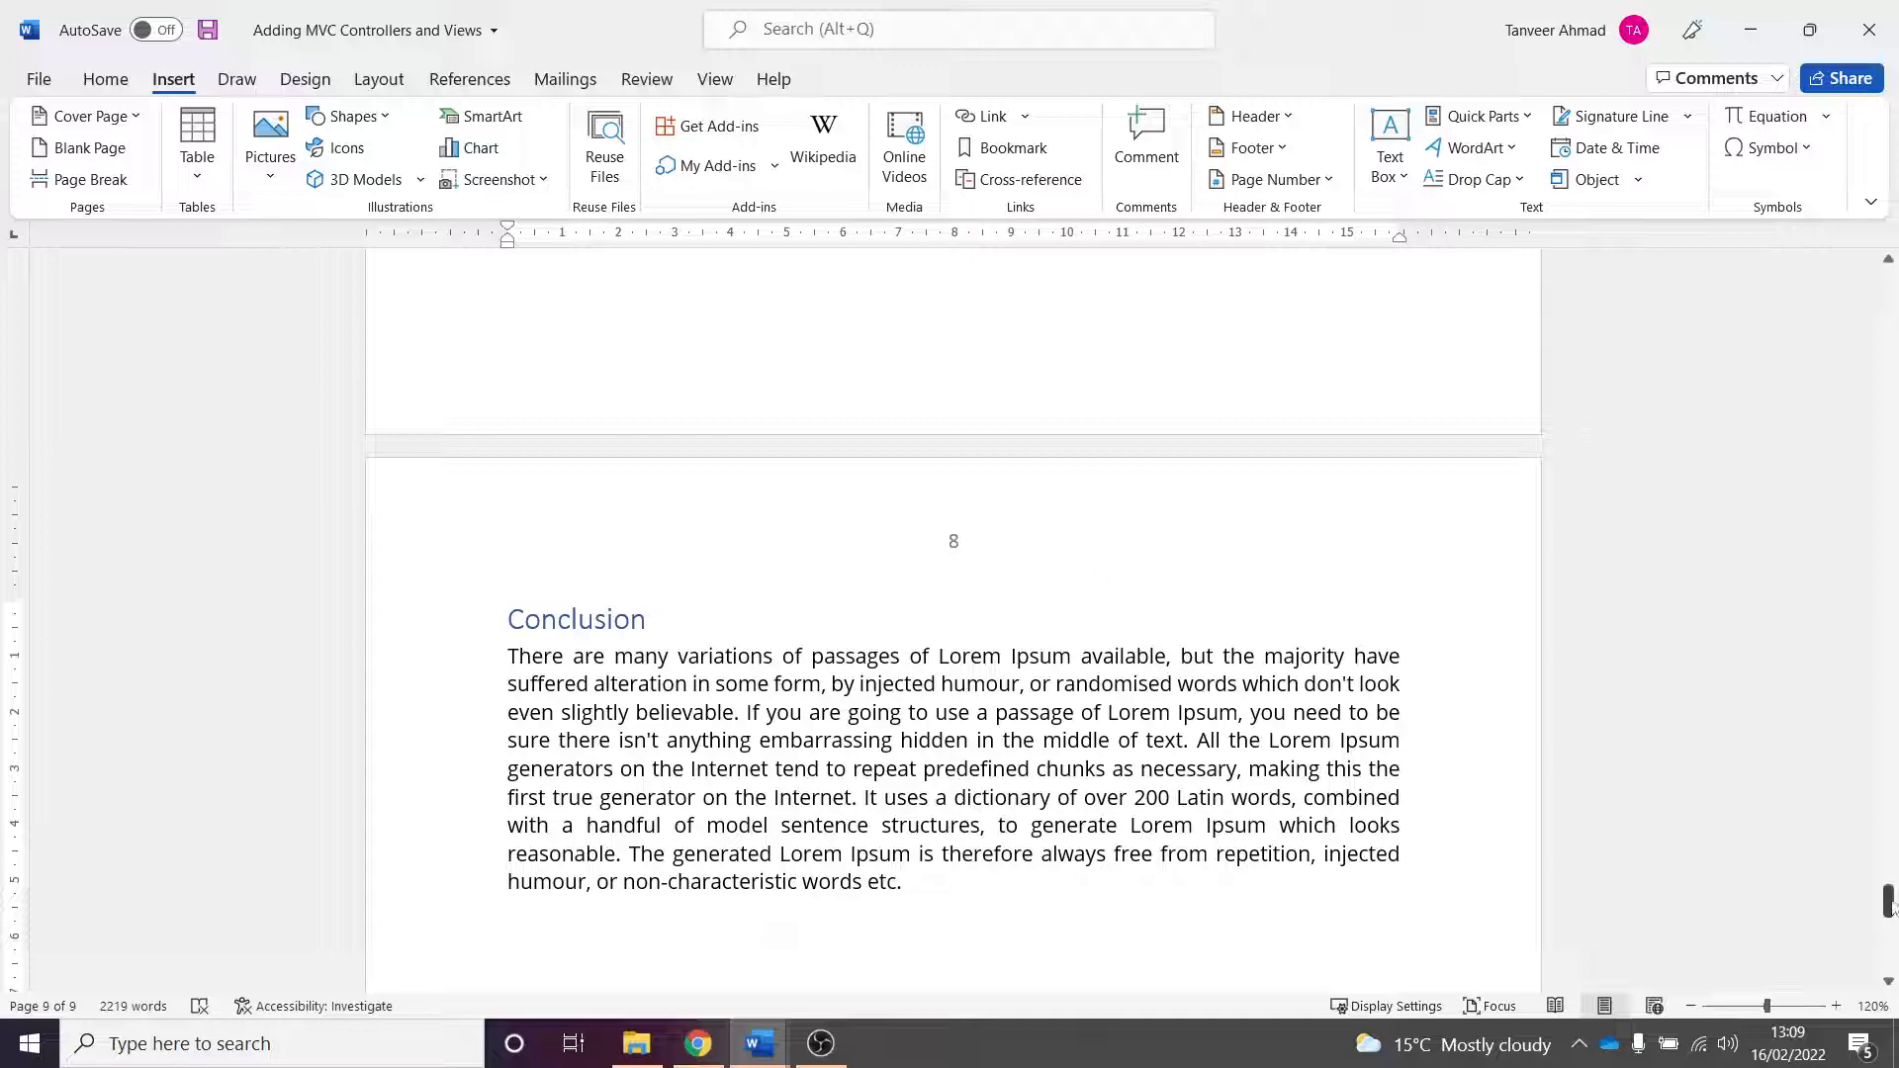
drag(1887, 901, 1889, 838)
scroll(960, 539, up, 3)
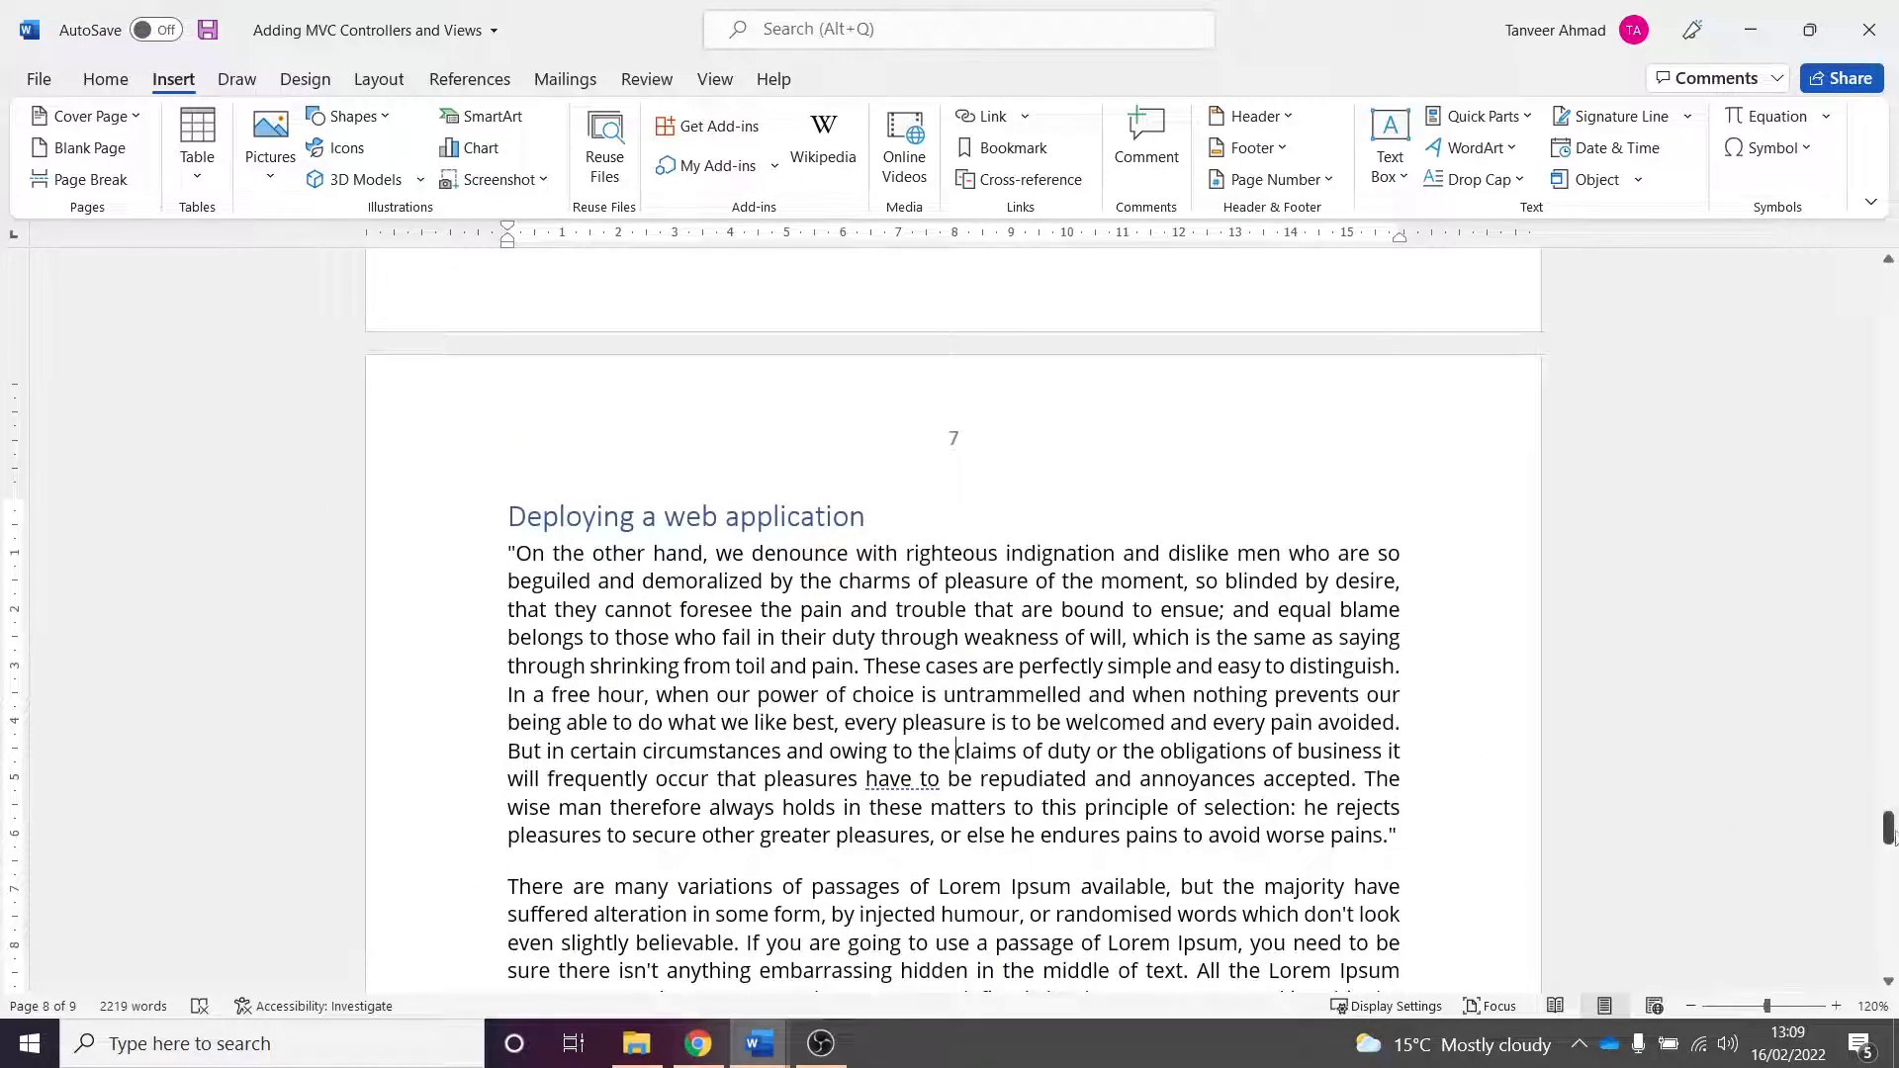
drag(1889, 836, 1888, 376)
scroll(807, 652, up, 1)
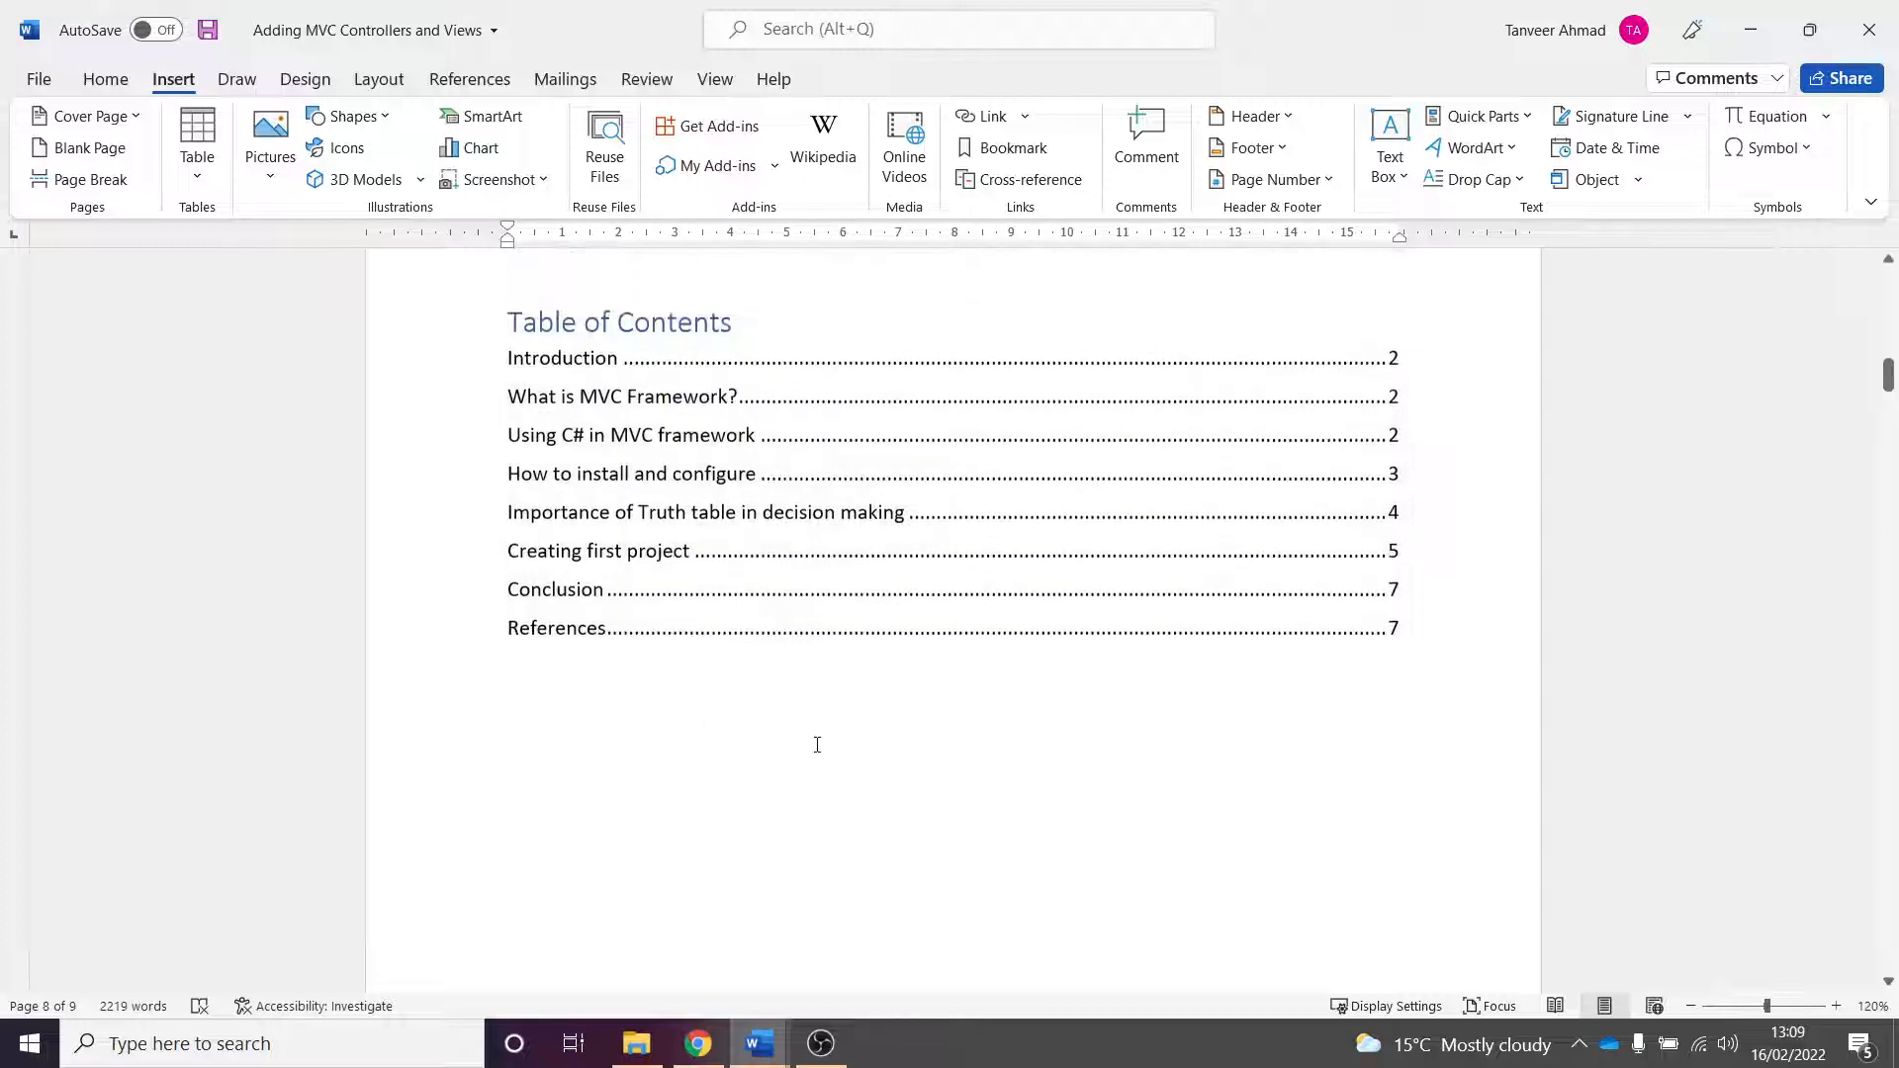
- Update the table of contents, refreshing page numbers only
click(618, 362)
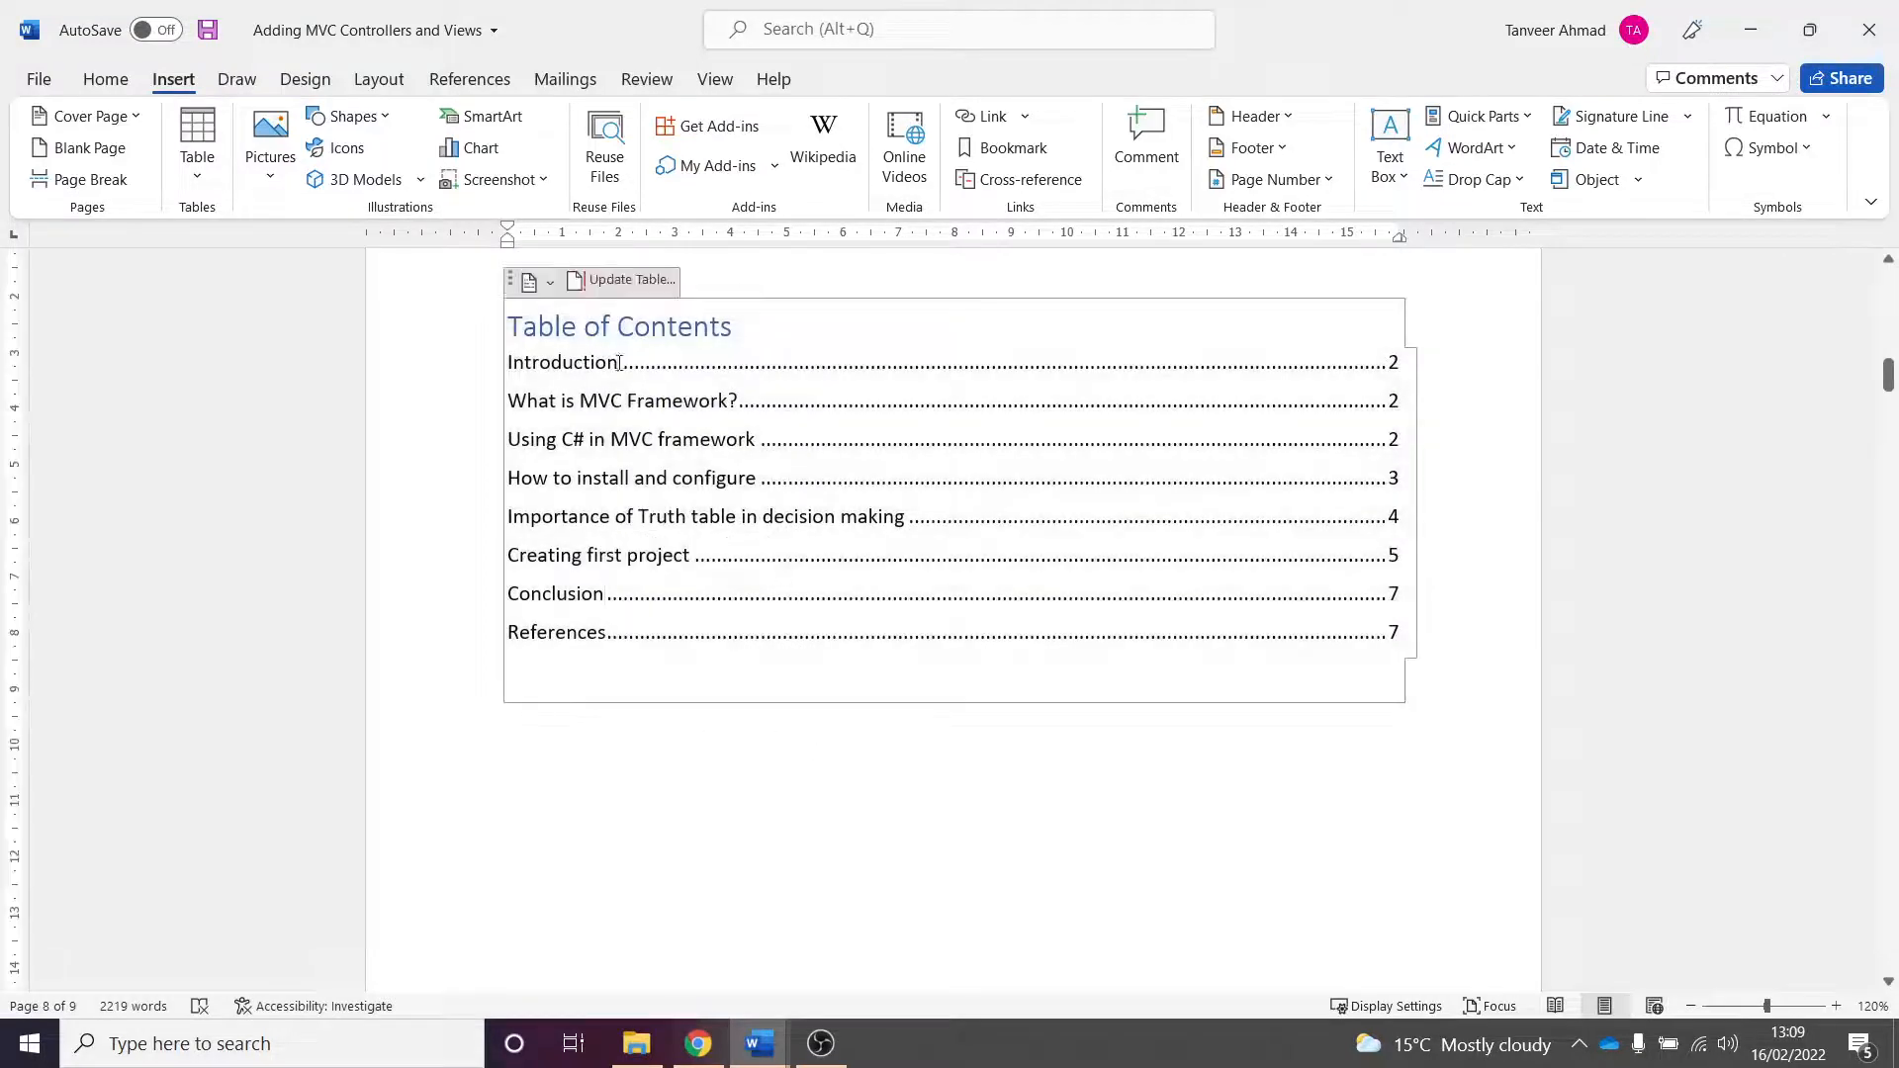
click(643, 282)
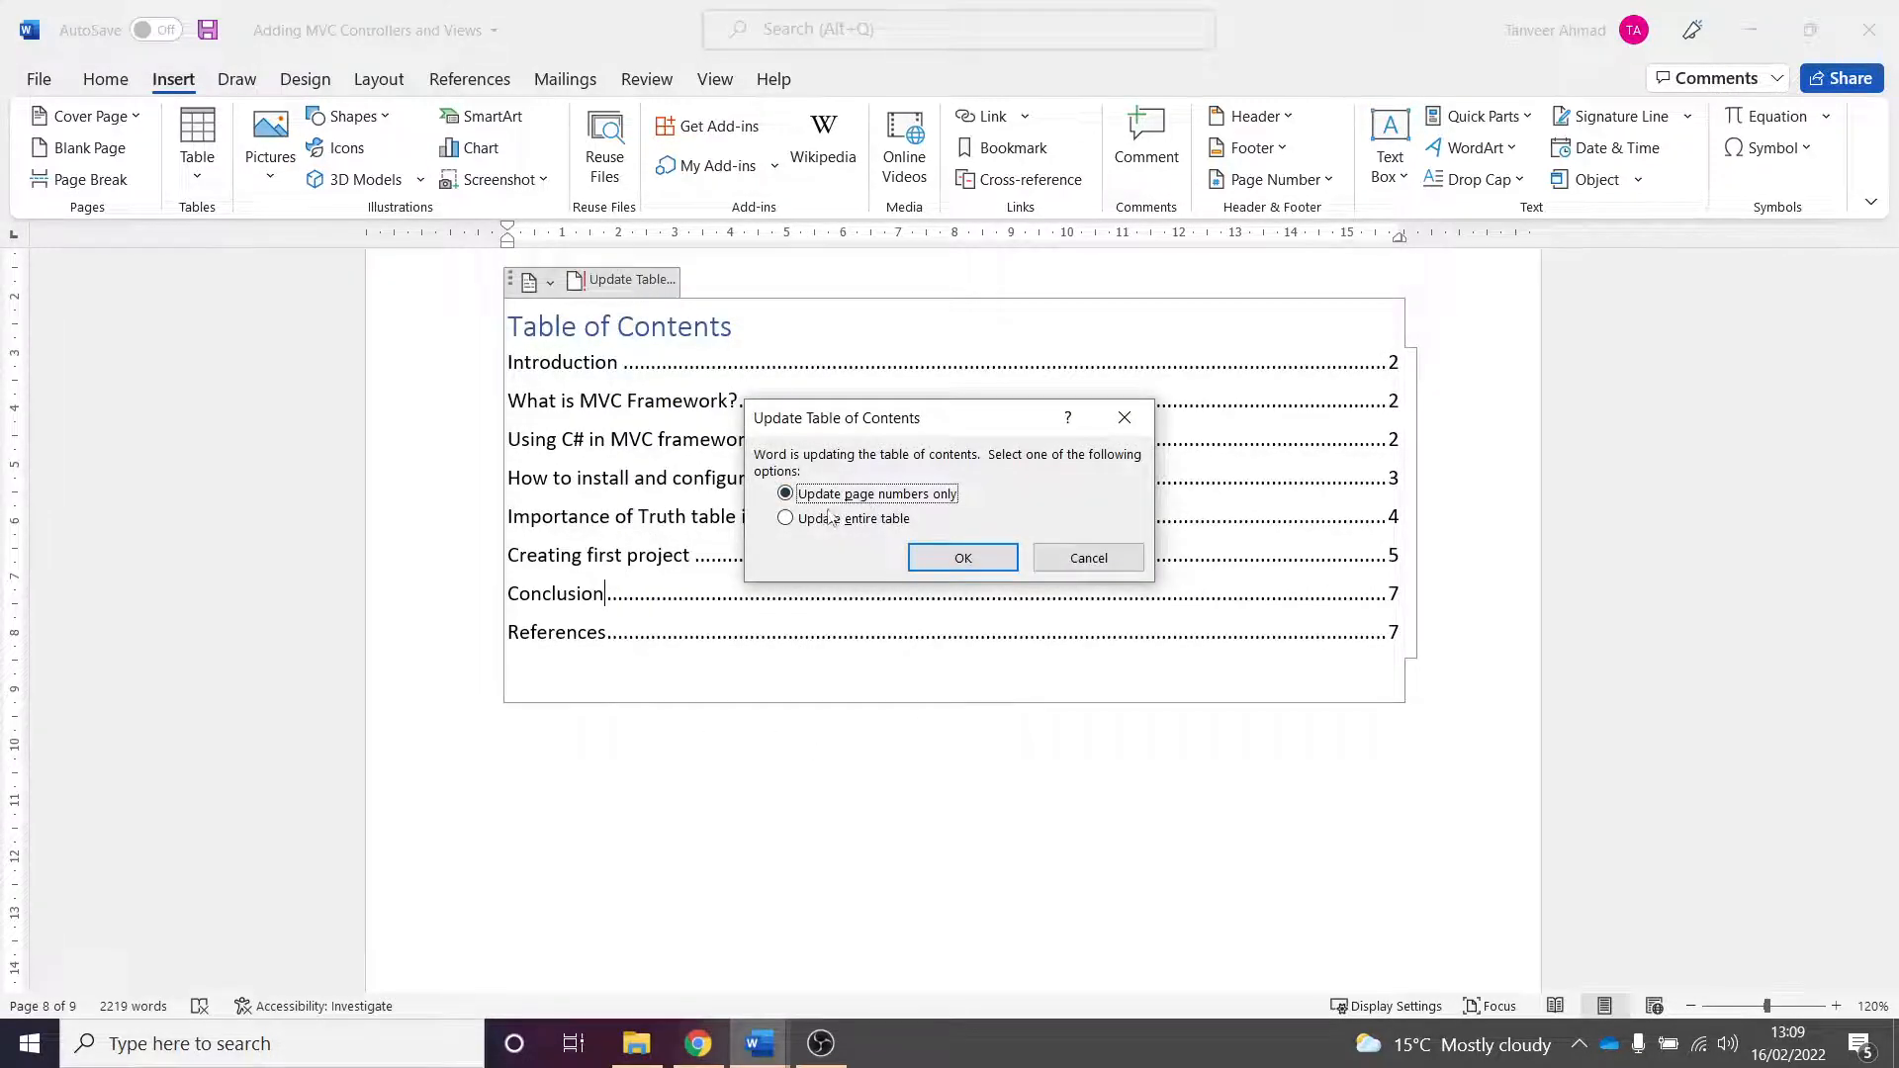
click(963, 559)
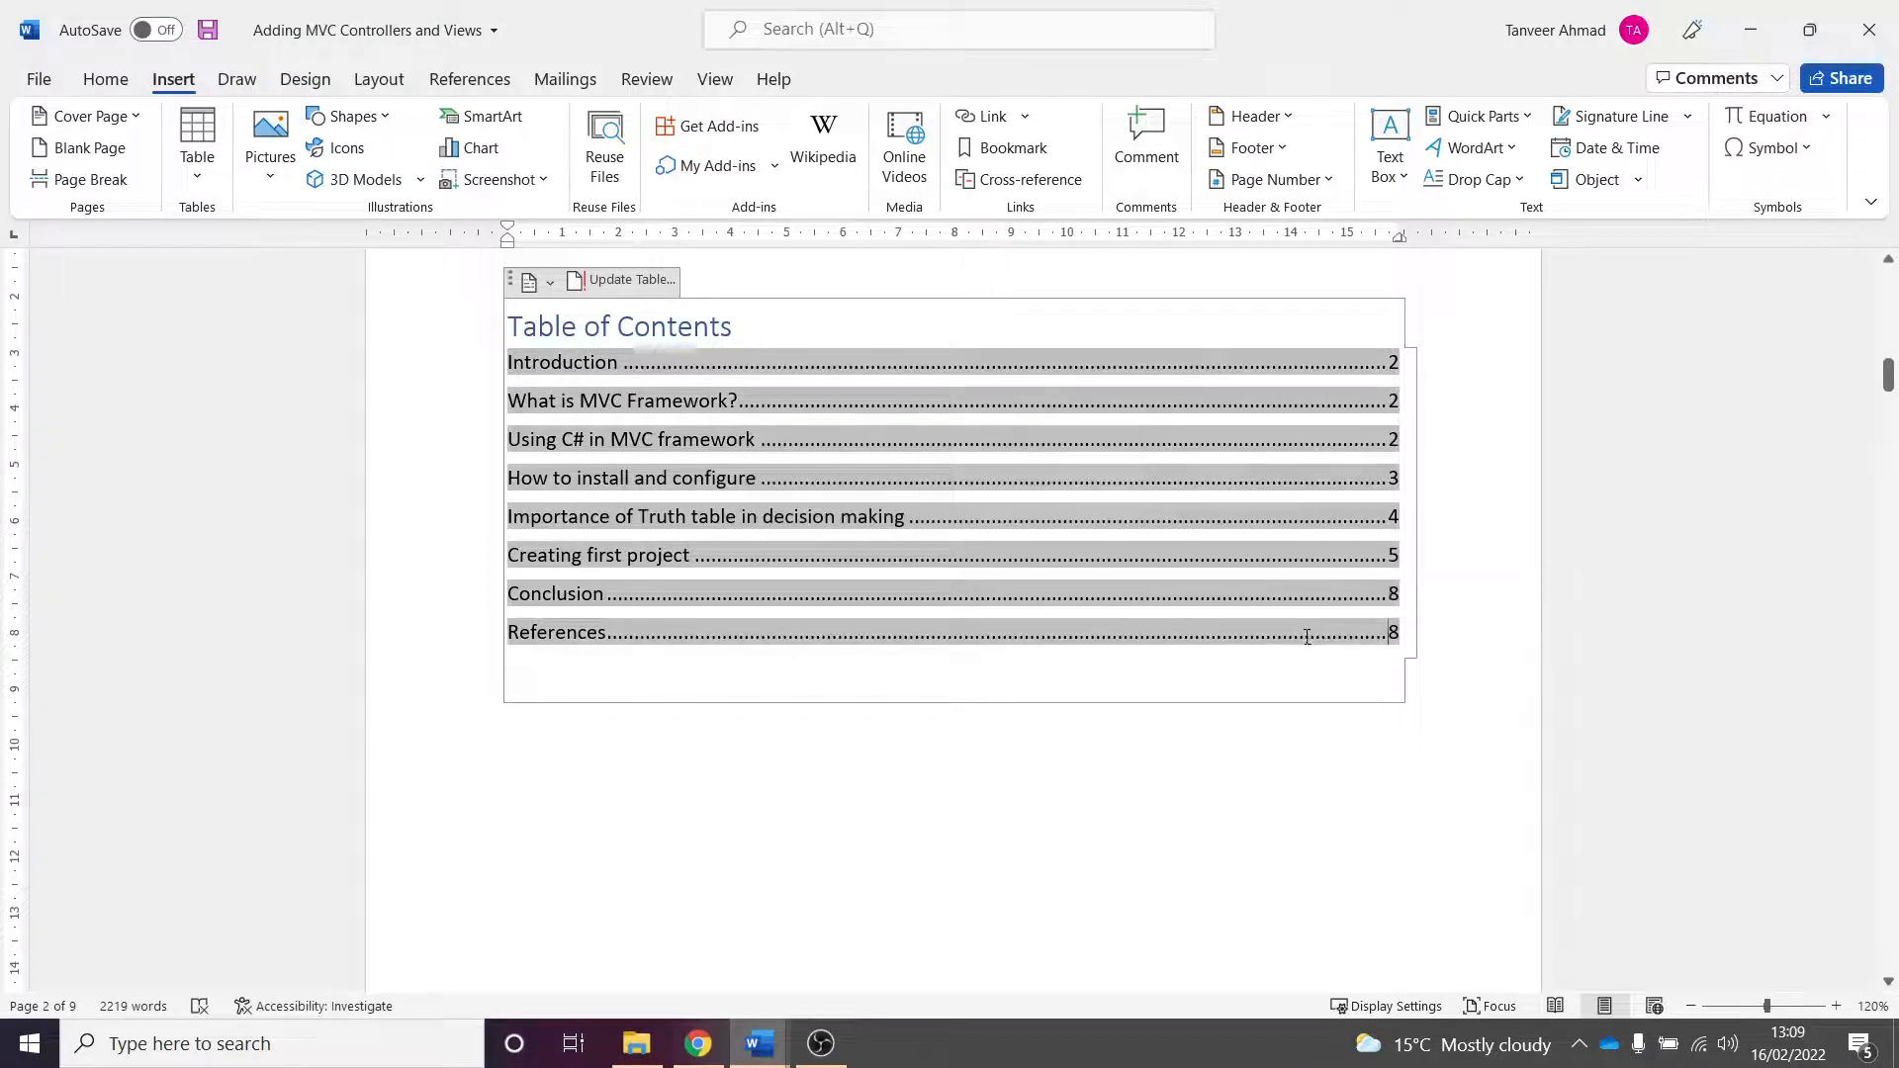
- Update the entire table of contents so the new heading is included
click(920, 689)
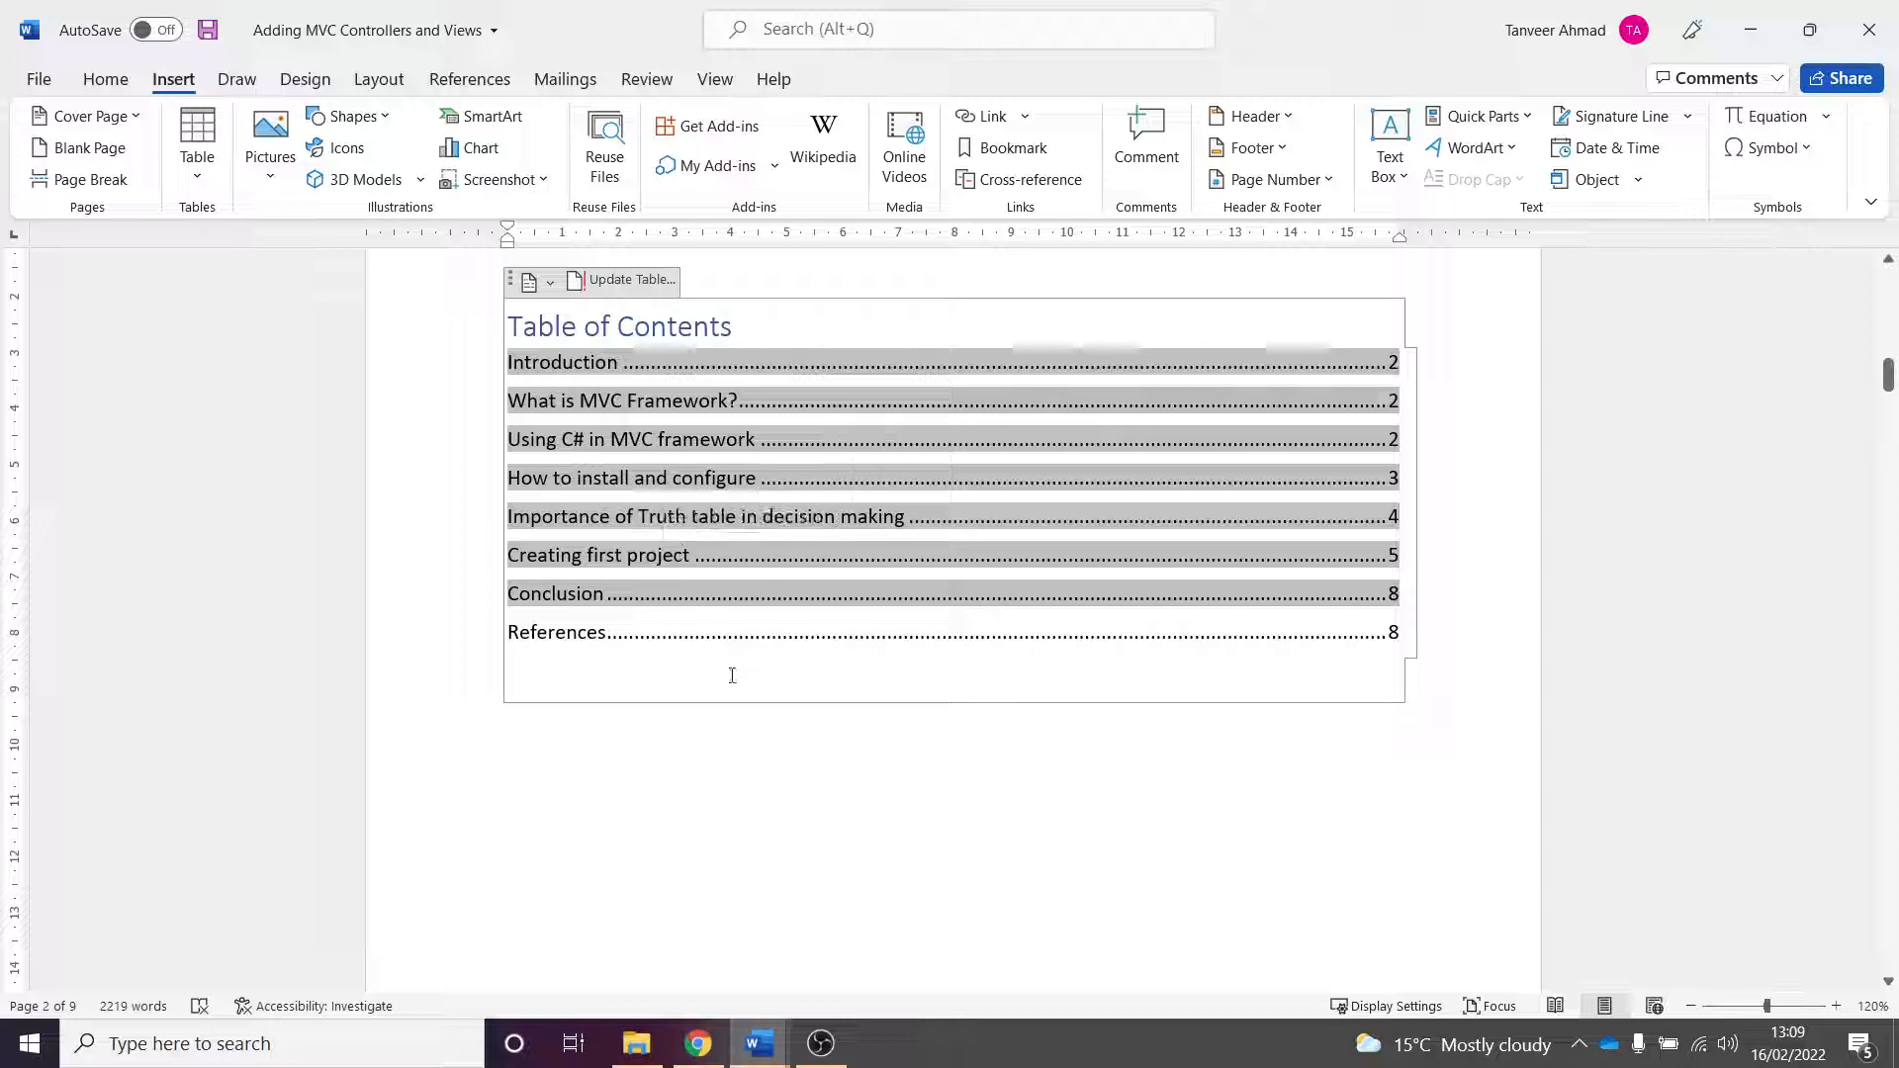
click(631, 280)
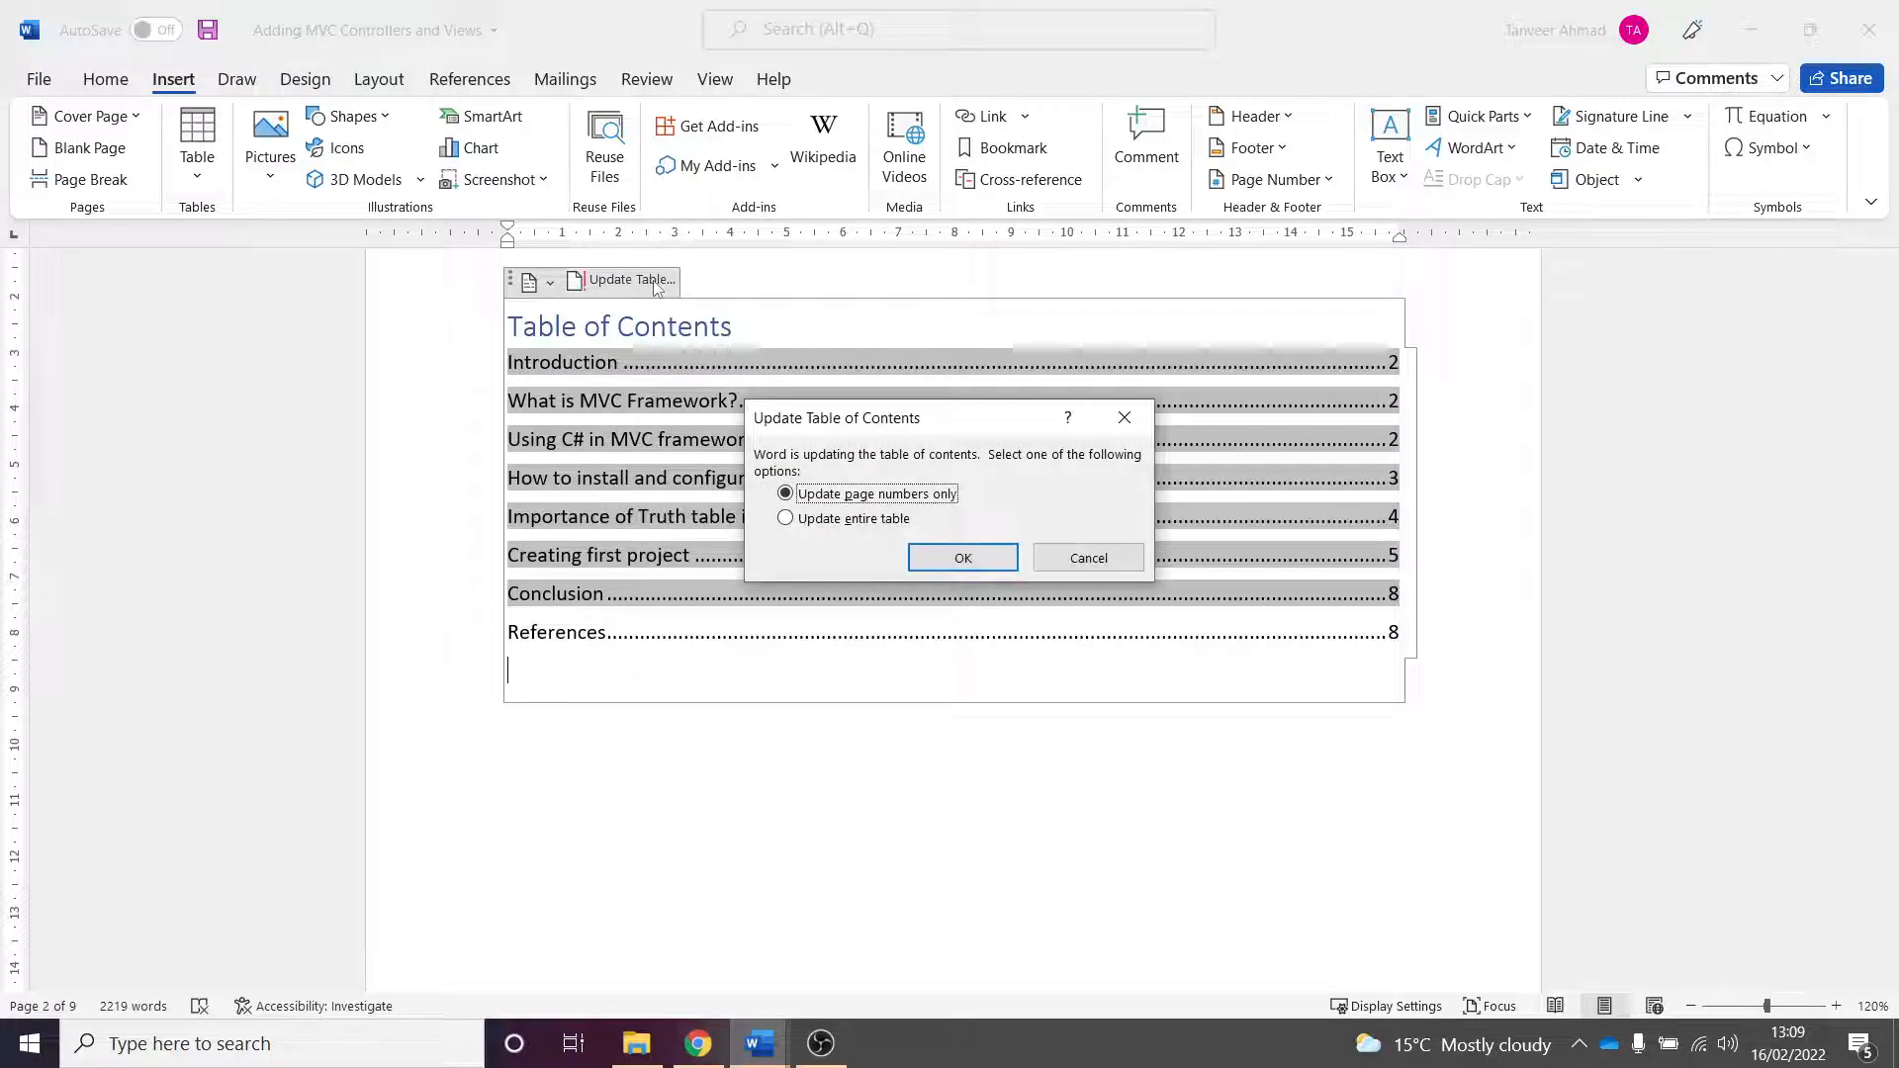
click(824, 520)
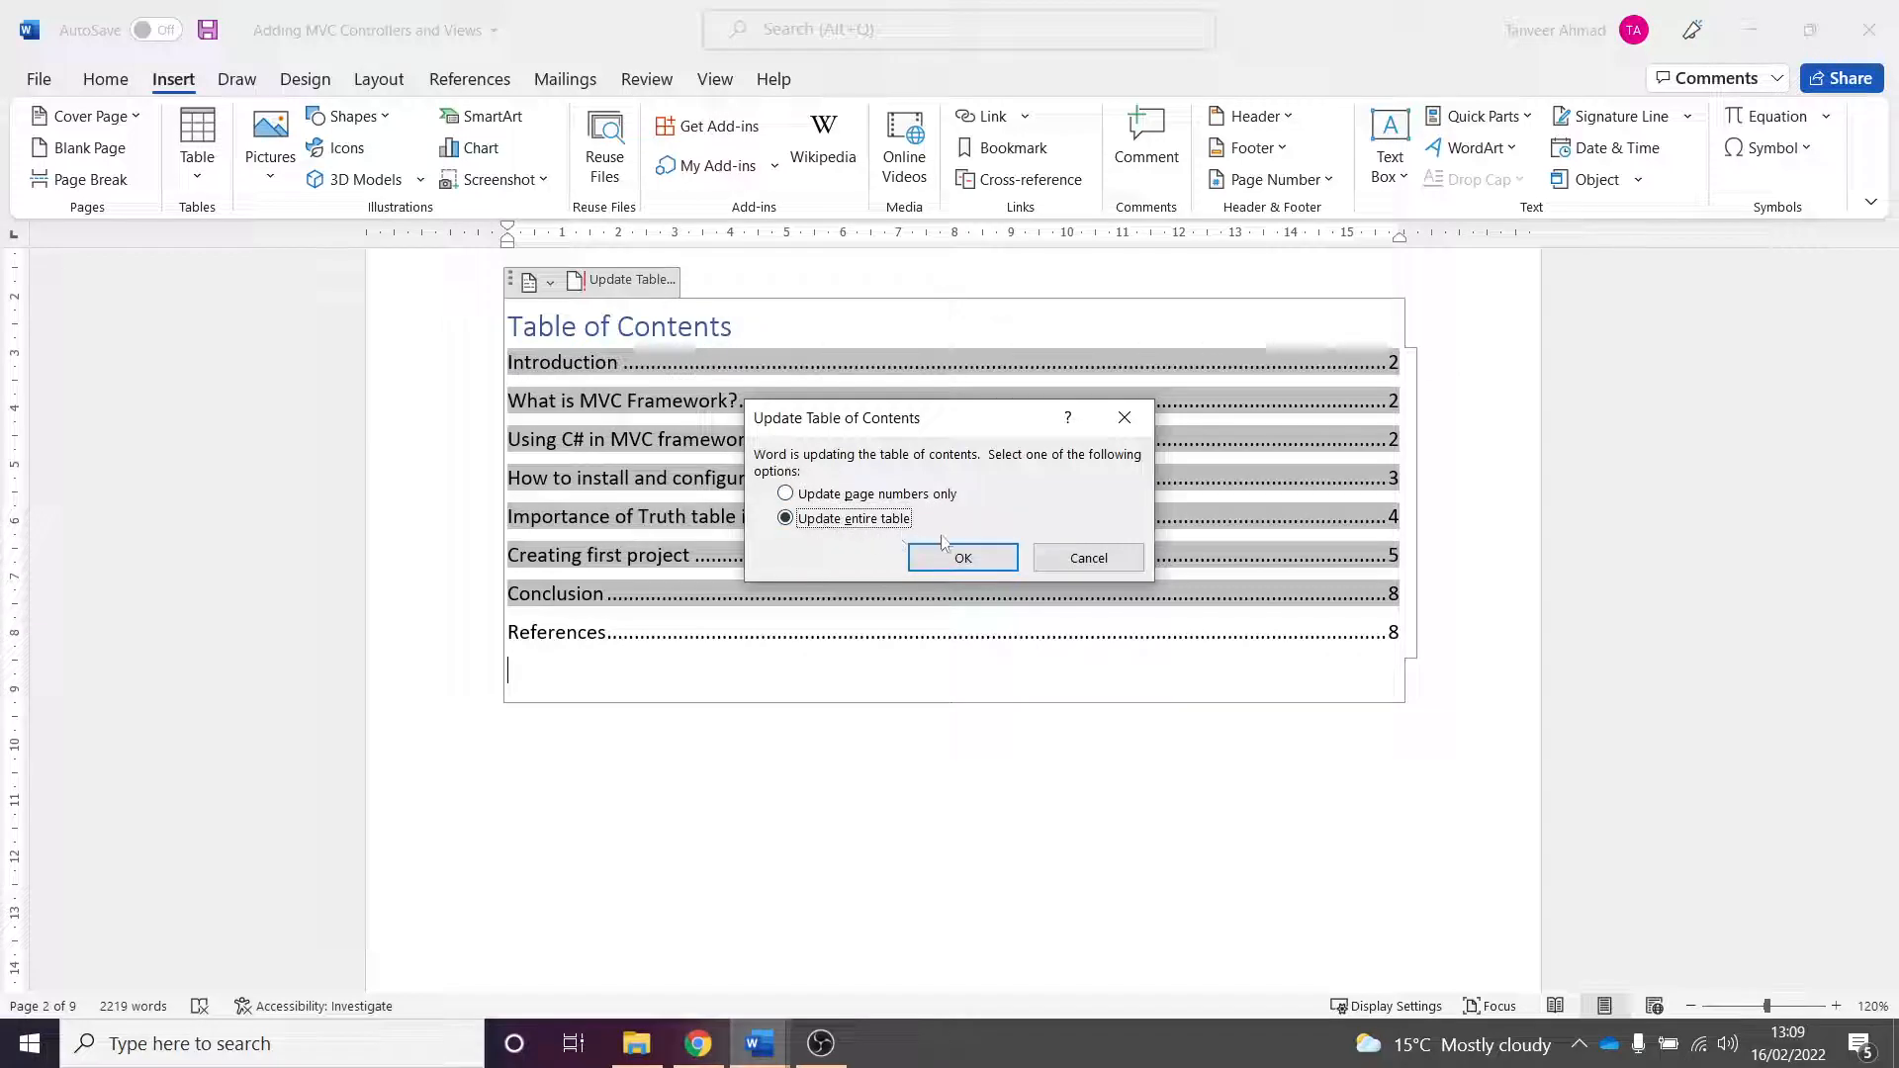
click(965, 556)
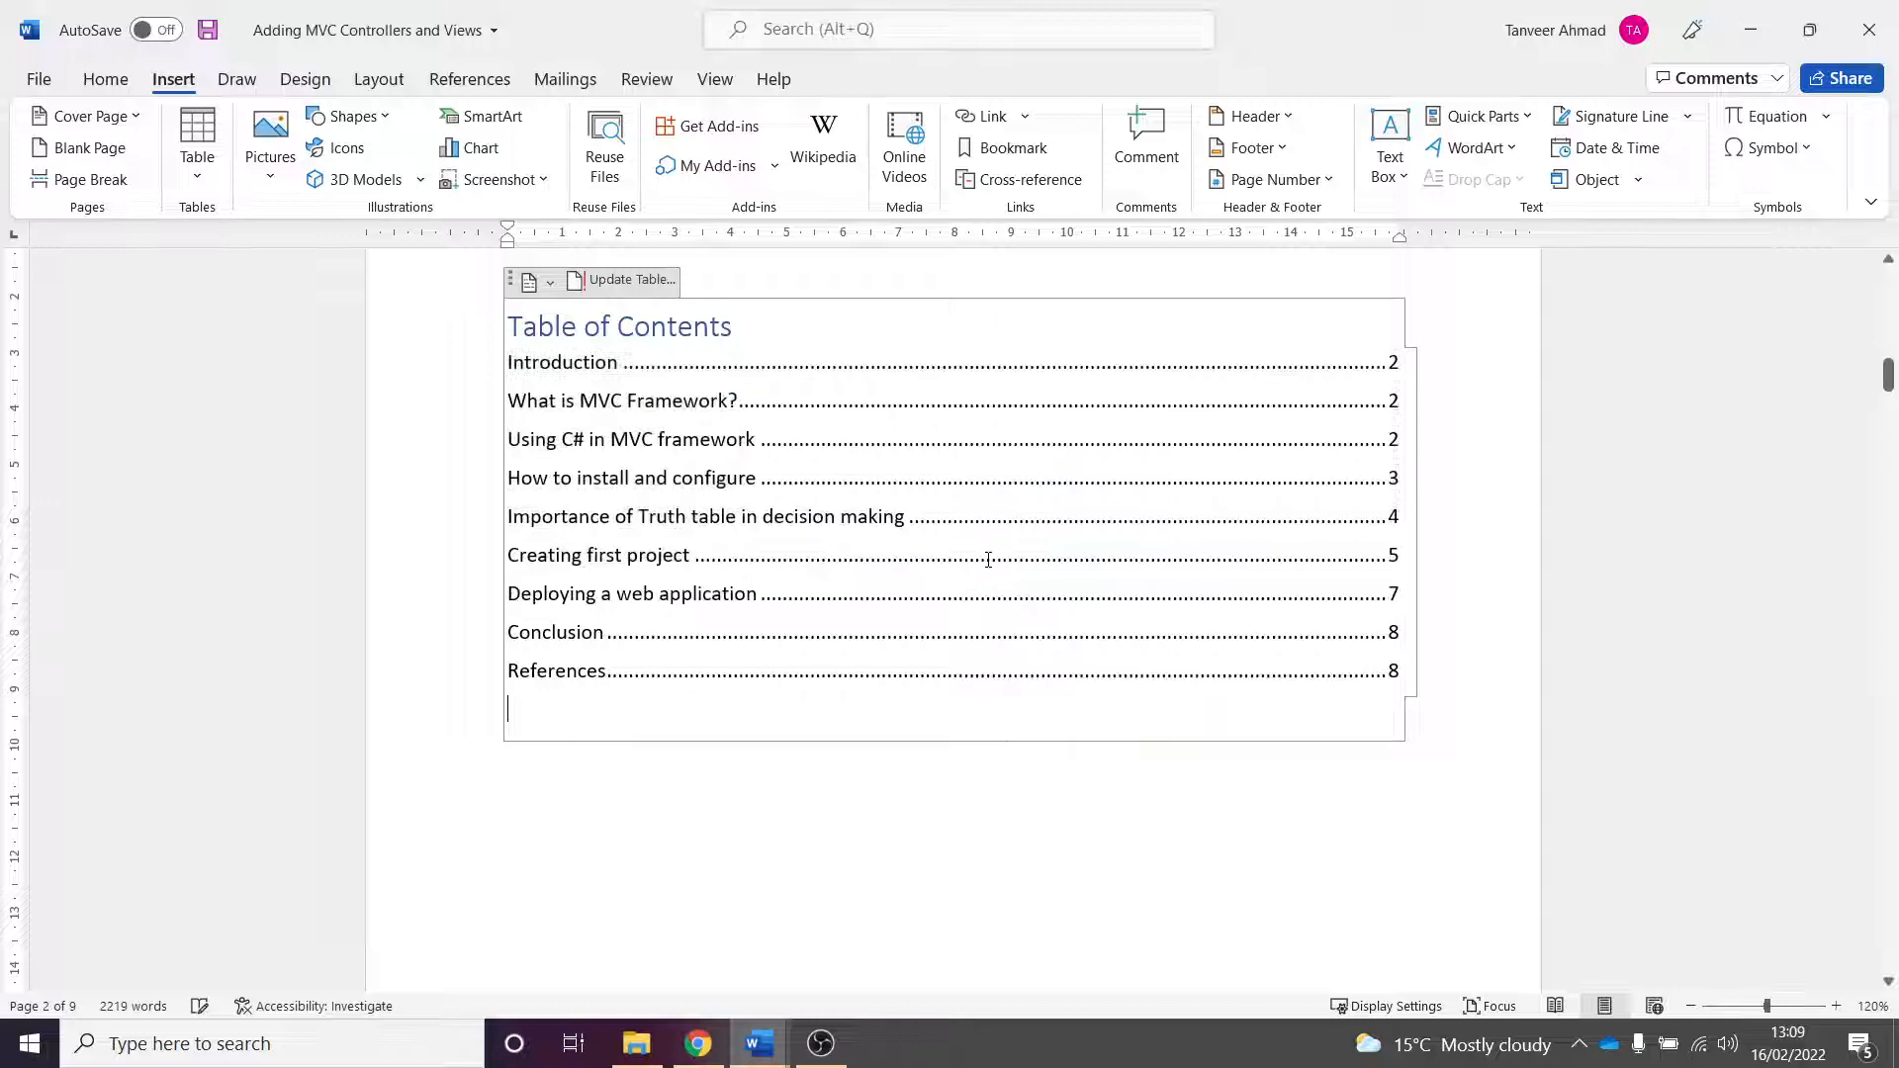
- Add an empty paragraph below the table of contents
click(711, 593)
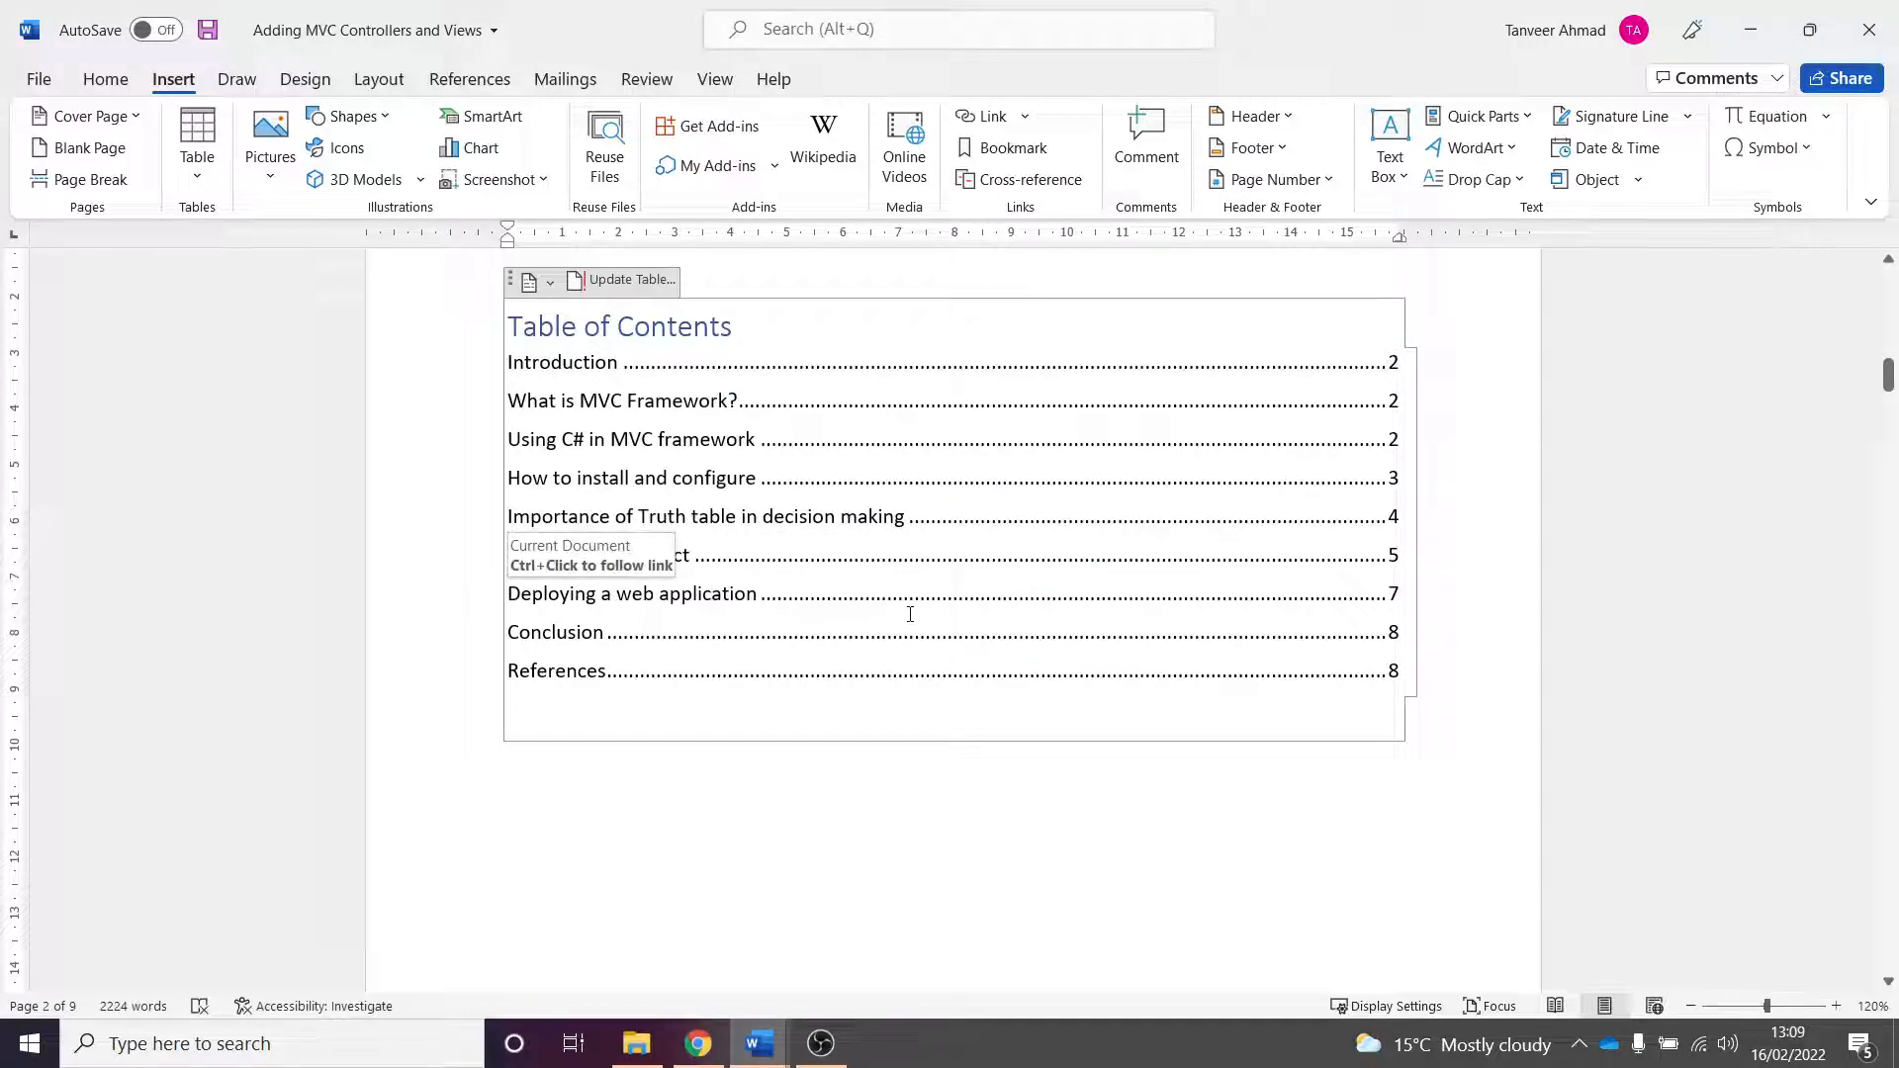
click(907, 782)
key(Return)
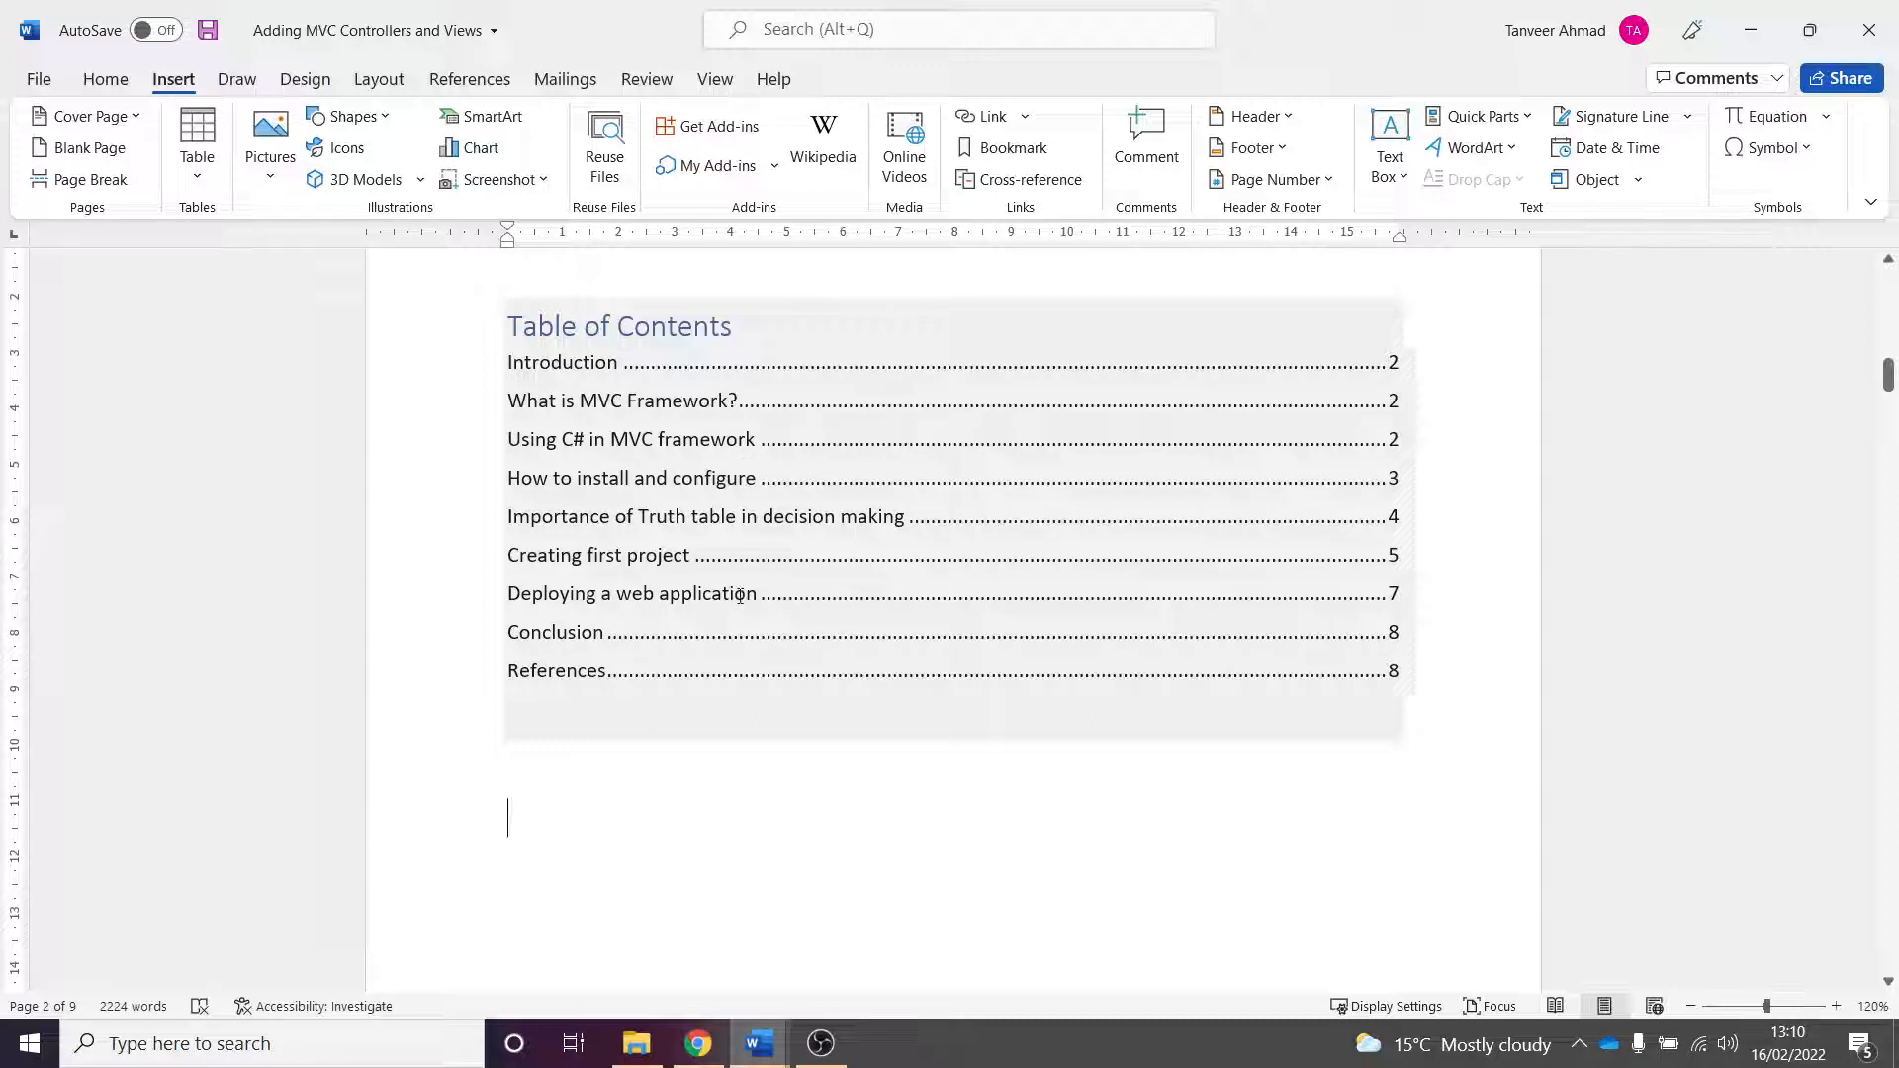
- Follow the "Creating first project" entry in the table of contents to jump to that heading
click(668, 561)
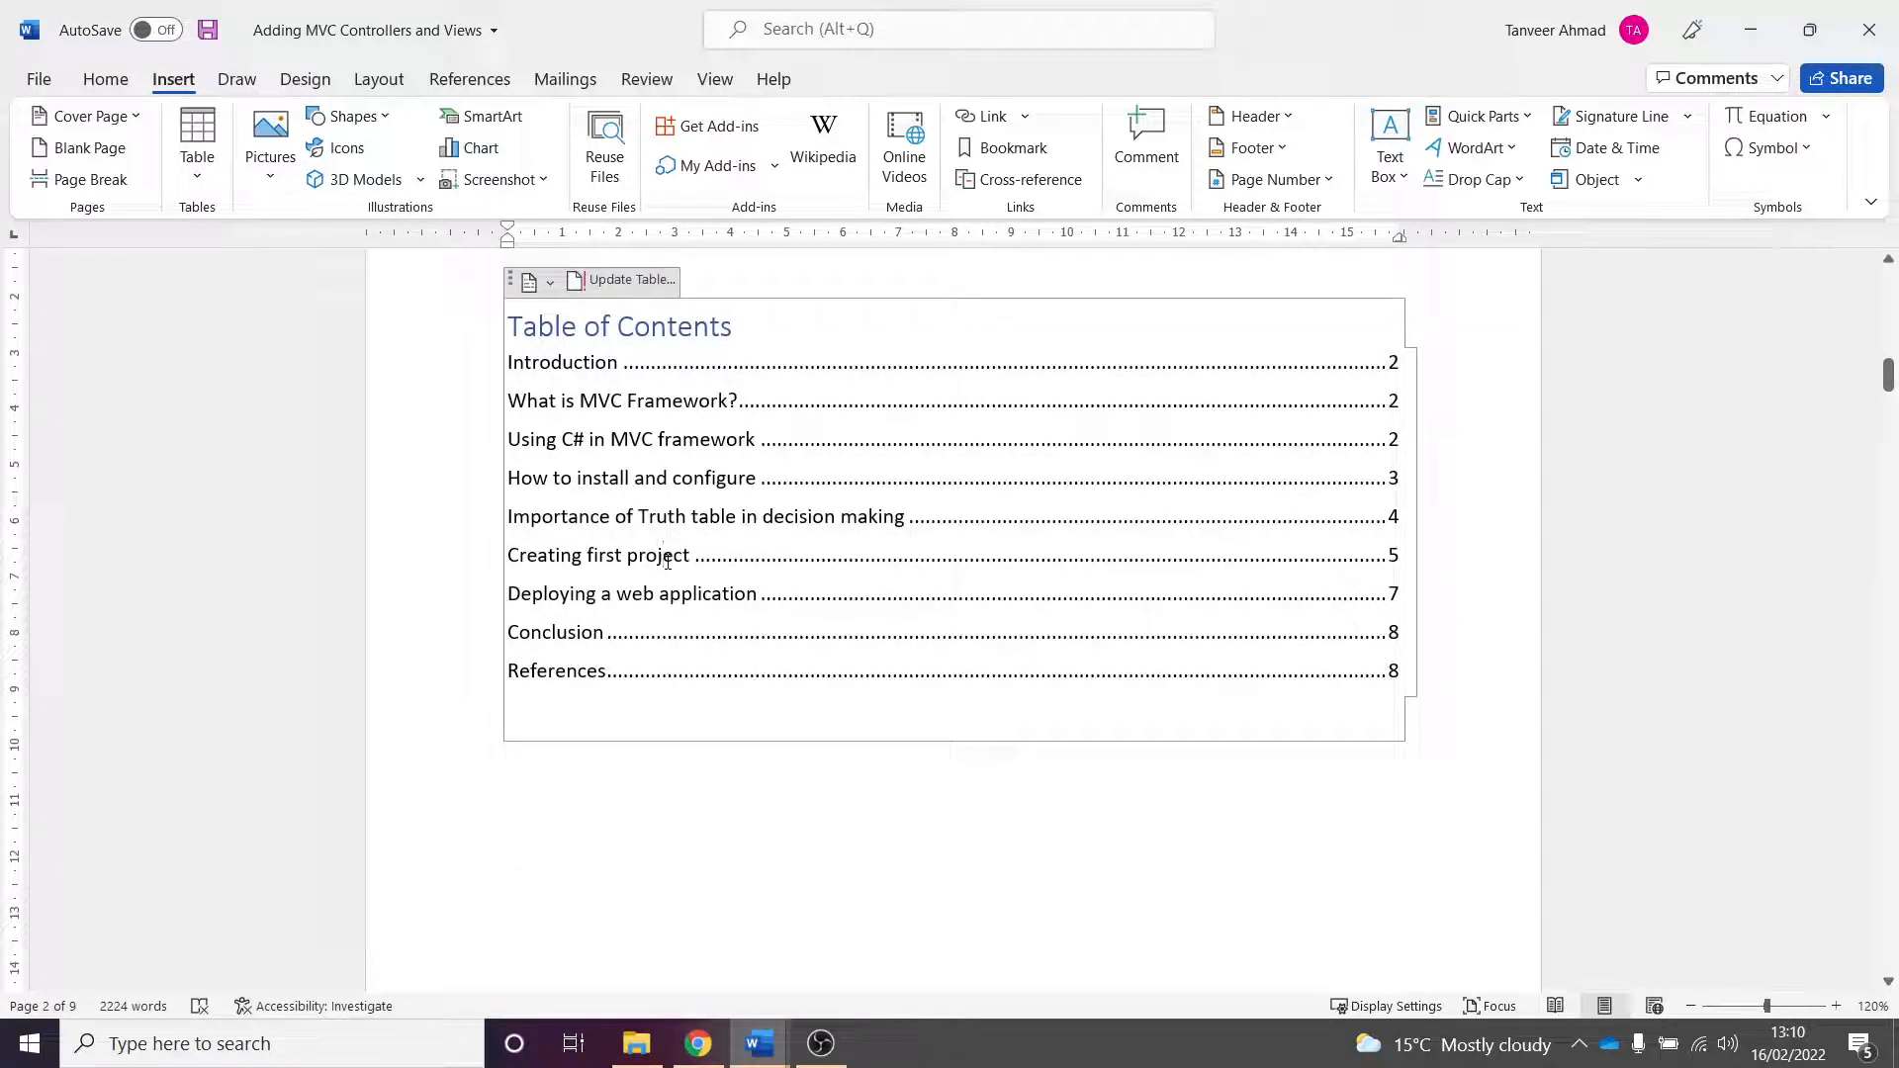
scroll(933, 623, down, 4)
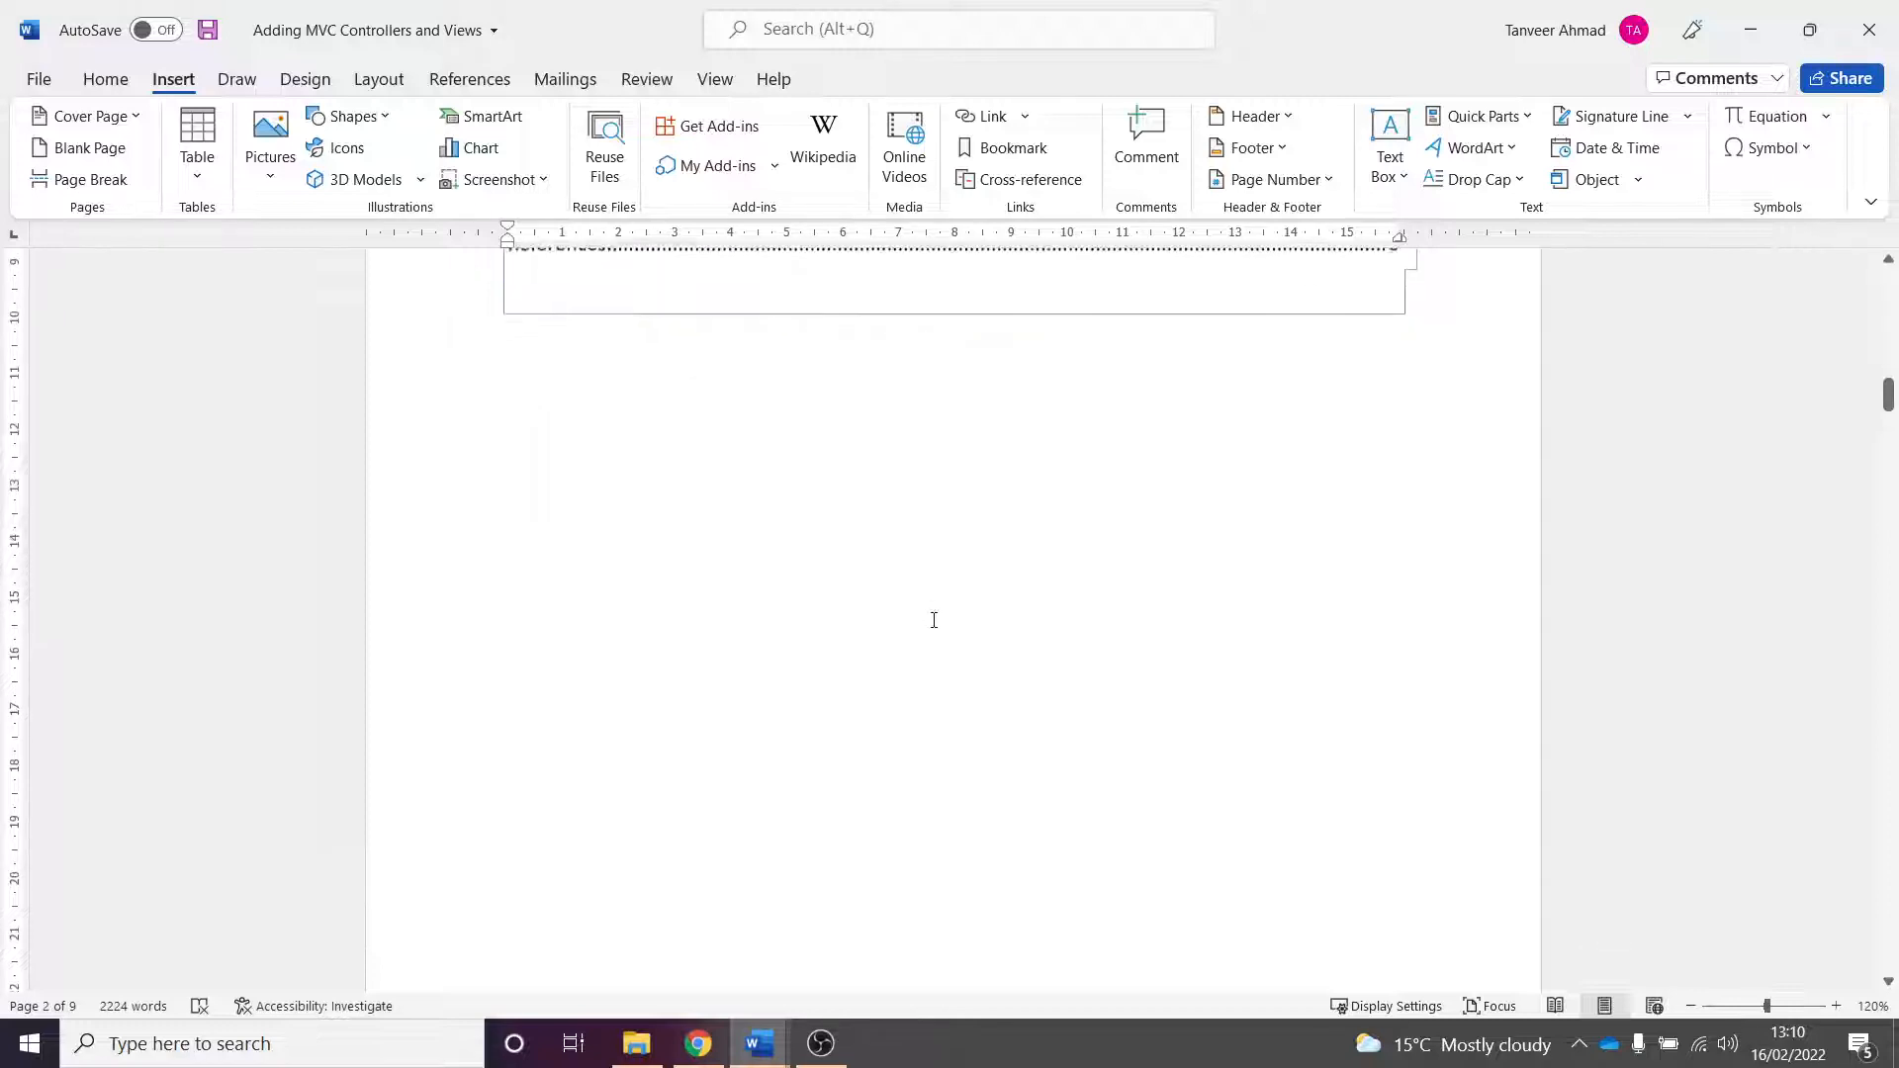
scroll(924, 615, up, 4)
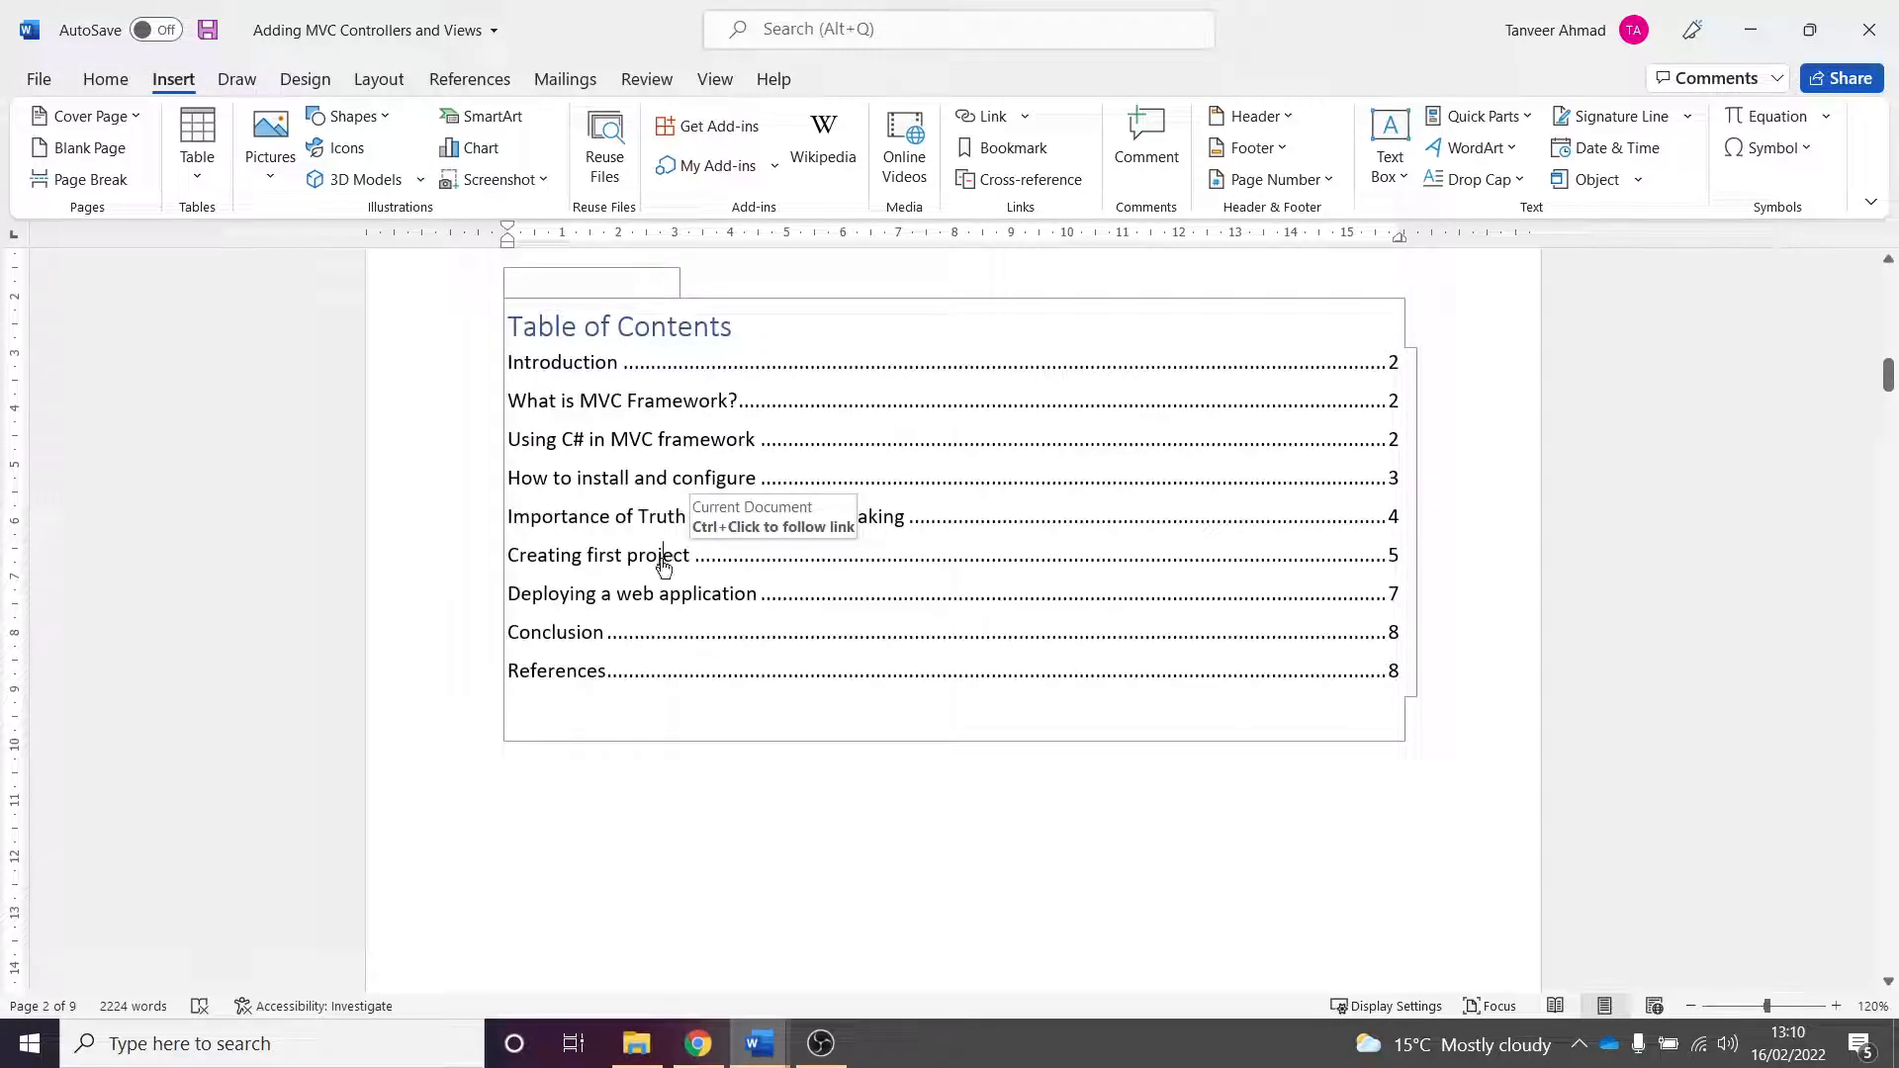
ctrl+click(661, 556)
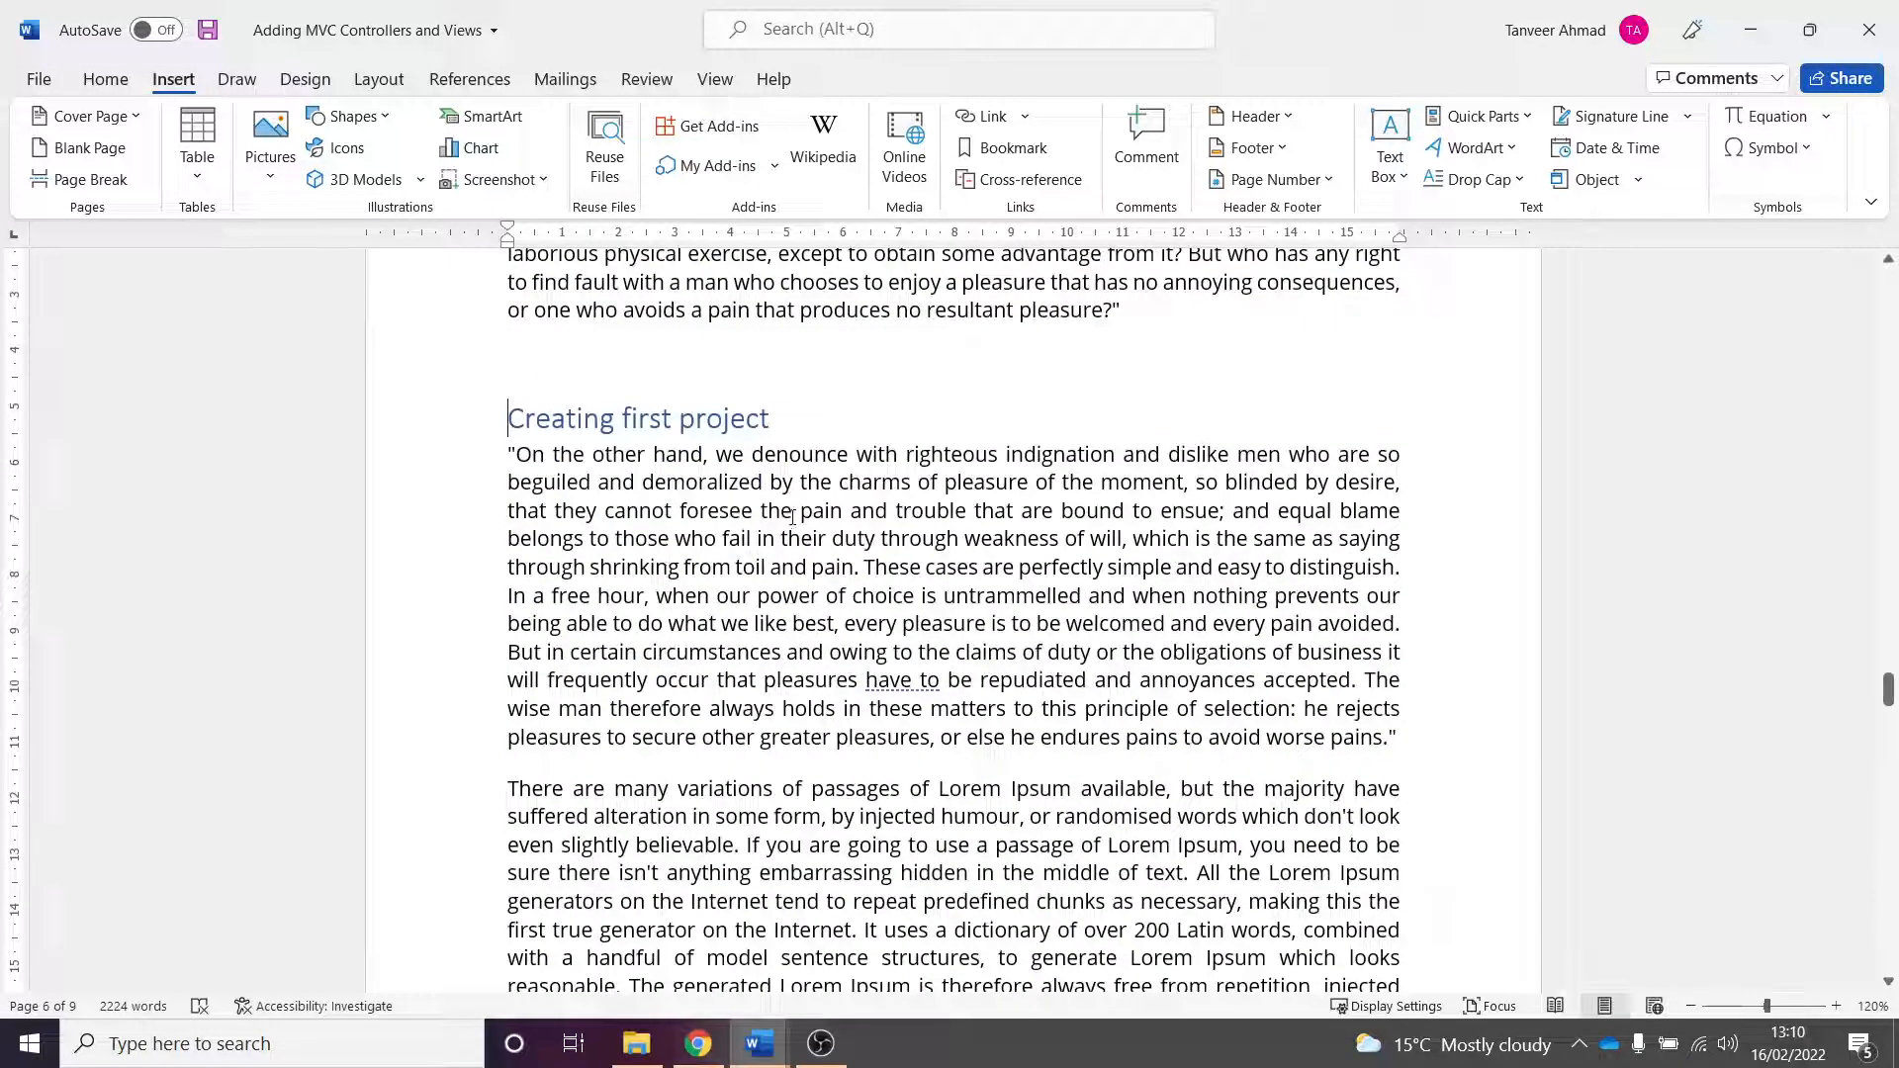
- Scroll back to the top of the document to view the cover page
scroll(1246, 594, up, 2)
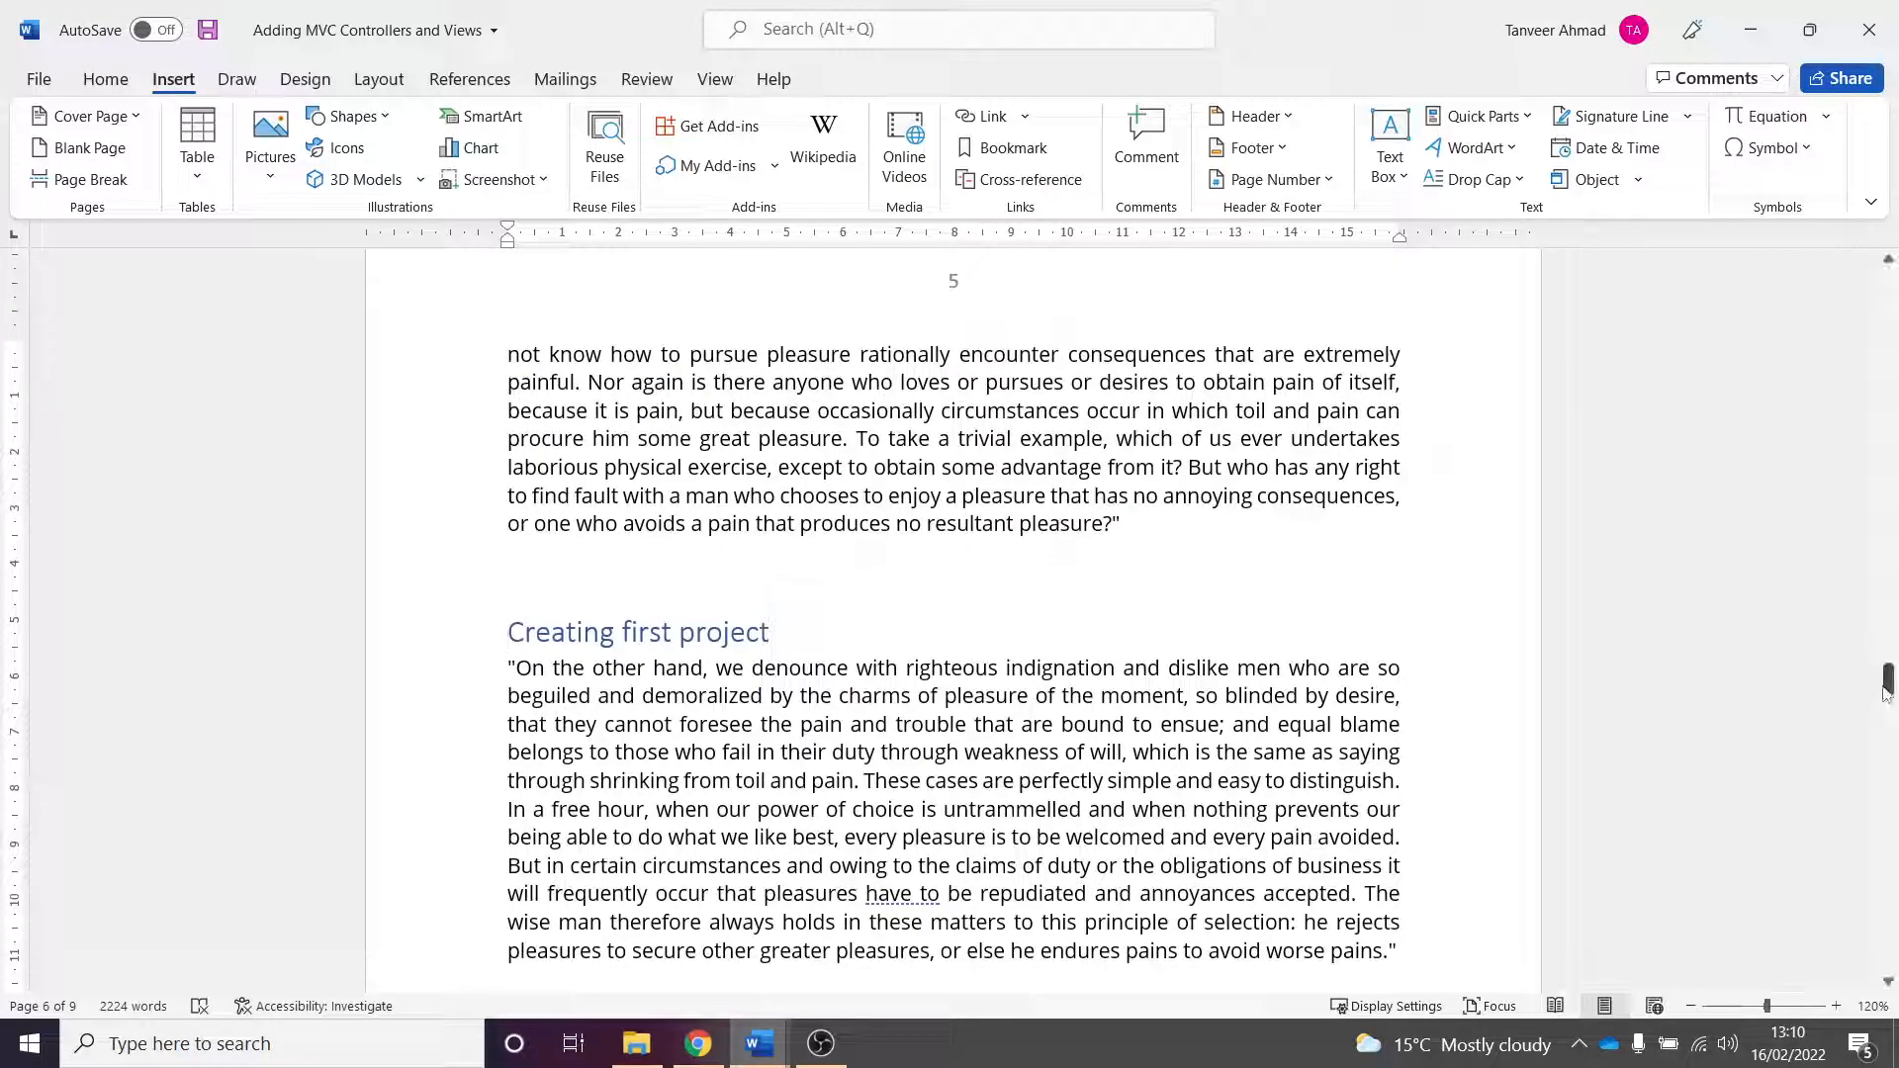
drag(1887, 681, 1886, 339)
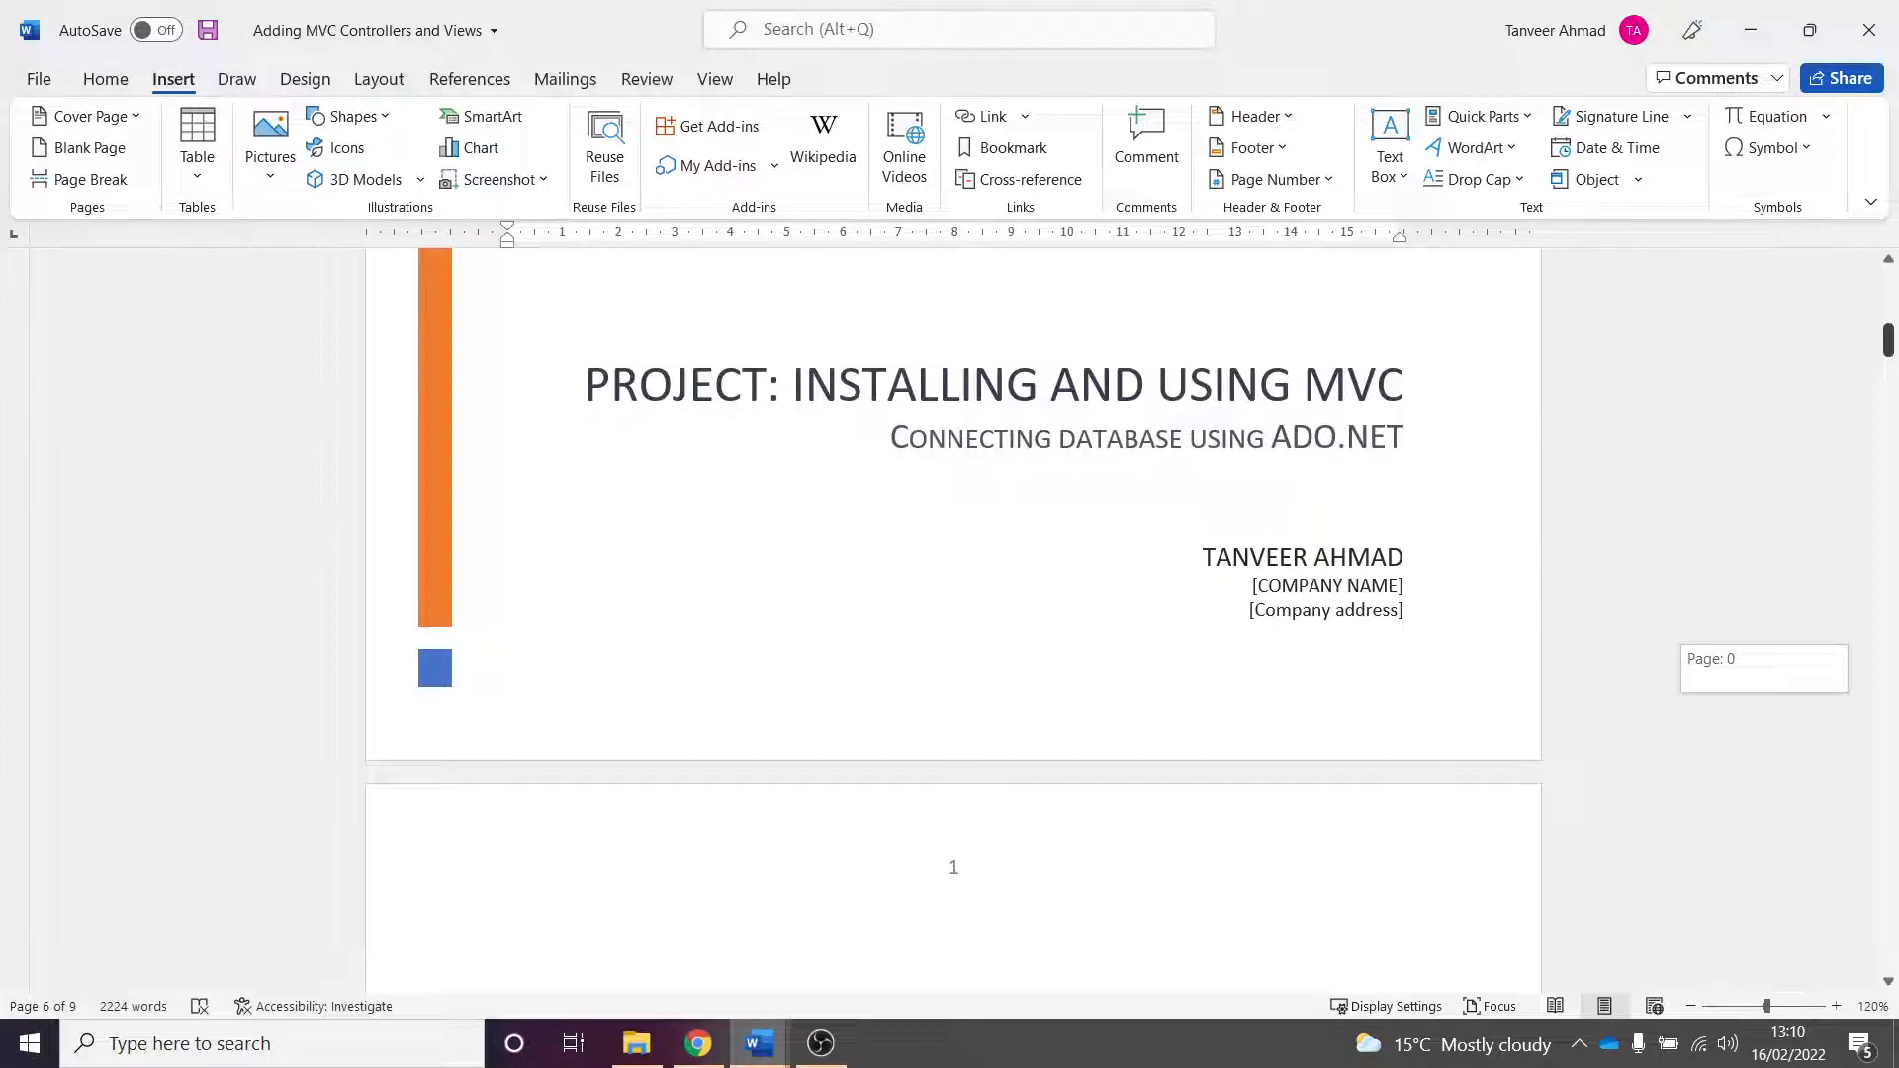
drag(1886, 339, 1890, 255)
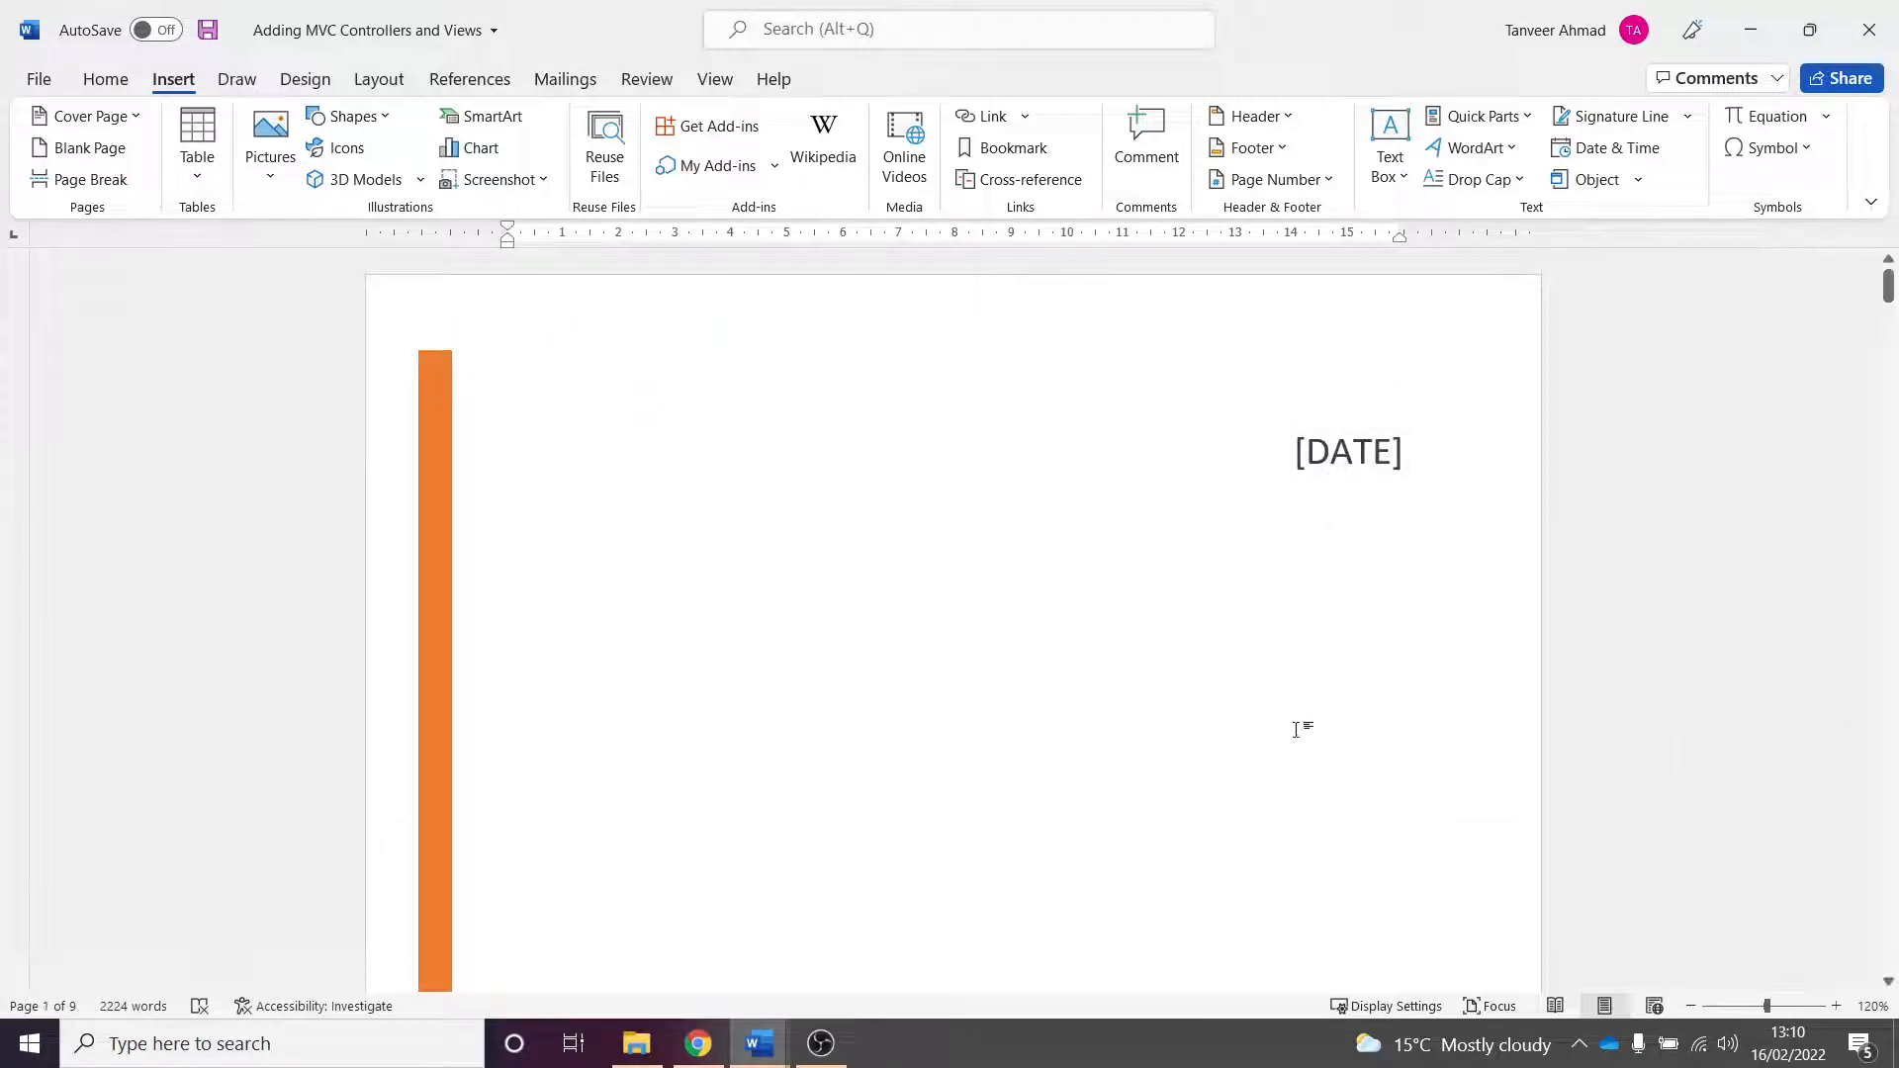